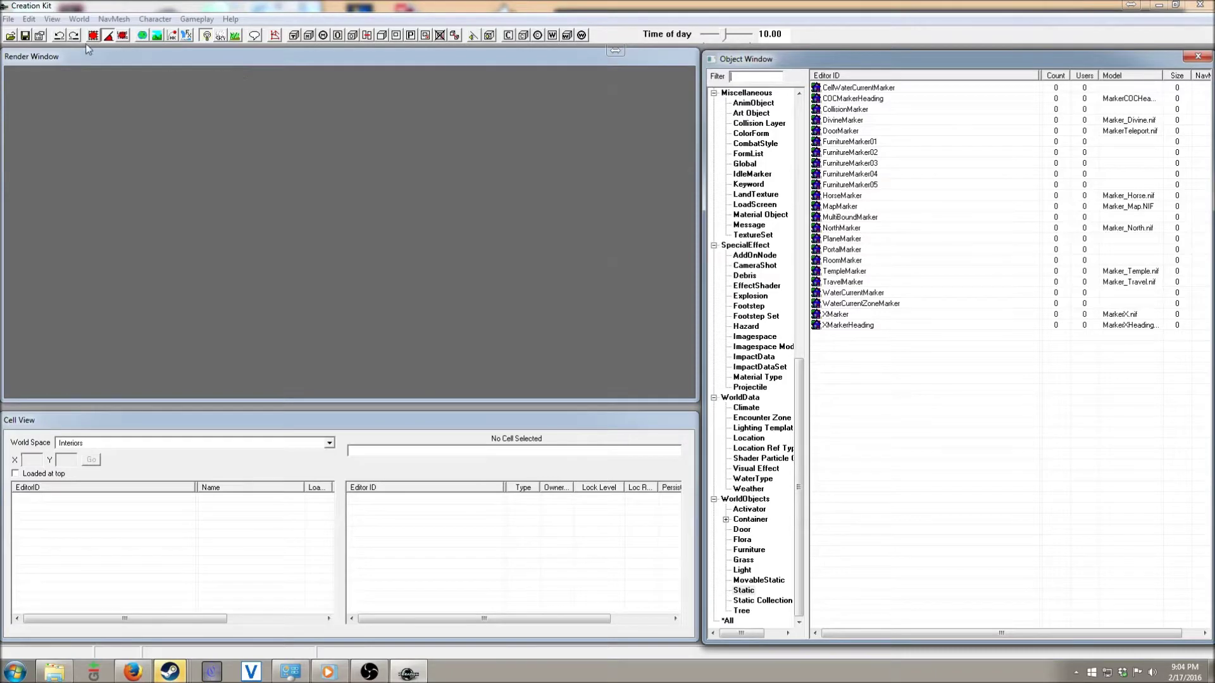
Open the data file list and look through the available master and plugin files.
left_click(11, 36)
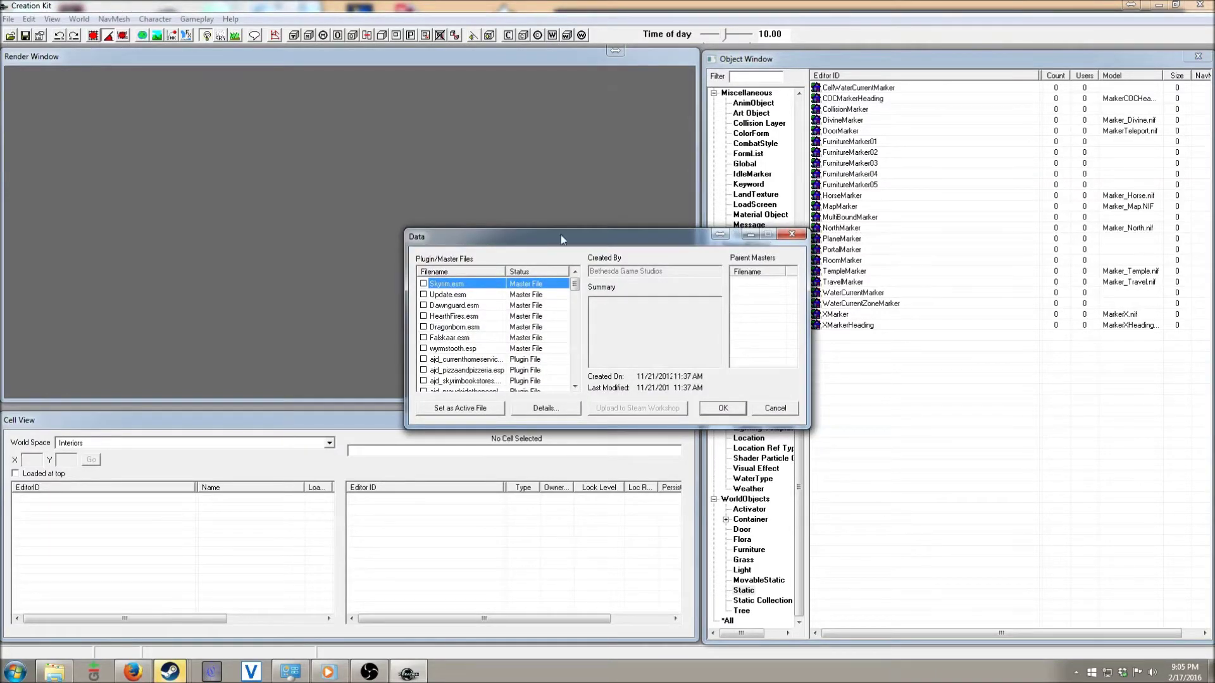
left_click(452, 296)
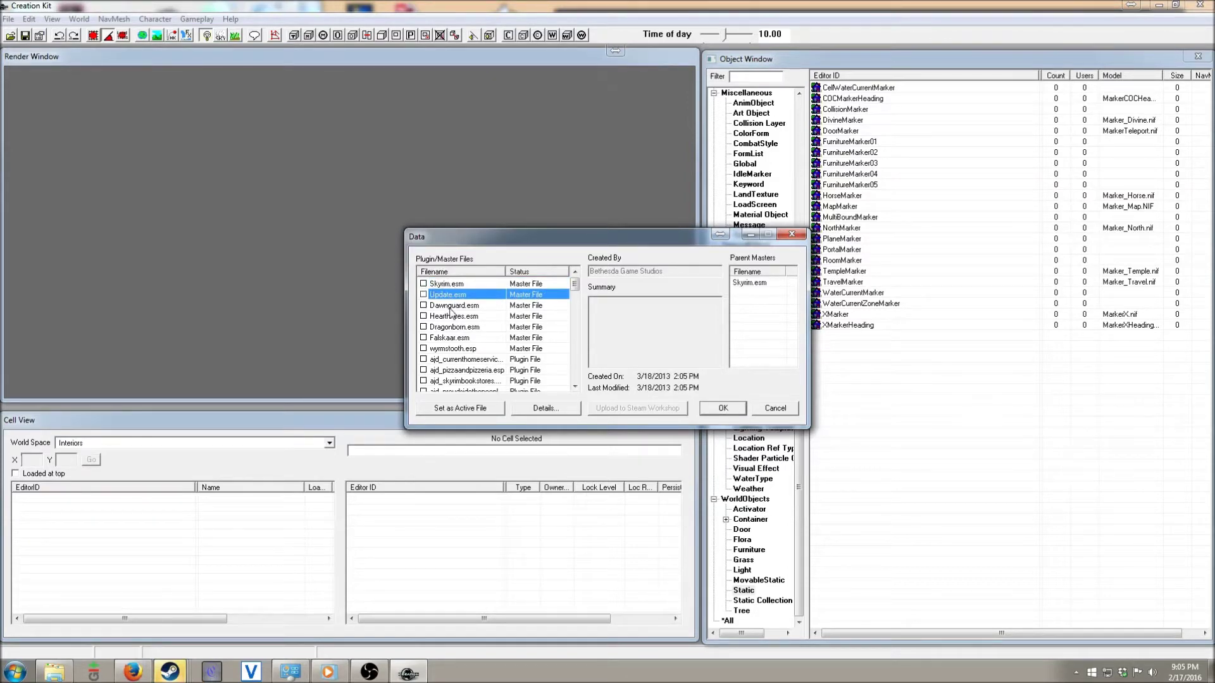
left_click(450, 308)
left_click(457, 317)
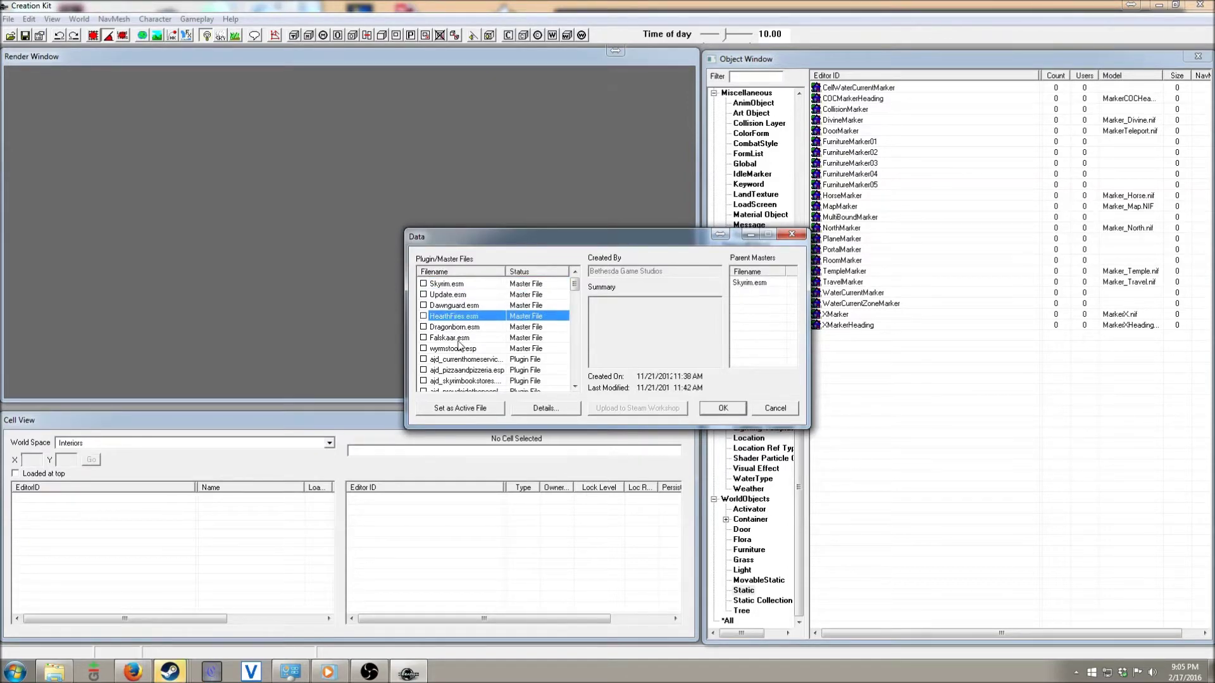
left_click(461, 327)
scroll(460, 335, "down", 3)
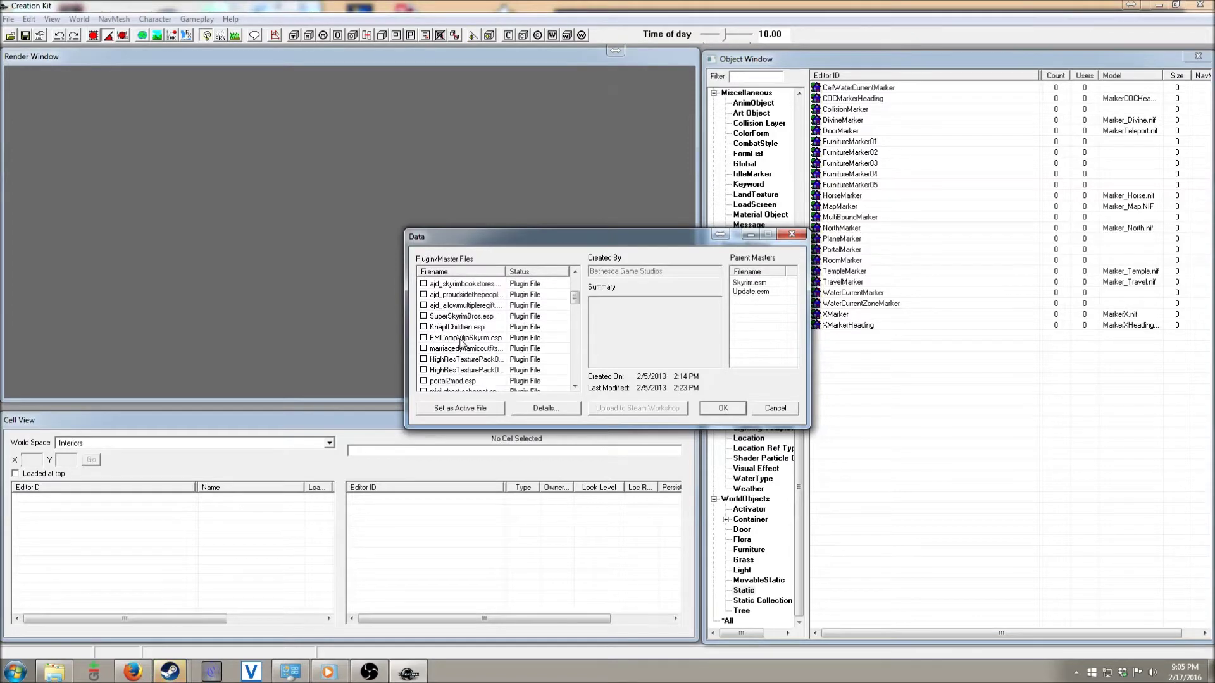
scroll(460, 342, "down", 8)
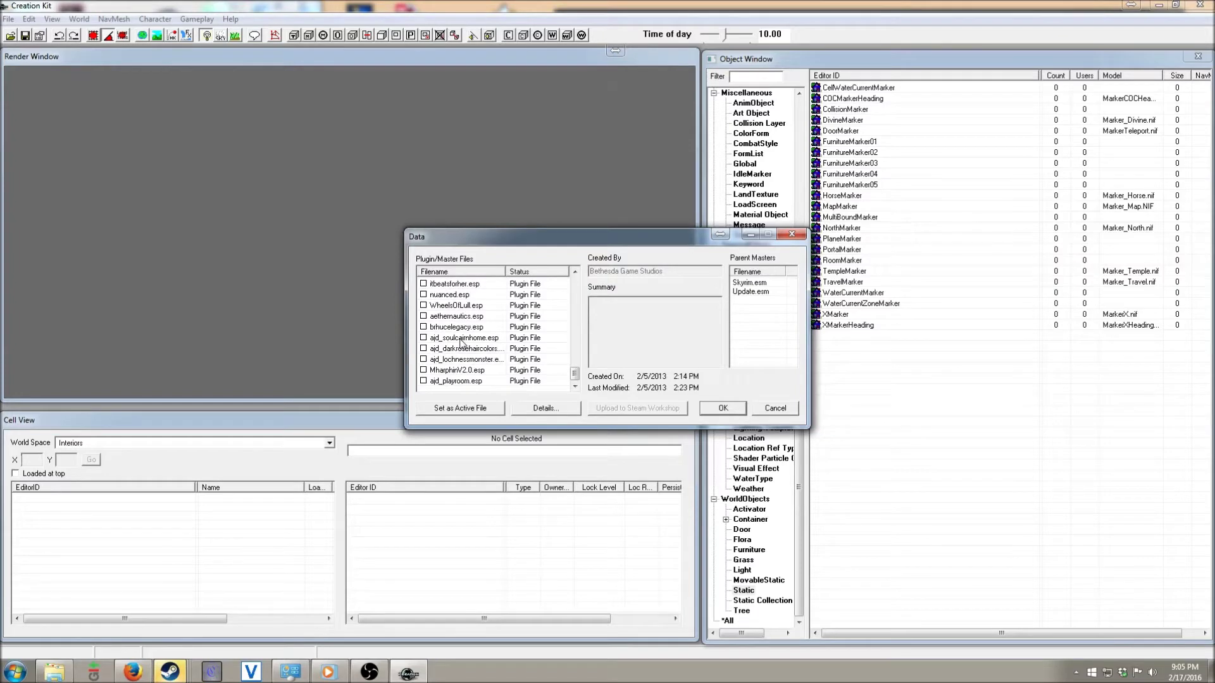
Set ajd_playroom.esp as the active file, inspect its parent masters, and deselect the plugin.
left_click(471, 381)
left_click(478, 414)
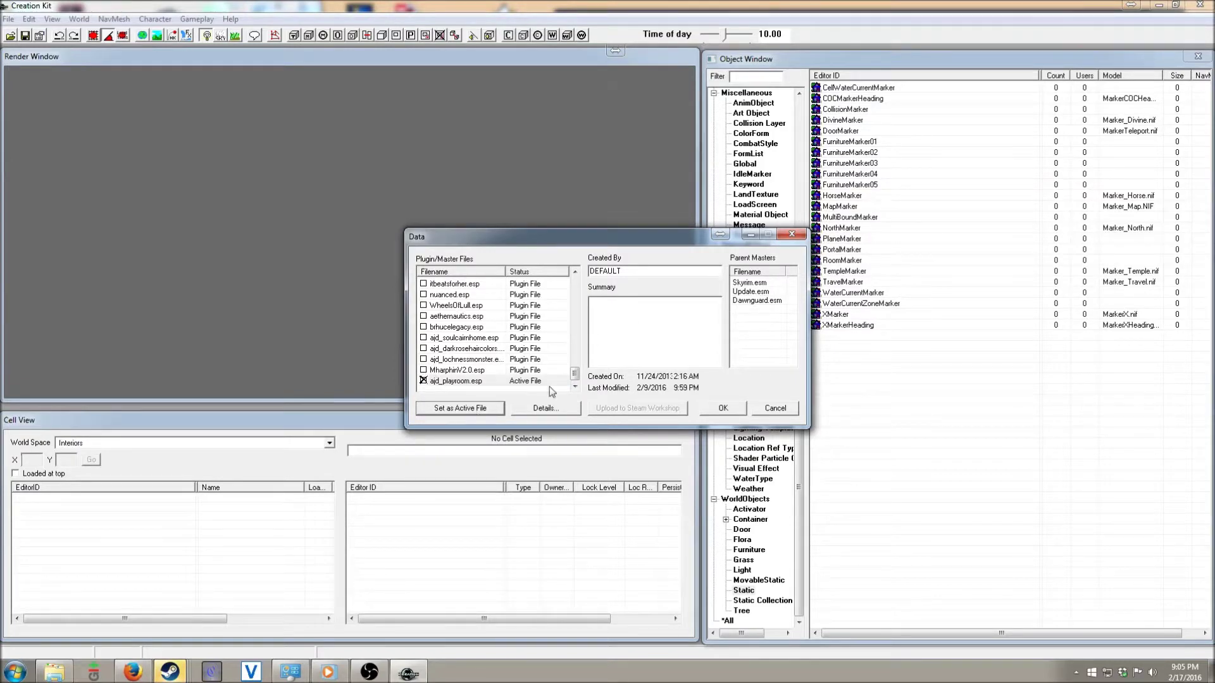
left_click_drag(574, 375, 577, 285)
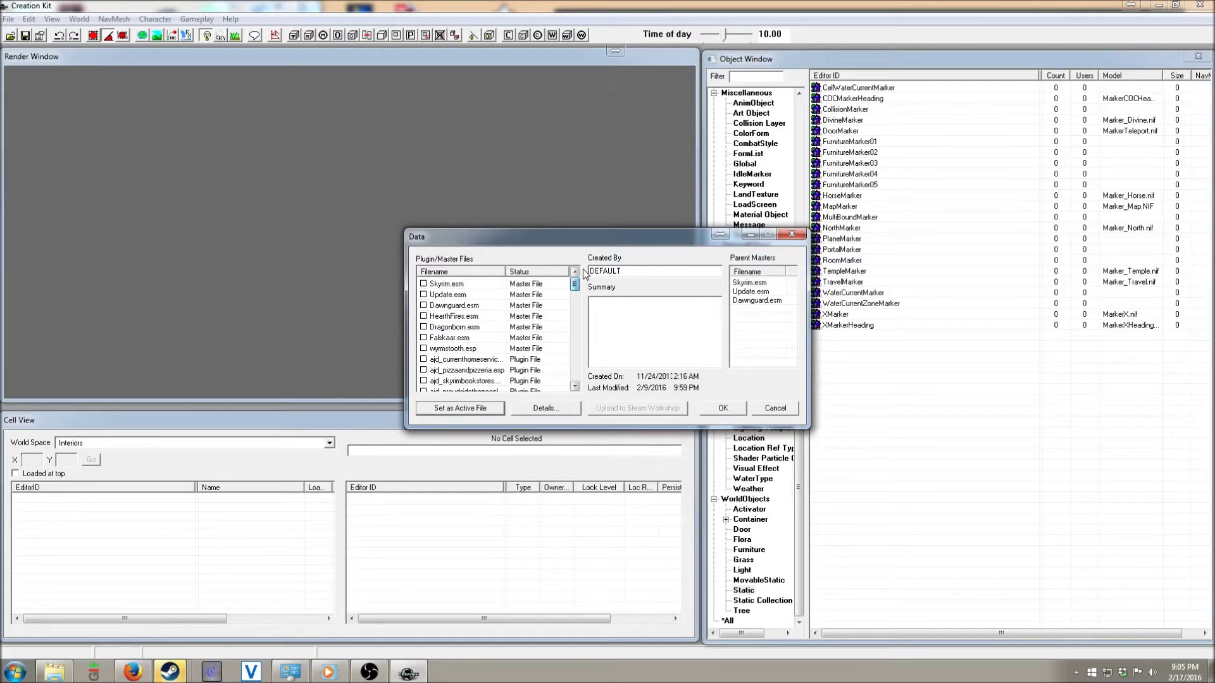
left_click(759, 299)
left_click(759, 292)
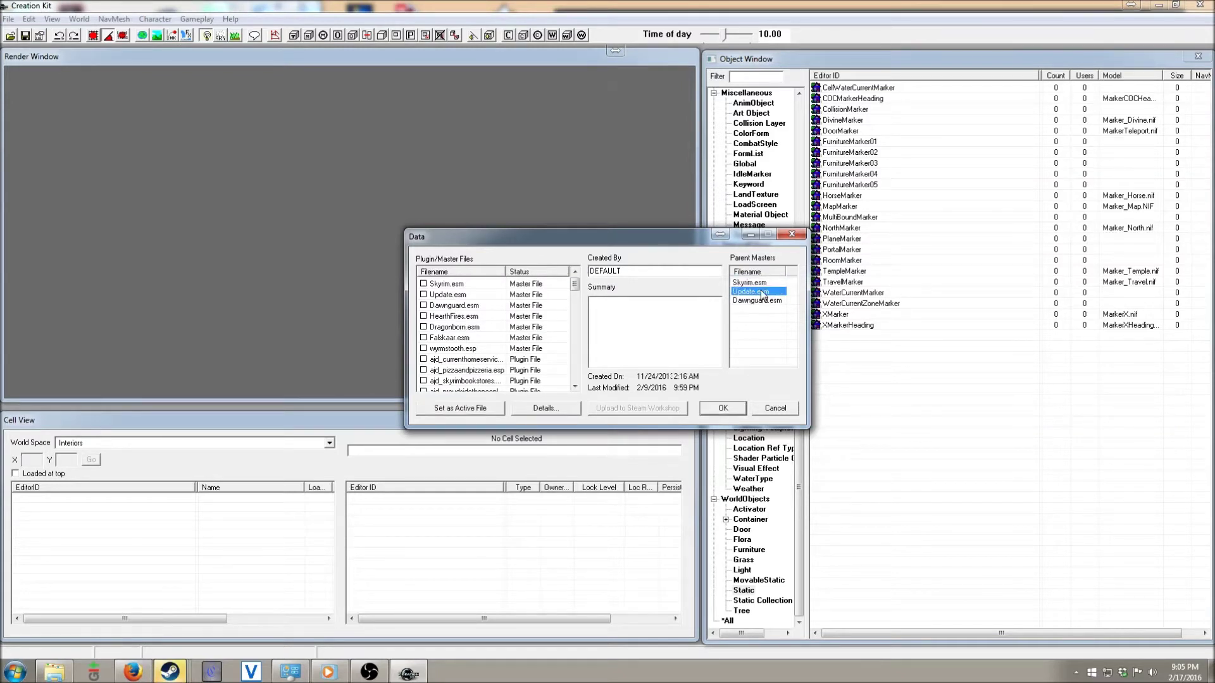
left_click_drag(576, 283, 576, 373)
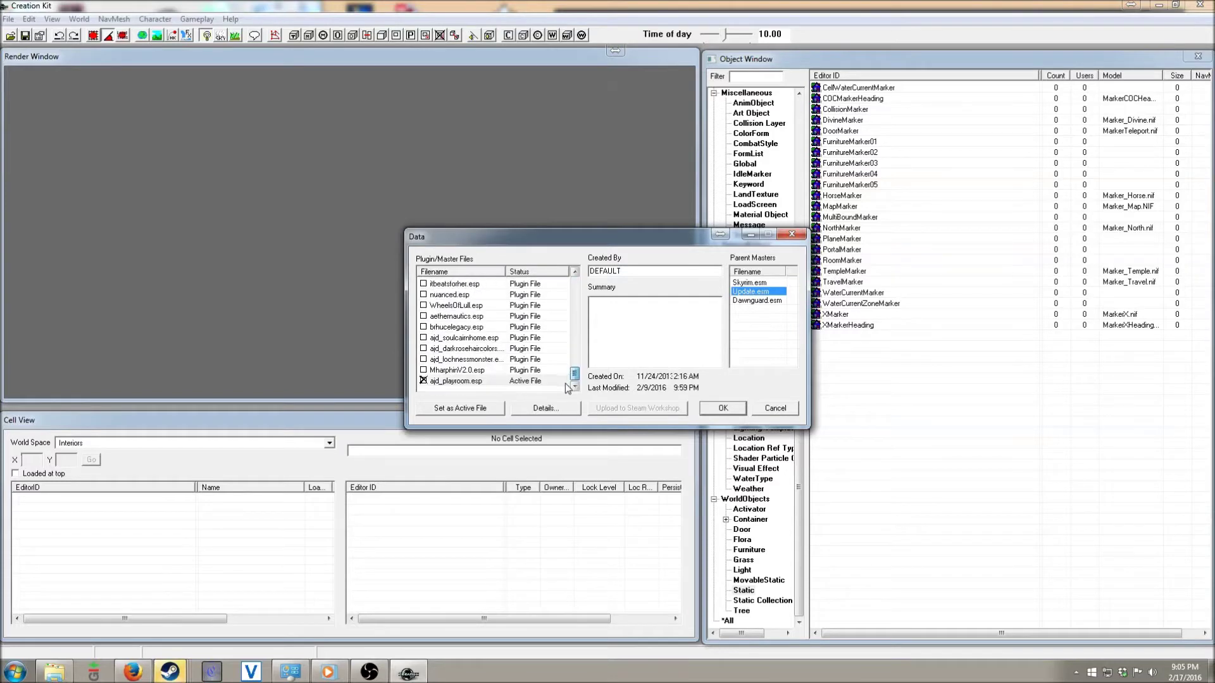
left_click(423, 381)
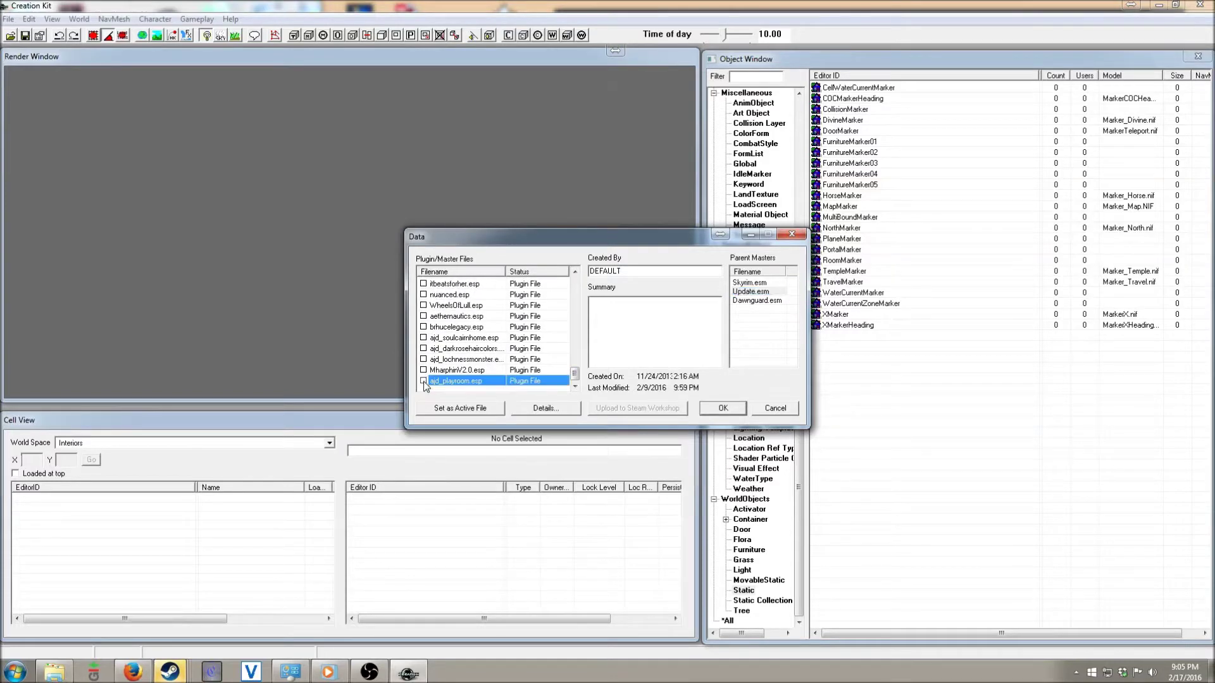
Load the Skyrim.esm master file and accept all warnings during loading.
scroll(443, 379, "up", 15)
scroll(447, 380, "up", 10)
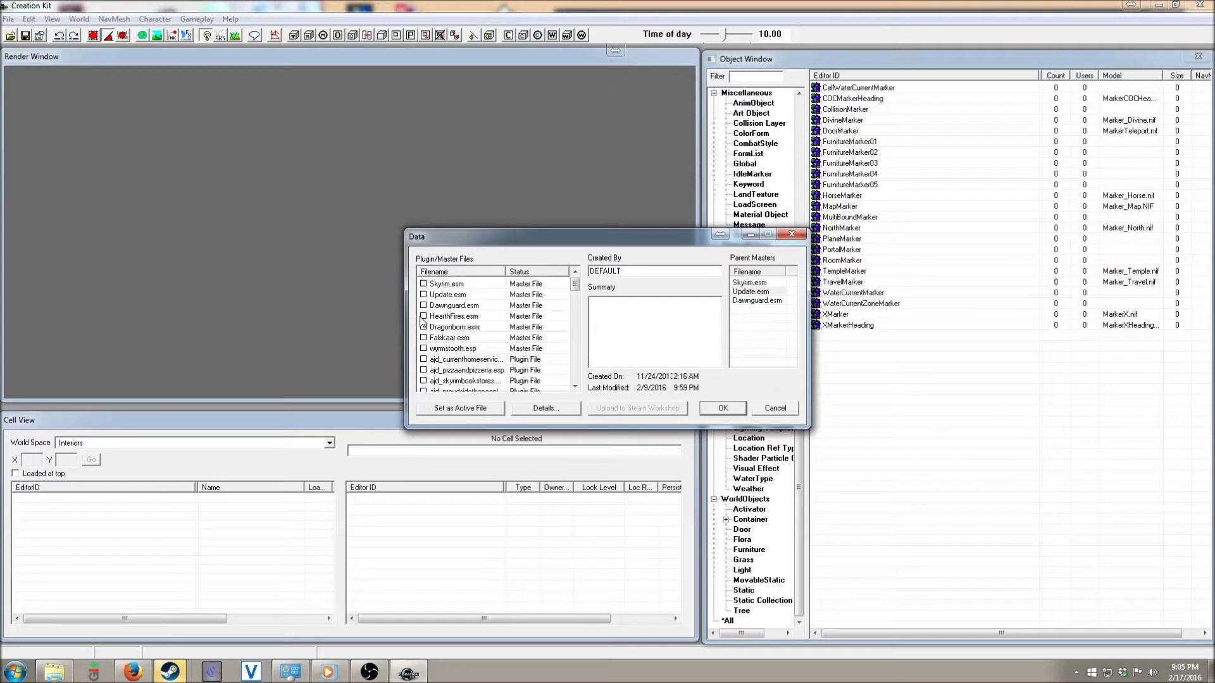
left_click(424, 284)
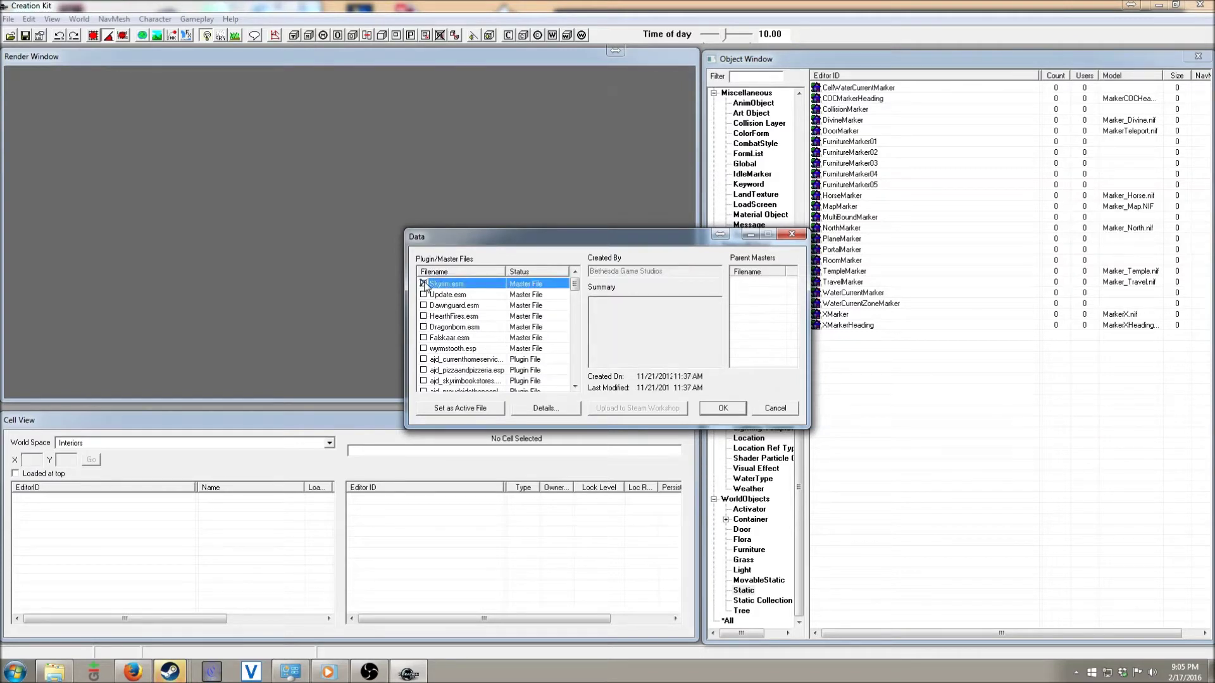
left_click(727, 408)
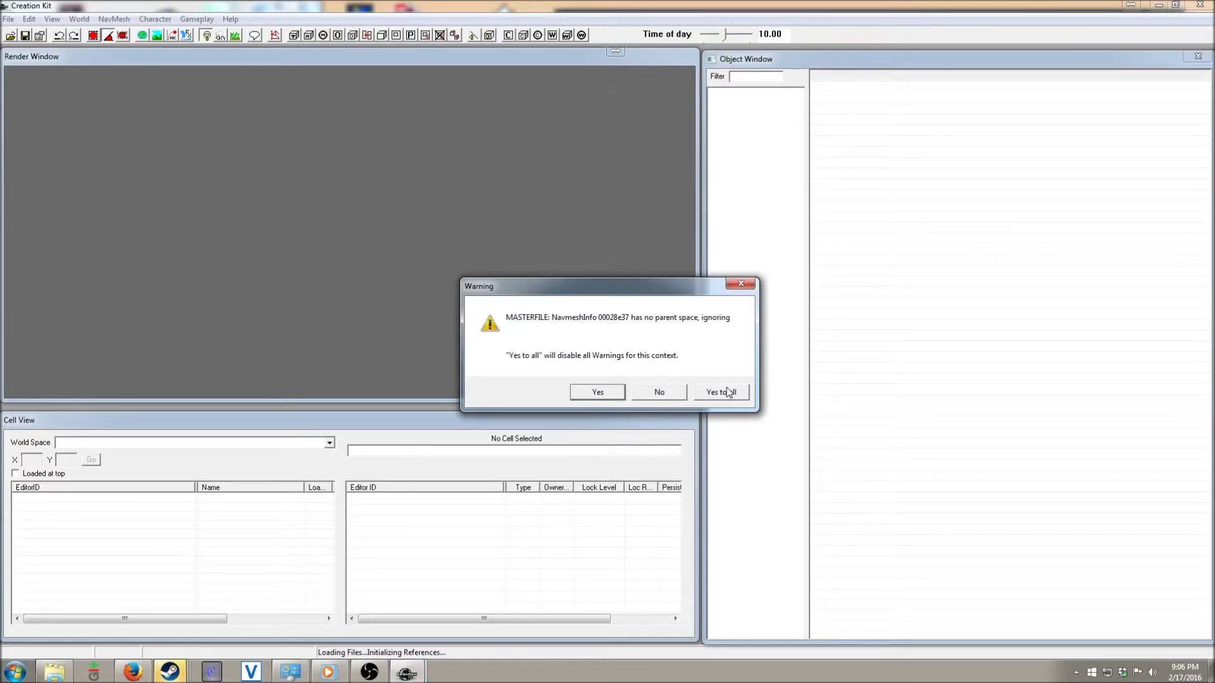
left_click(727, 392)
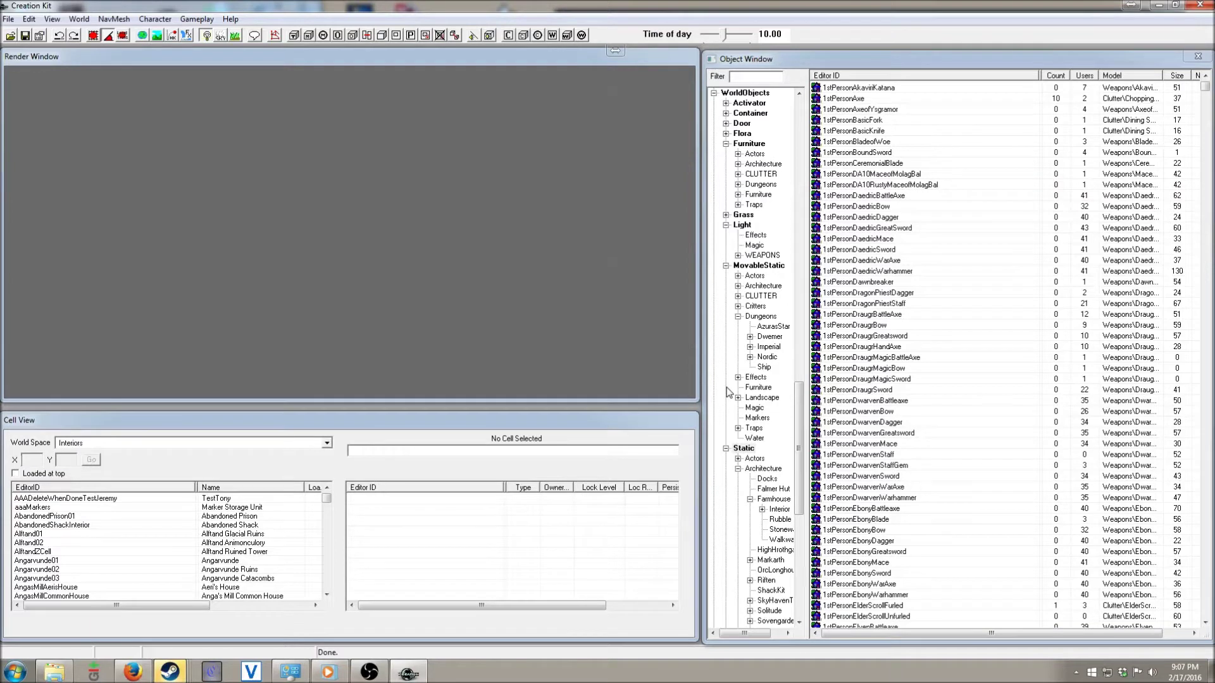
Look through the list of available world spaces in the Cell View, keeping Interiors.
left_click(326, 443)
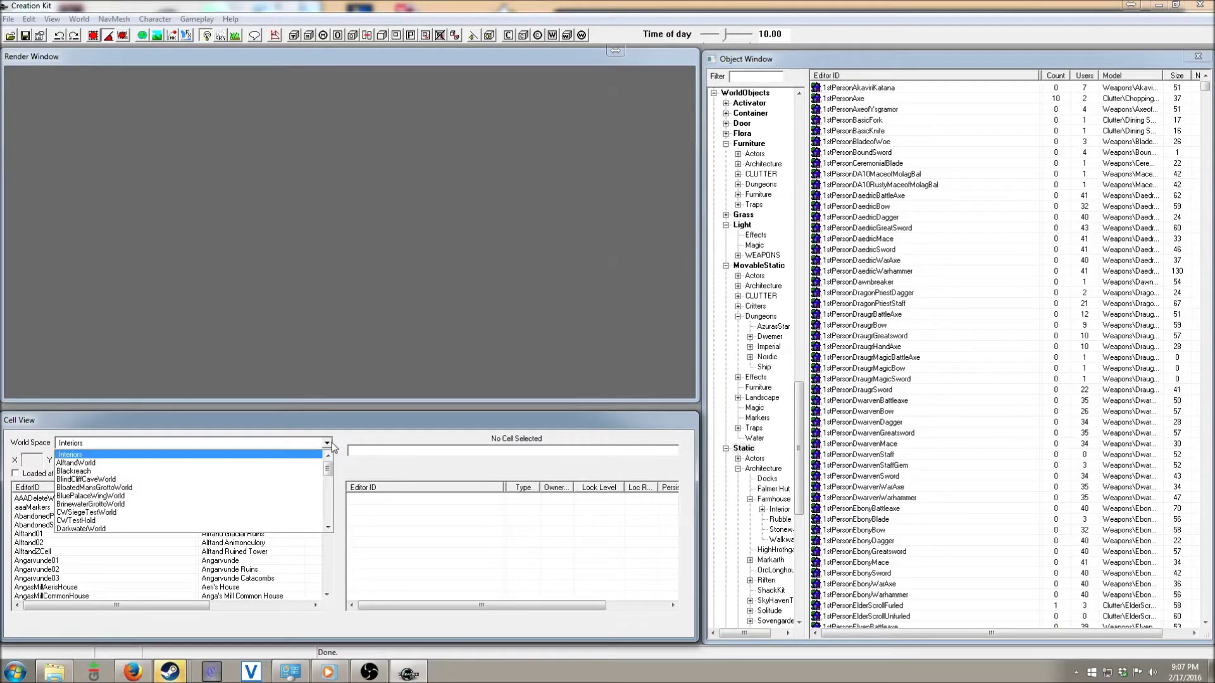
scroll(329, 462, "down", 15)
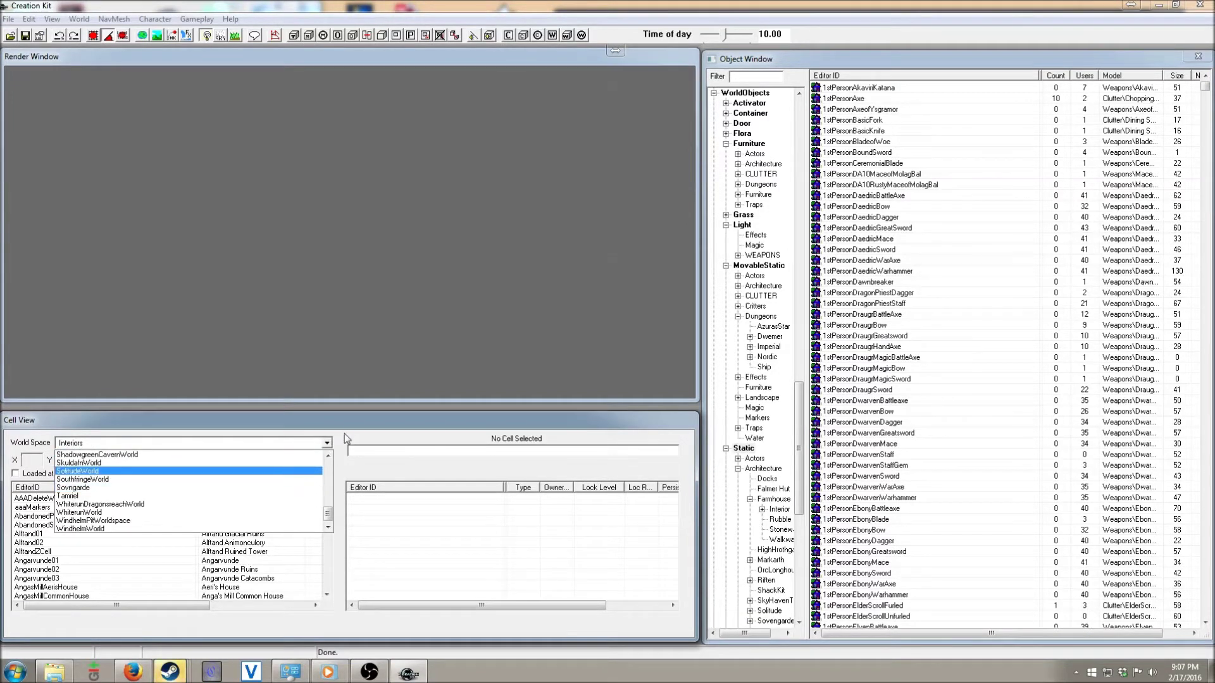
left_click(327, 443)
Show the objects of the AbandonedPrison01 cell and browse the list of interior cells.
left_click(134, 516)
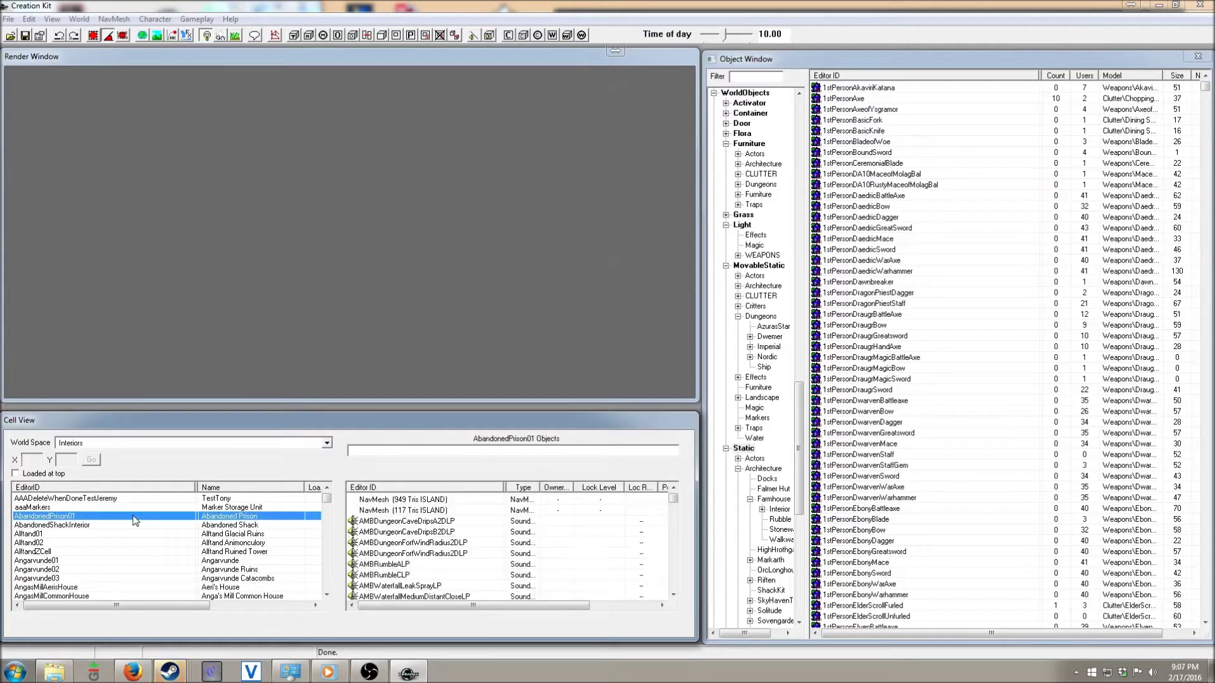
scroll(126, 524, "down", 20)
scroll(127, 529, "down", 20)
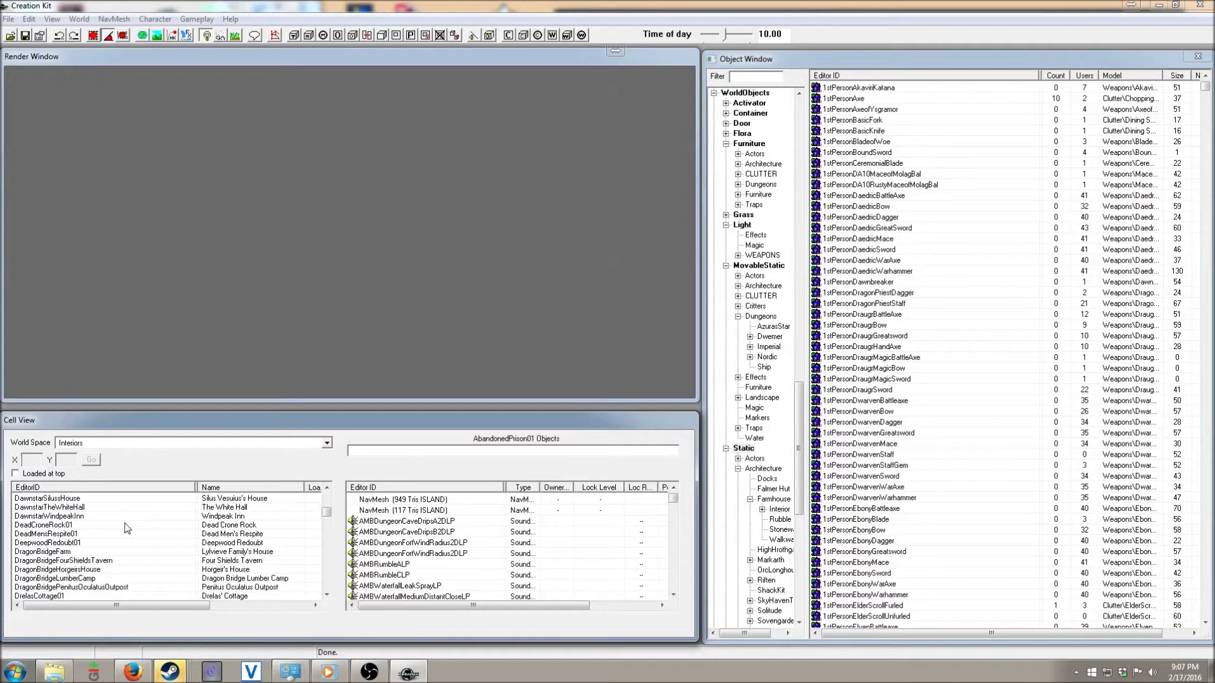
scroll(126, 529, "down", 20)
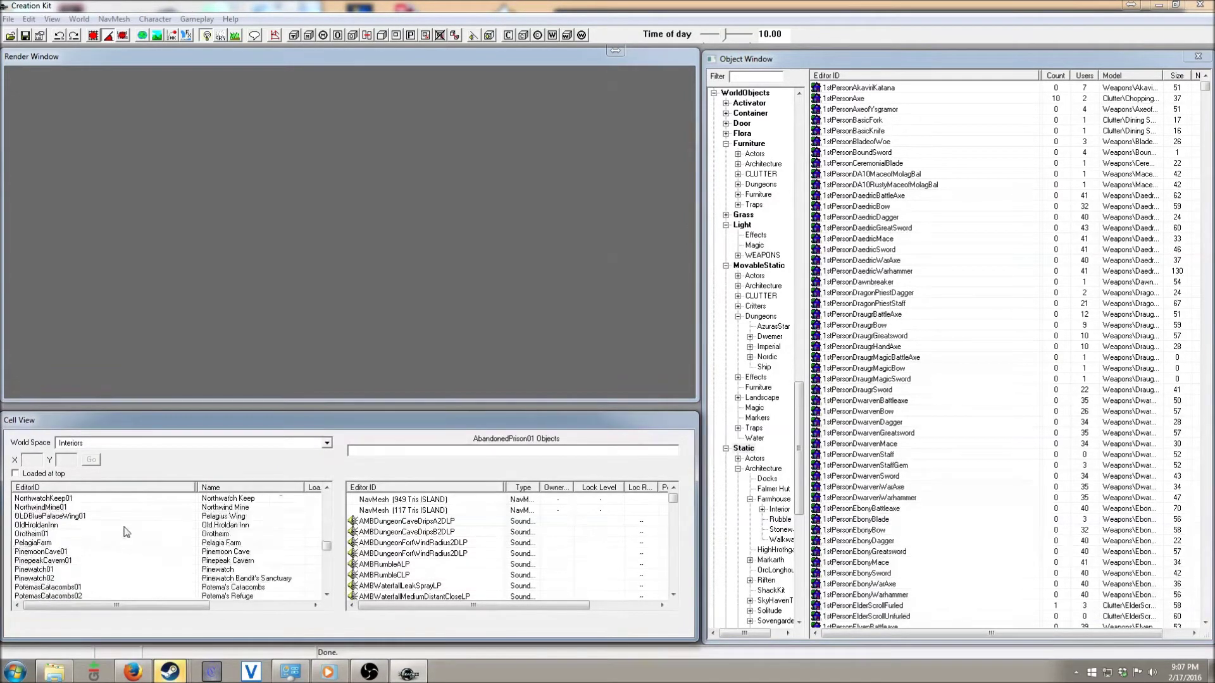
scroll(126, 532, "down", 15)
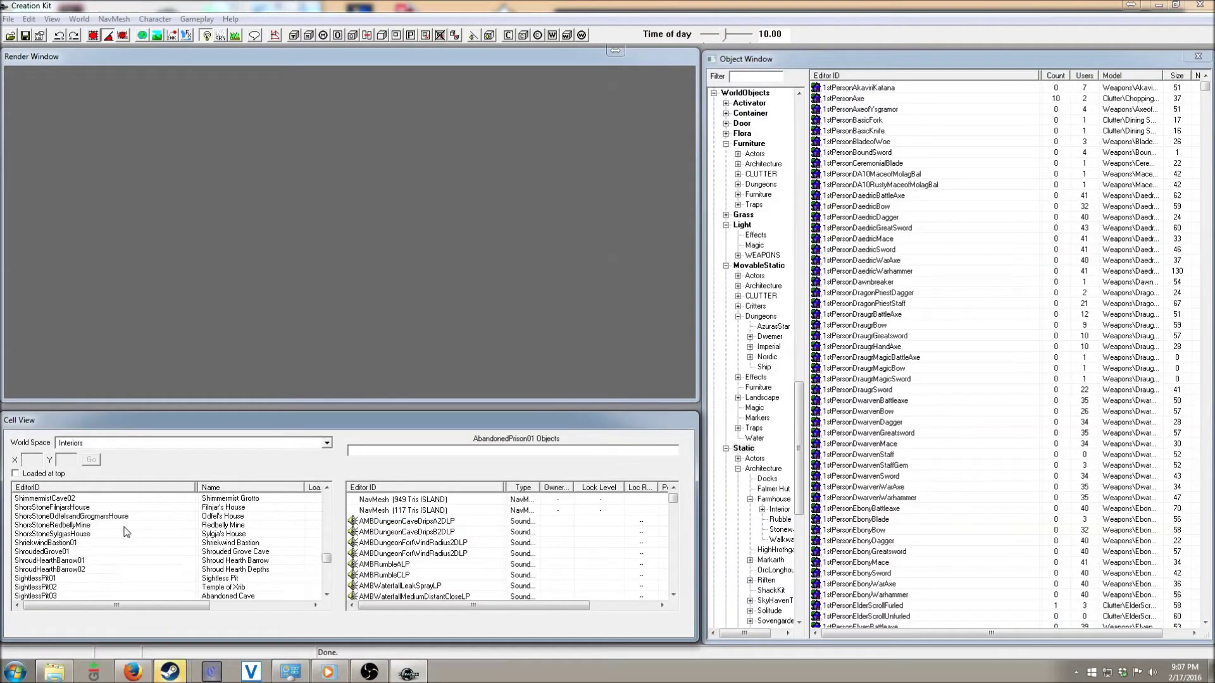
left_click_drag(326, 565, 332, 493)
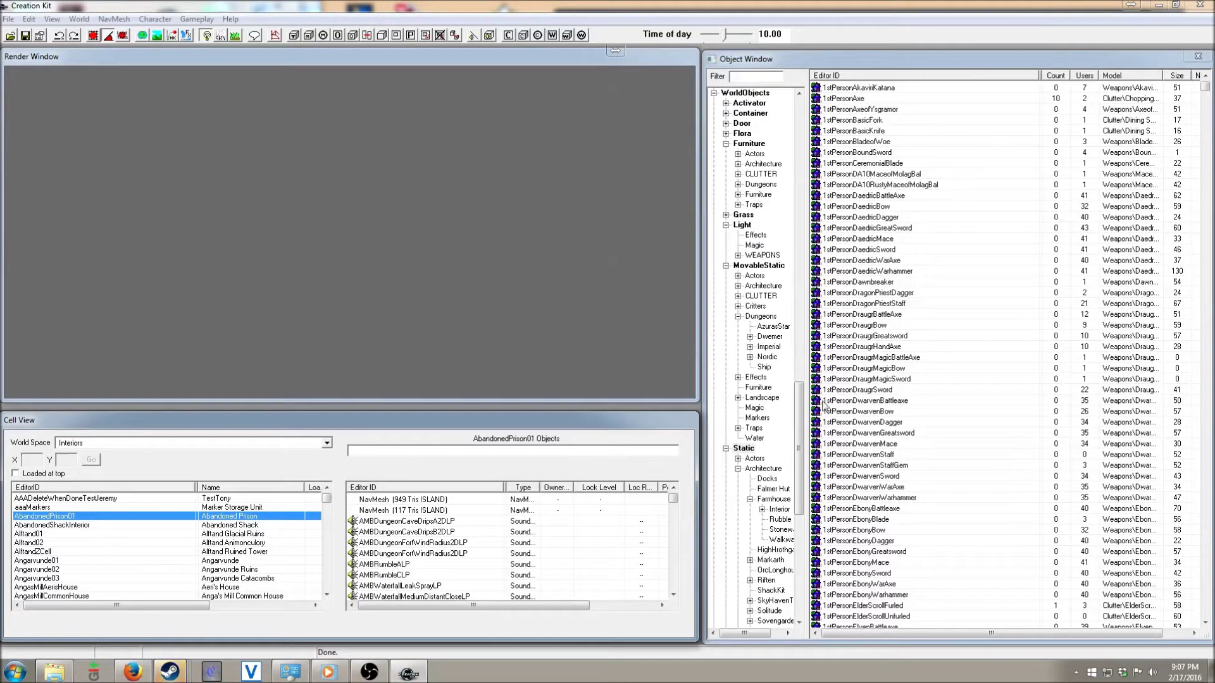
Collapse every top-level category in the Object Window tree, from Actors through WorldObjects.
left_click(801, 410)
left_click_drag(801, 410, 802, 108)
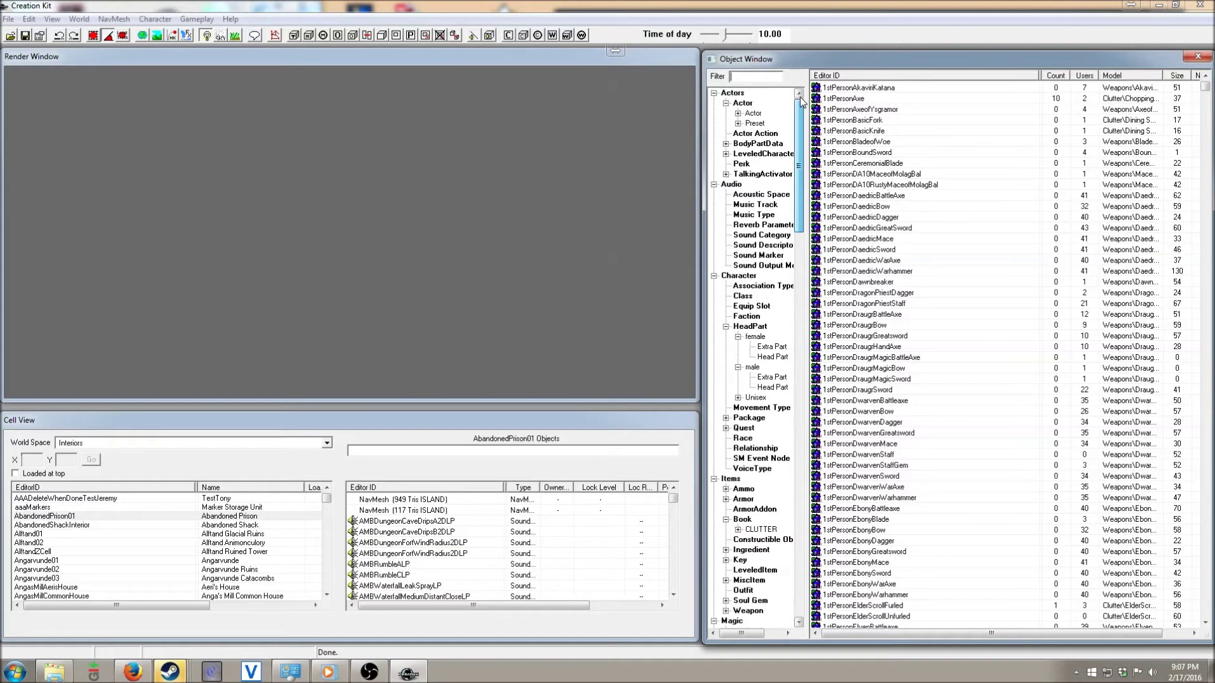
left_click(714, 93)
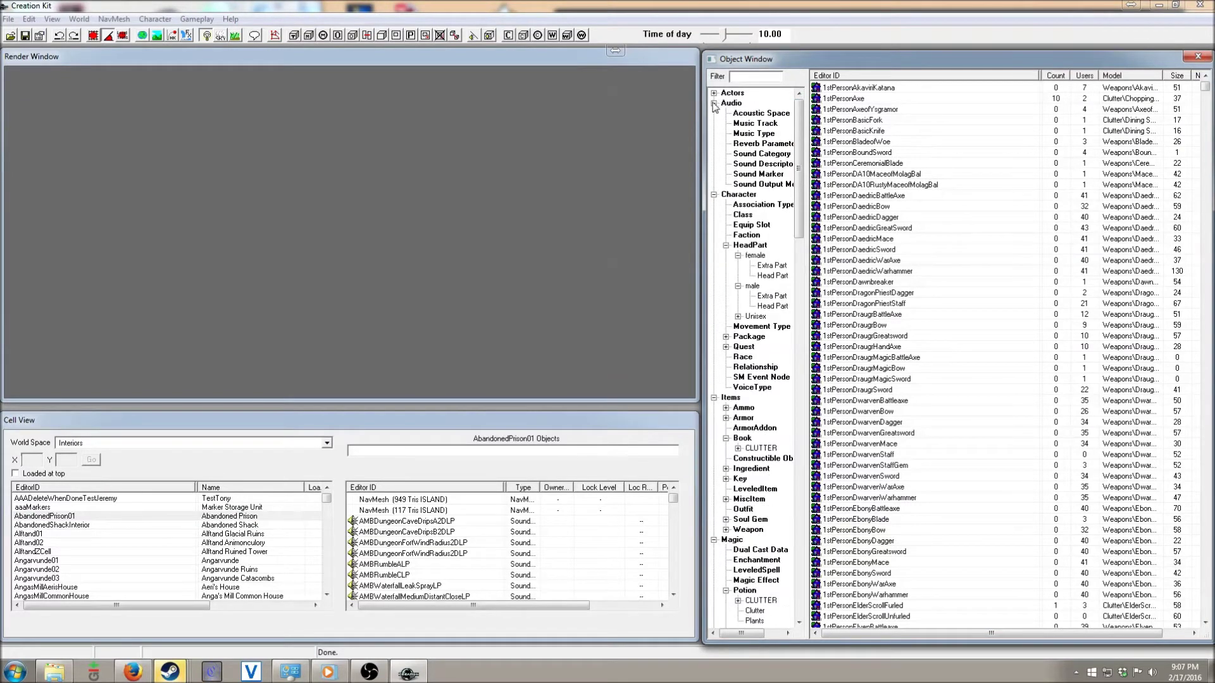
left_click(714, 103)
left_click(713, 113)
left_click(713, 123)
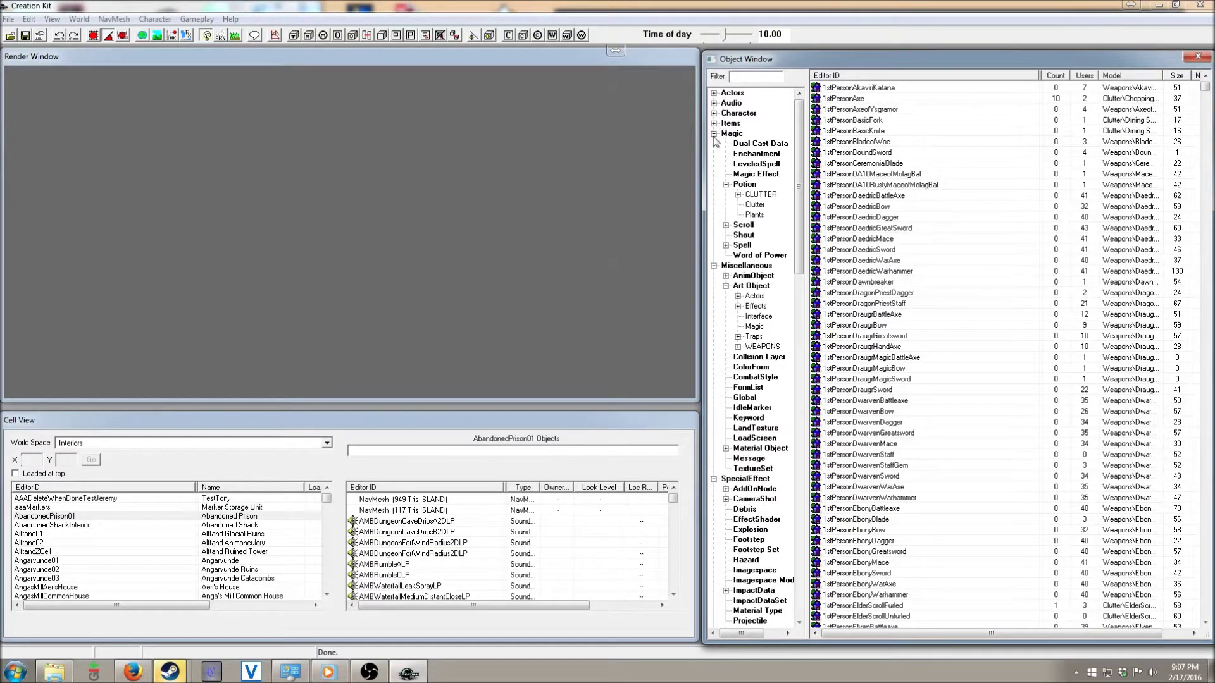
left_click(714, 133)
left_click(714, 144)
left_click(713, 154)
left_click(713, 164)
left_click(714, 174)
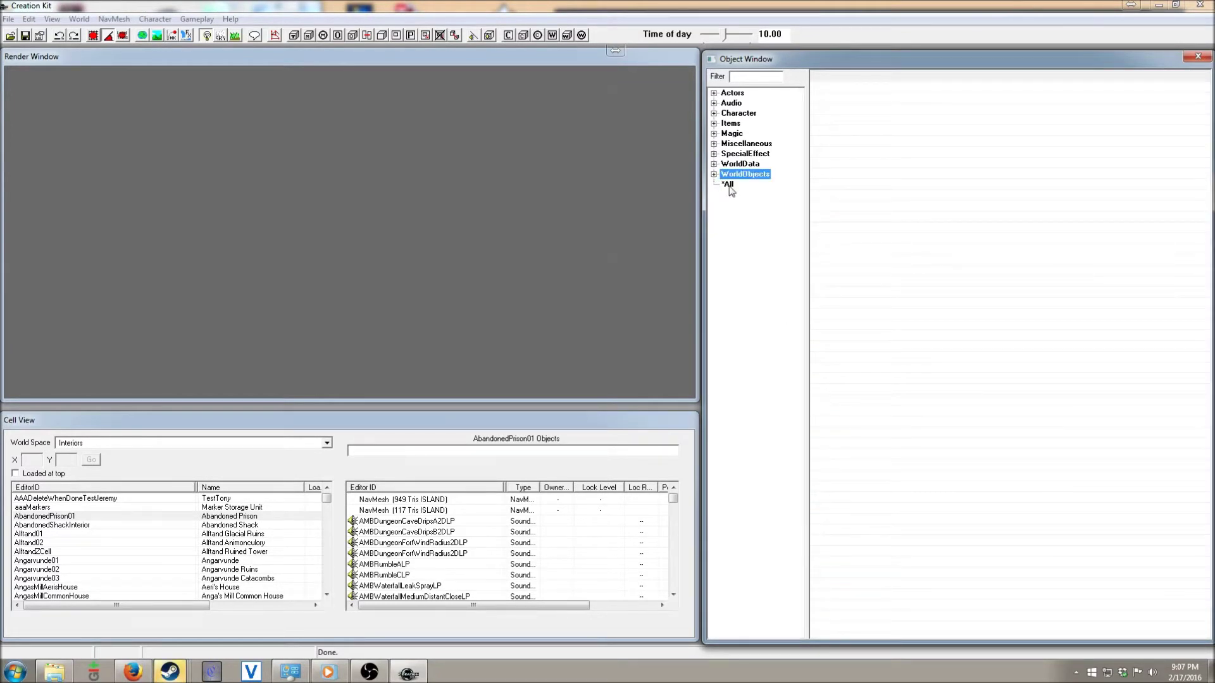
Examine the SpecialEffect subcategories and the WaterType entries under WorldData, collapsing both categories again.
left_click(727, 93)
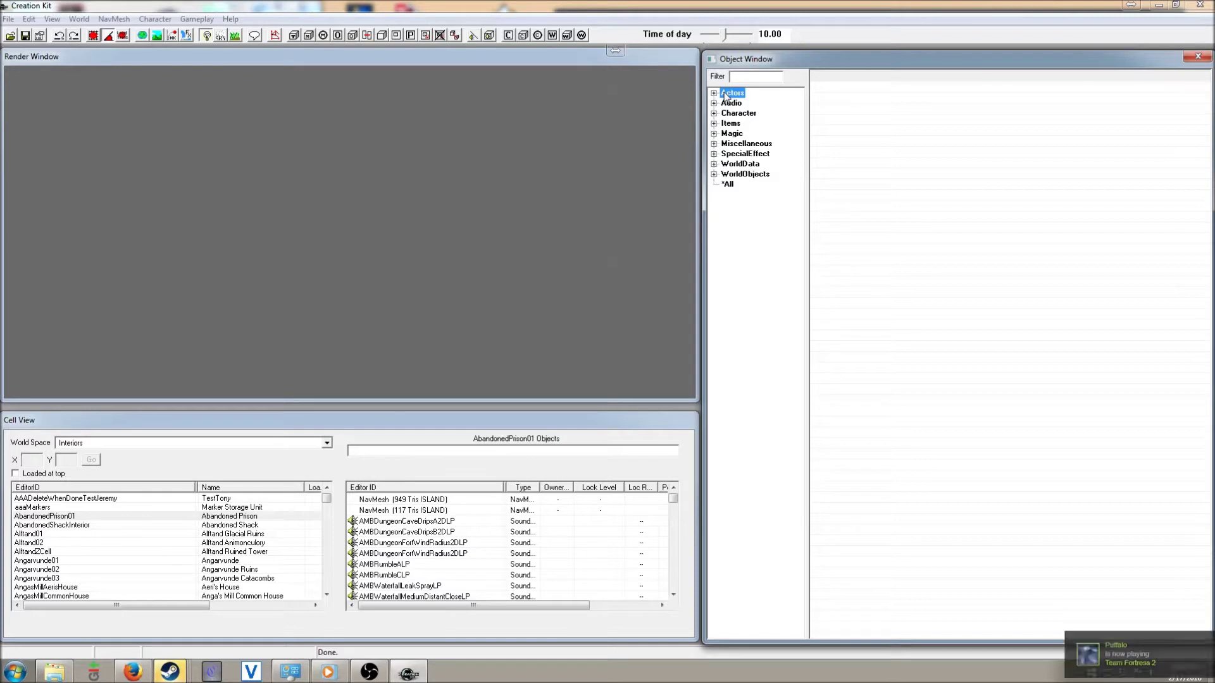
left_click(714, 154)
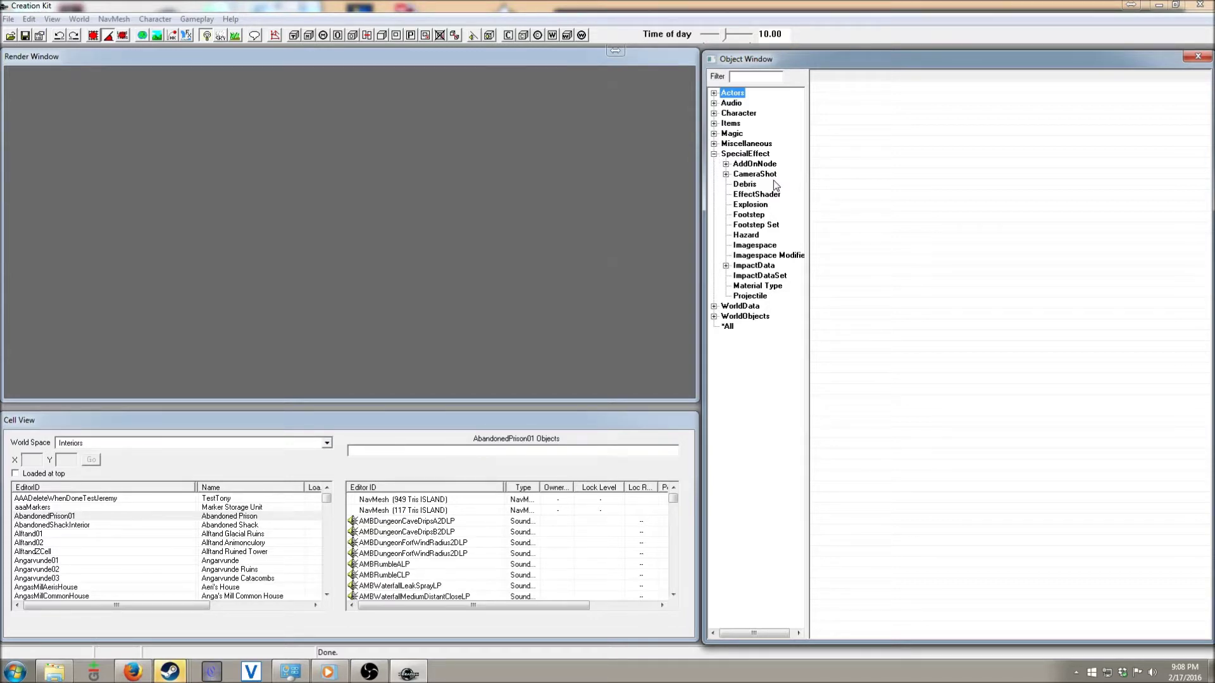
left_click(714, 154)
left_click(714, 164)
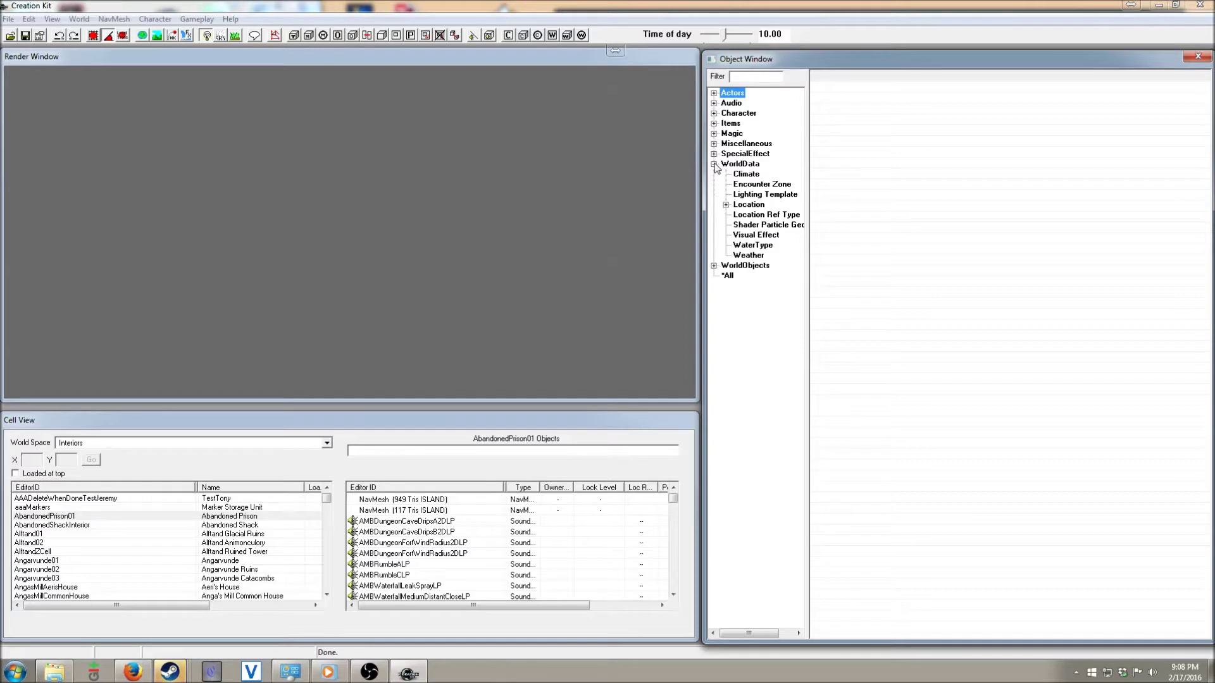
left_click(737, 250)
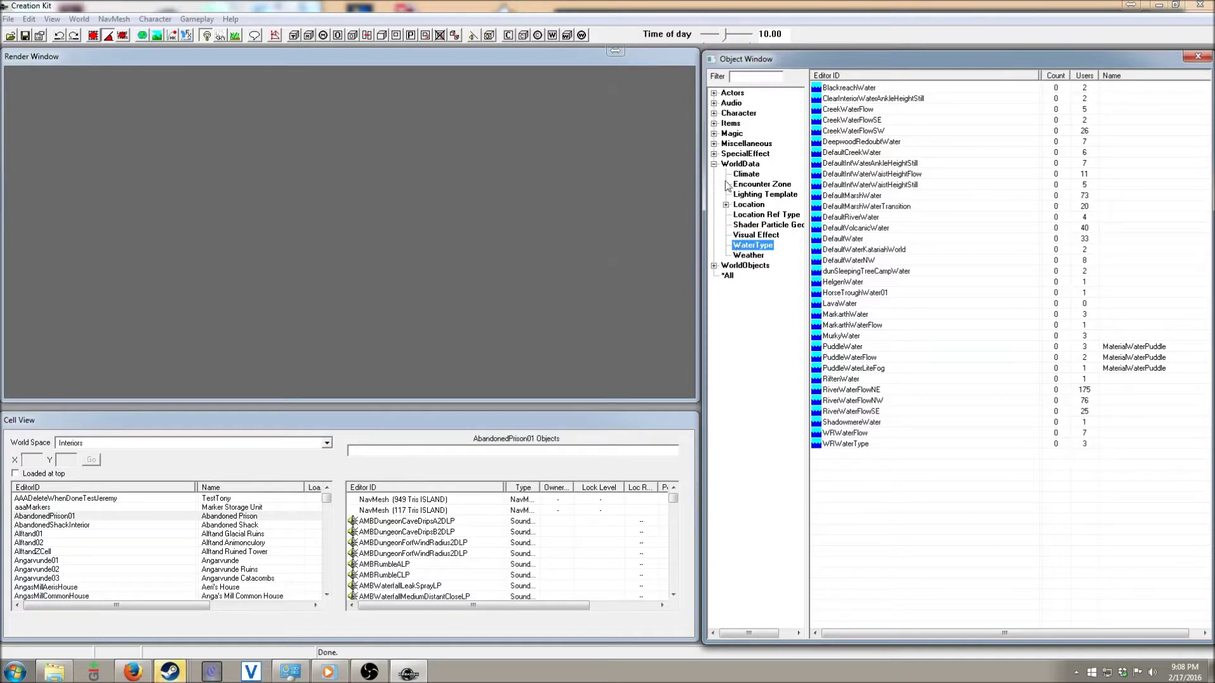
left_click(714, 165)
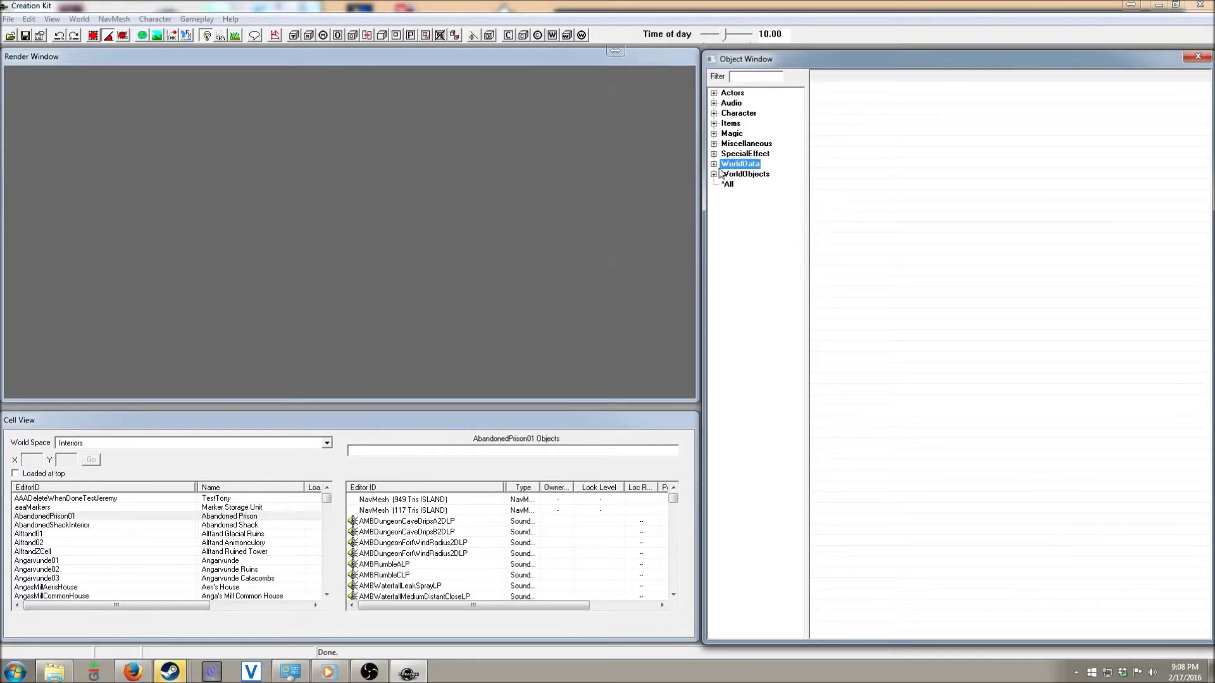
Examine the WorldObjects subcategories and collapse the category again.
left_click(713, 174)
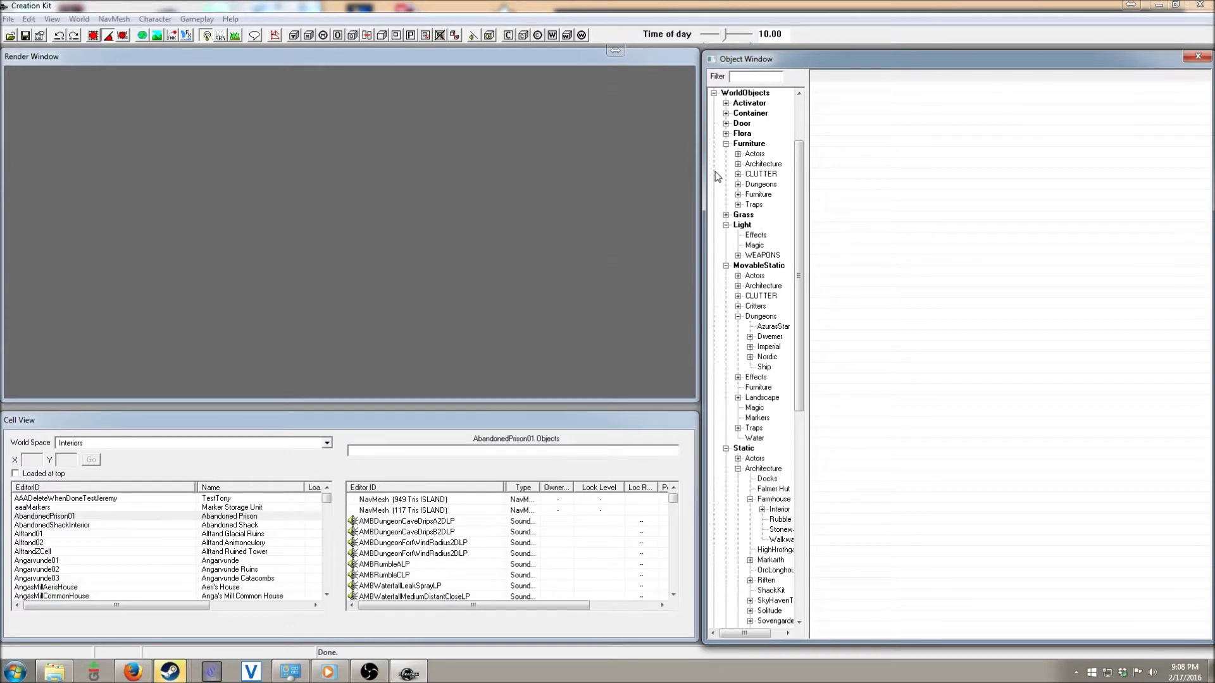
scroll(716, 177, "up", 3)
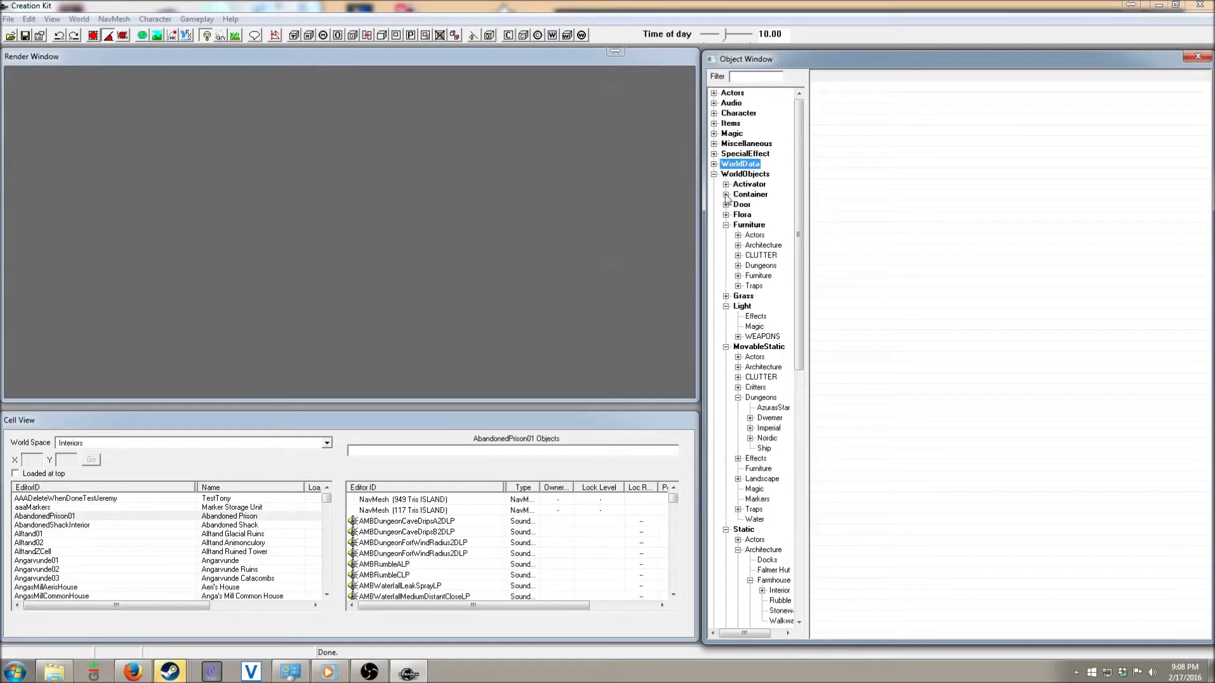
left_click(713, 175)
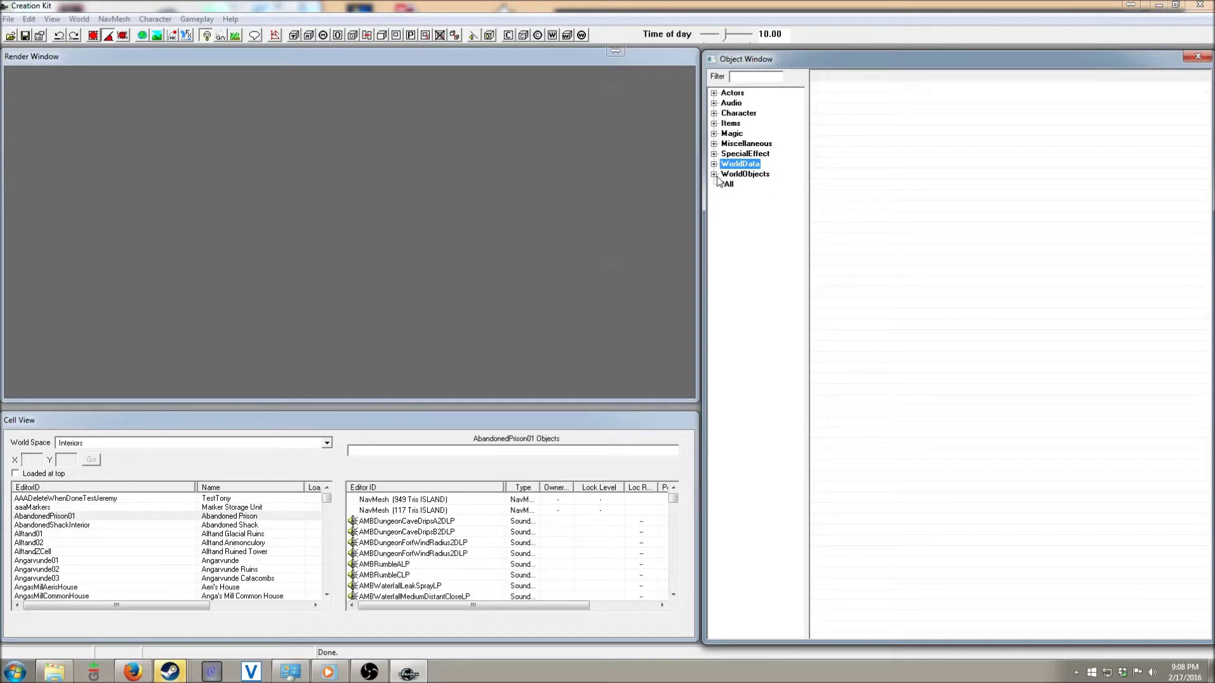
Expand the Character category and collapse its HeadPart group.
left_click(713, 114)
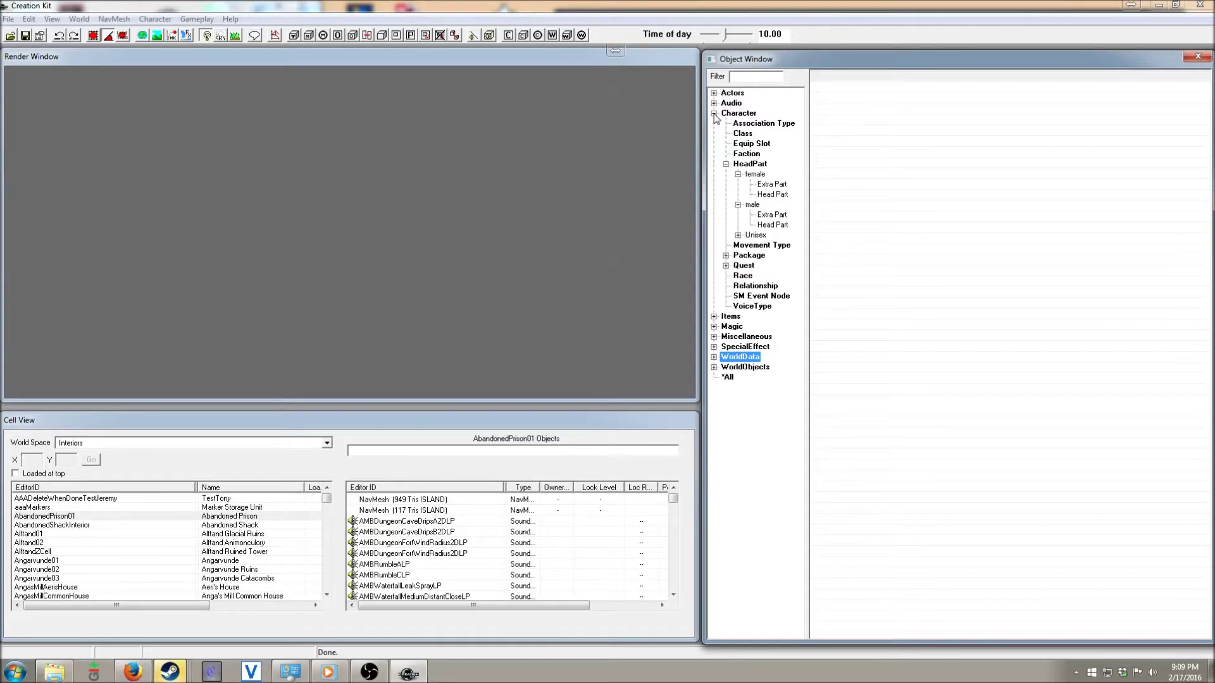
left_click(726, 164)
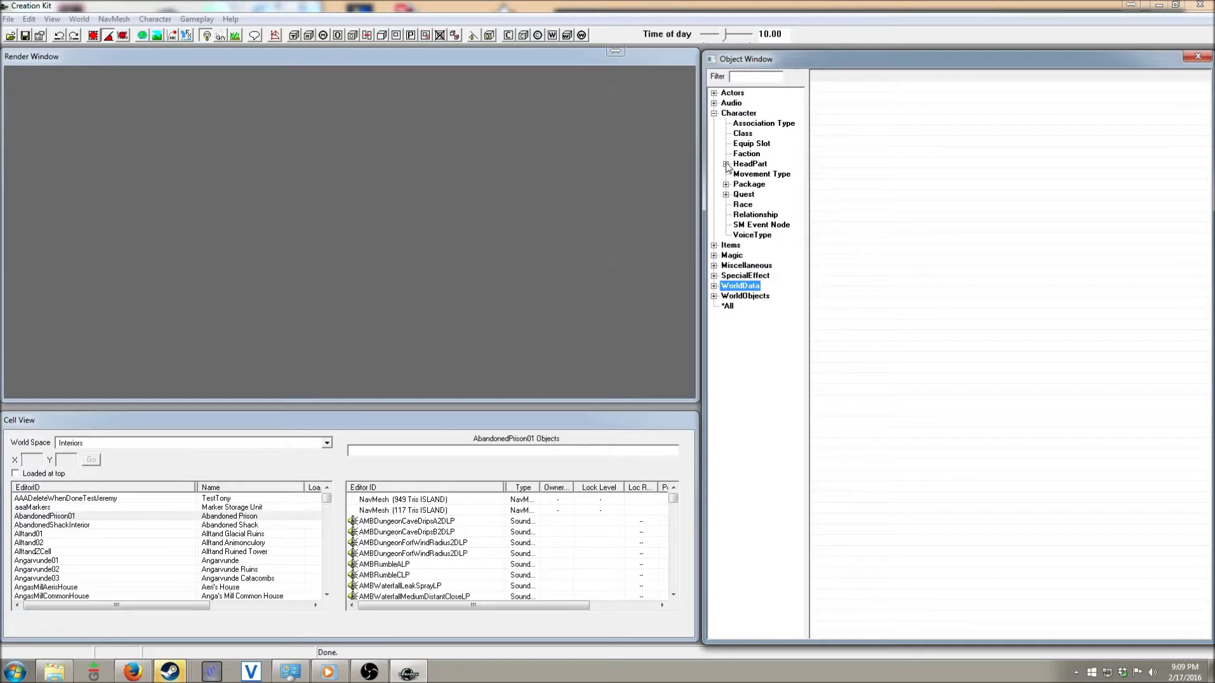
Collapse the Character category, examine the Audio subcategories and collapse Audio again.
left_click(714, 113)
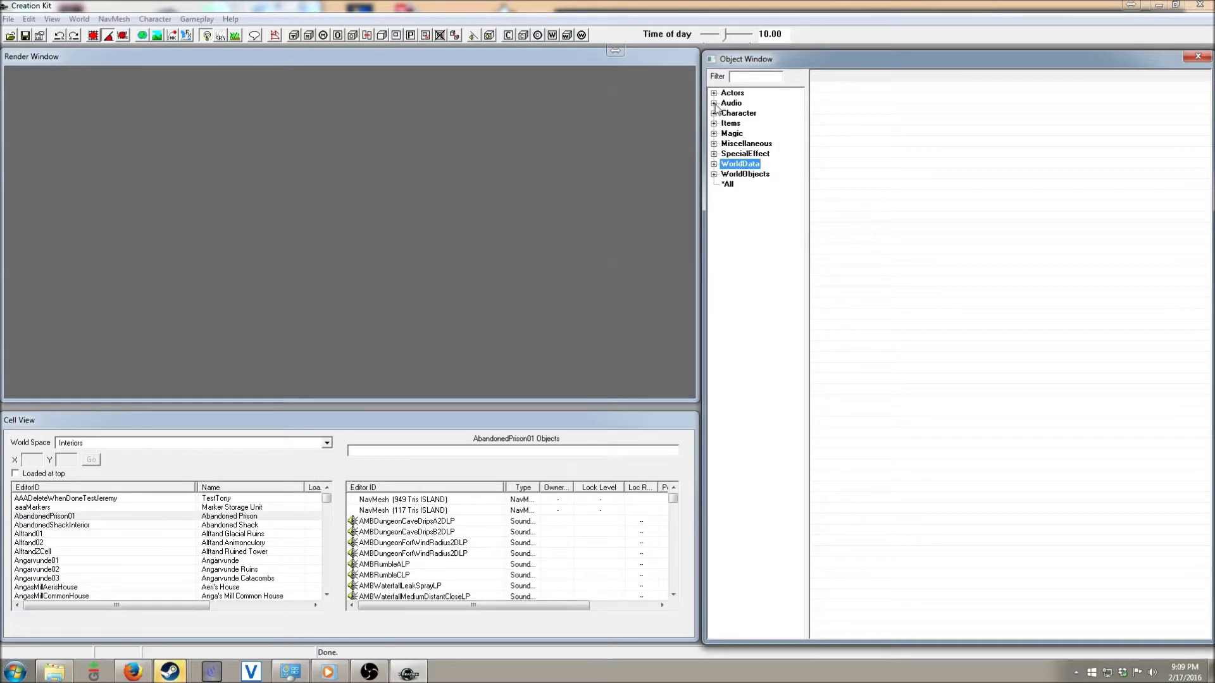
left_click(715, 104)
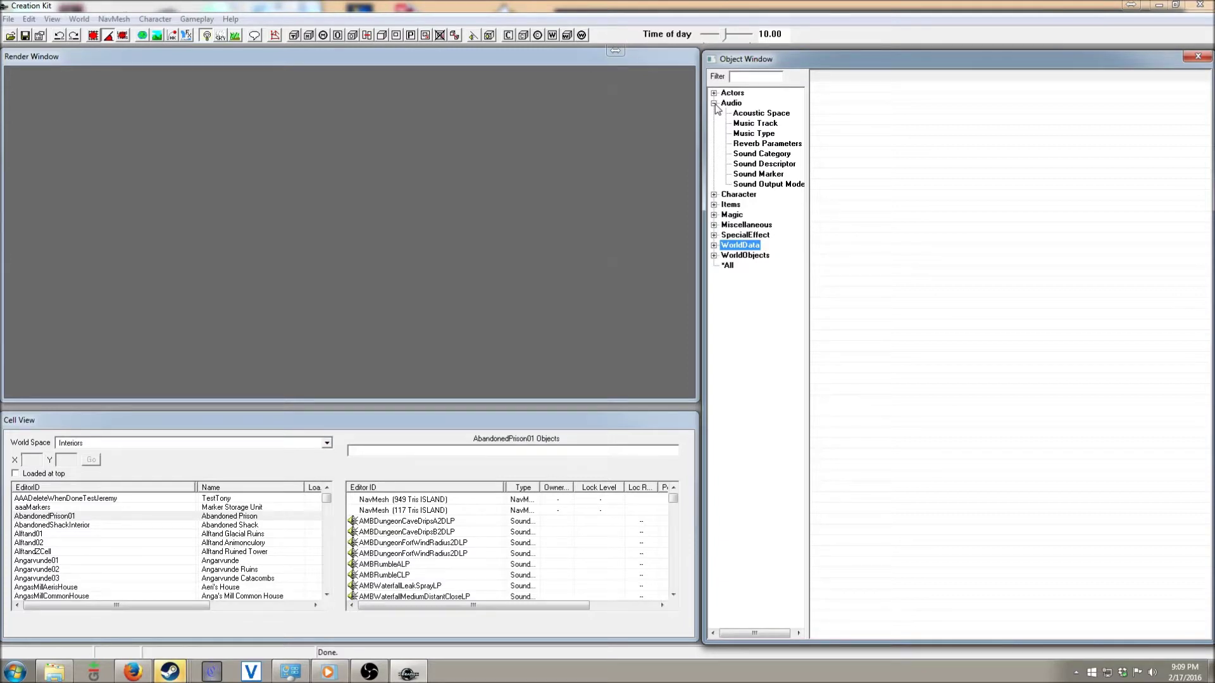
left_click(714, 103)
Examine the list of races in the Actor group under Actors and collapse the category again.
left_click(714, 93)
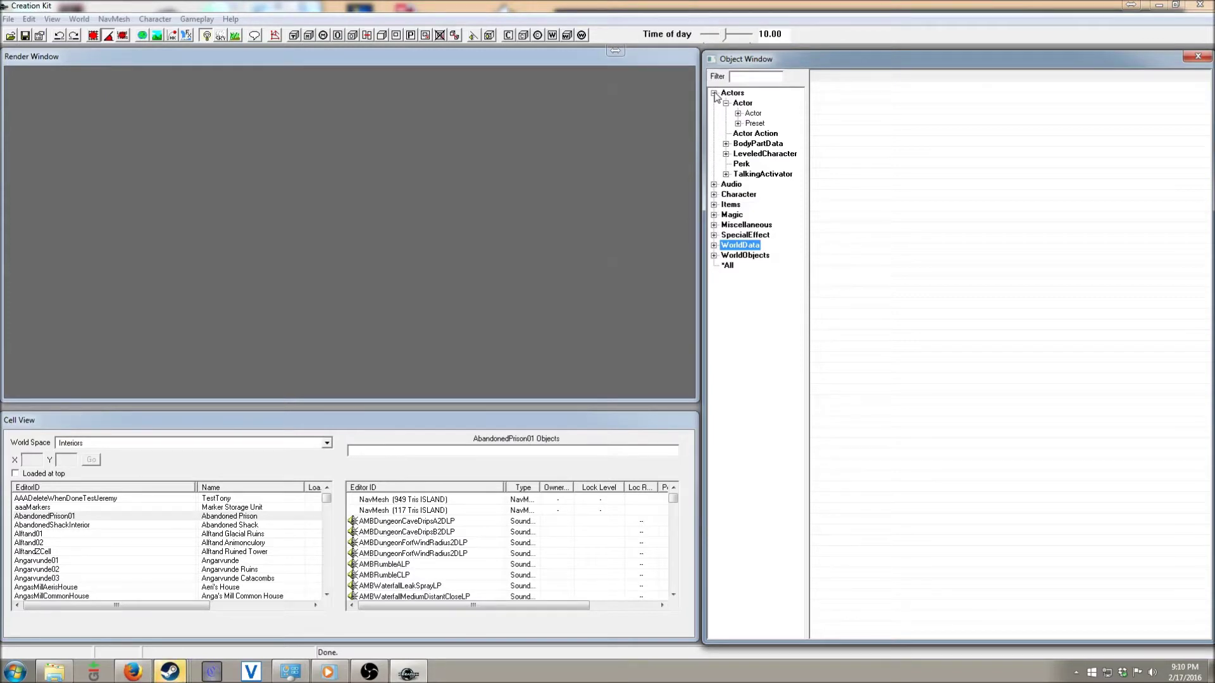
left_click(738, 113)
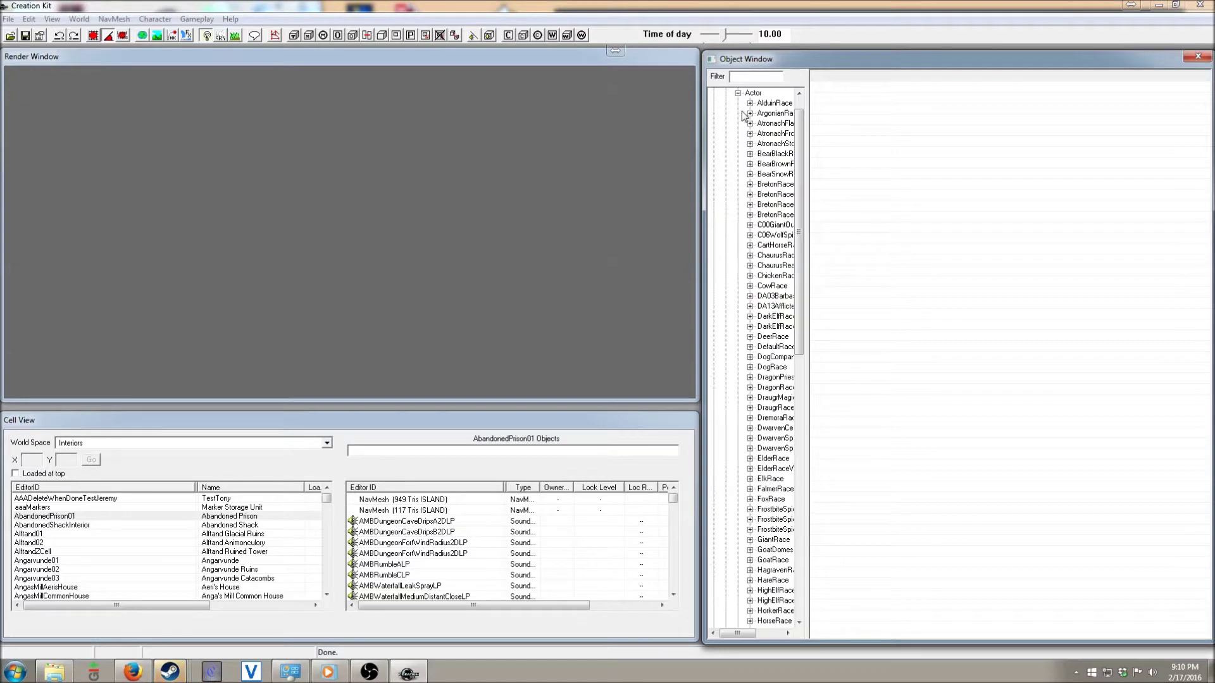
scroll(741, 113, "down", 10)
scroll(741, 114, "down", 3)
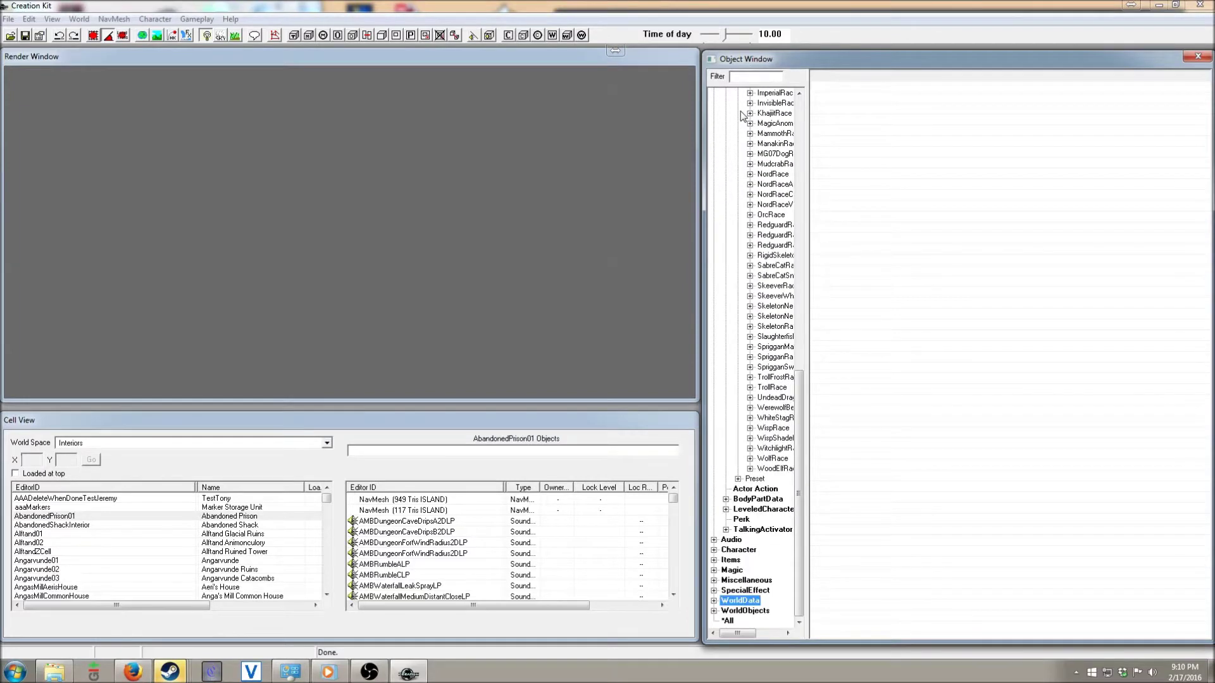
scroll(742, 114, "up", 18)
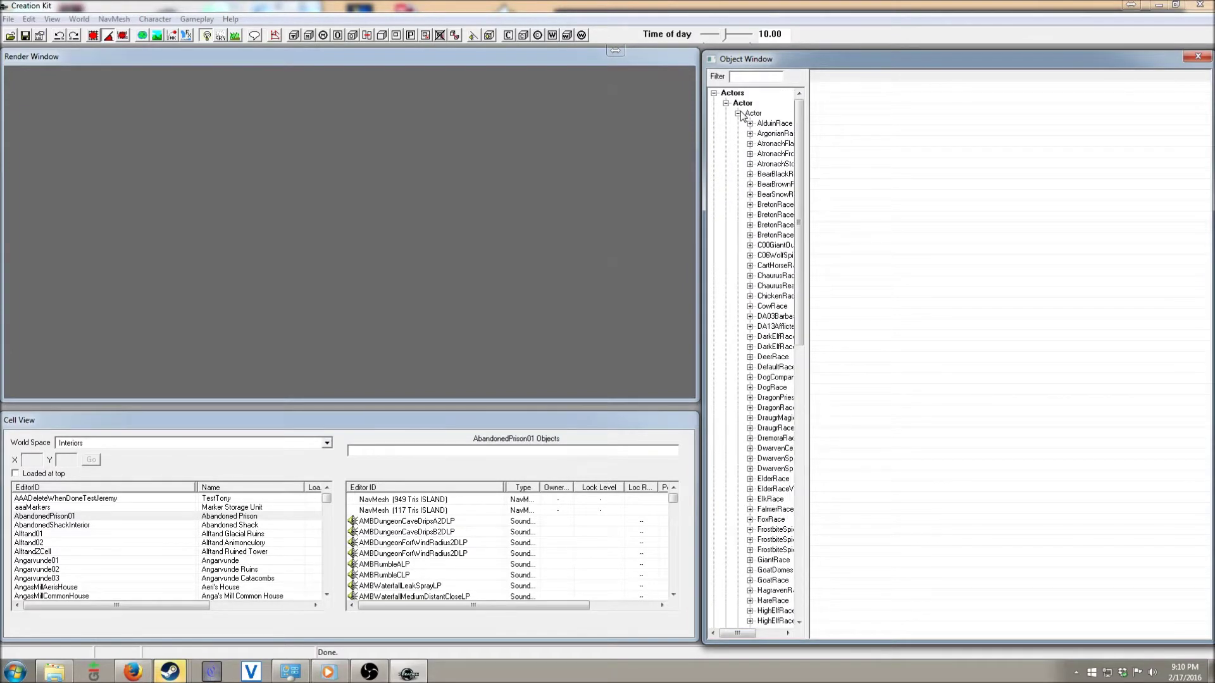
left_click(726, 103)
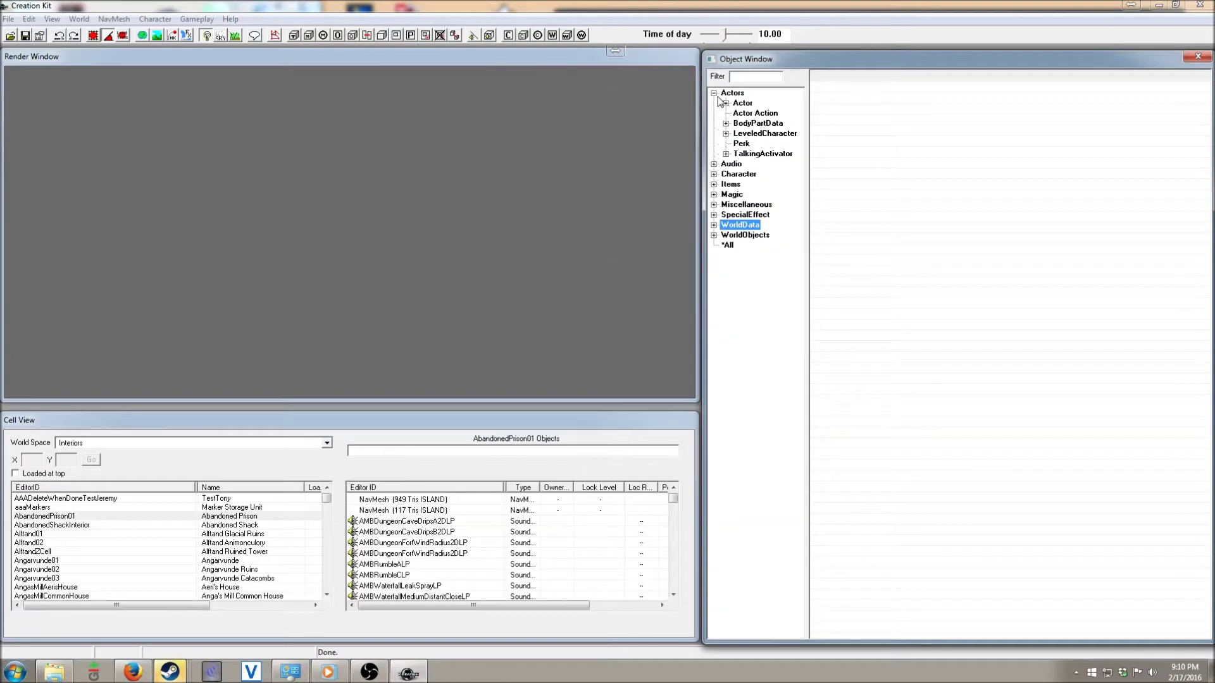
left_click(714, 93)
Examine the Items subcategories, collapse Items again and expand the Character category.
left_click(713, 124)
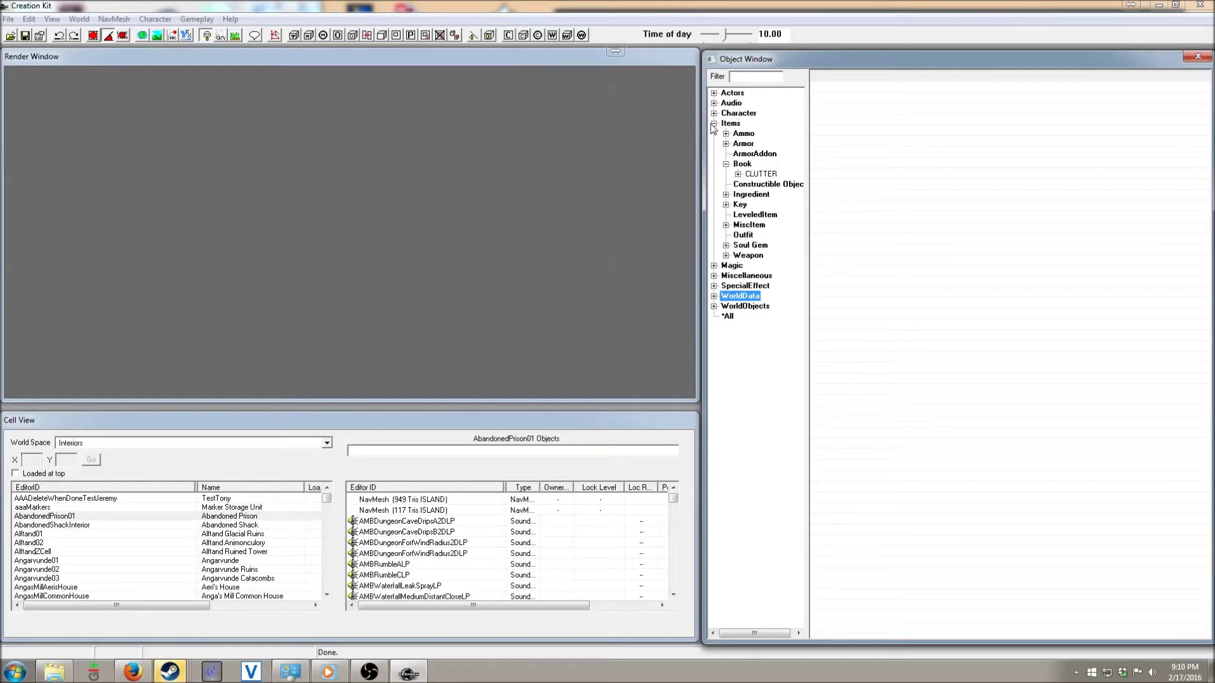
left_click(713, 123)
left_click(714, 113)
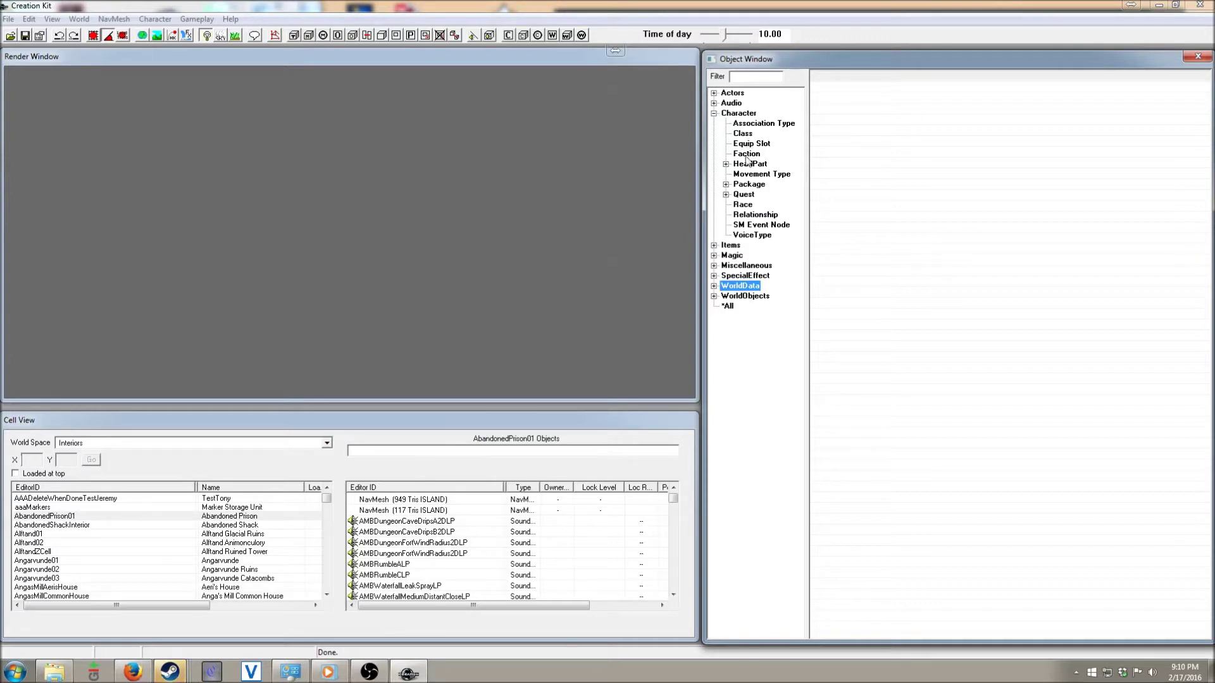
Expand the Actors category down to its race groups and list all records of the Actor type.
left_click(714, 93)
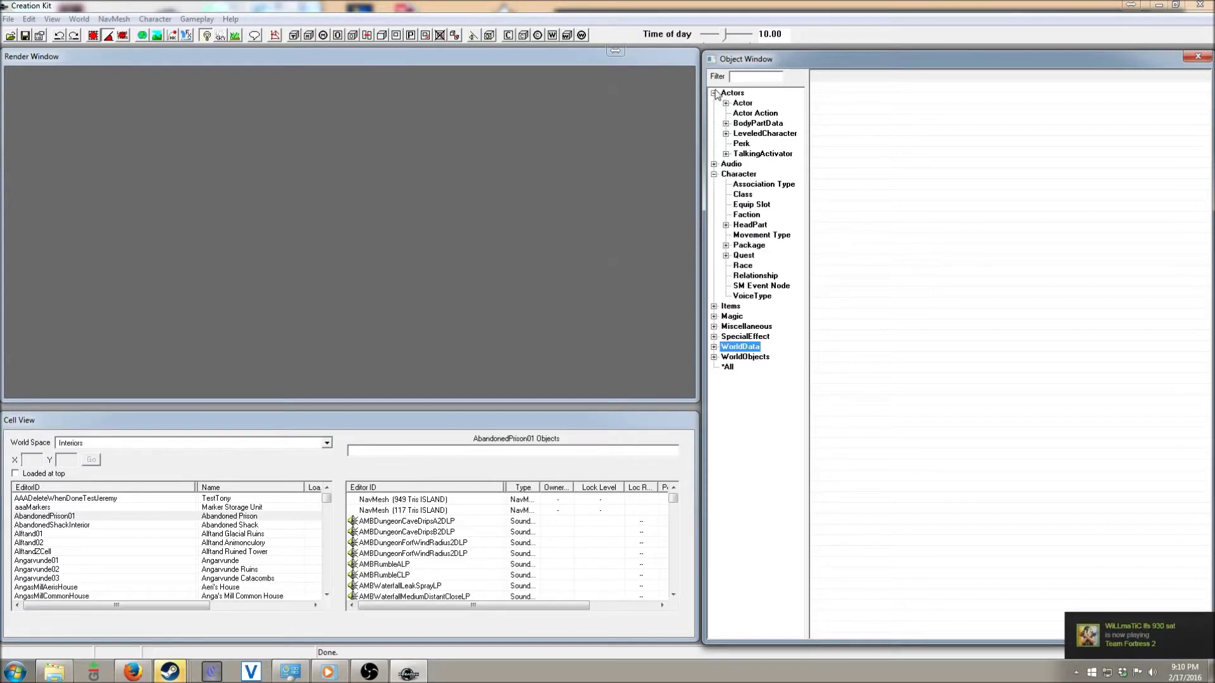
left_click(725, 103)
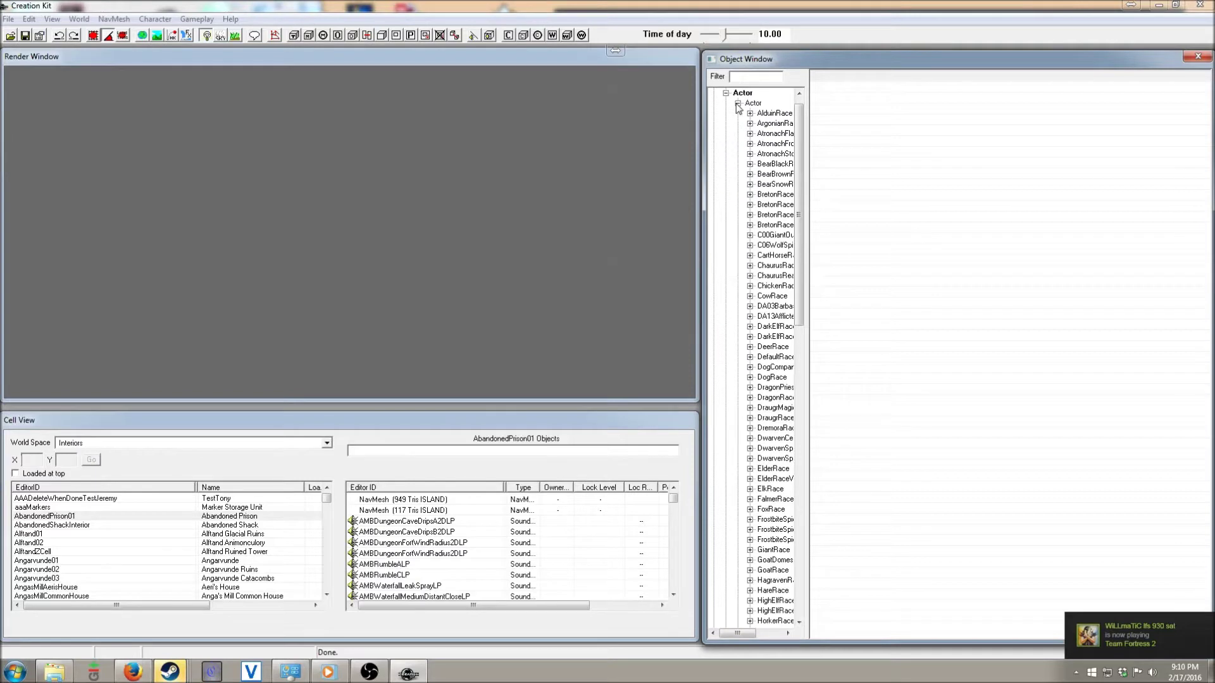
left_click(746, 101)
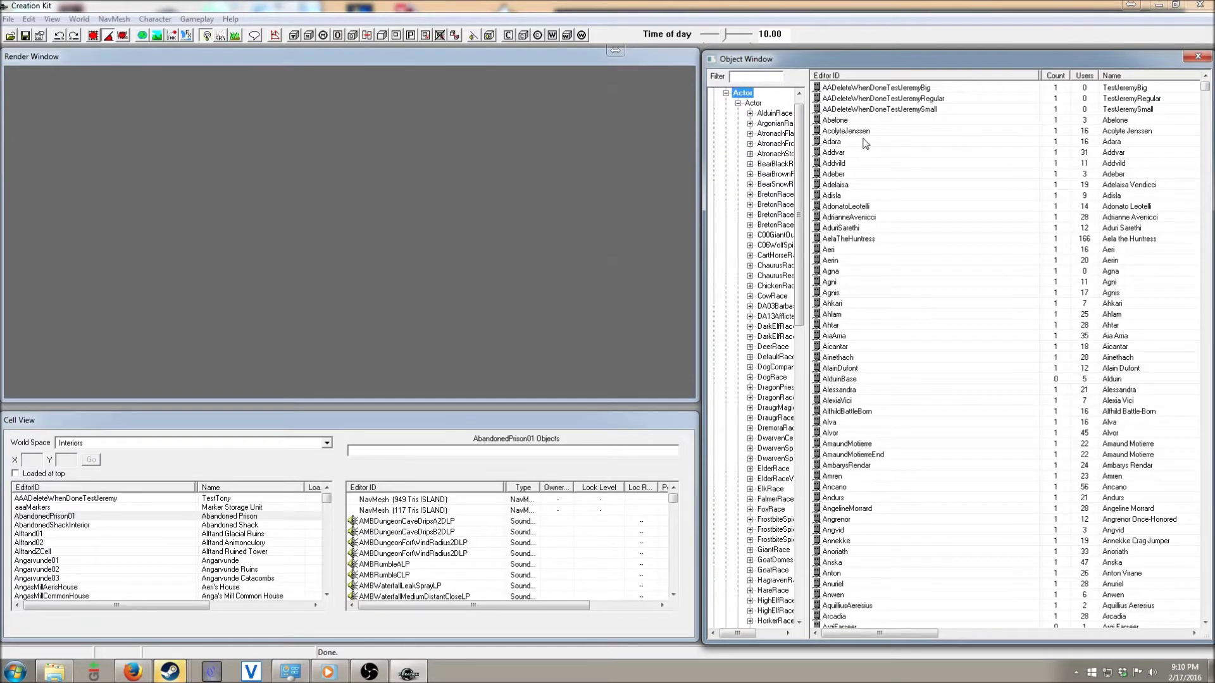
scroll(787, 171, "up", 1)
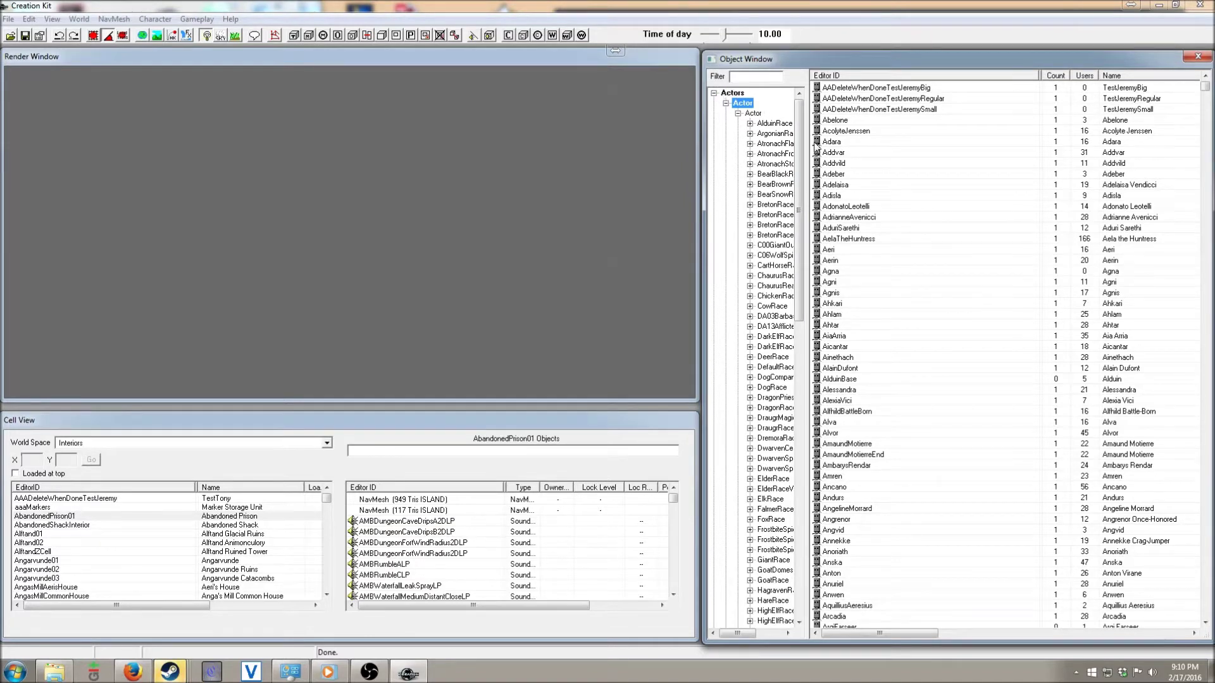
Create a new actor with the ID AJDFMA and fill in the character's name as both its name and short name.
right_click(885, 184)
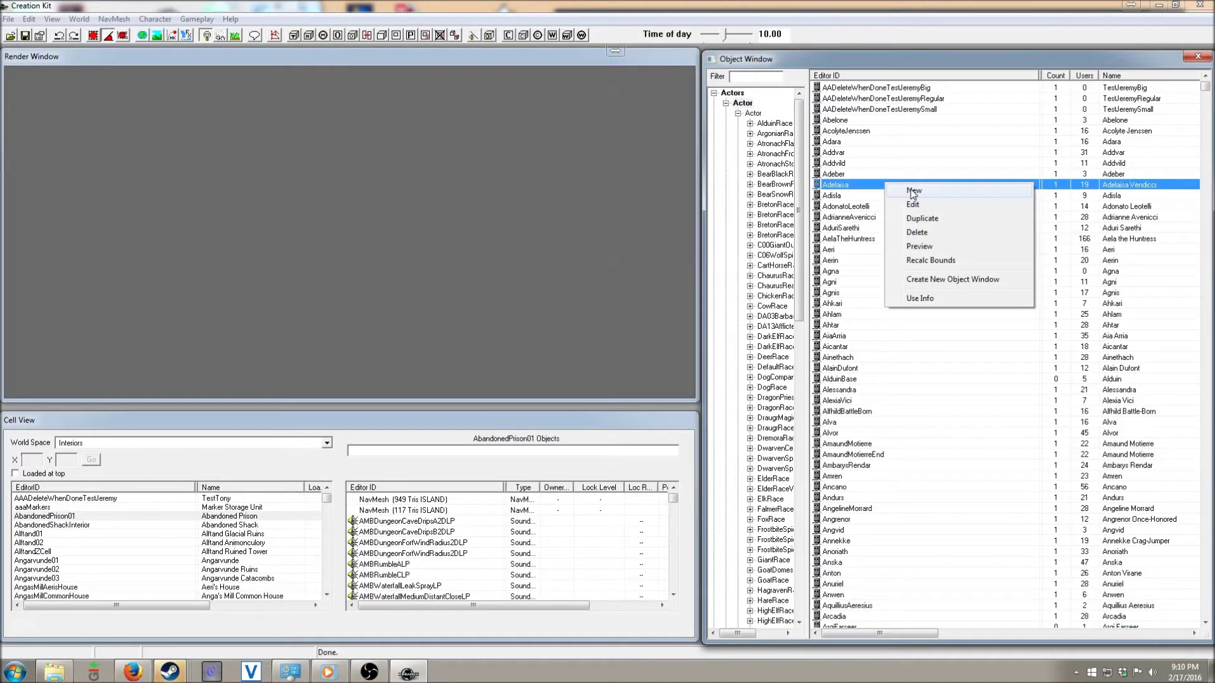
left_click(914, 191)
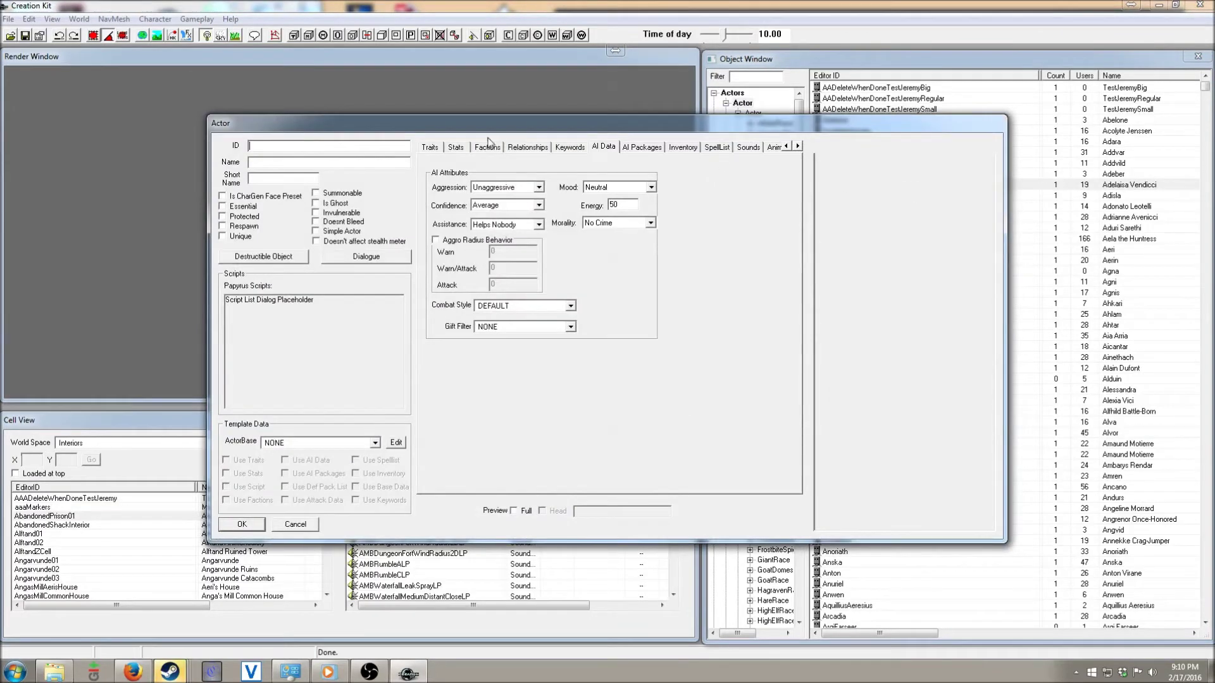
left_click(392, 145)
type("AJDFMA")
left_click(313, 163)
type("Henry")
left_click(306, 178)
type("Henry")
left_click(222, 207)
Set the new actor's race to RedguardRace in its traits.
left_click(441, 150)
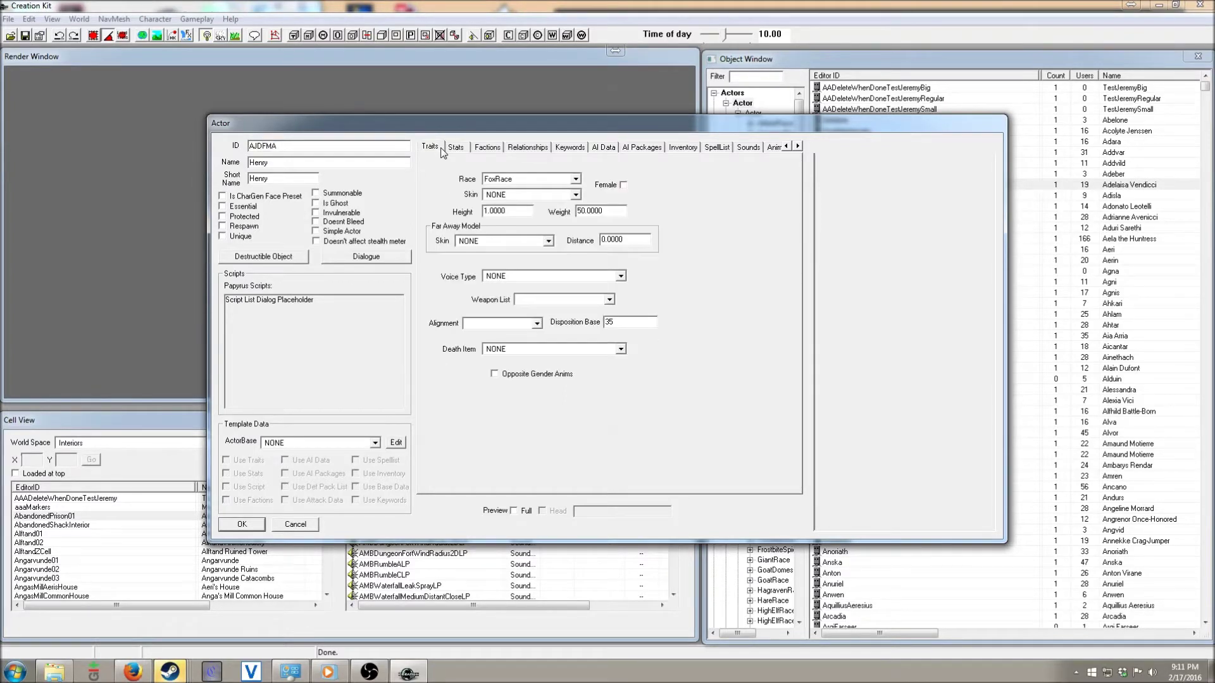
left_click(575, 179)
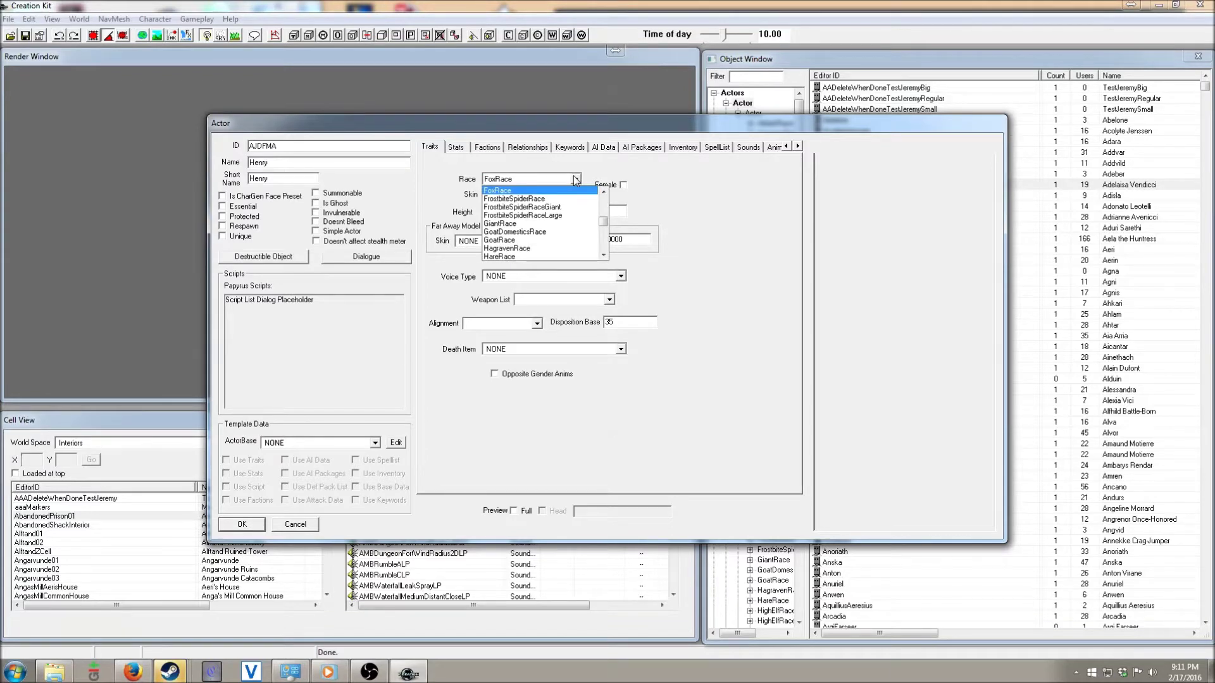
key("r")
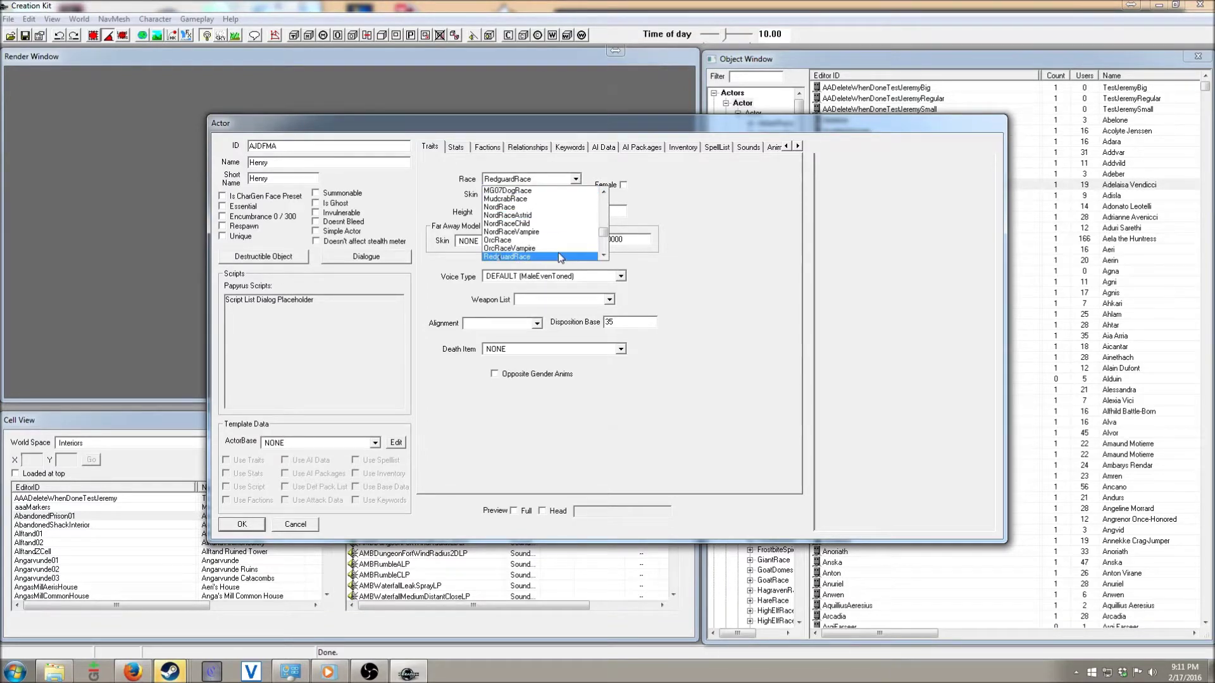
scroll(558, 253, "down", 2)
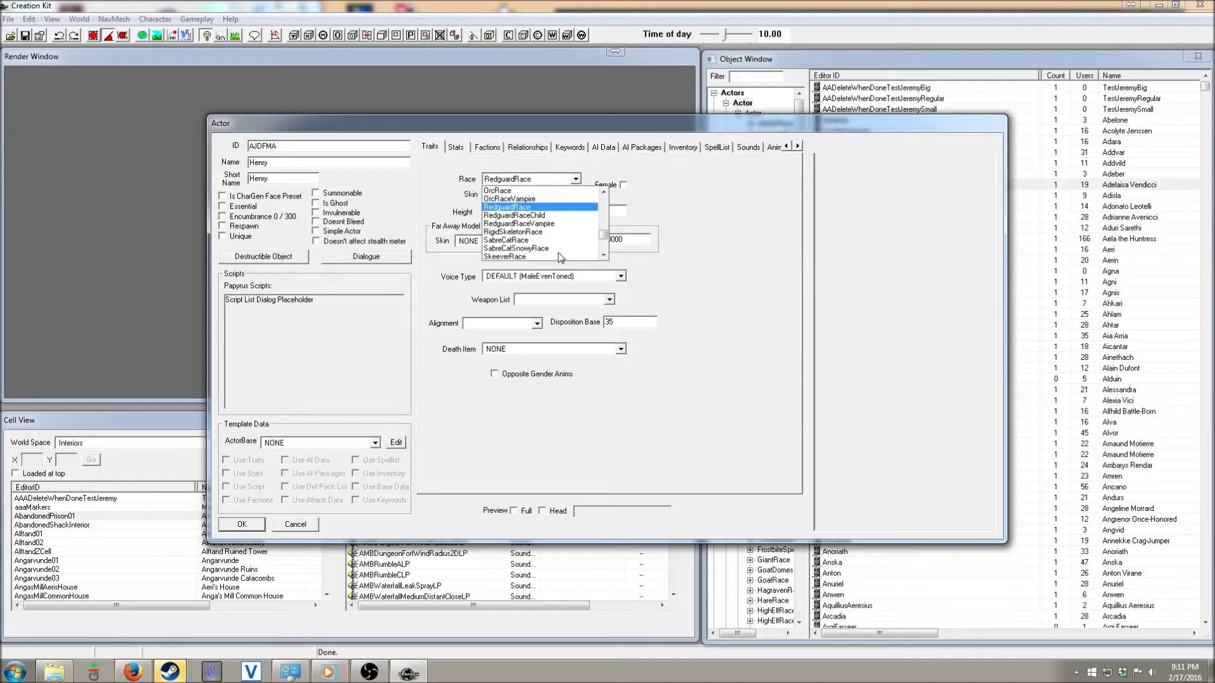
scroll(558, 253, "up", 2)
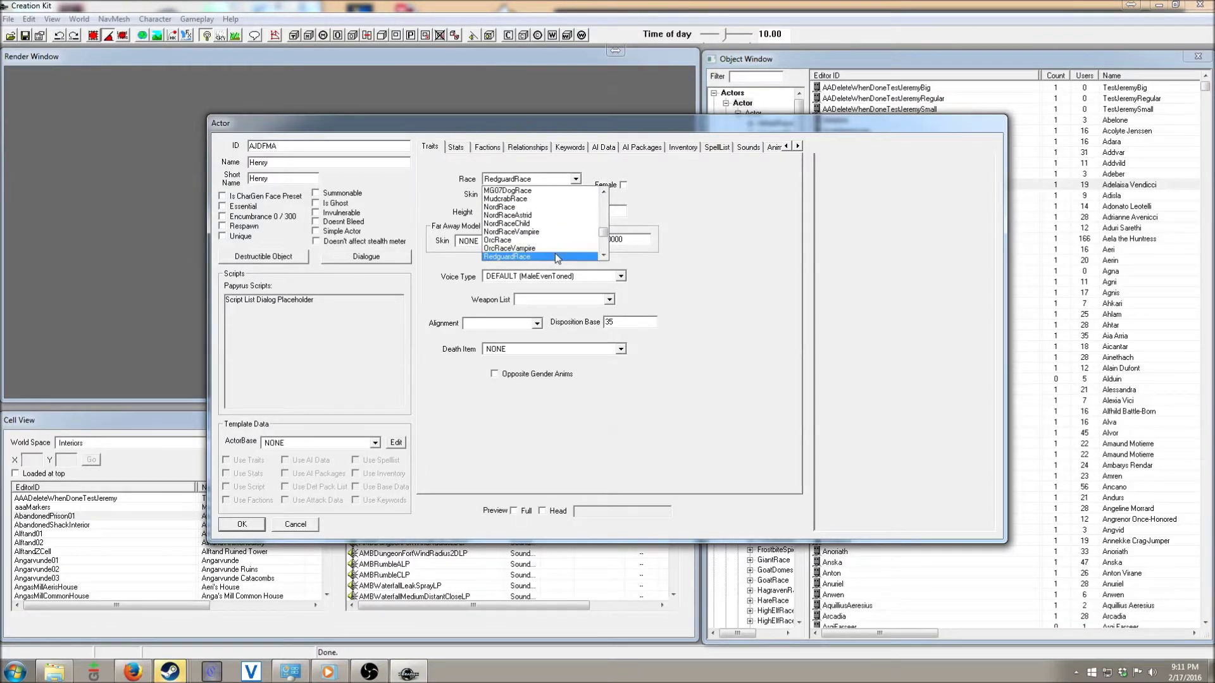
left_click(543, 257)
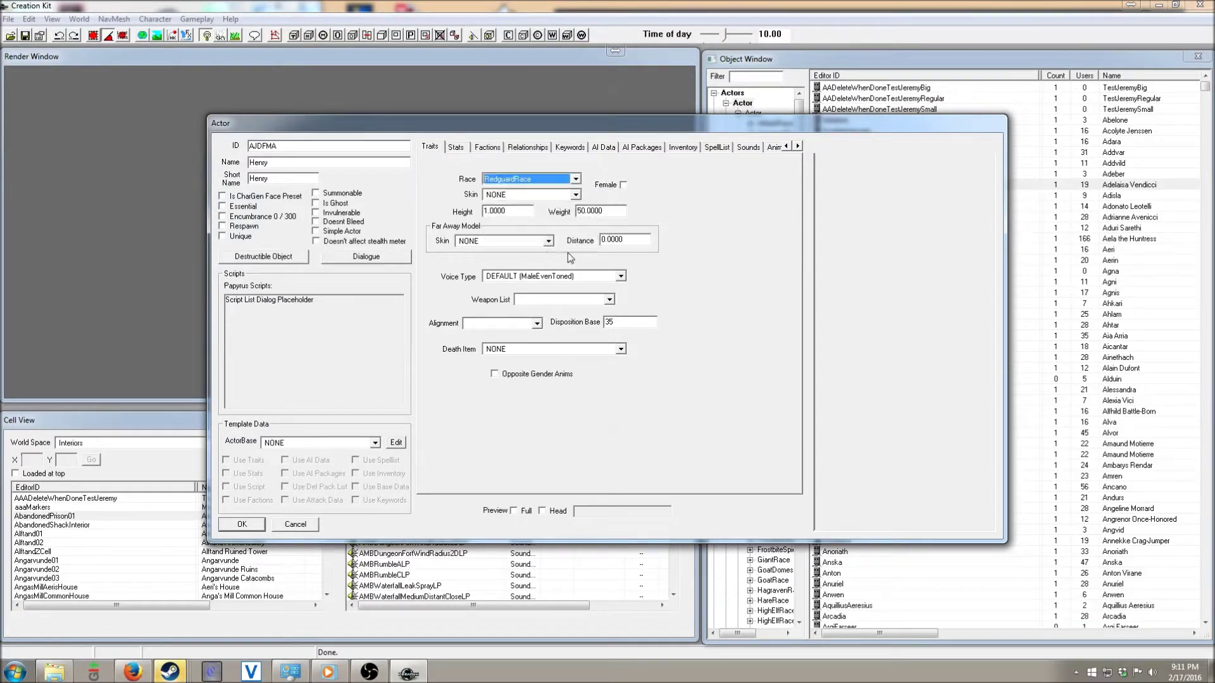
Look through the male voice types and set the actor's voice type to MaleArgonian.
left_click(620, 277)
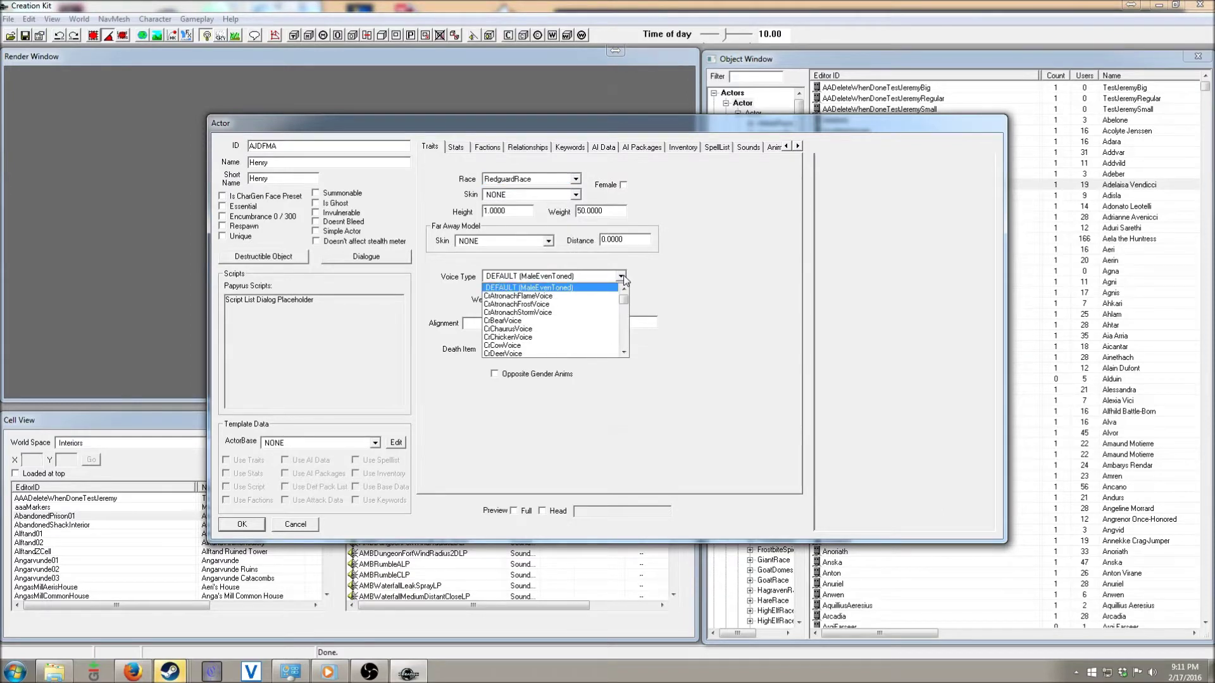
key("m")
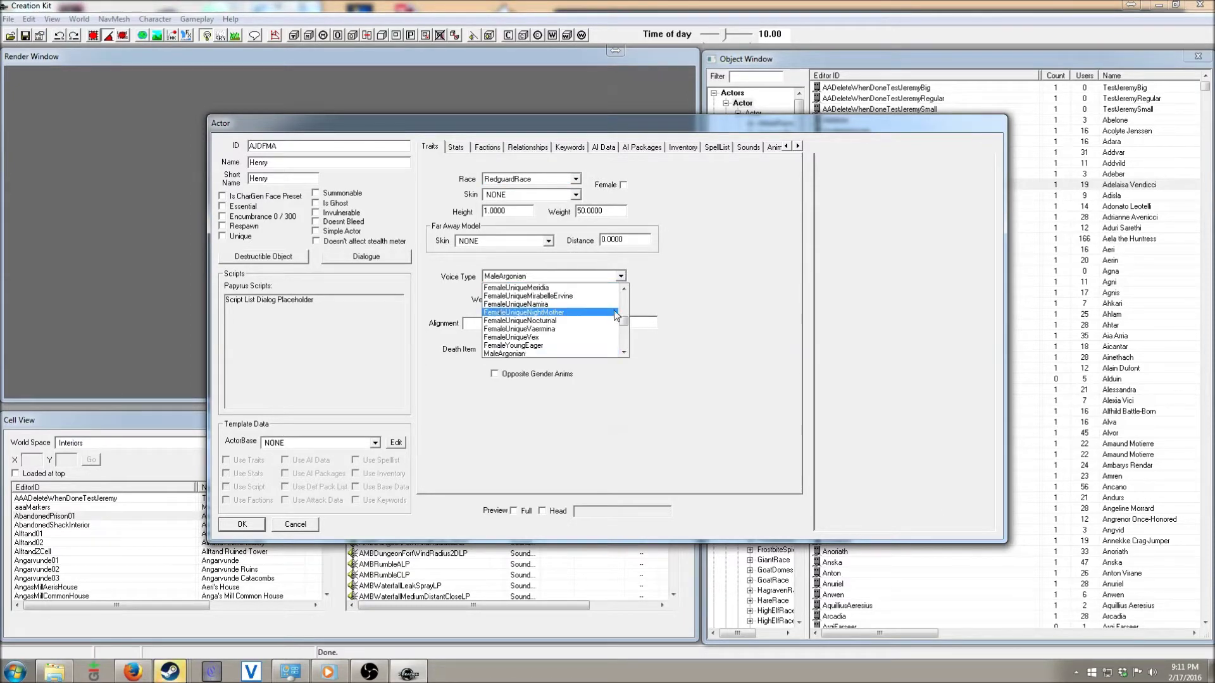
scroll(612, 324, "down", 5)
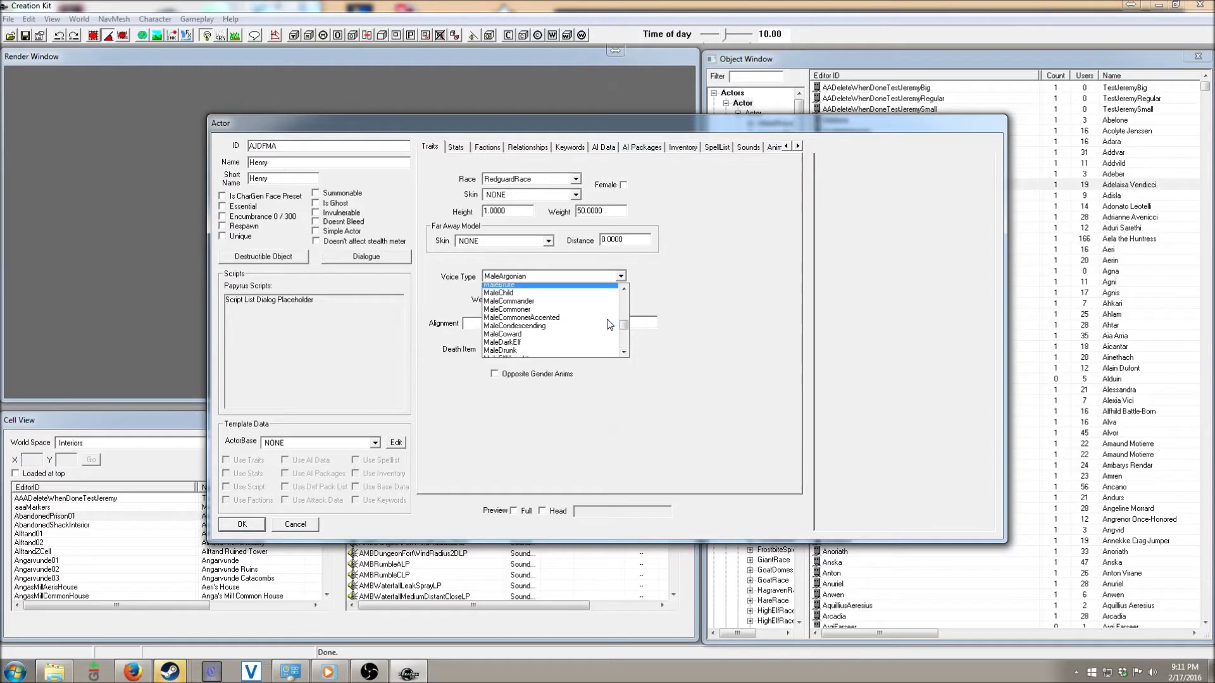
scroll(609, 324, "up", 2)
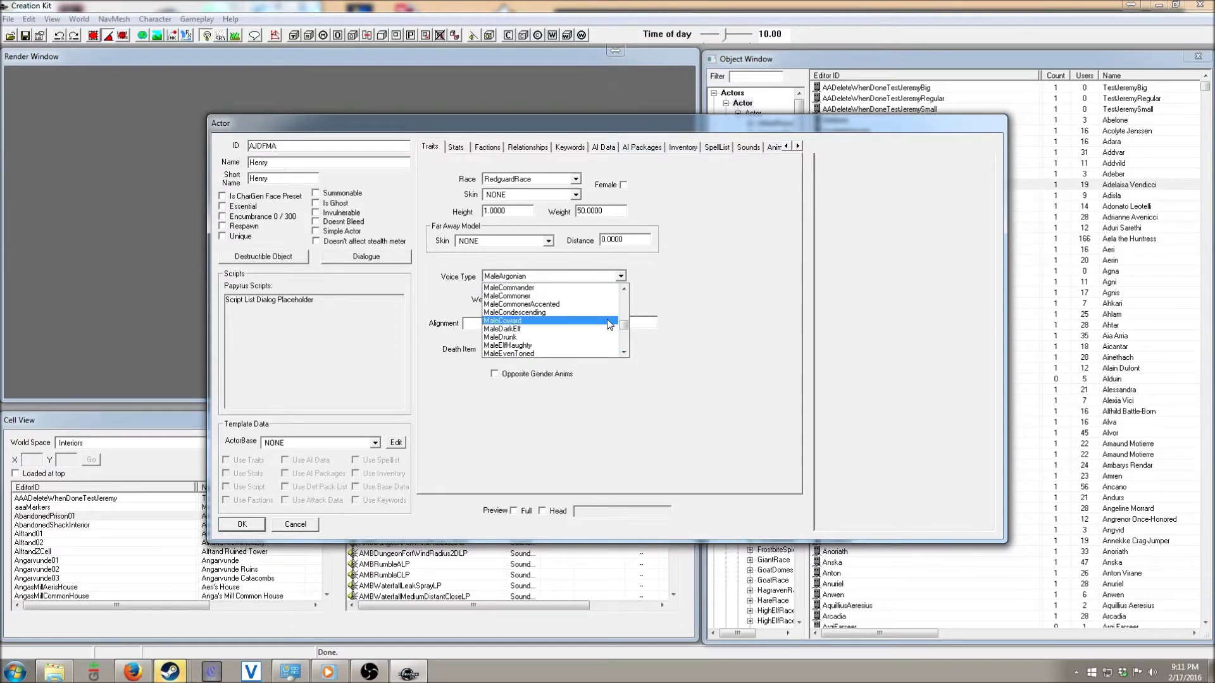
scroll(610, 324, "down", 2)
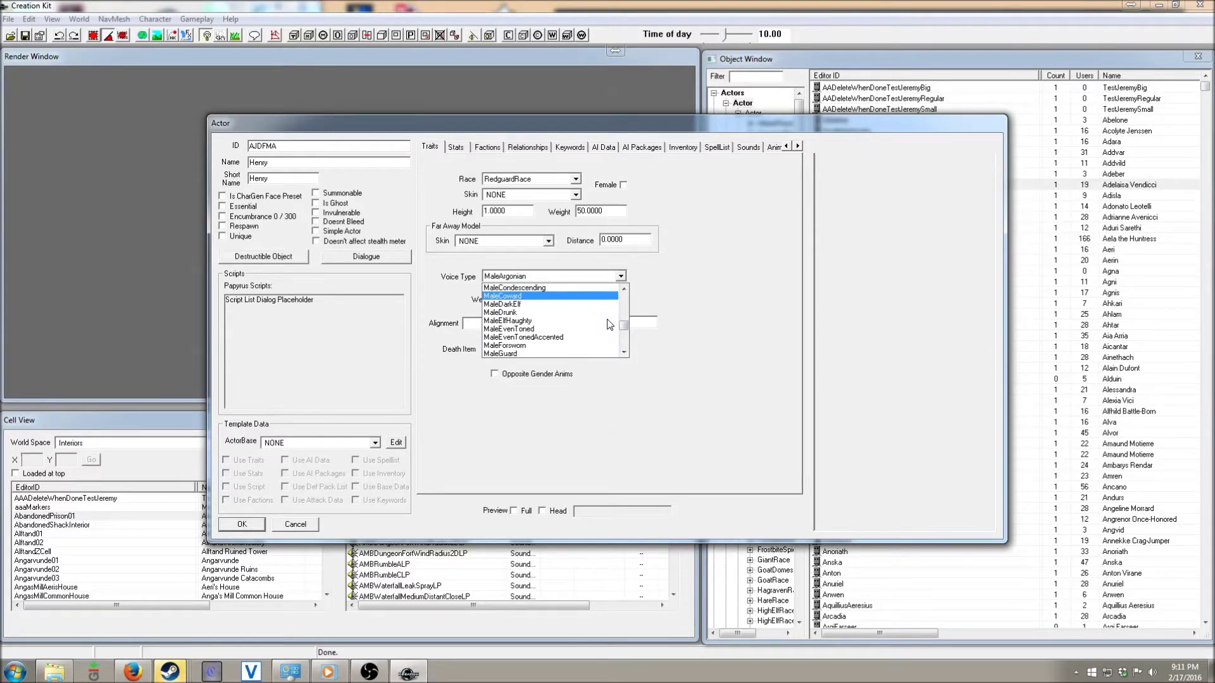
scroll(609, 325, "down", 1)
scroll(609, 324, "down", 1)
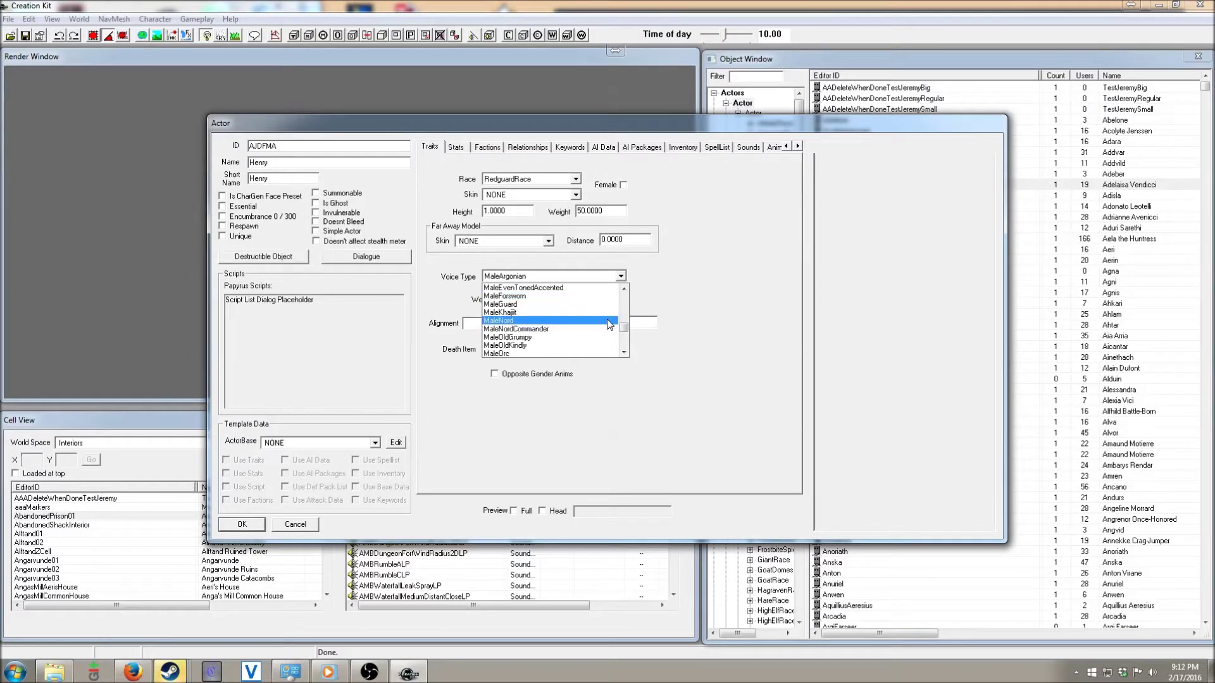
scroll(609, 324, "down", 1)
scroll(609, 325, "down", 1)
scroll(609, 325, "up", 5)
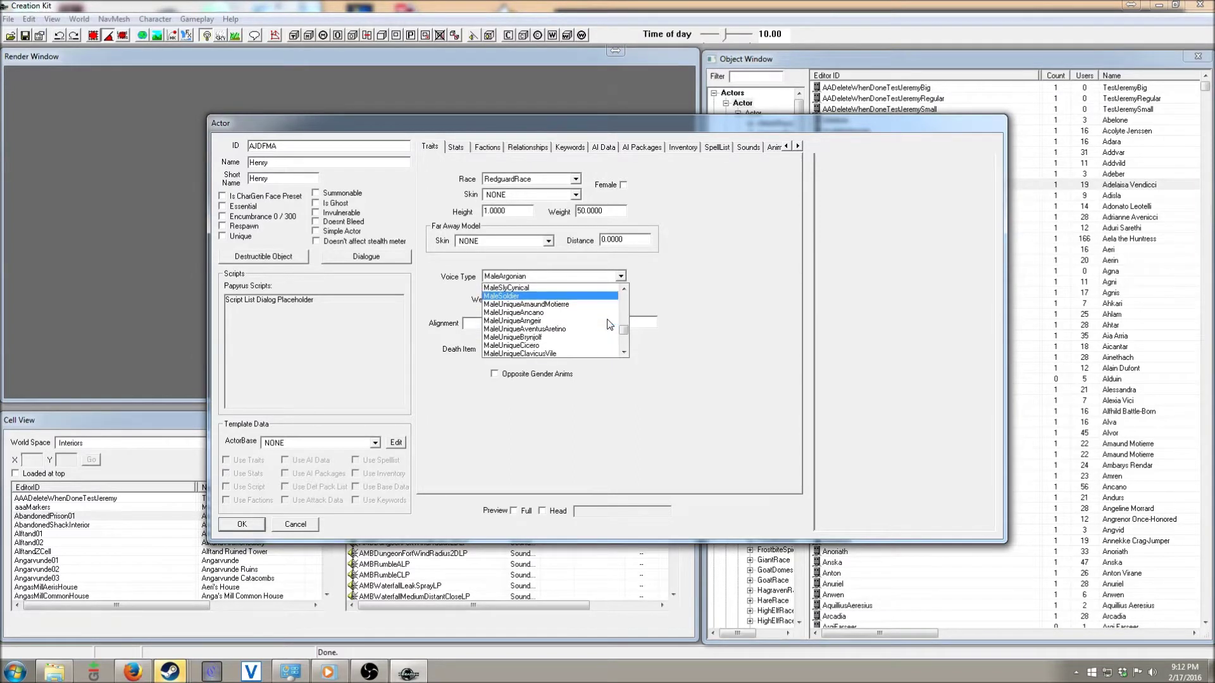
scroll(609, 324, "up", 4)
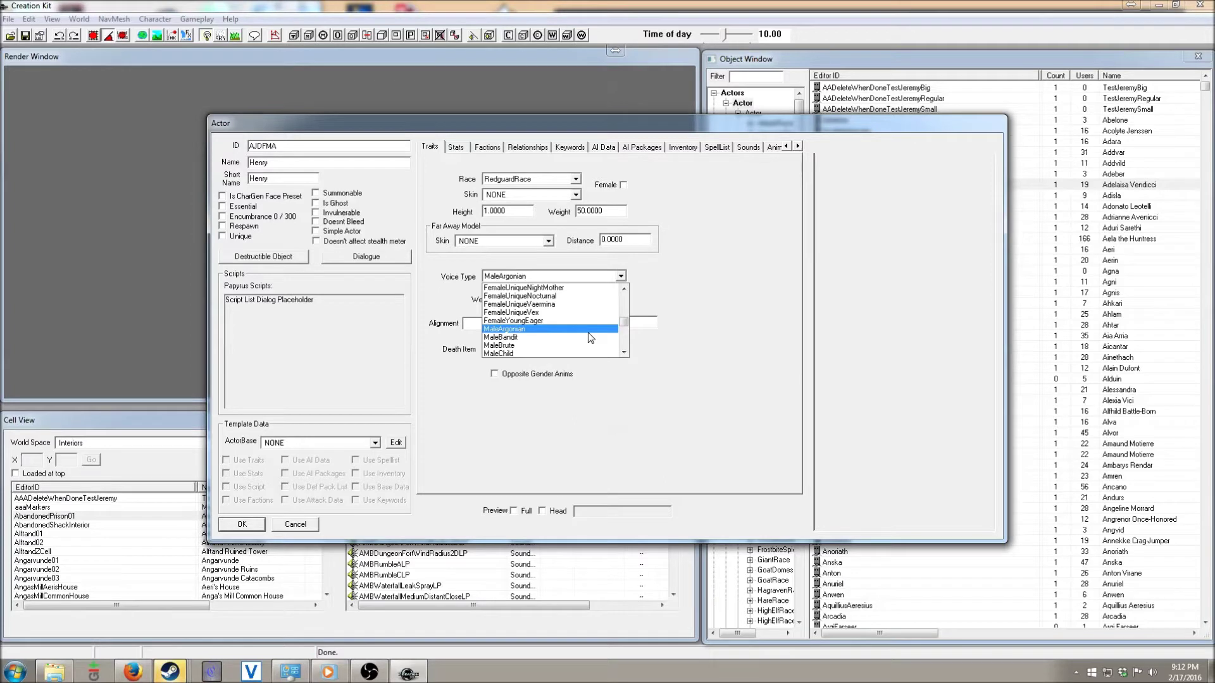
left_click(589, 335)
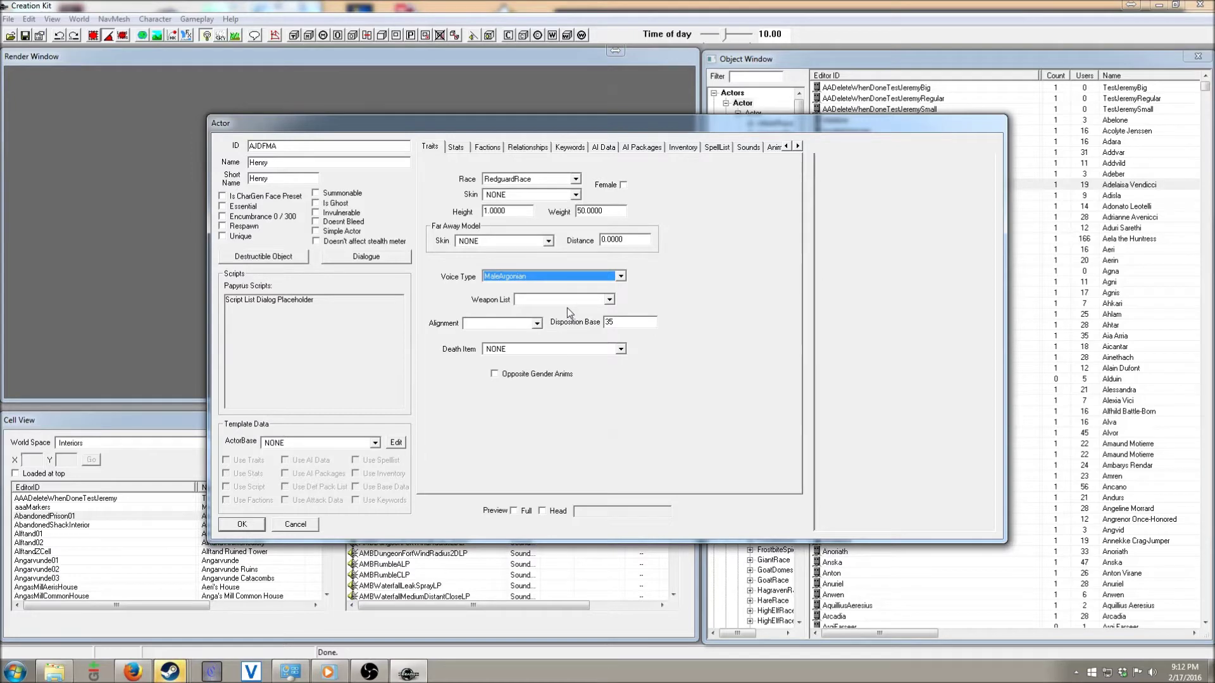
Enable PC Level Mult in the actor's stats and review the skill values.
left_click(462, 148)
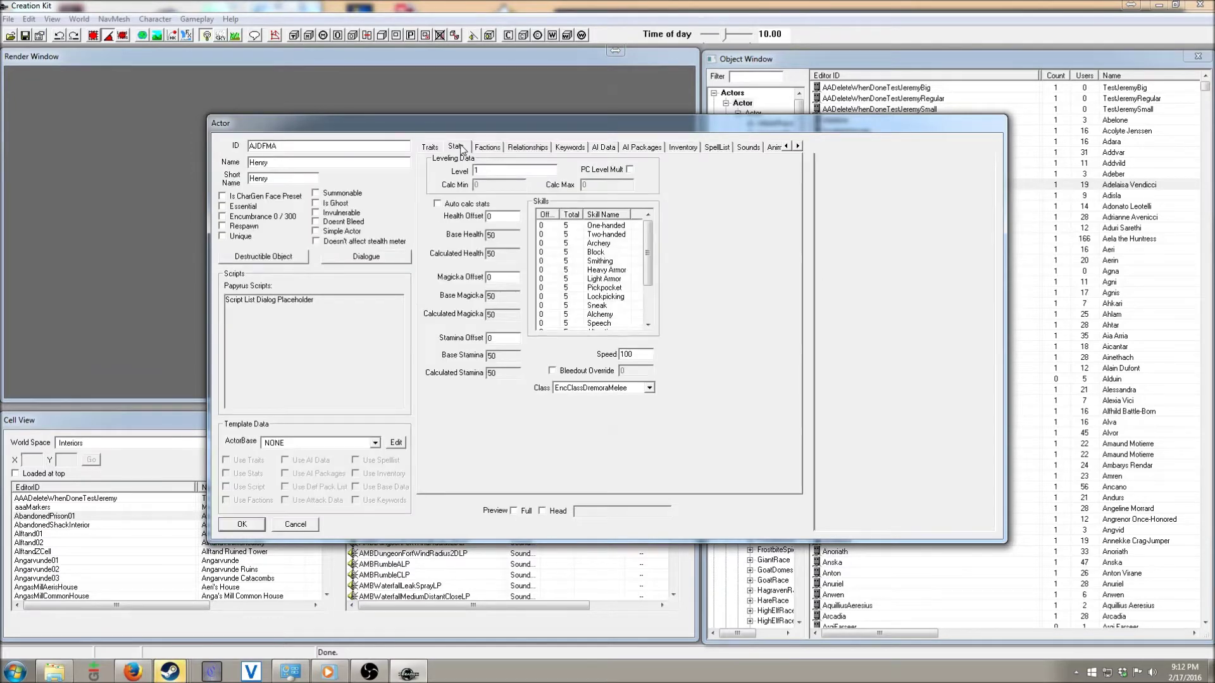
left_click(630, 170)
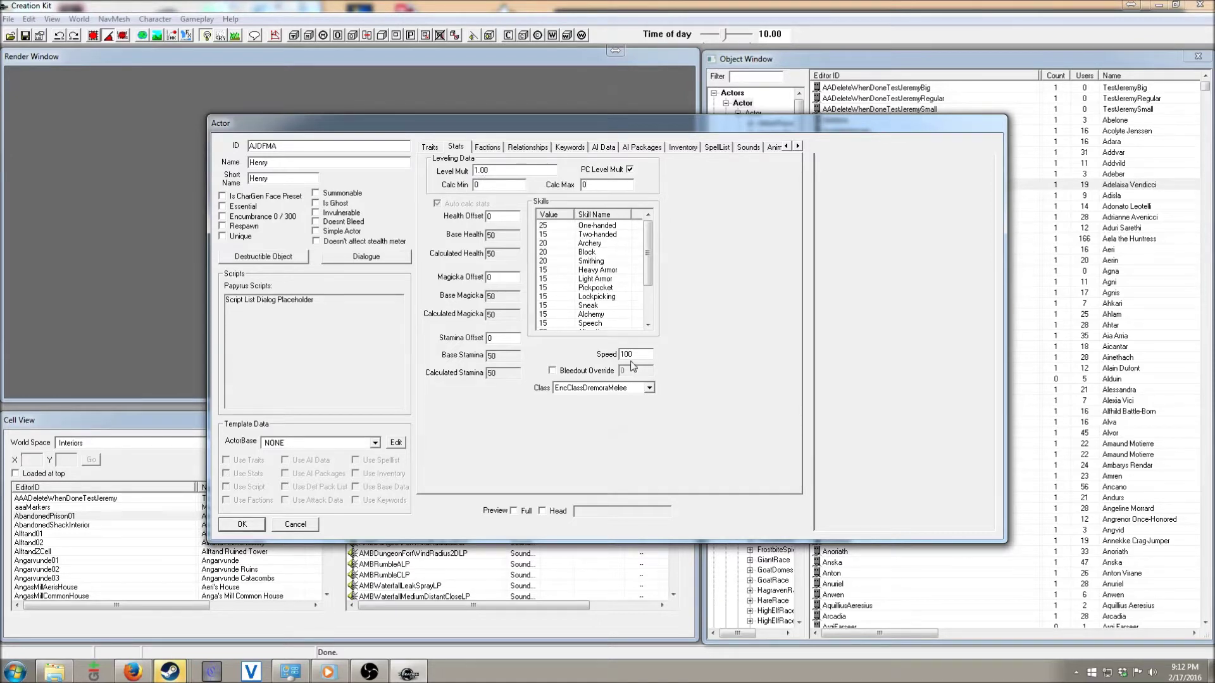
left_click_drag(646, 263, 645, 297)
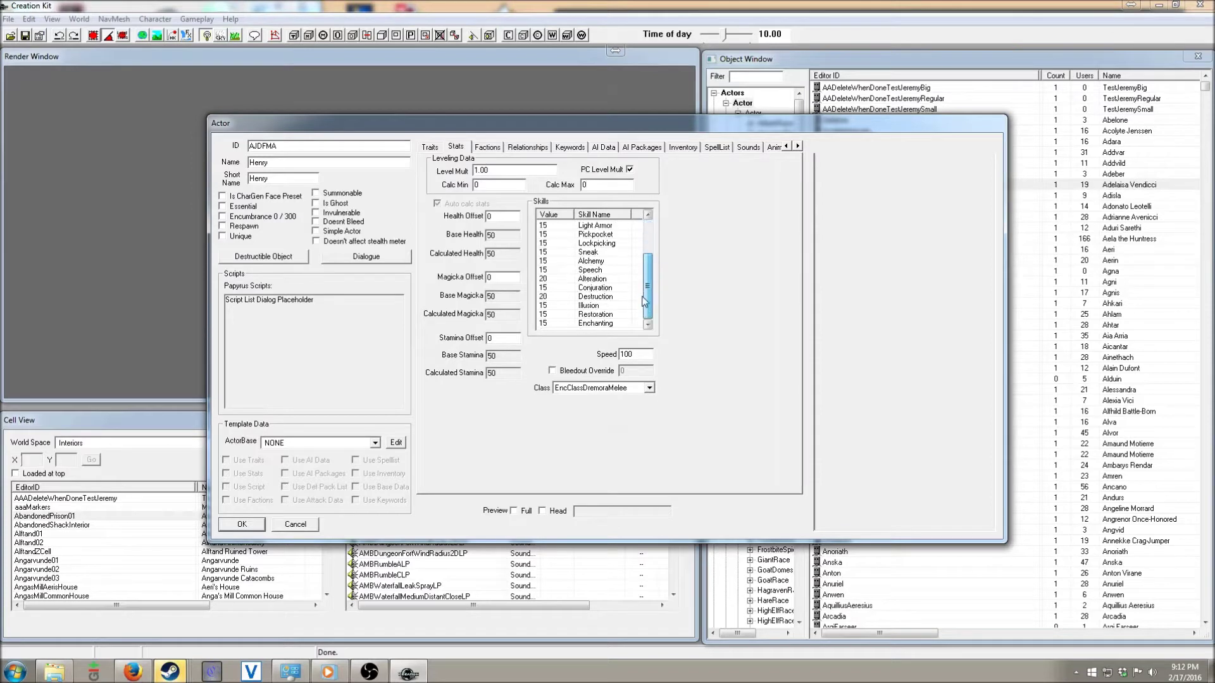
Set the actor's class to CombatRanger.
left_click(648, 388)
scroll(652, 437, "up", 10)
scroll(652, 436, "up", 3)
scroll(651, 436, "down", 1)
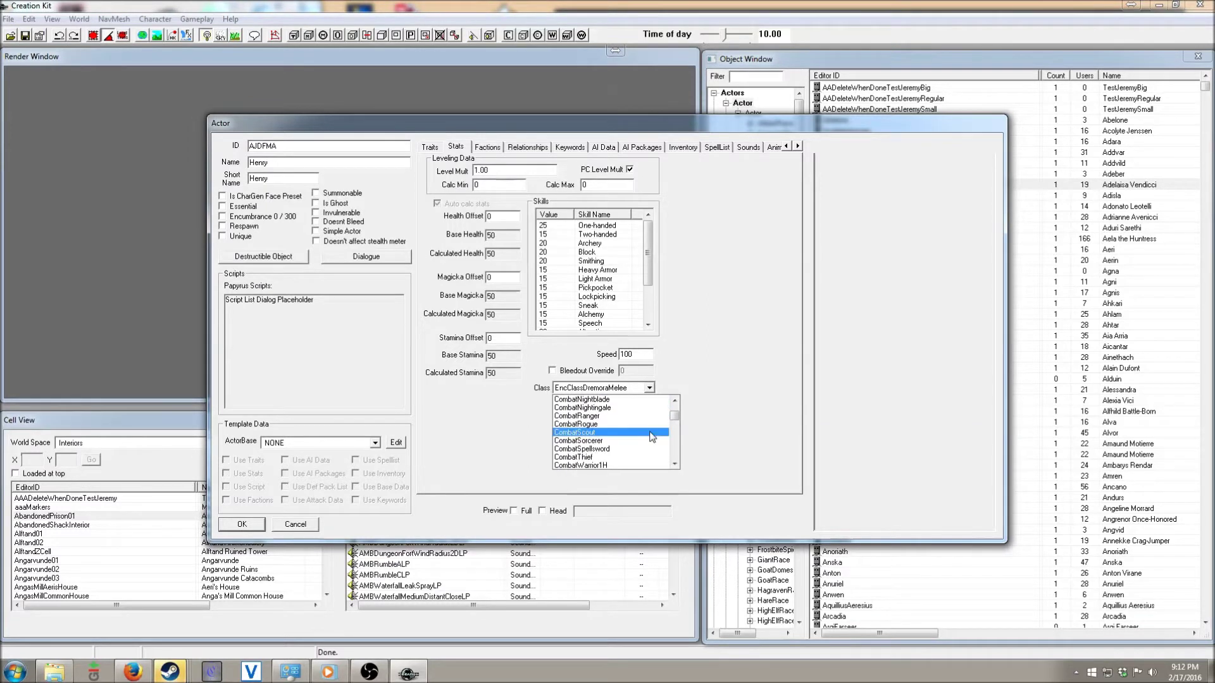
left_click(618, 418)
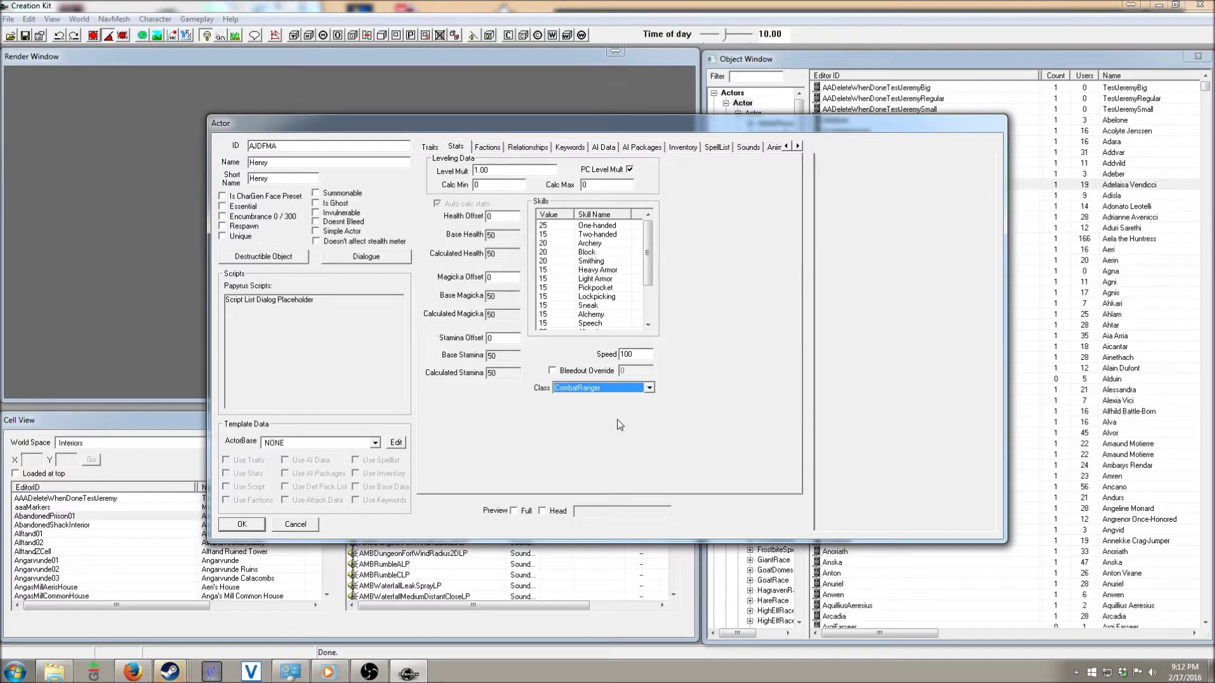
Find the Whiterun factions in the faction list and add CrimeFactionWhiterun to the actor's factions.
left_click(488, 151)
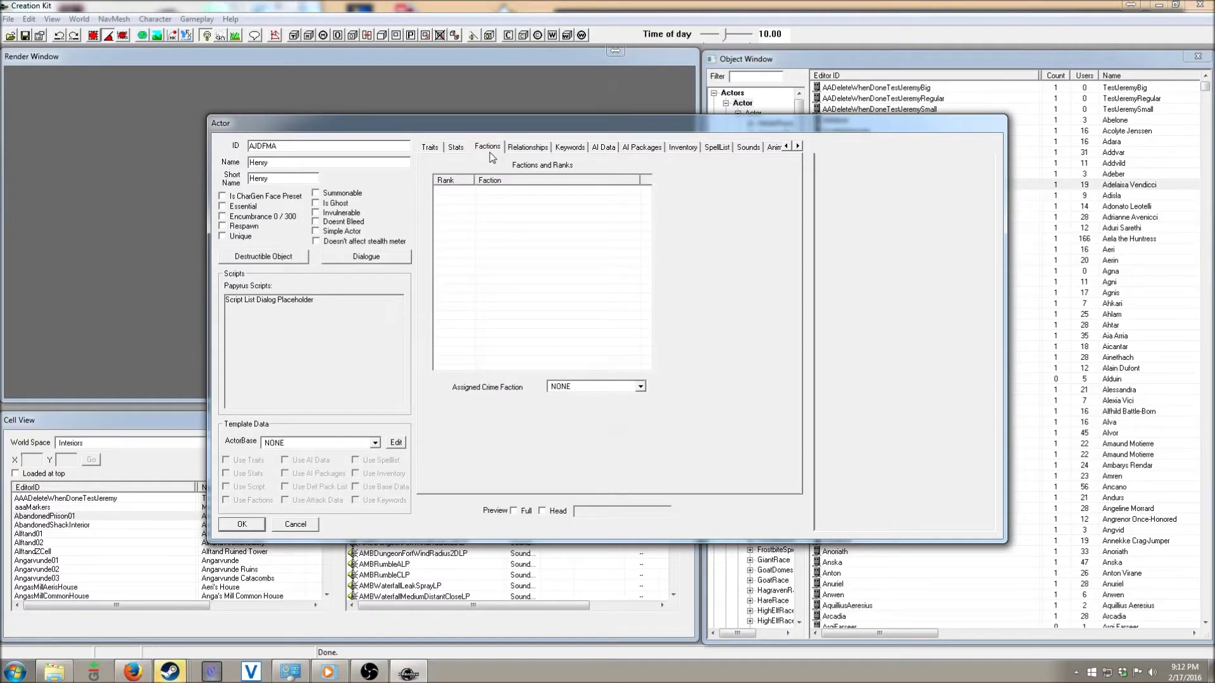
right_click(532, 321)
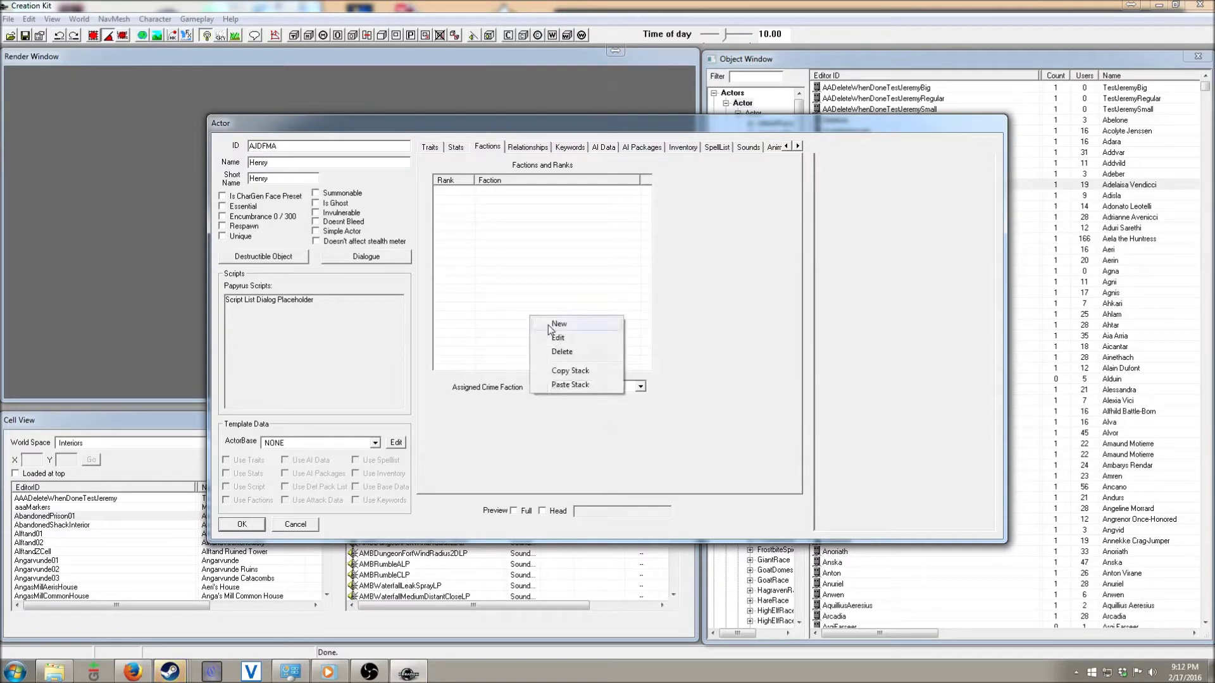
left_click(549, 324)
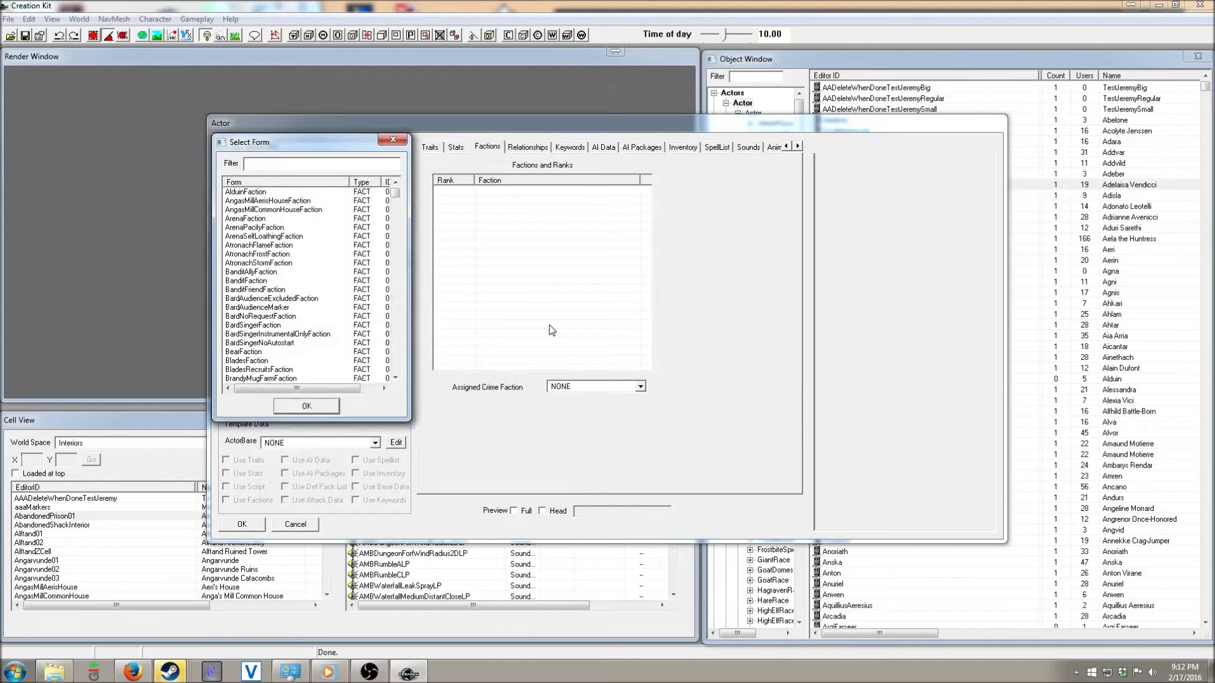
type("Whiterun")
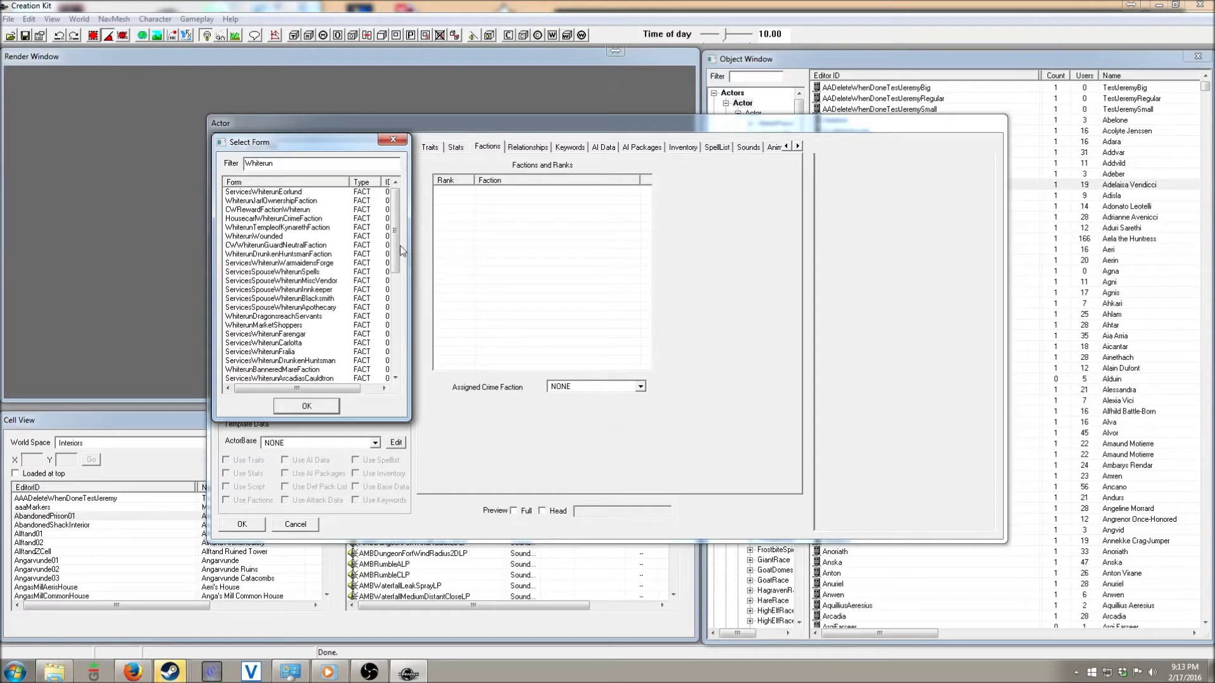
scroll(392, 273, "down", 2)
scroll(392, 273, "down", 6)
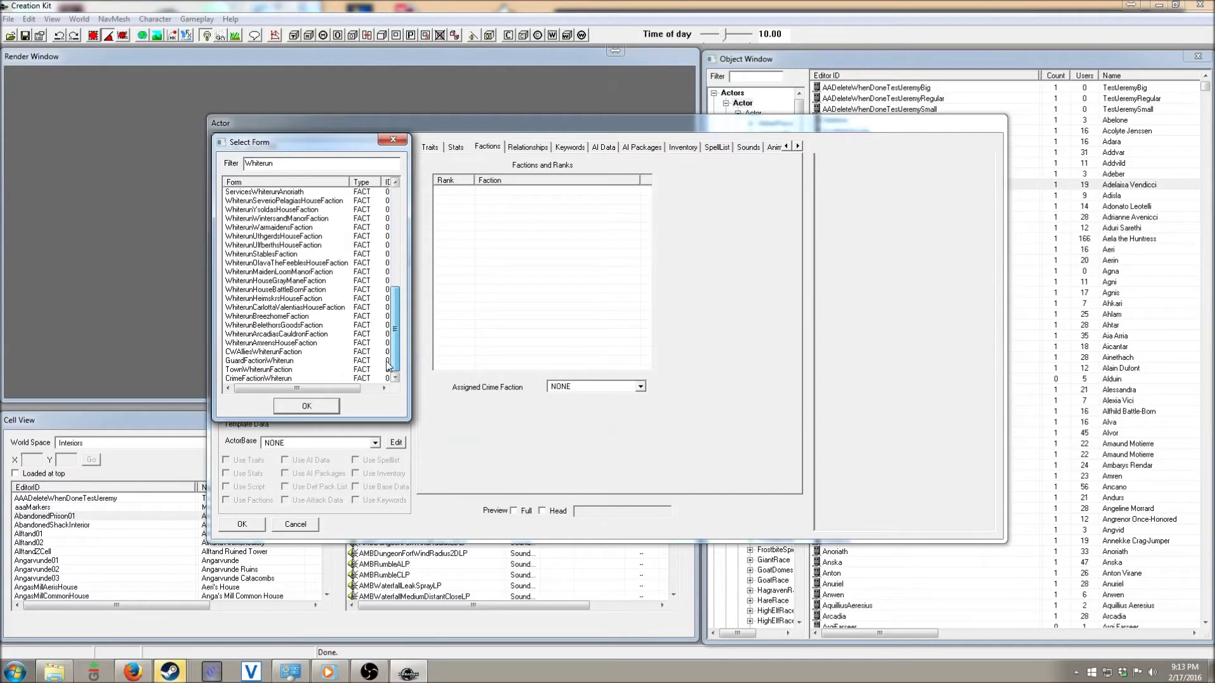
scroll(395, 345, "up", 3)
scroll(401, 313, "up", 6)
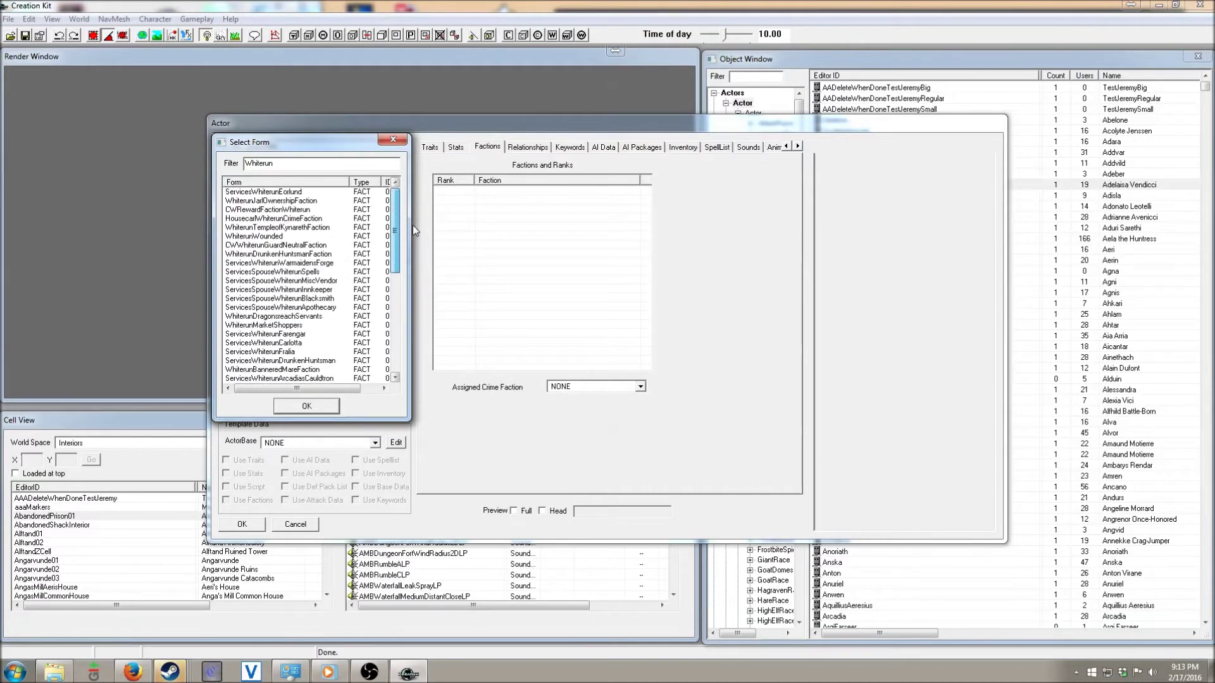
scroll(412, 253, "down", 6)
left_click(275, 373)
left_click(273, 380)
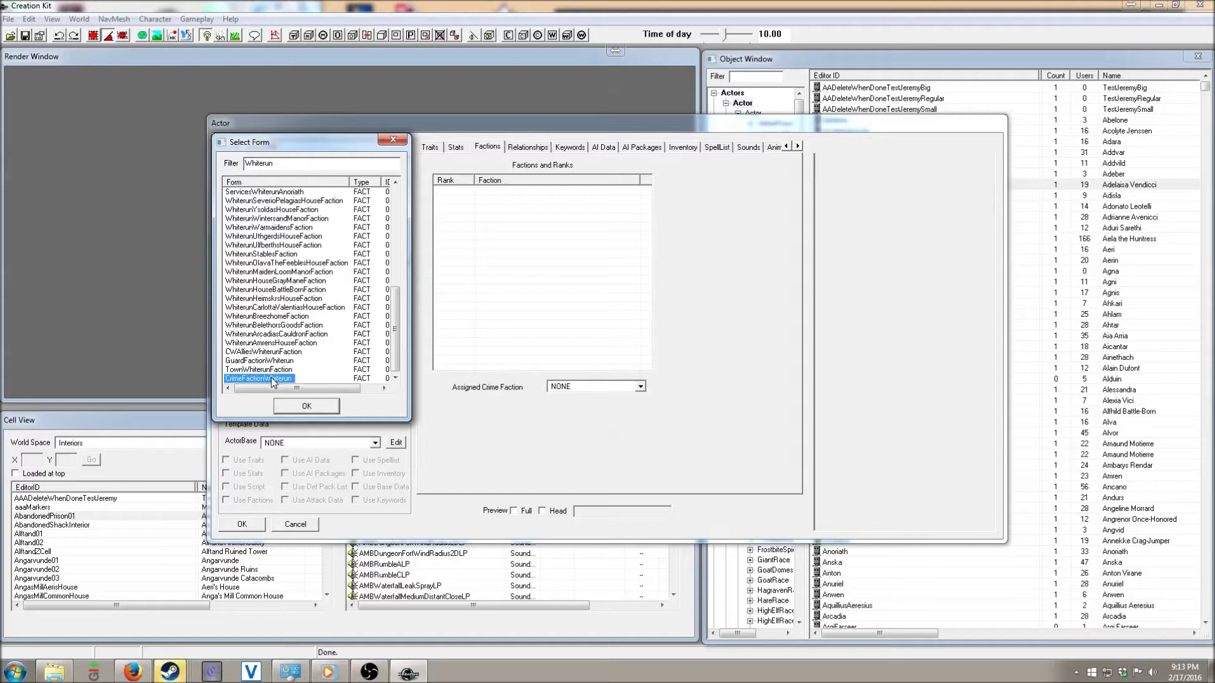
left_click(298, 406)
Add TownWhiterunFaction to the actor's factions.
right_click(489, 236)
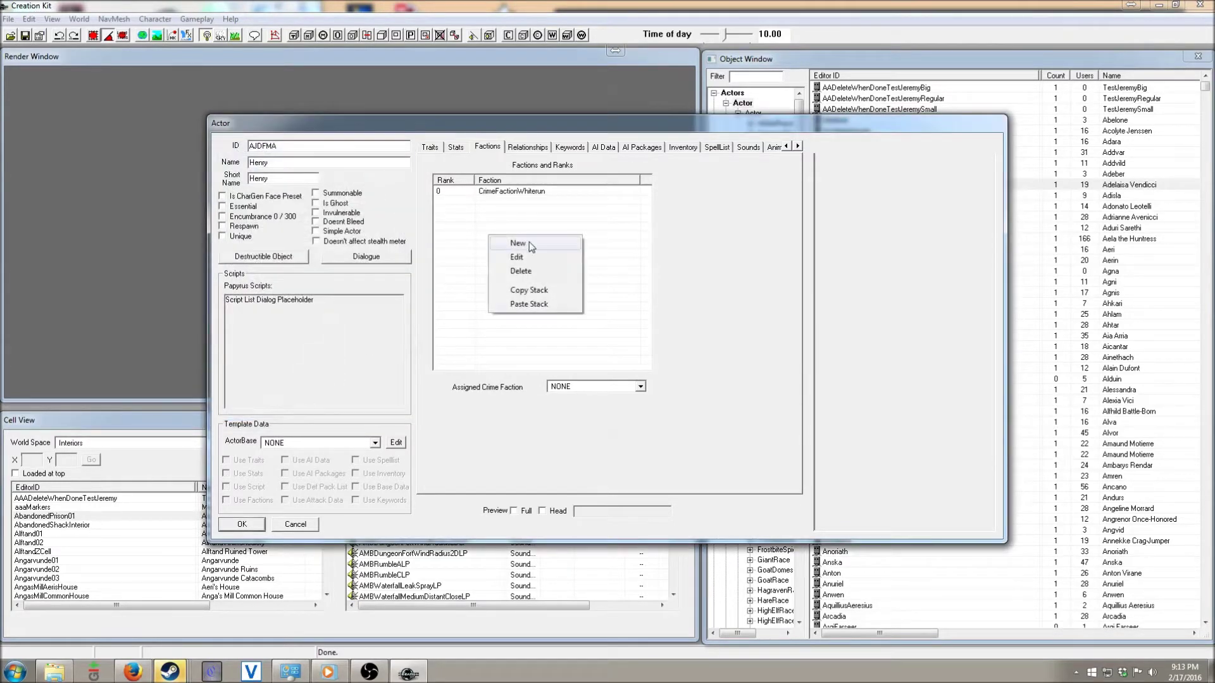
left_click(529, 243)
type("two")
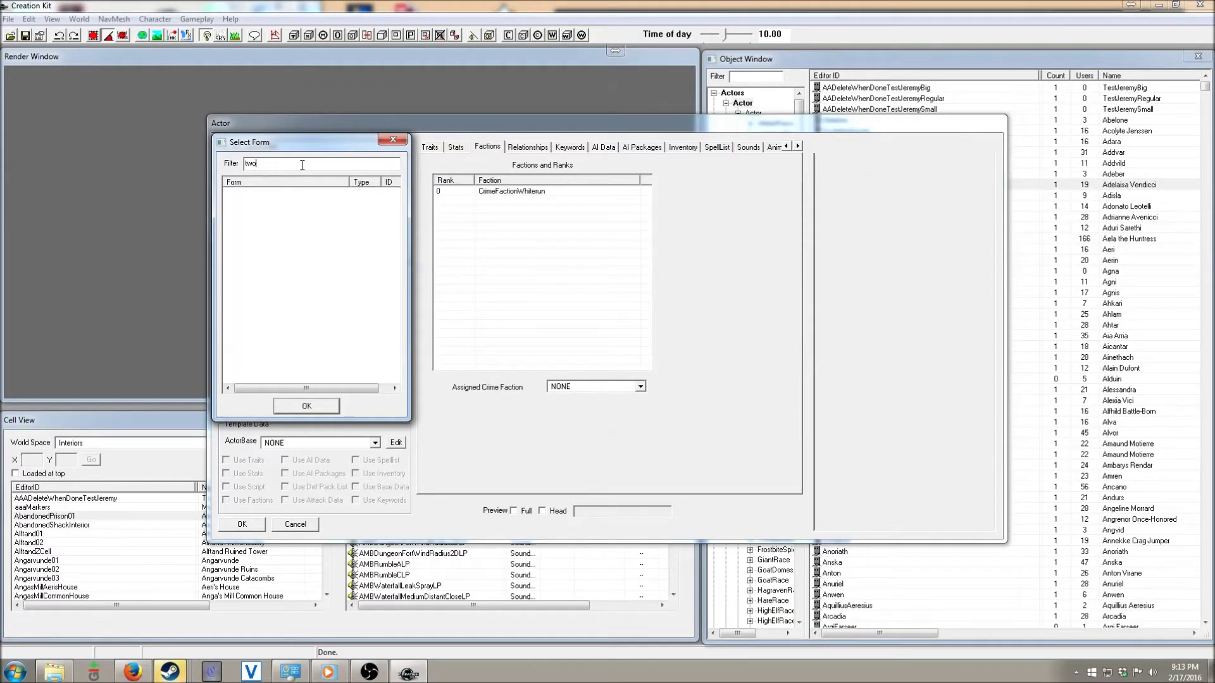
type("nwiwhi")
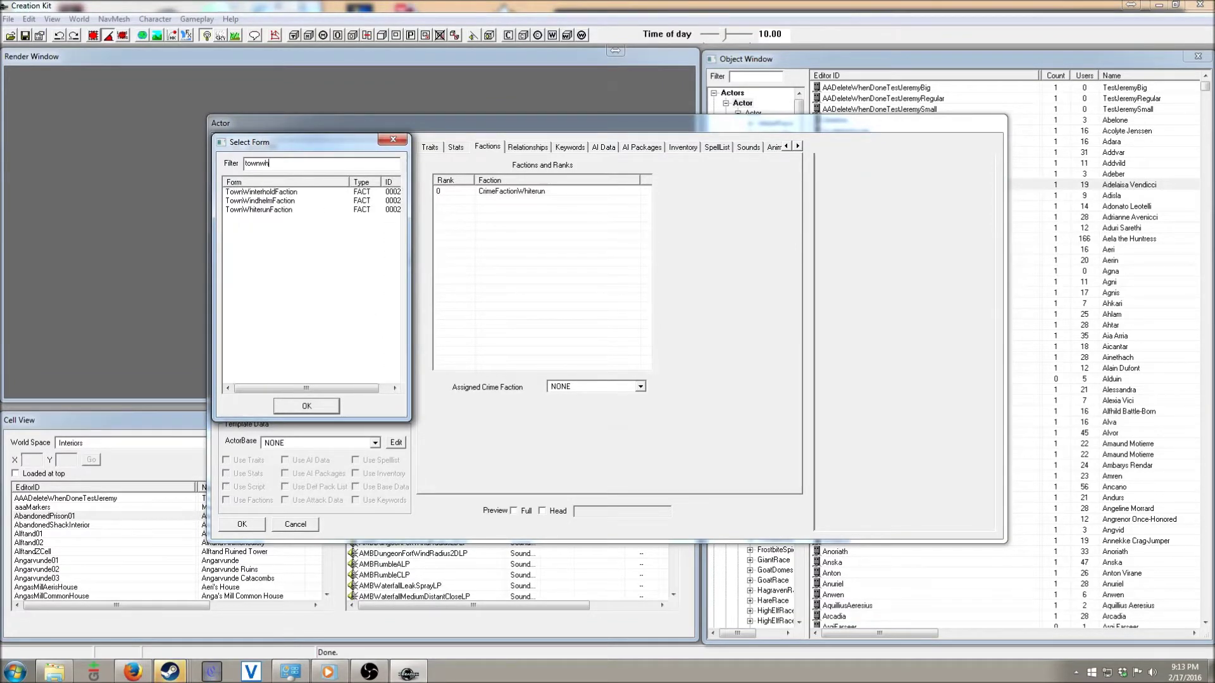
double_click(285, 191)
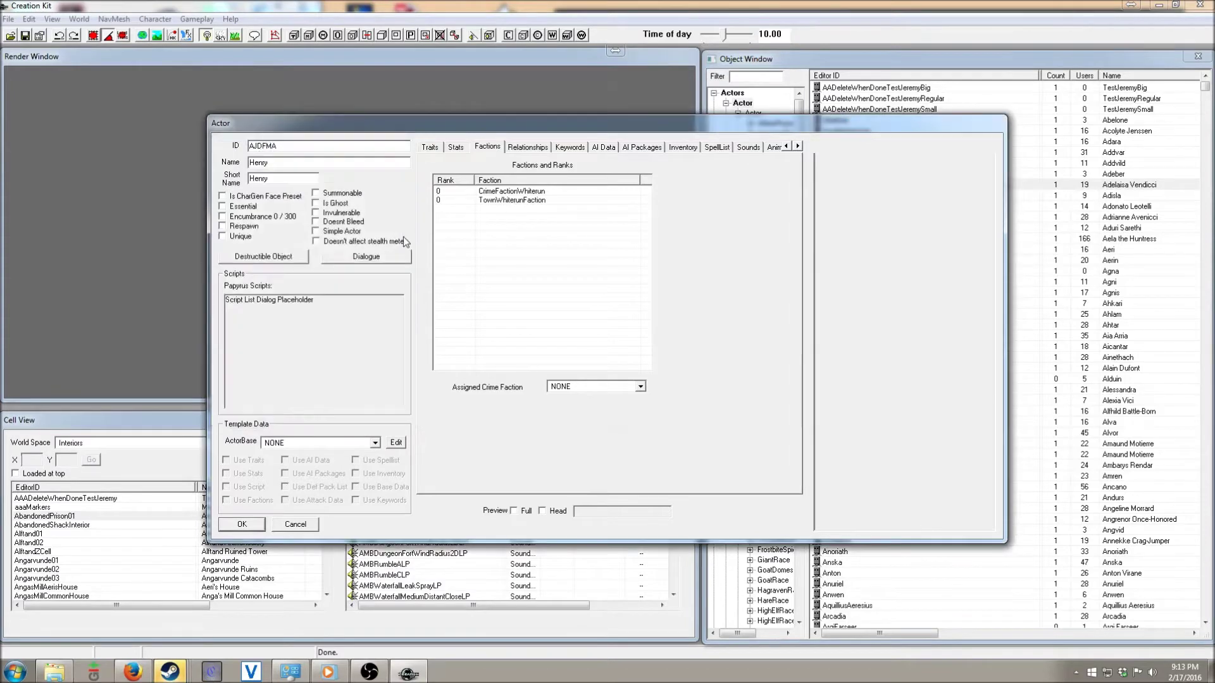
Look up the follower factions and add CurrentFollowerFaction to the actor's factions.
right_click(534, 270)
left_click(539, 272)
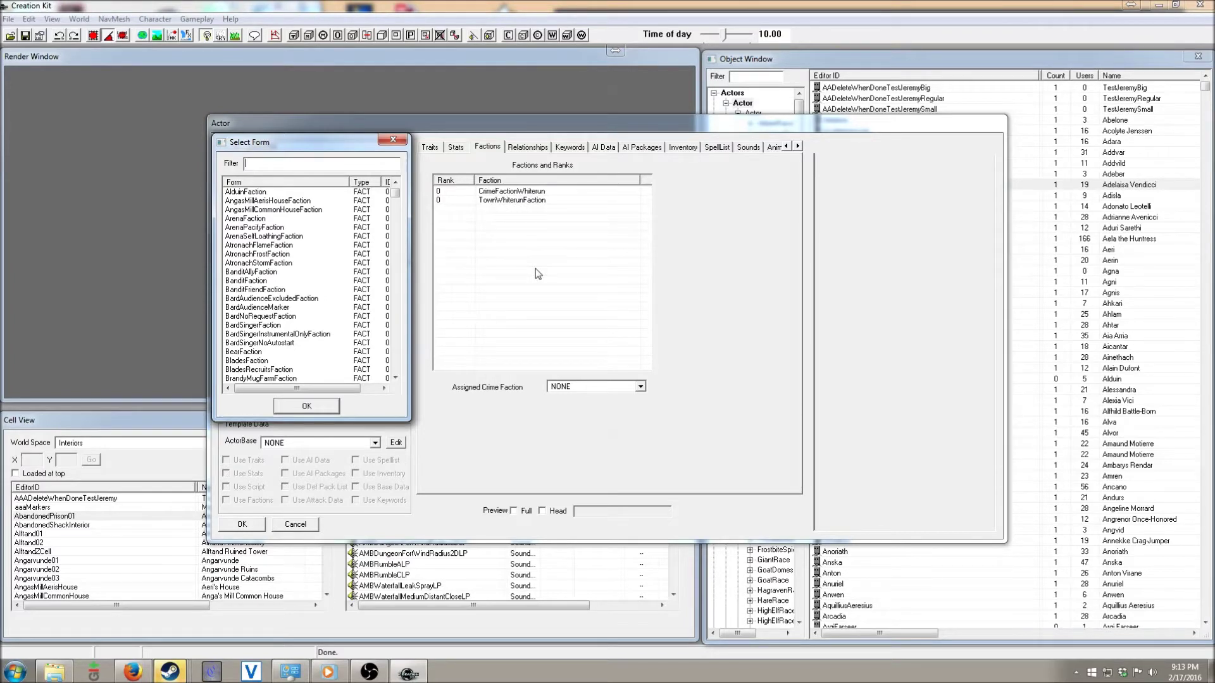
type("pl")
key("BackSpace")
key("BackSpace")
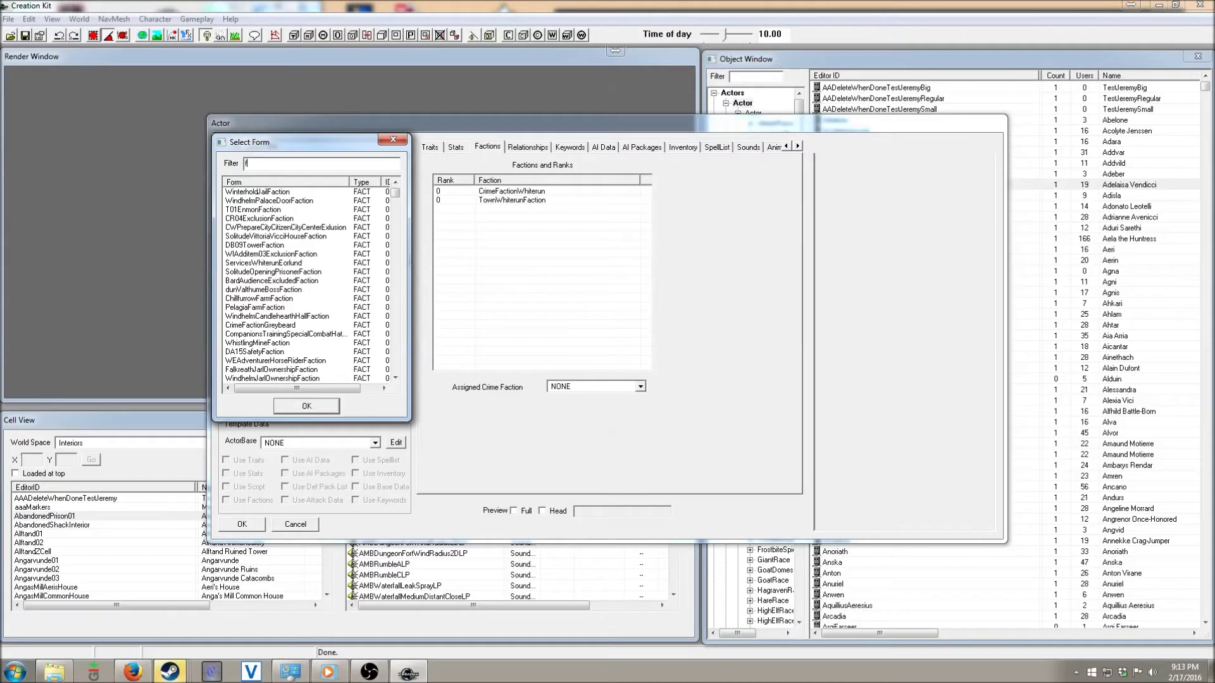
type("follo")
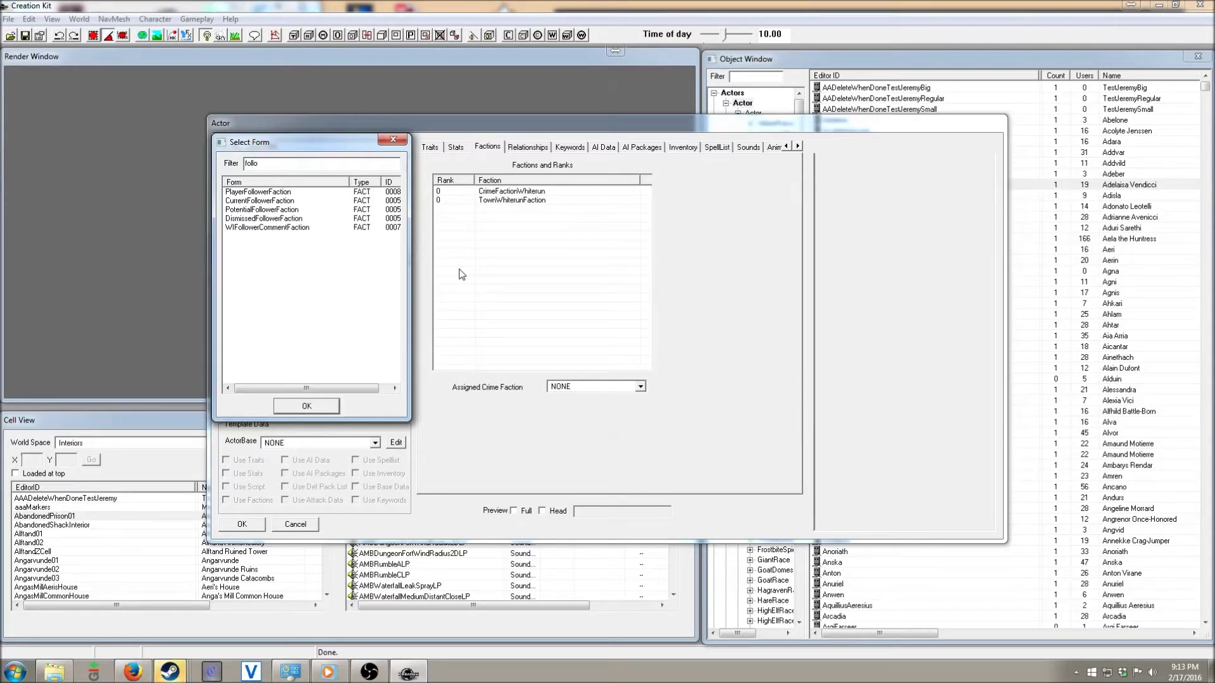
double_click(261, 200)
Set the actor's rank in CurrentFollowerFaction to -1.
double_click(450, 209)
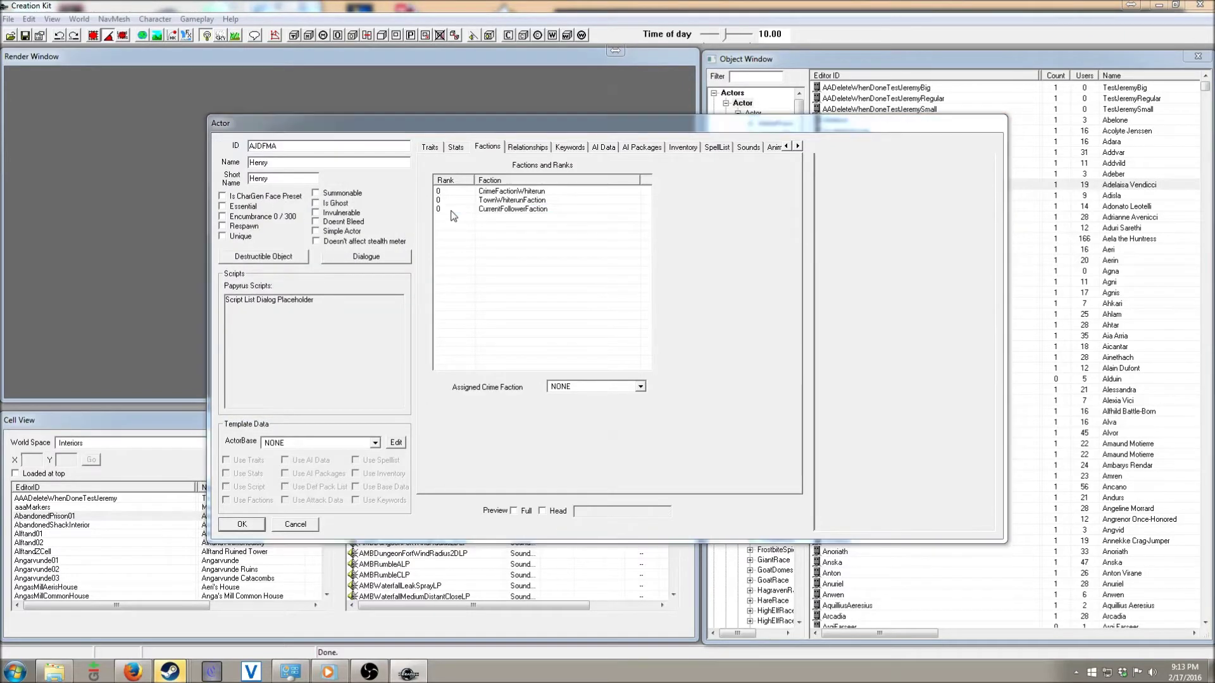
left_click(668, 492)
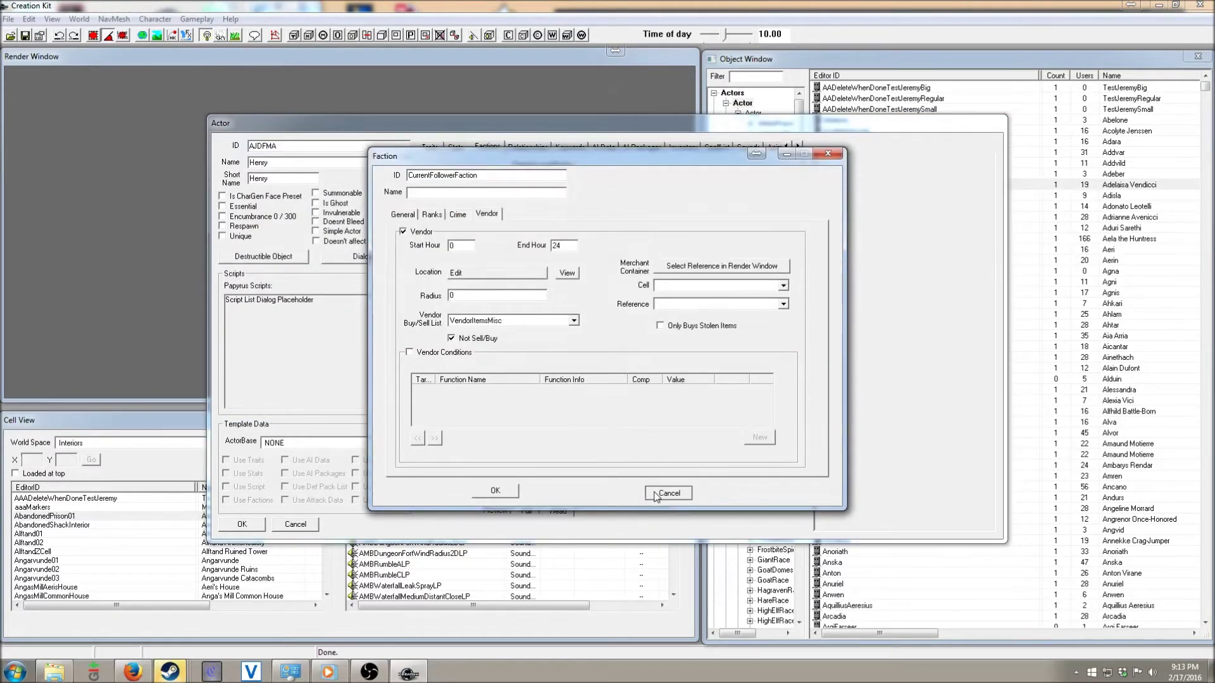
left_click(448, 210)
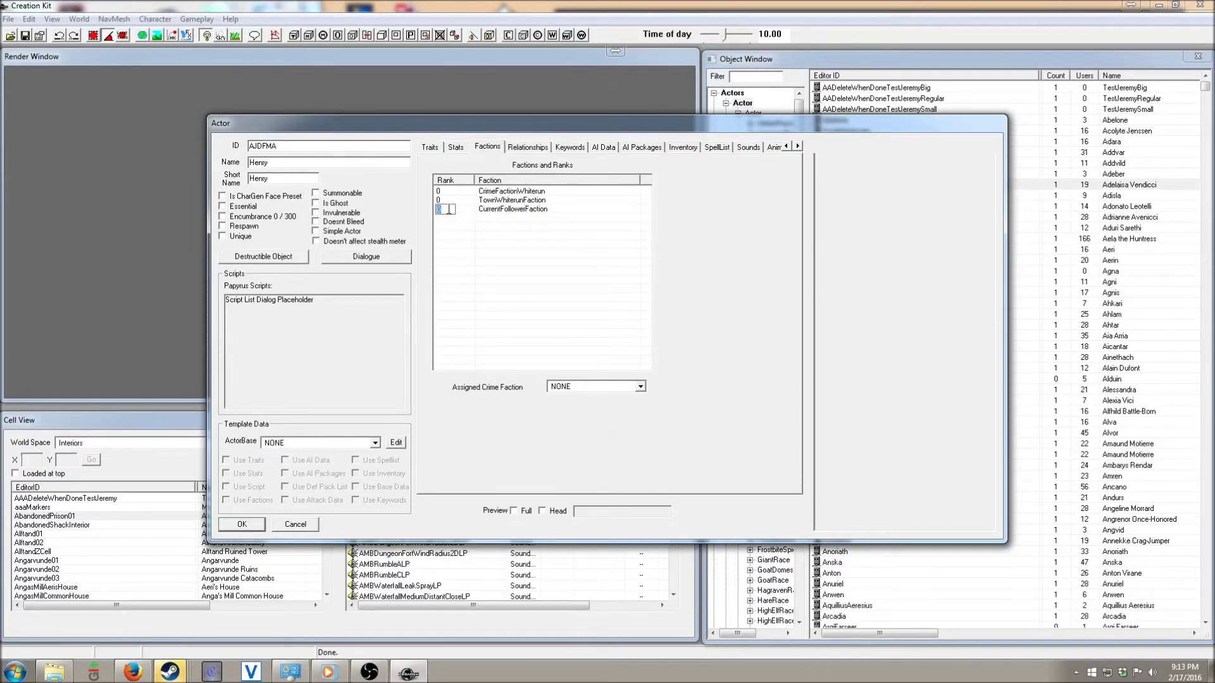
key("Return")
Add PotentialFollowerFaction to the actor's factions.
right_click(496, 244)
left_click(515, 250)
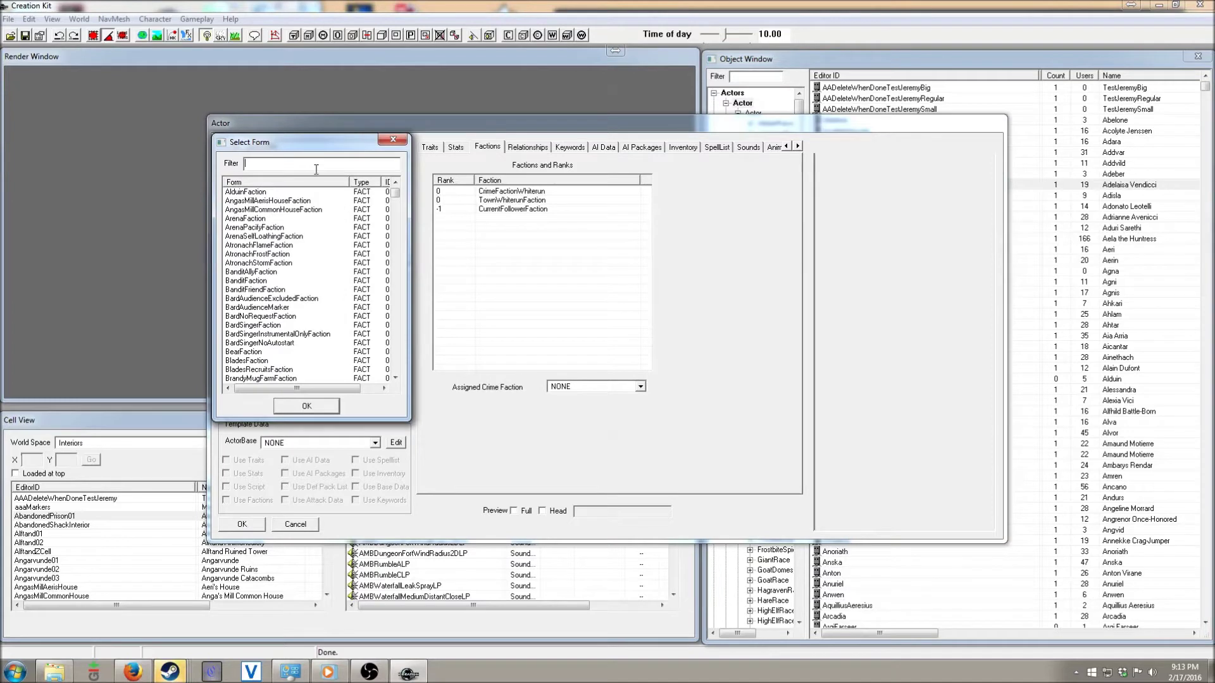
type("potenti")
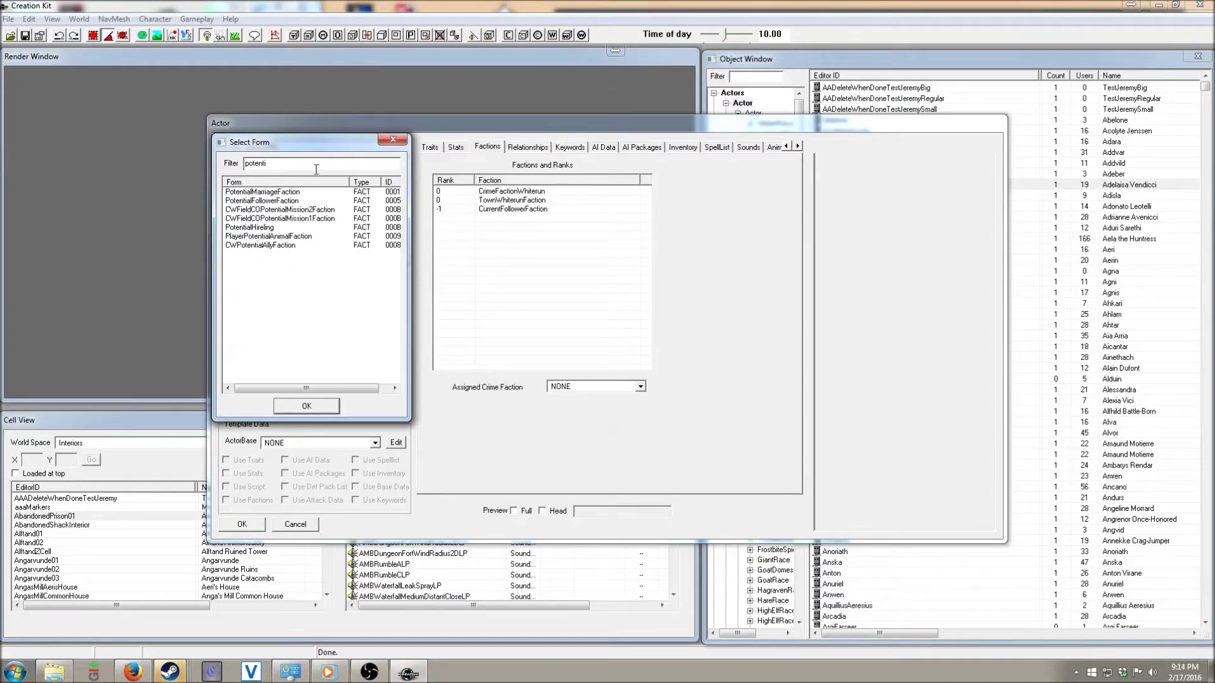
double_click(285, 201)
Add PotentialMarriageFaction to the actor's factions and set the assigned crime faction to CrimeFactionWhiterun.
right_click(492, 264)
left_click(509, 267)
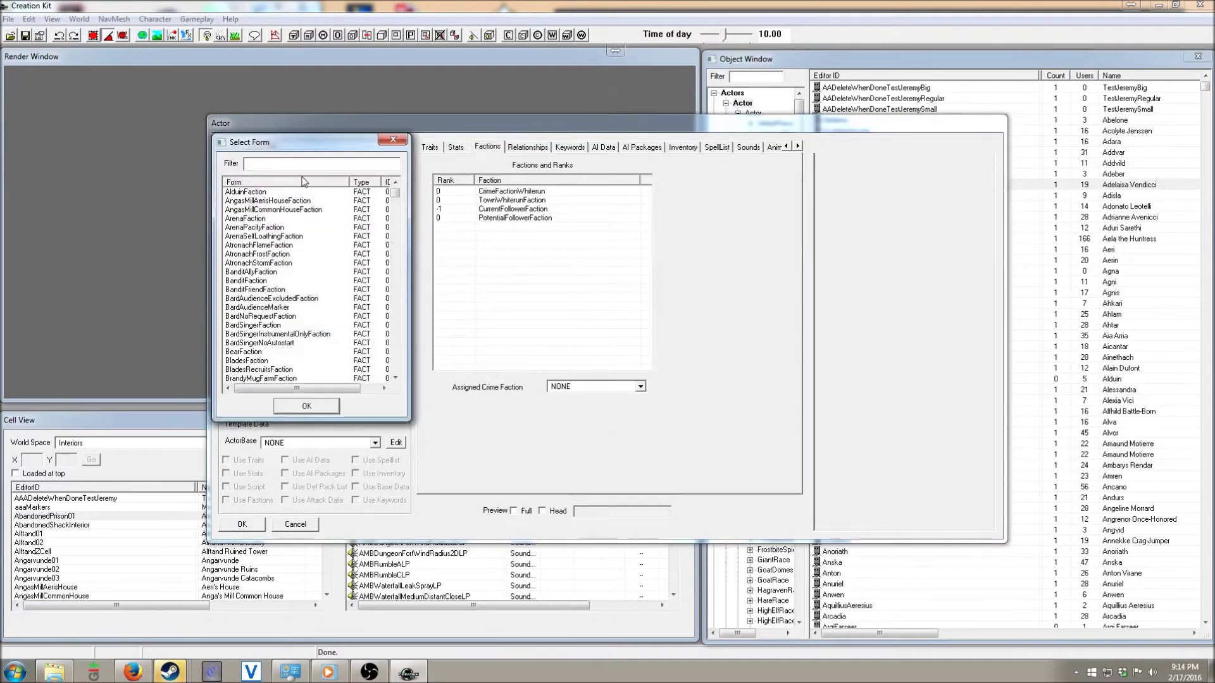
type("potent")
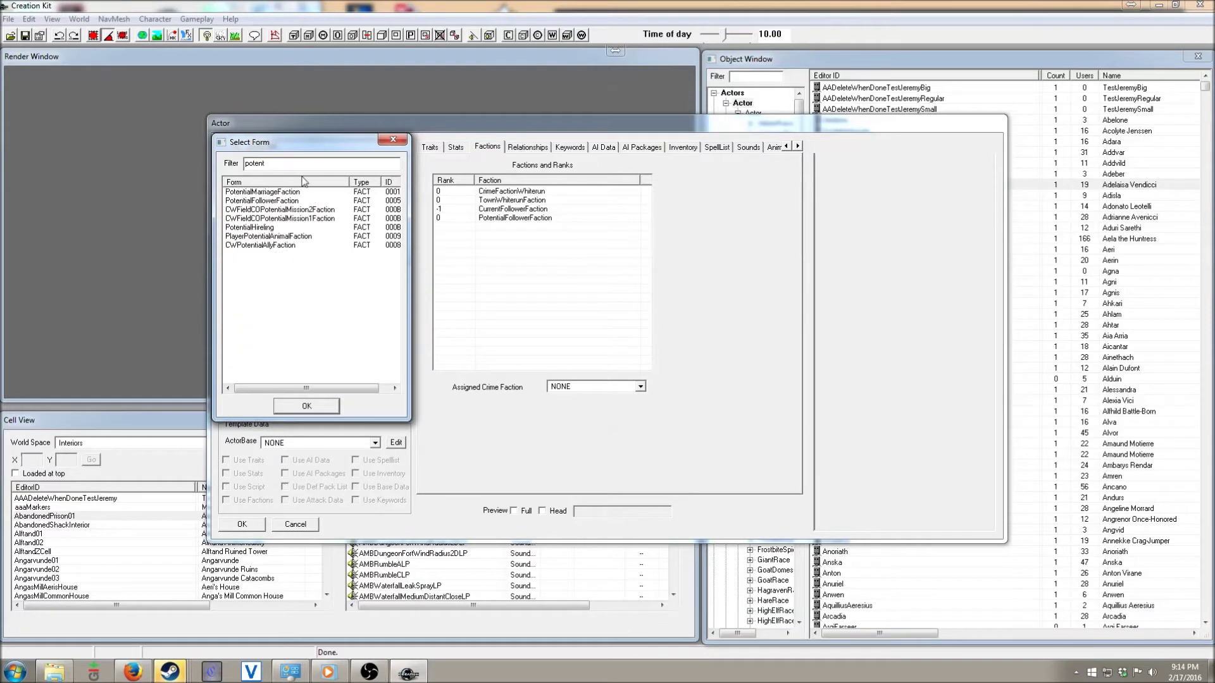
double_click(293, 192)
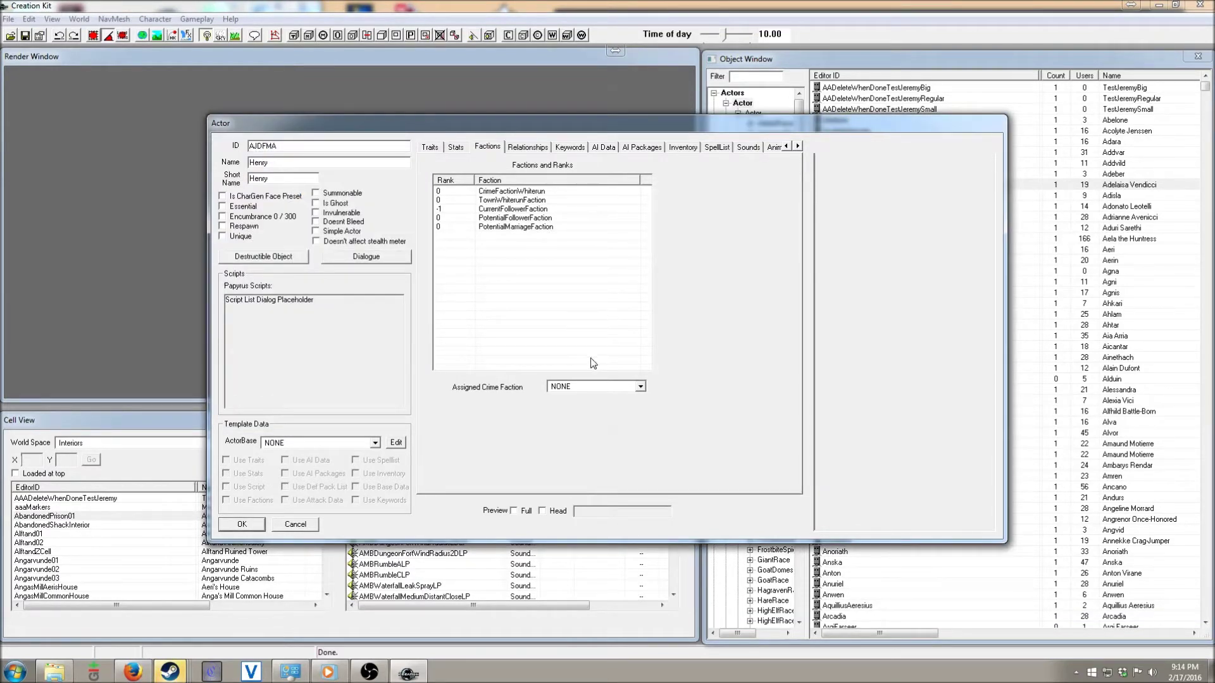
left_click(637, 386)
left_click(621, 406)
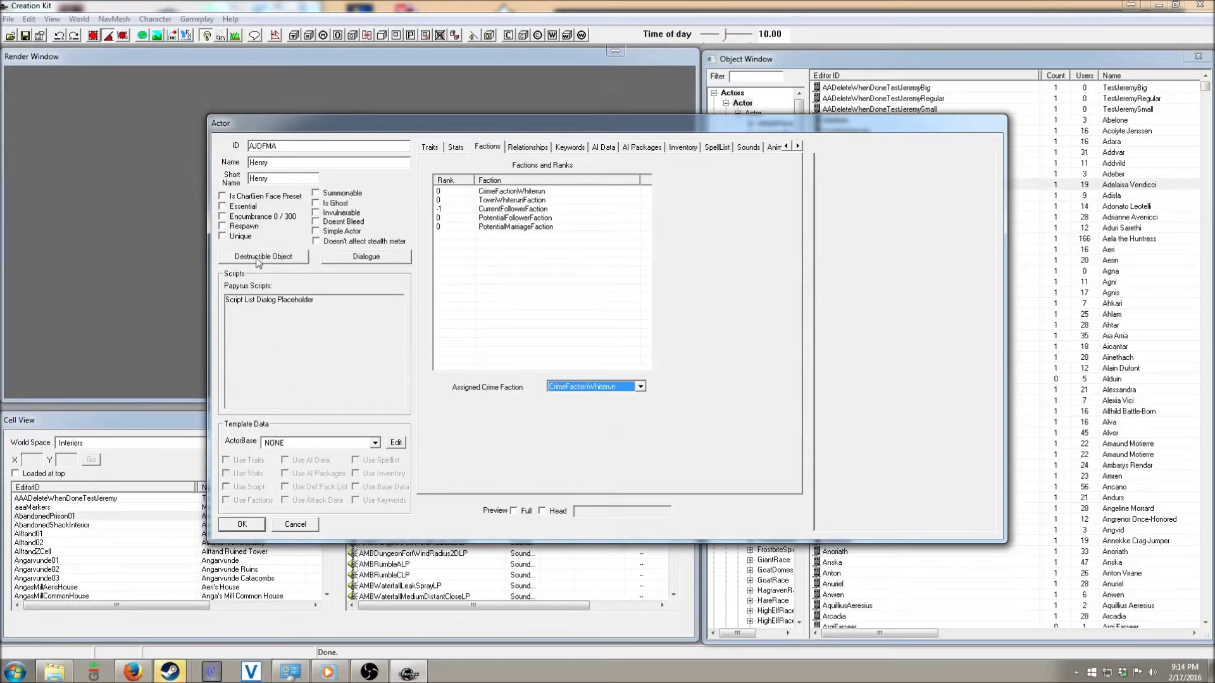
Flag the actor as Essential and Unique, and save it with the ID AJDFMAHenry.
left_click(240, 235)
left_click(247, 240)
left_click(253, 207)
left_click(247, 238)
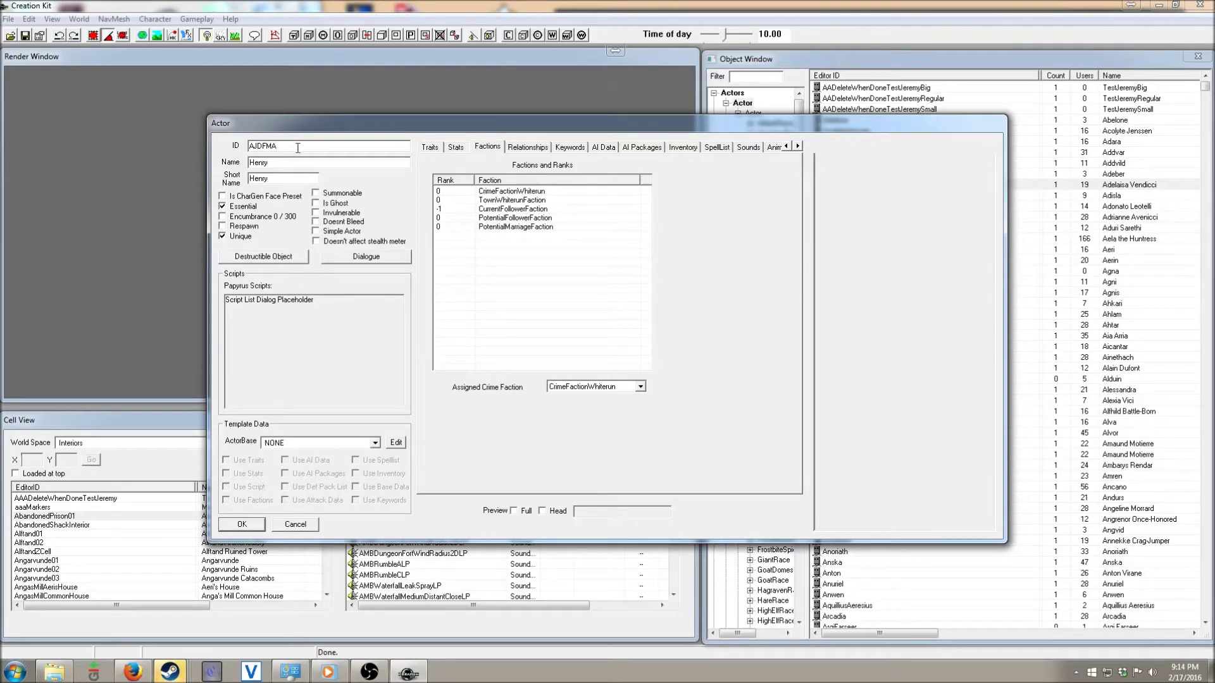
type("enry")
left_click(236, 525)
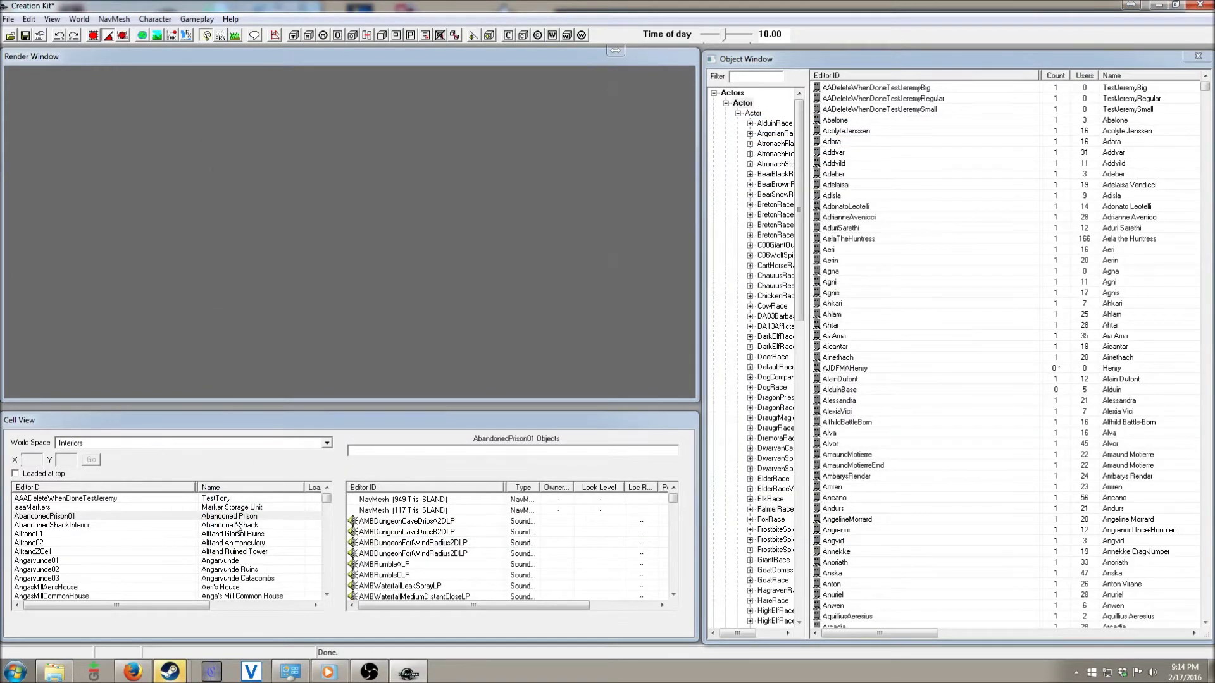
Reopen the AJDFMAHenry actor and create a new relationship with the ID AJDFMAHenryPlayerRelationship.
double_click(886, 372)
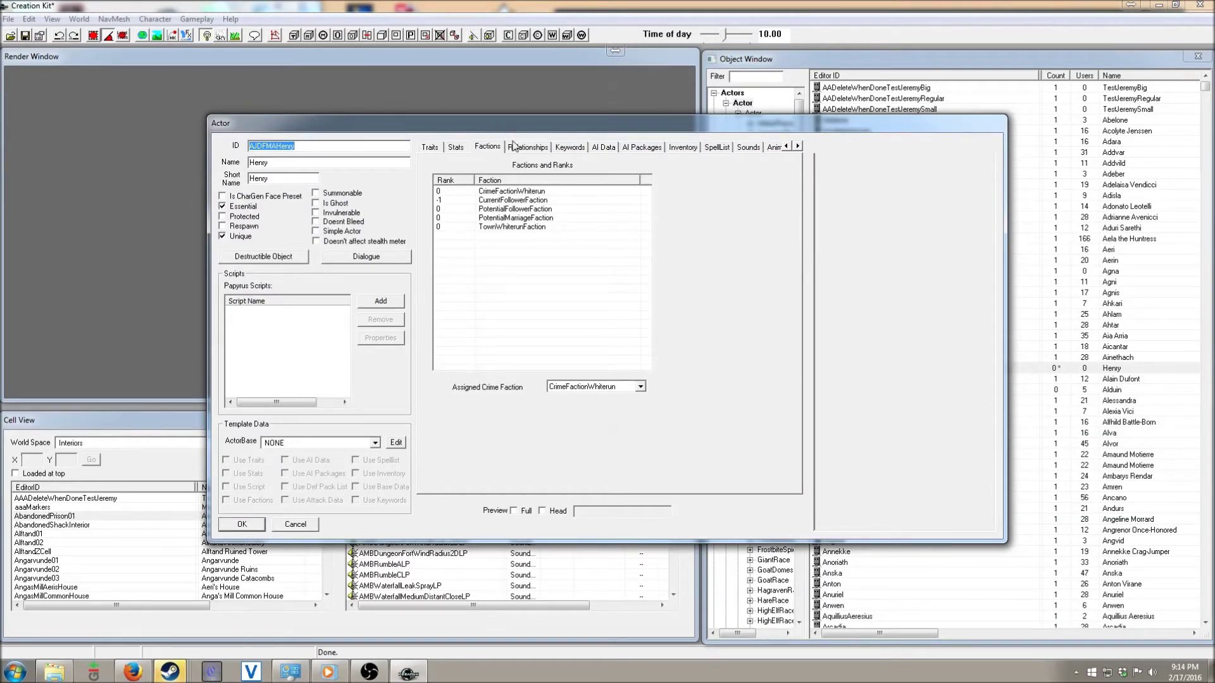
left_click(518, 149)
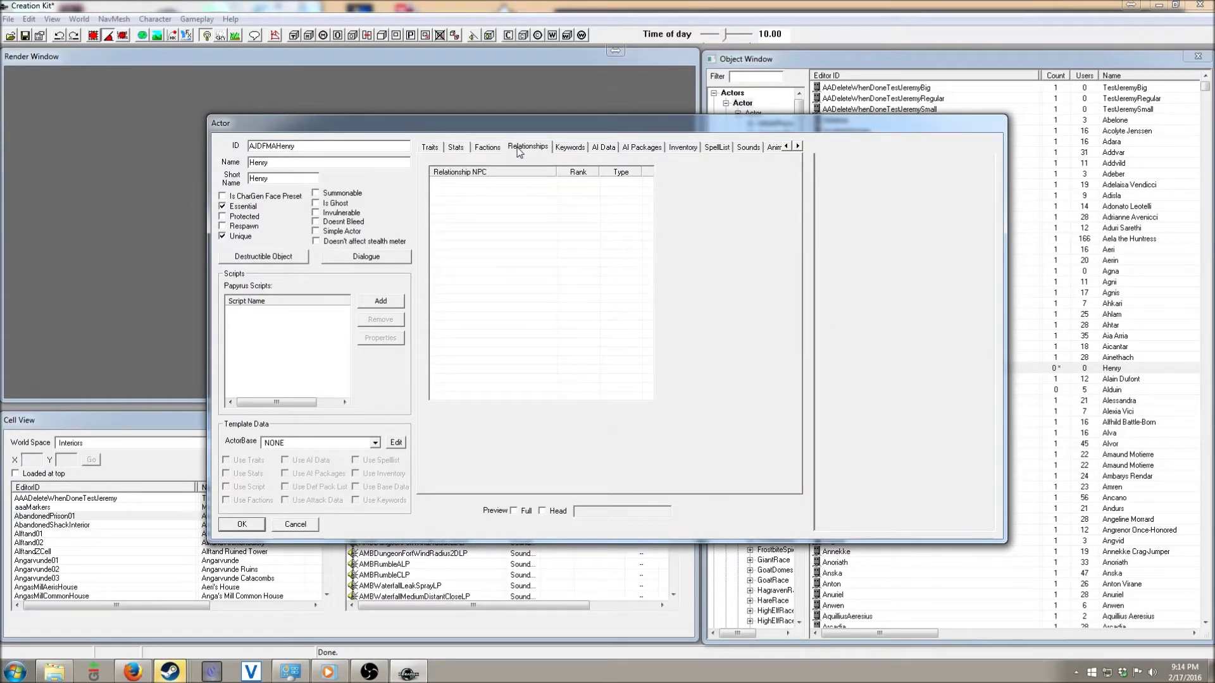
right_click(495, 209)
left_click(522, 217)
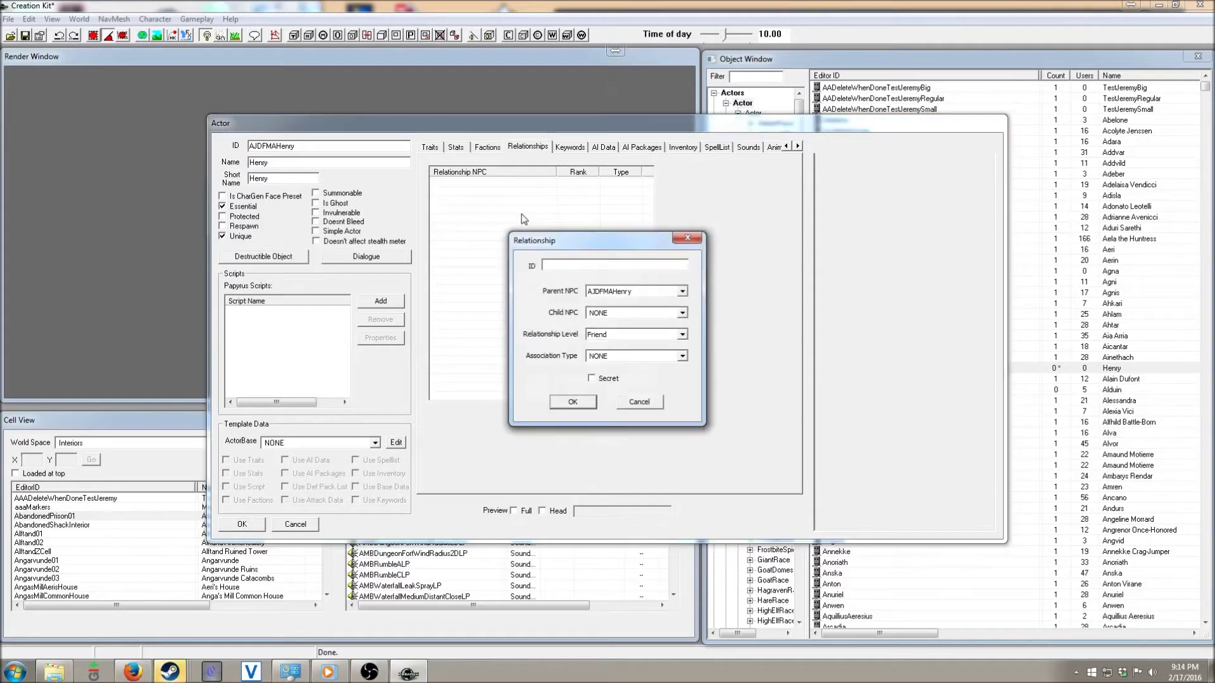
type("AJDFMA")
type("HenryPlayerRelationship")
Set the relationship's child NPC to Player and its level to Lover, leaving the association type at NONE.
left_click(682, 313)
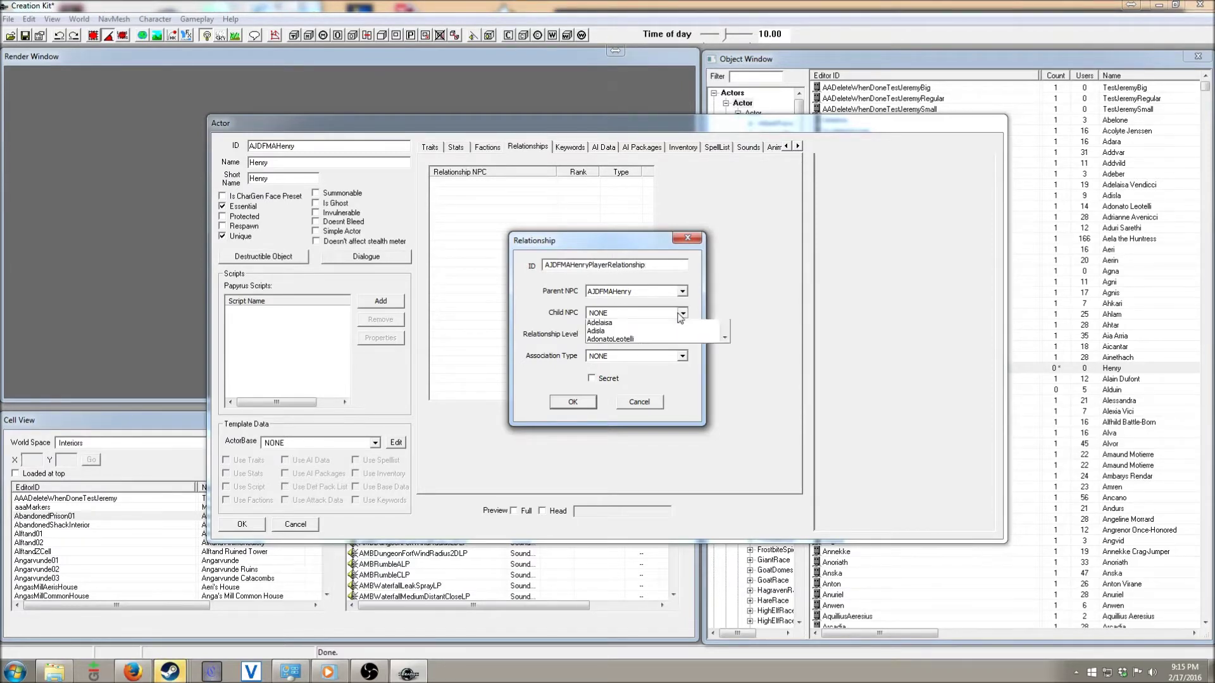
type("pl")
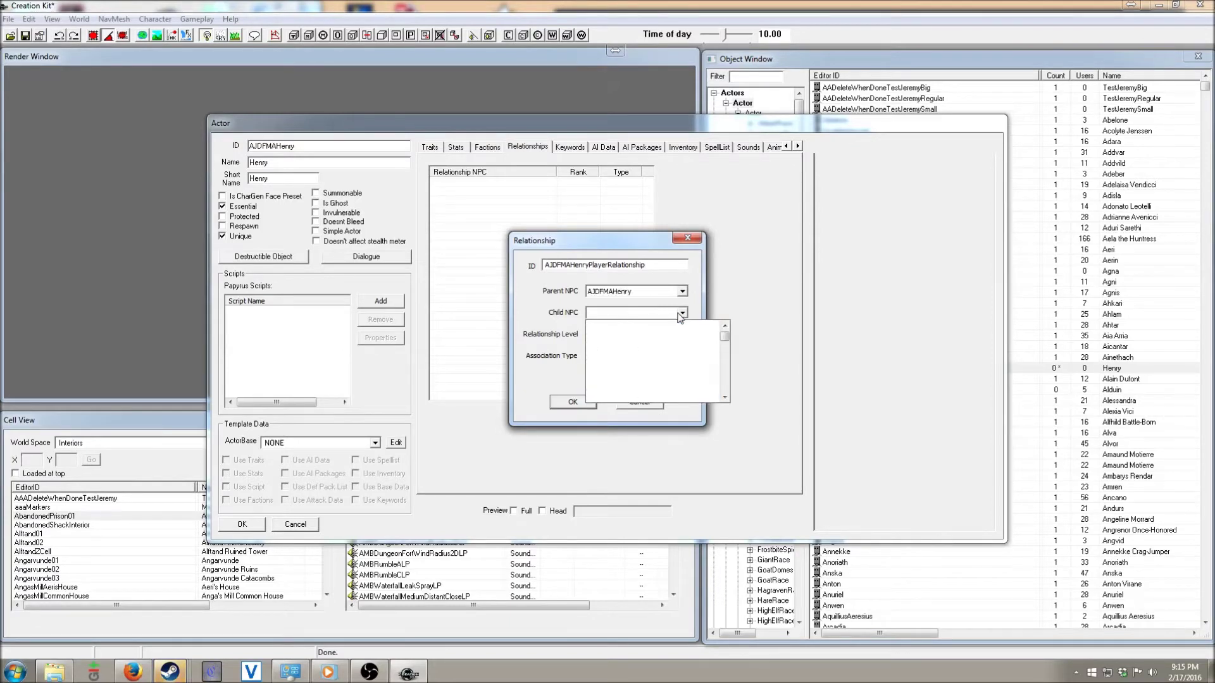
left_click(614, 325)
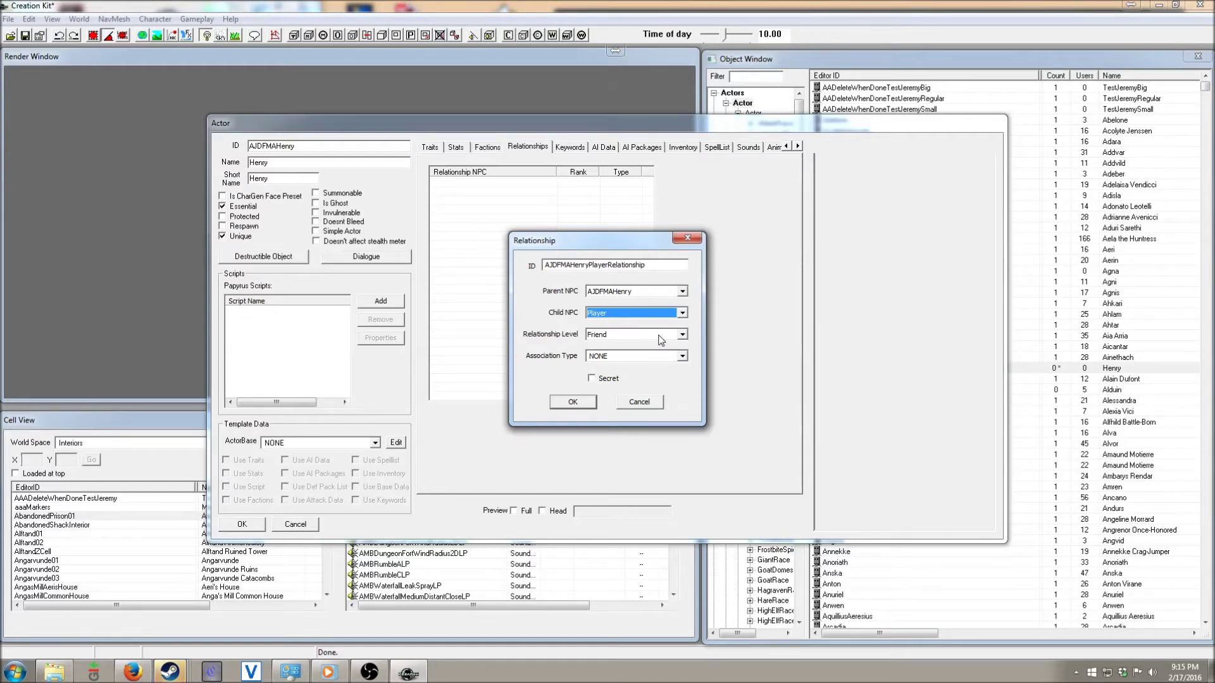
left_click(682, 334)
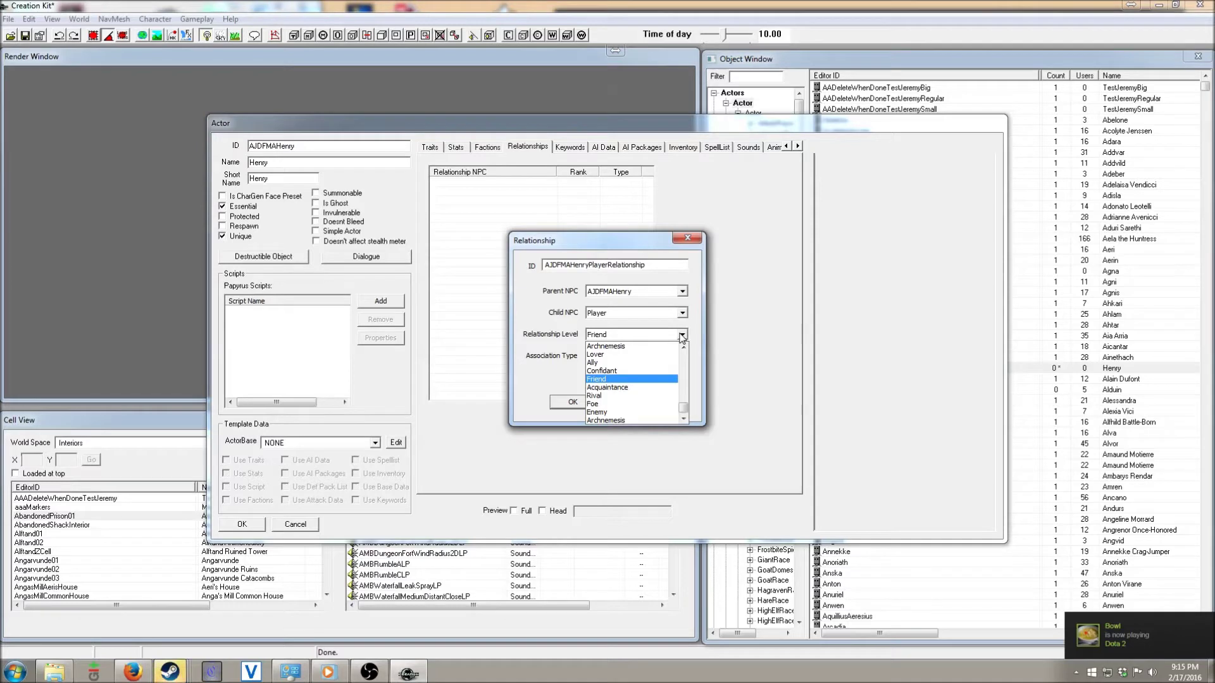
left_click(656, 358)
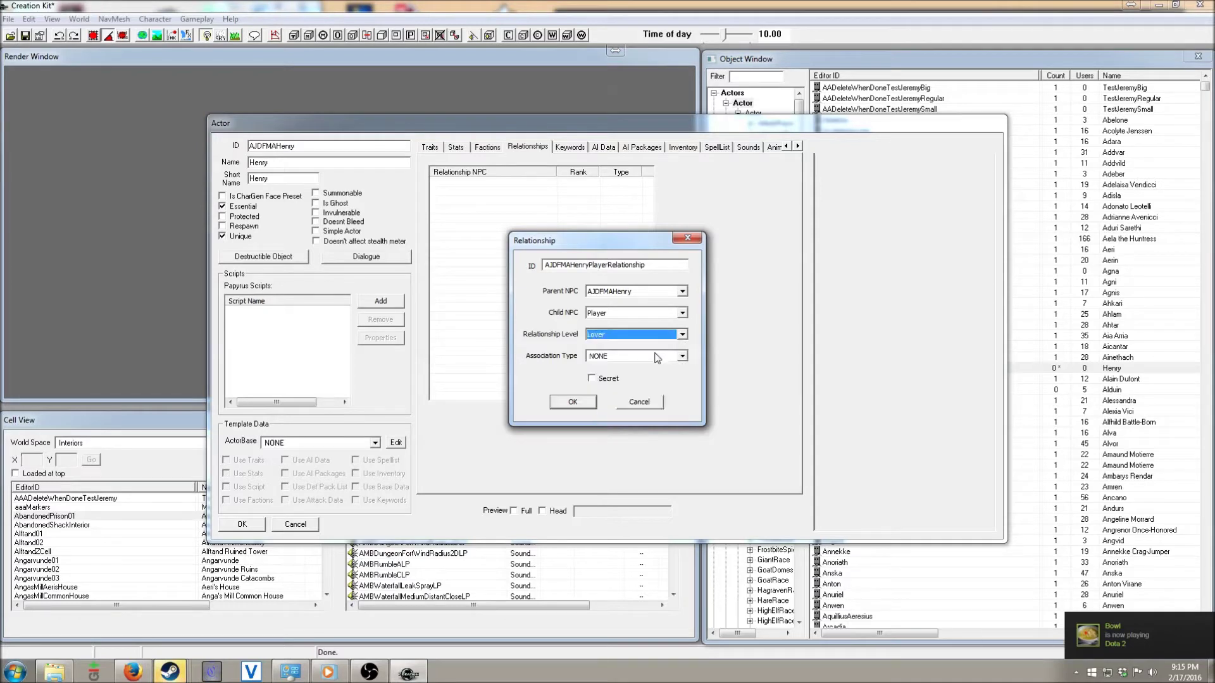
left_click(682, 356)
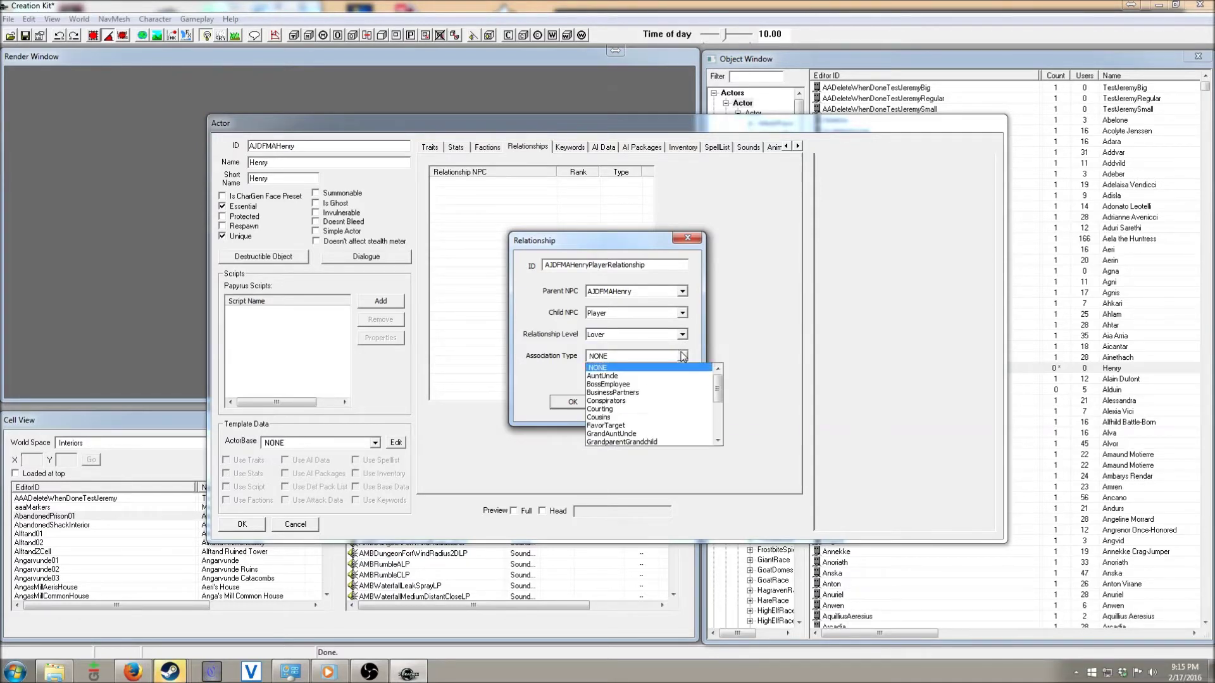
left_click(682, 356)
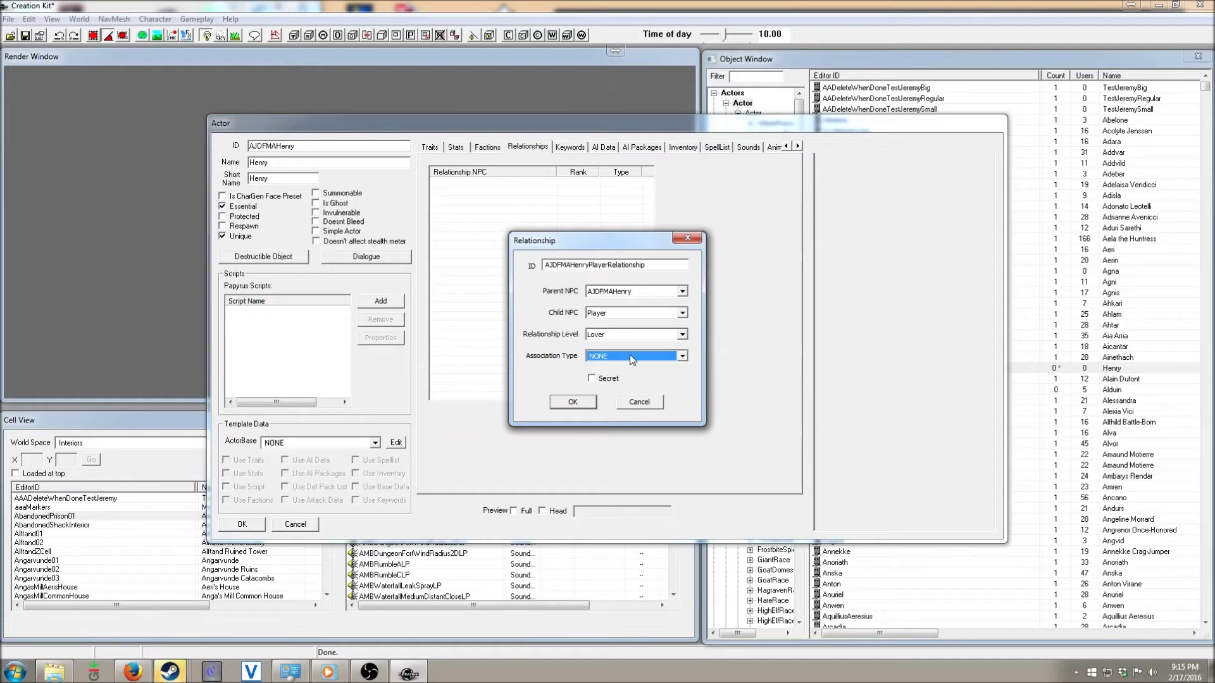
Save the player relationship, then set the actor's AI mood to Happy and energy to 75.
left_click(571, 403)
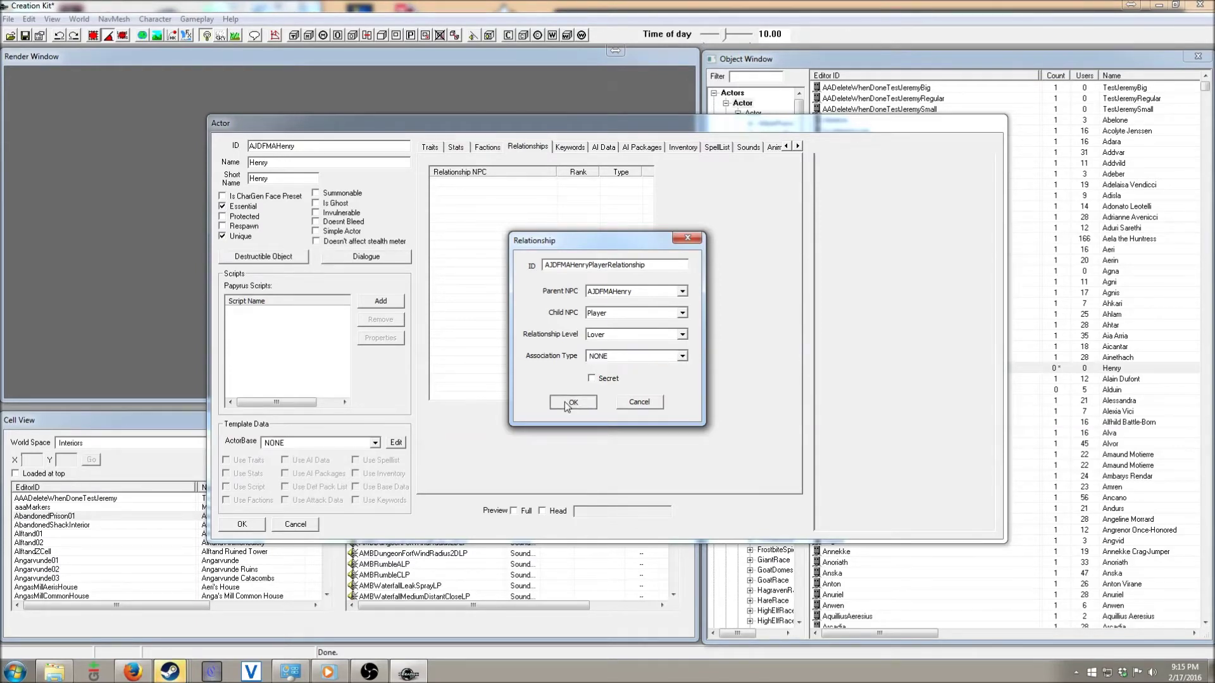
left_click(598, 148)
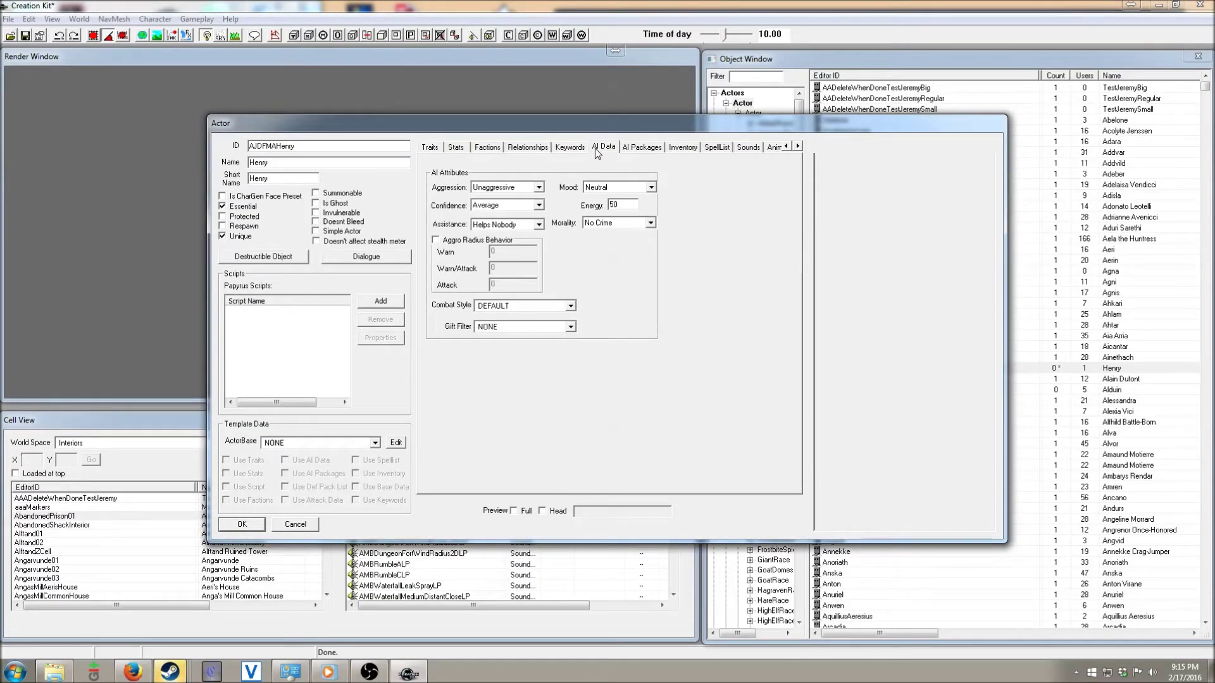
left_click(654, 188)
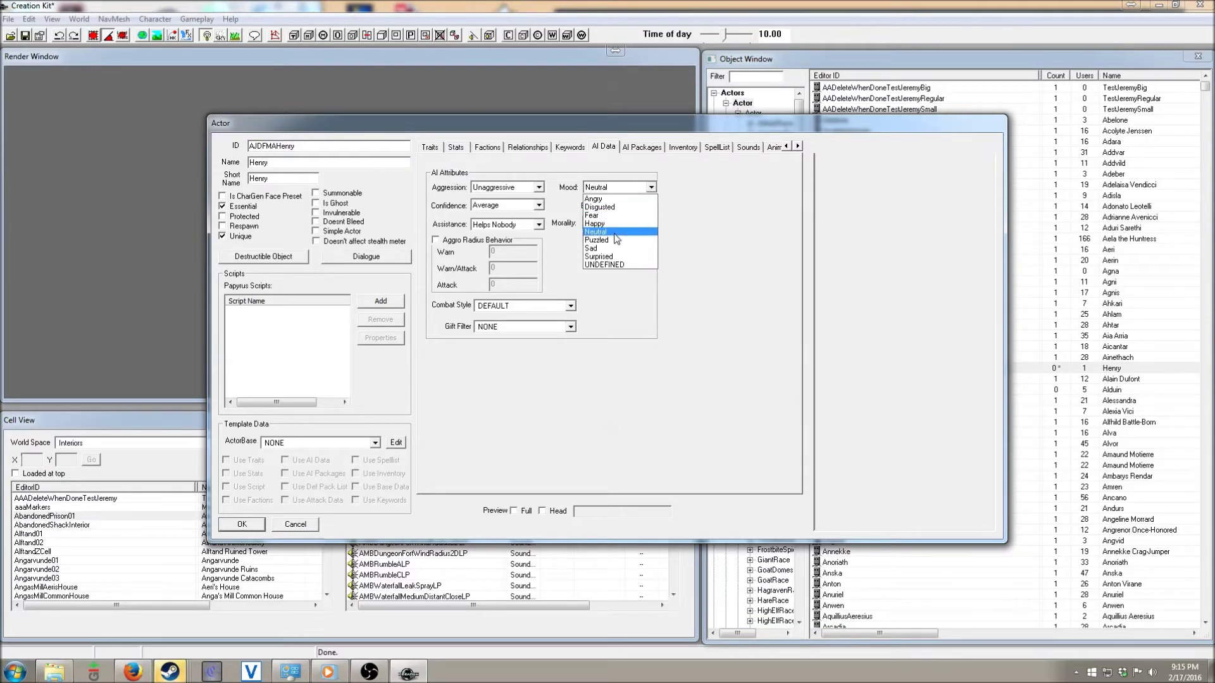
left_click(609, 224)
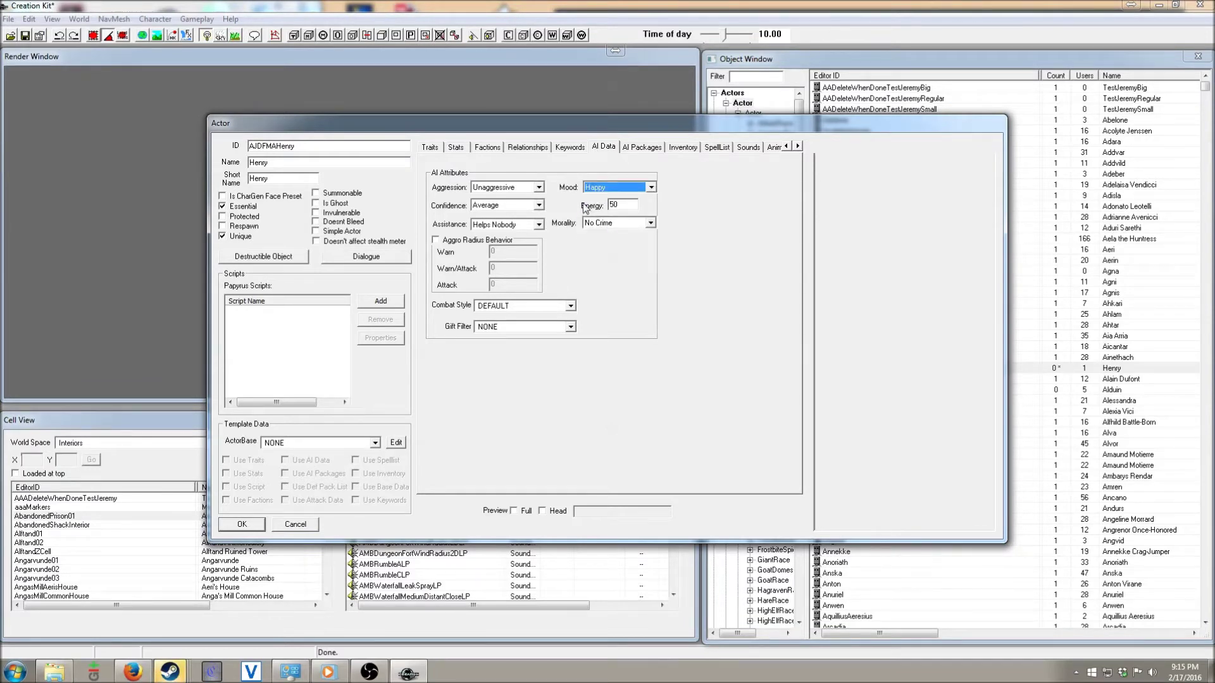
left_click(609, 205)
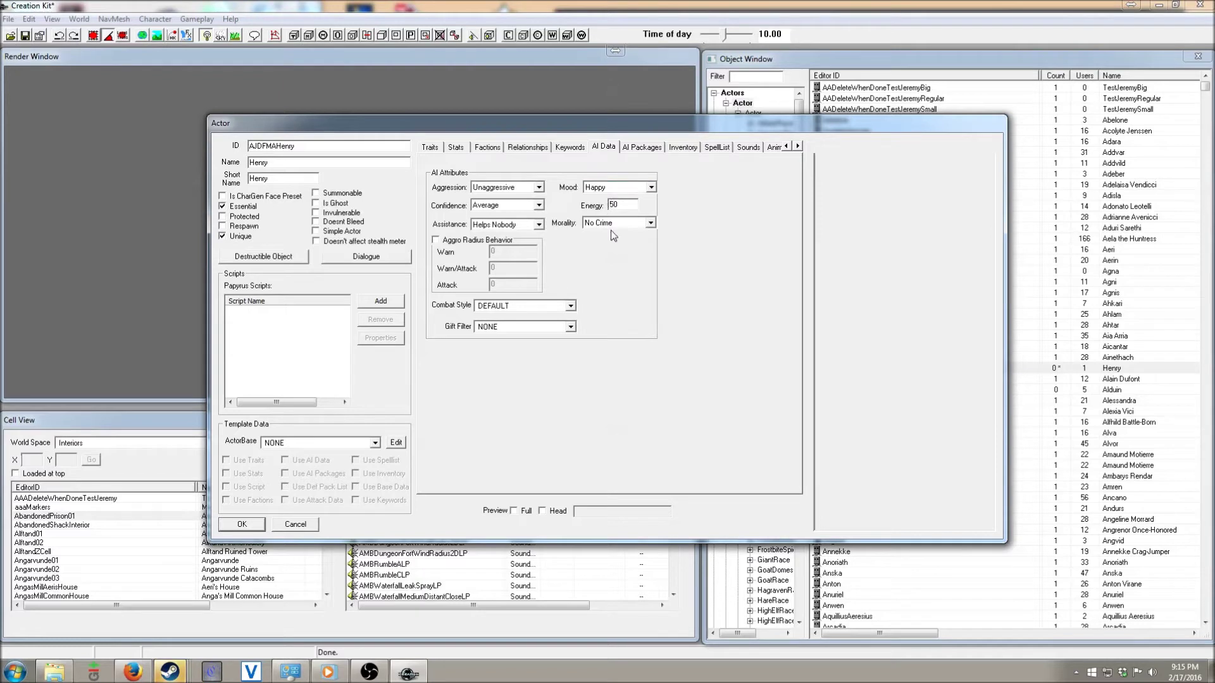
type("7")
Set the actor's aggression to Aggressive, confidence to Brave and assistance to Helps Friends and Allies.
left_click(531, 187)
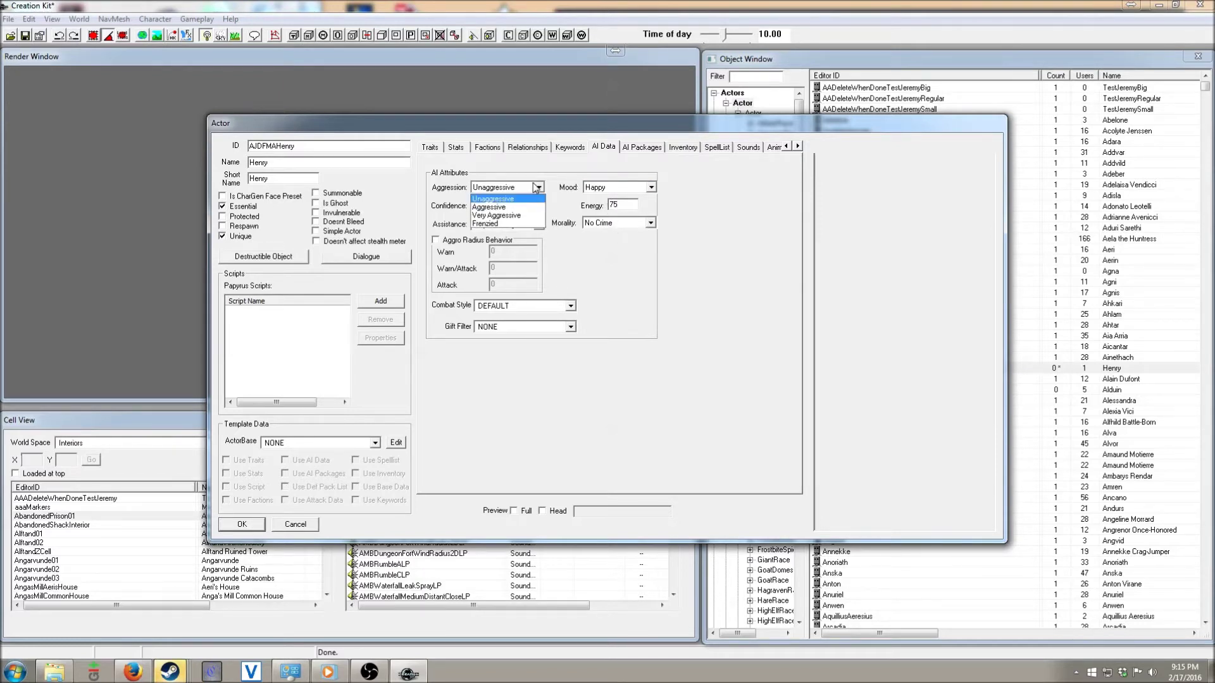
left_click(517, 207)
left_click(539, 205)
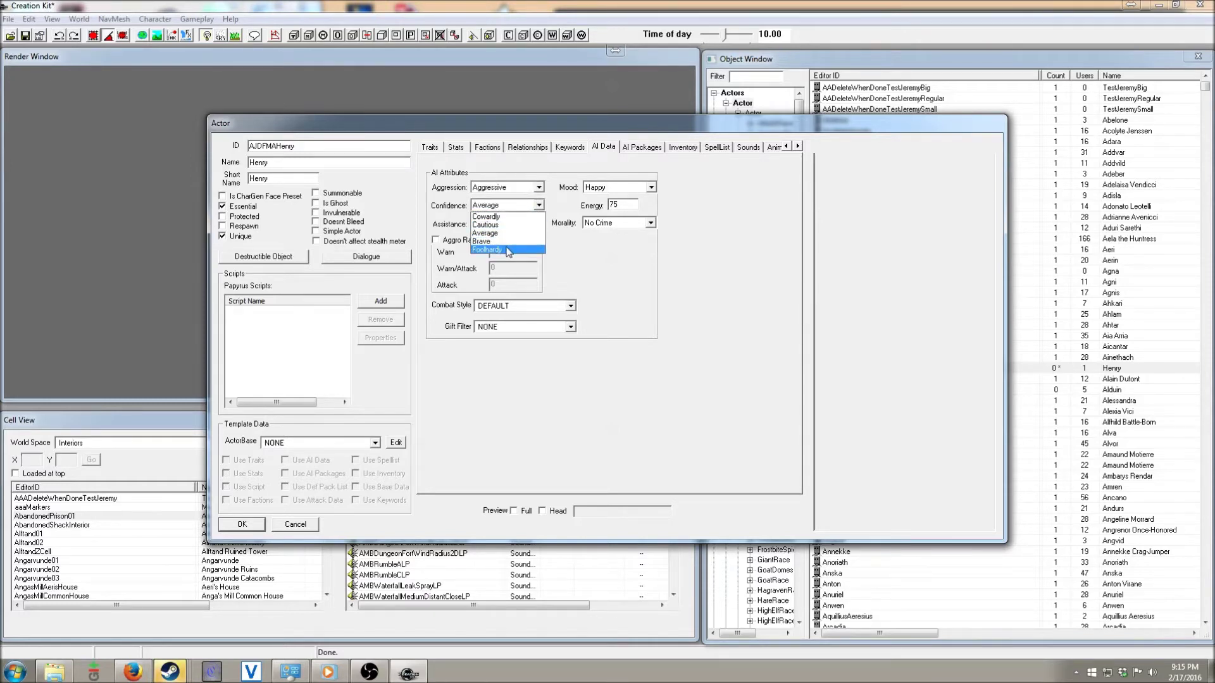
left_click(508, 241)
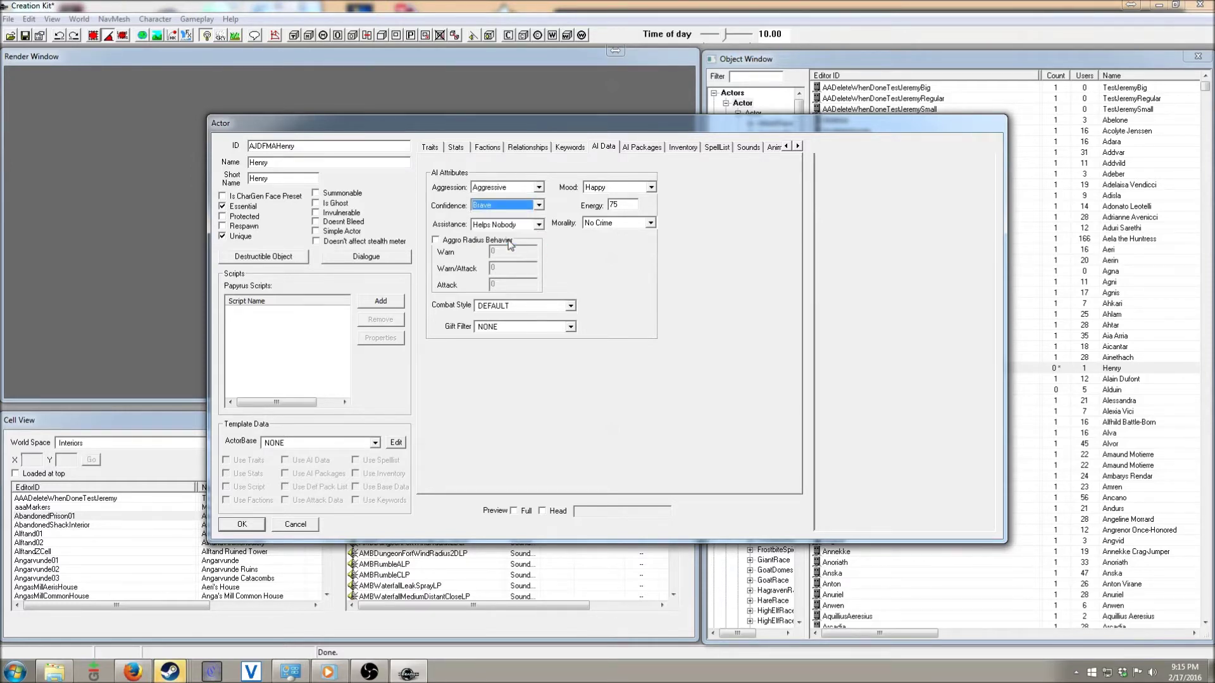
left_click(539, 205)
left_click(539, 206)
left_click(539, 225)
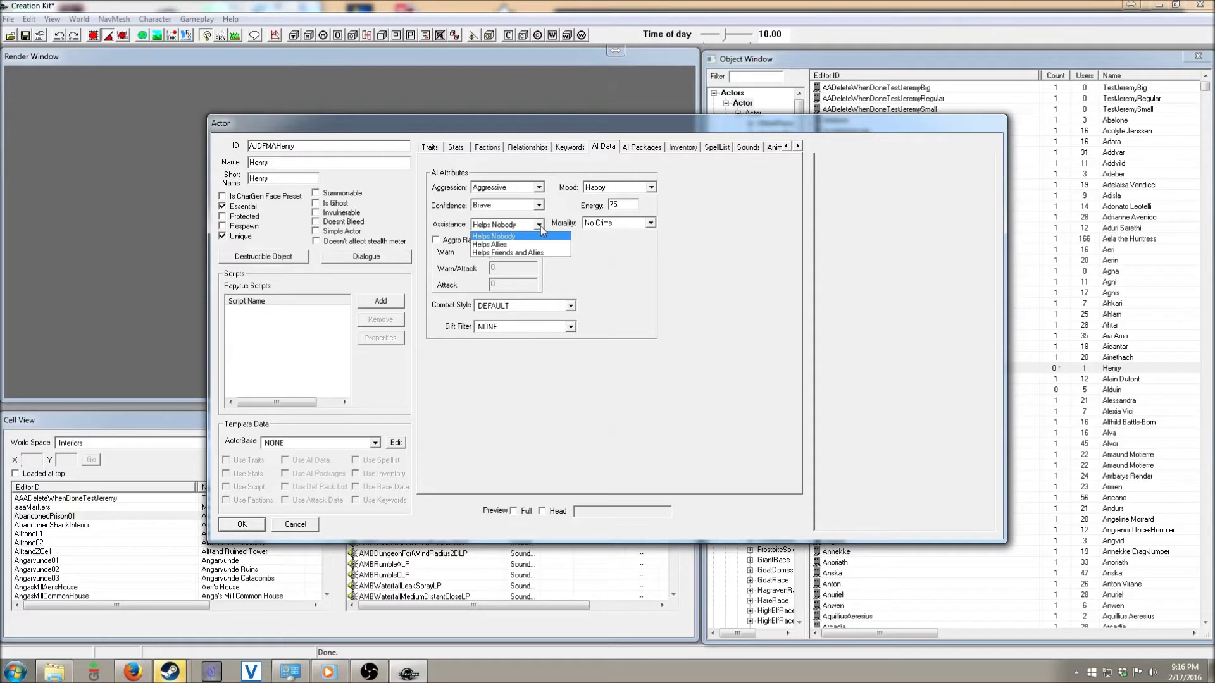
left_click(538, 252)
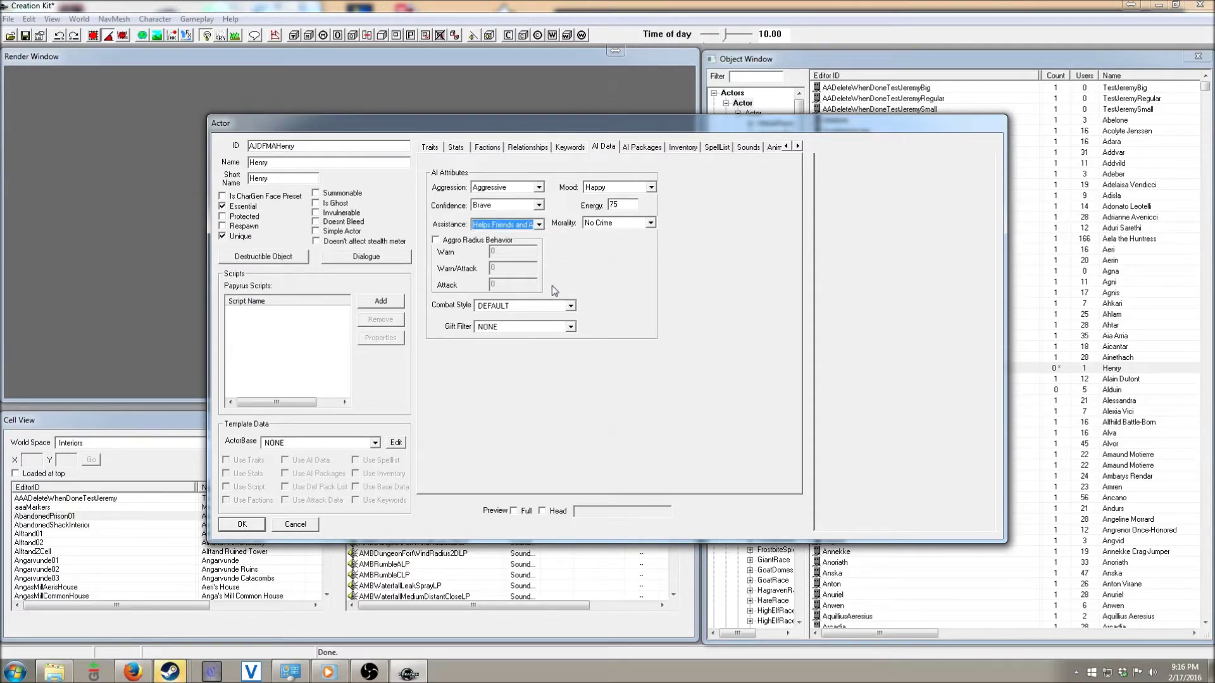
Set the actor's combat style to csHumanMissile.
left_click(570, 306)
scroll(572, 337, "down", 8)
scroll(571, 338, "down", 7)
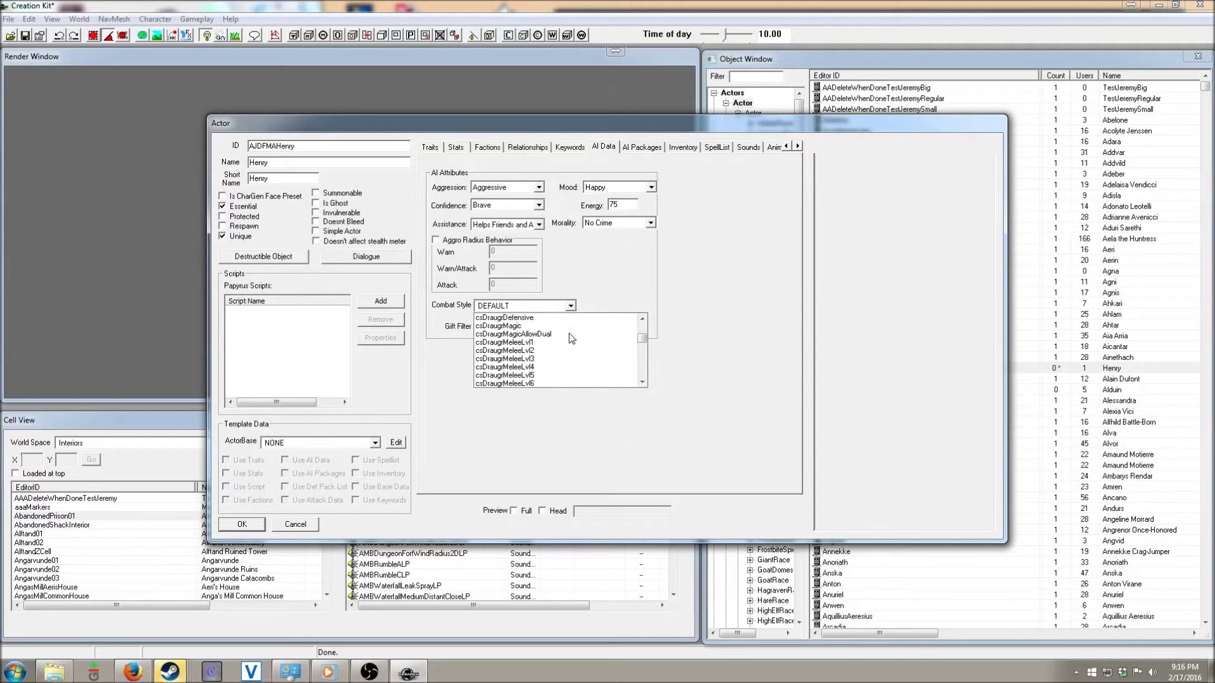
scroll(572, 339, "down", 7)
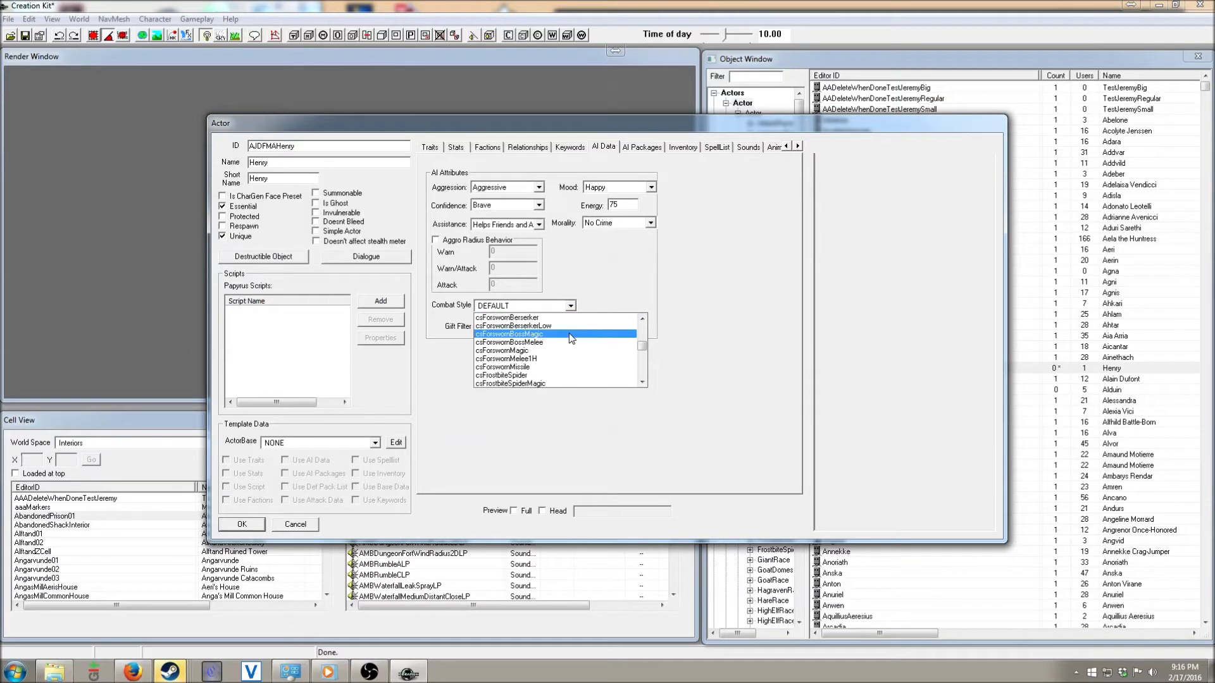
scroll(571, 339, "down", 4)
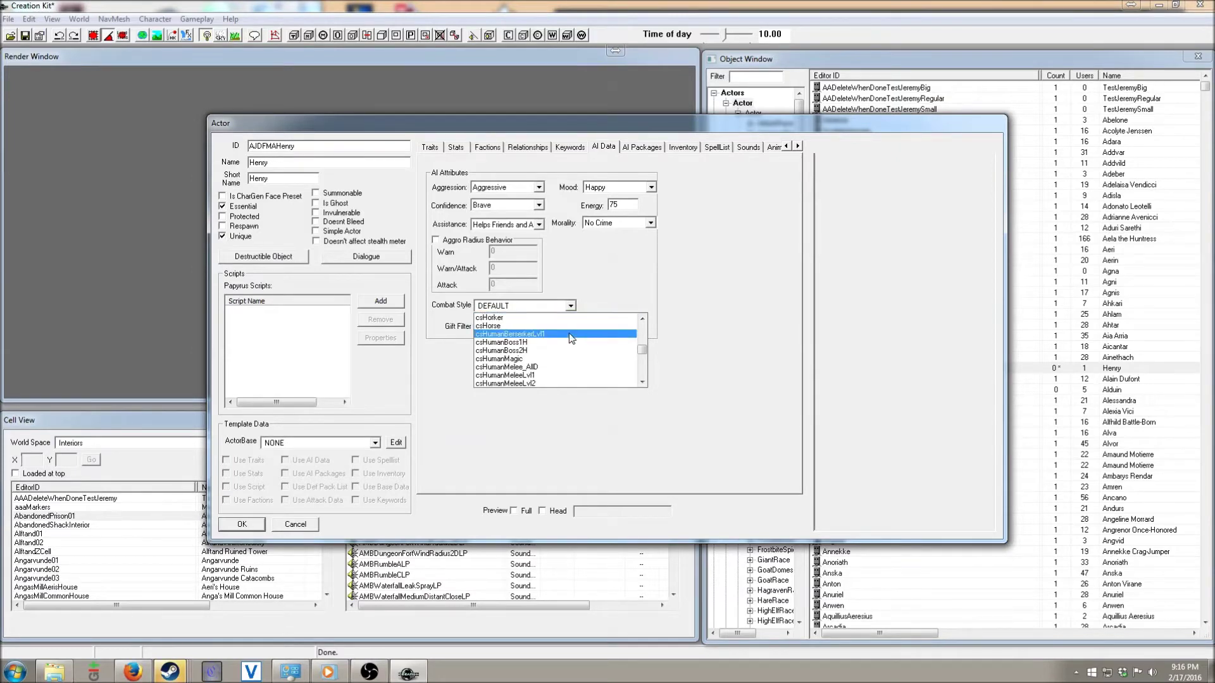
scroll(571, 338, "down", 2)
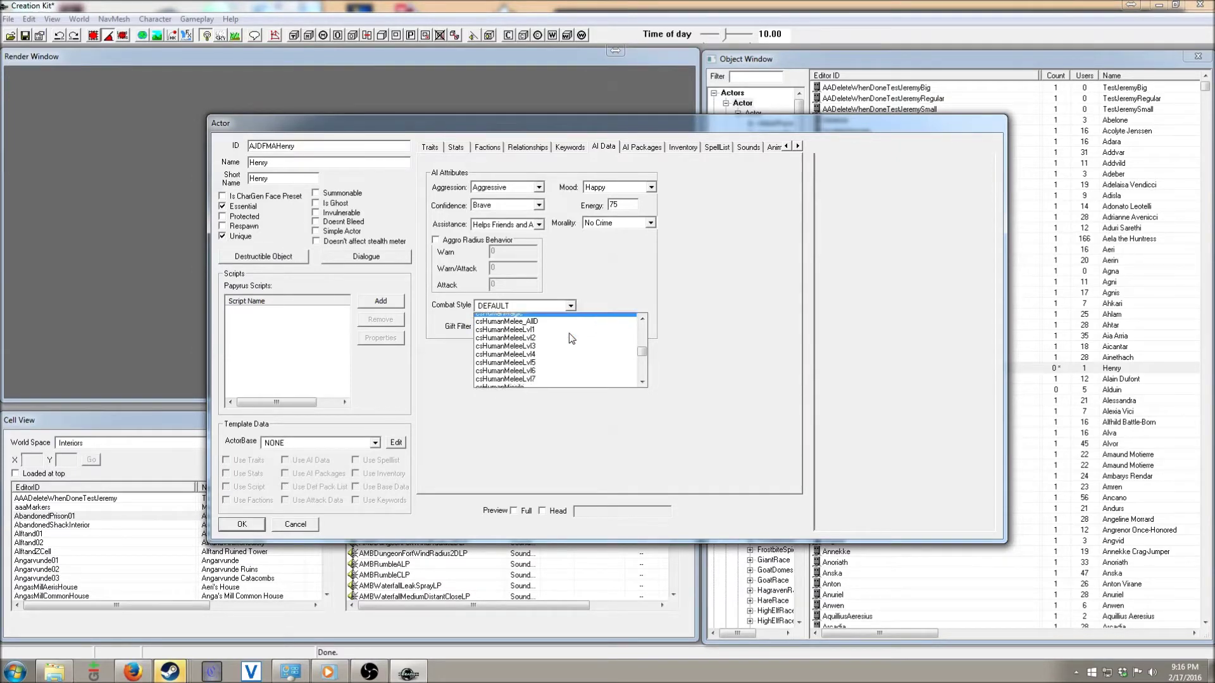
left_click(538, 359)
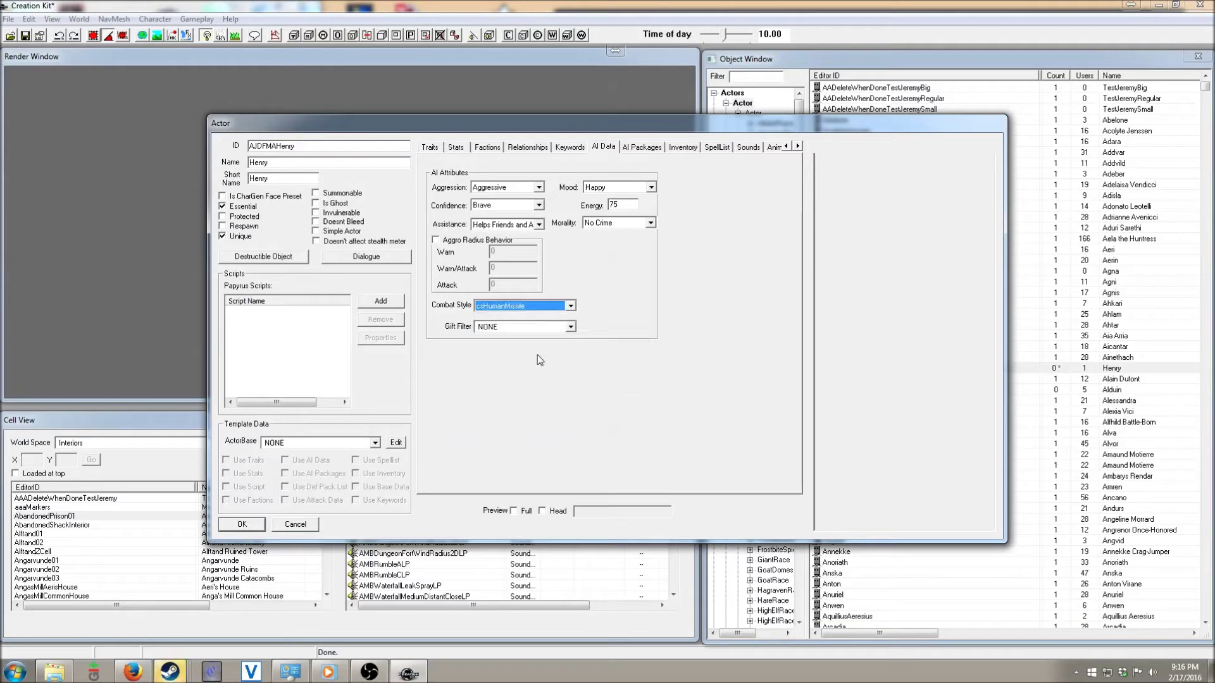
left_click(648, 151)
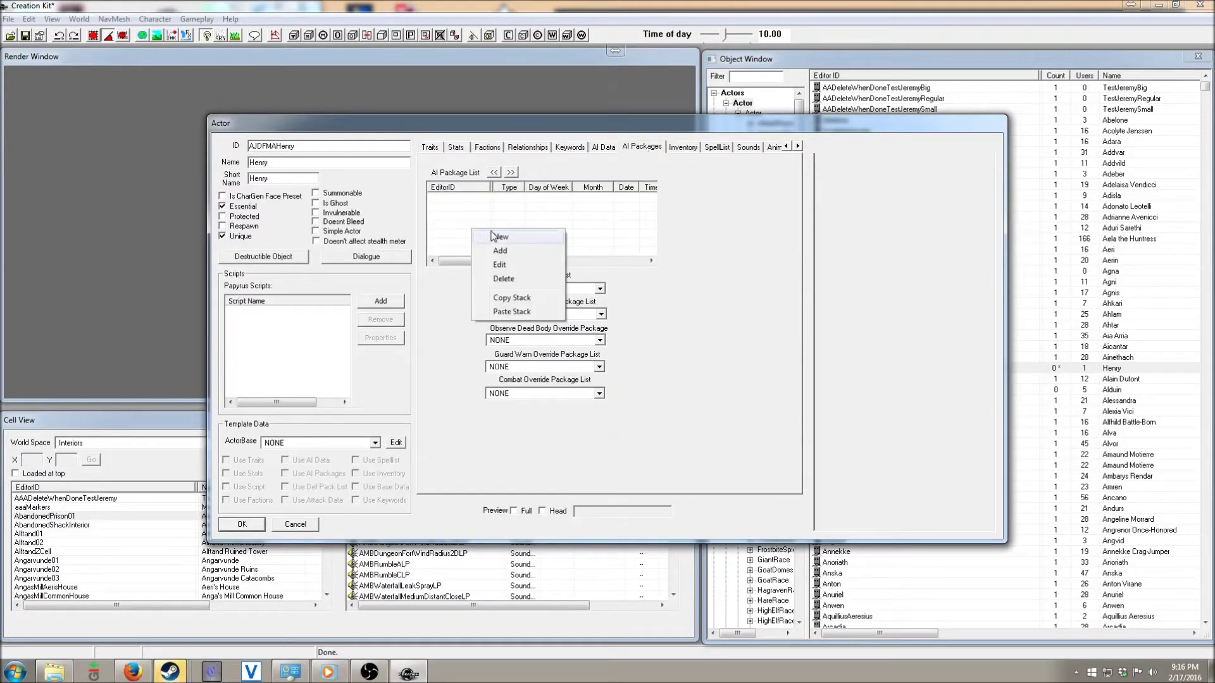
left_click(618, 214)
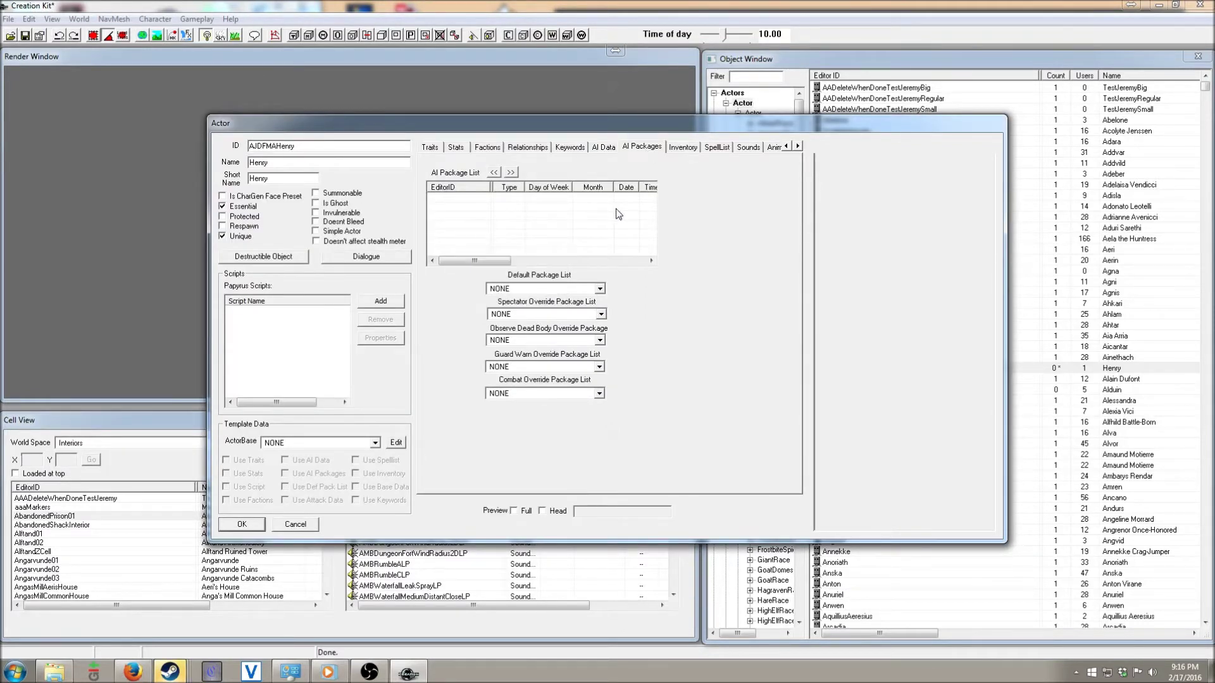
Set the actor's default outfit to ArmorIronAllOutfit.
left_click(687, 152)
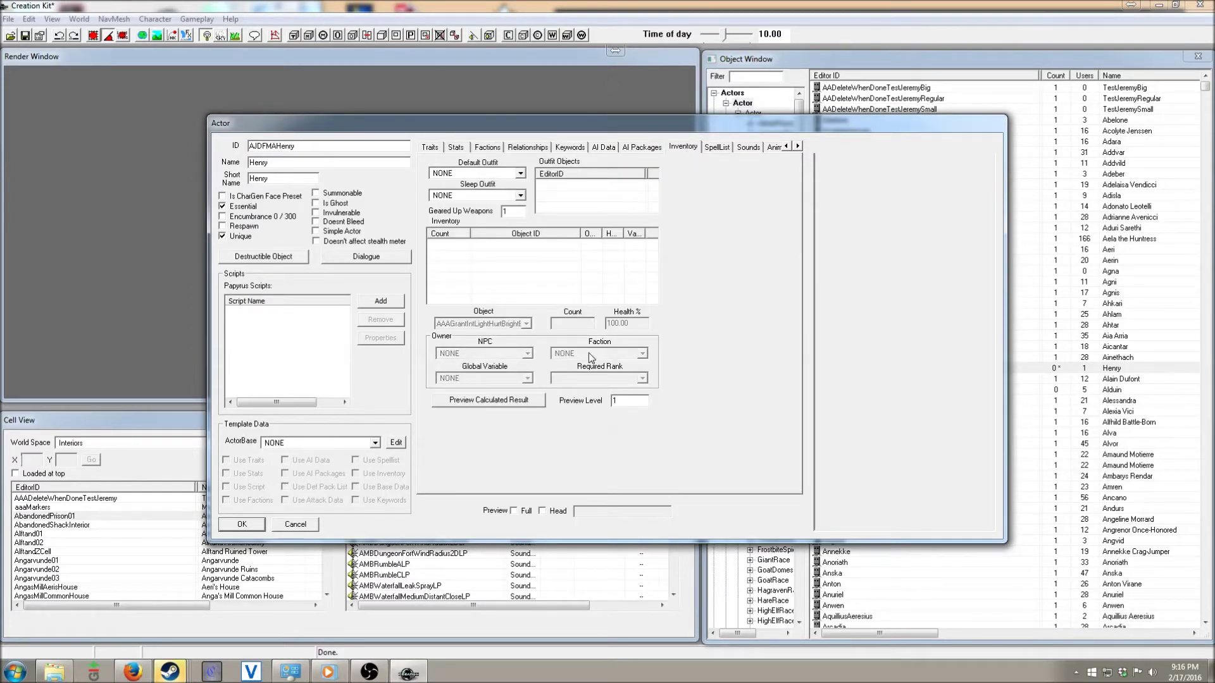
left_click(520, 174)
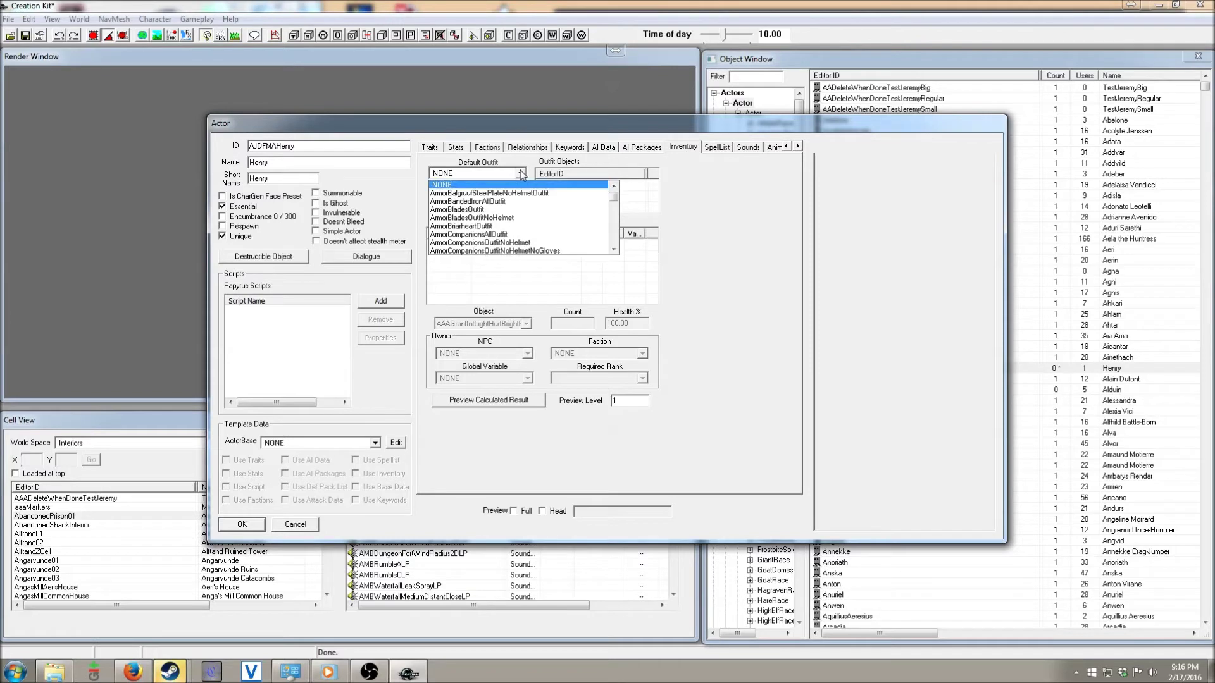
scroll(523, 216, "down", 2)
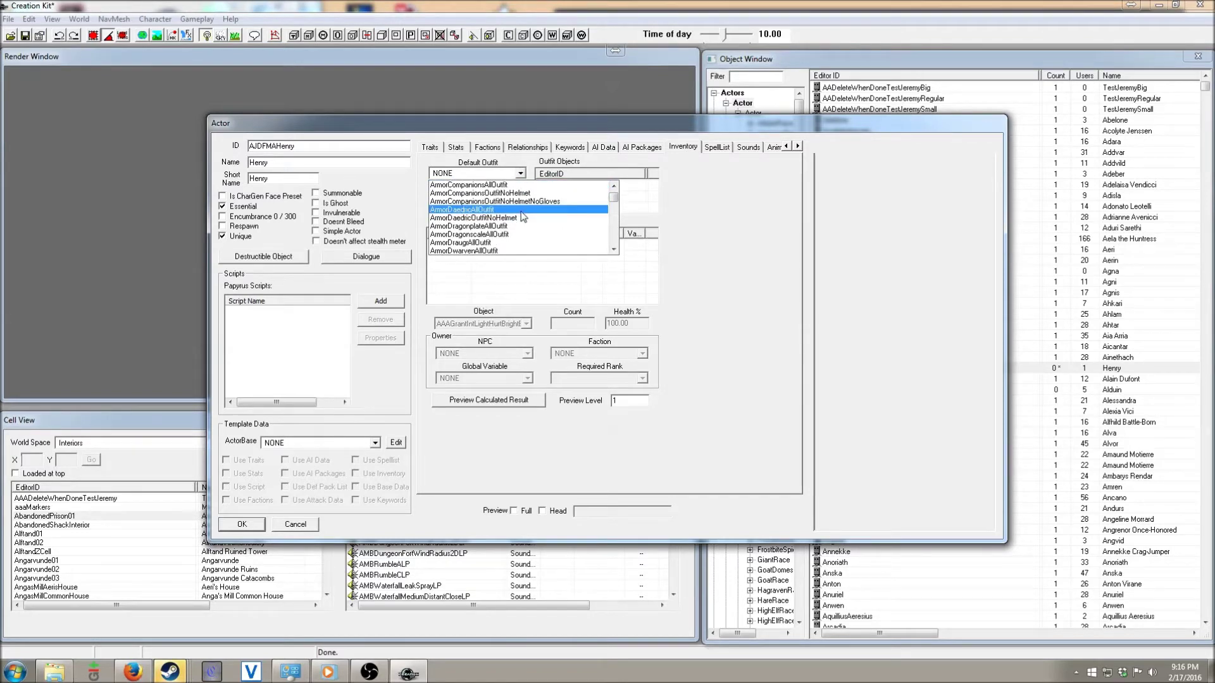
scroll(522, 216, "down", 1)
scroll(523, 217, "down", 3)
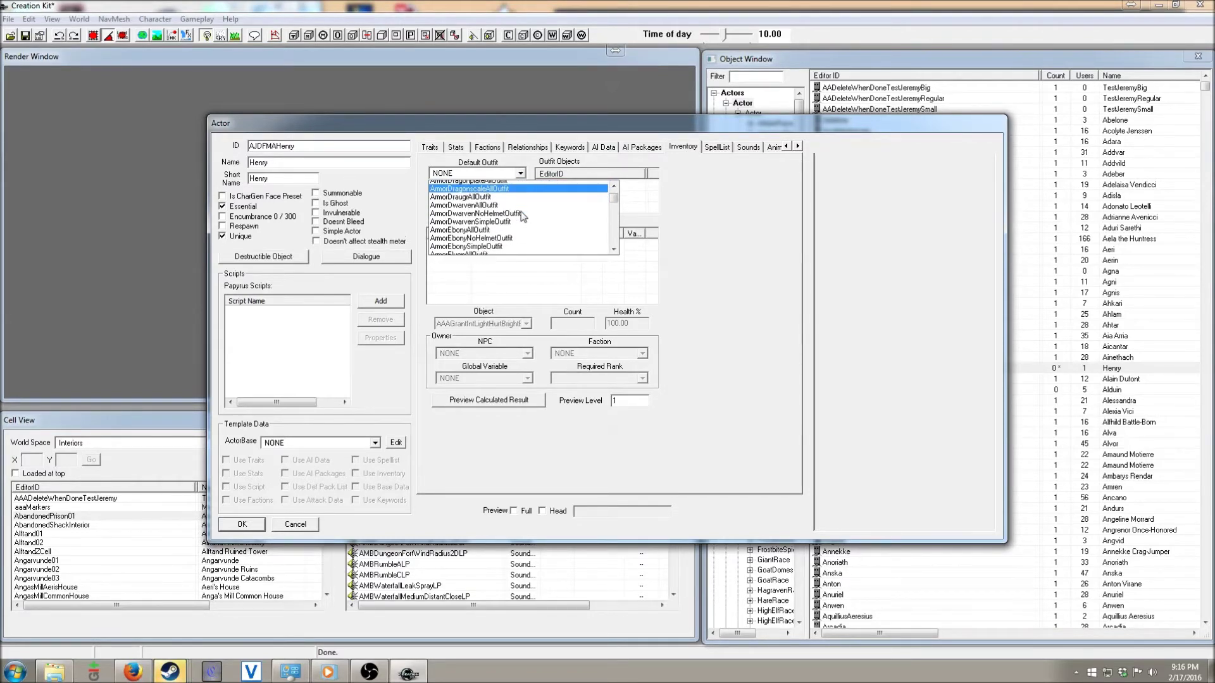
scroll(522, 216, "down", 6)
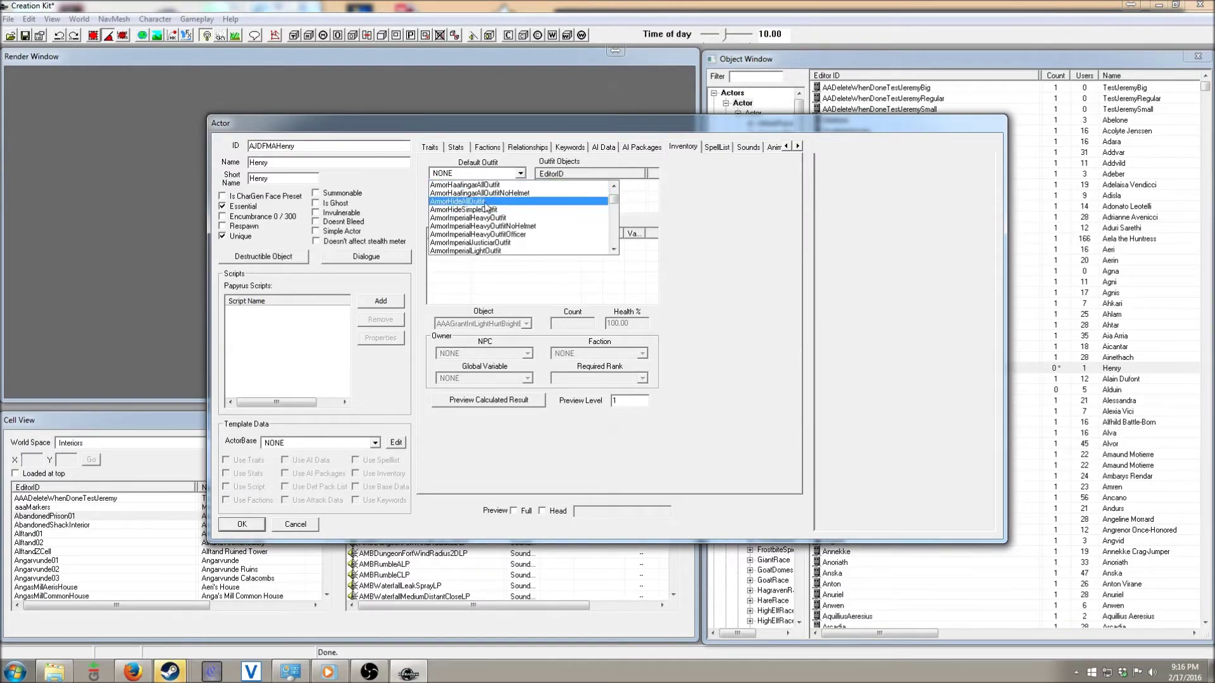
scroll(492, 222, "down", 3)
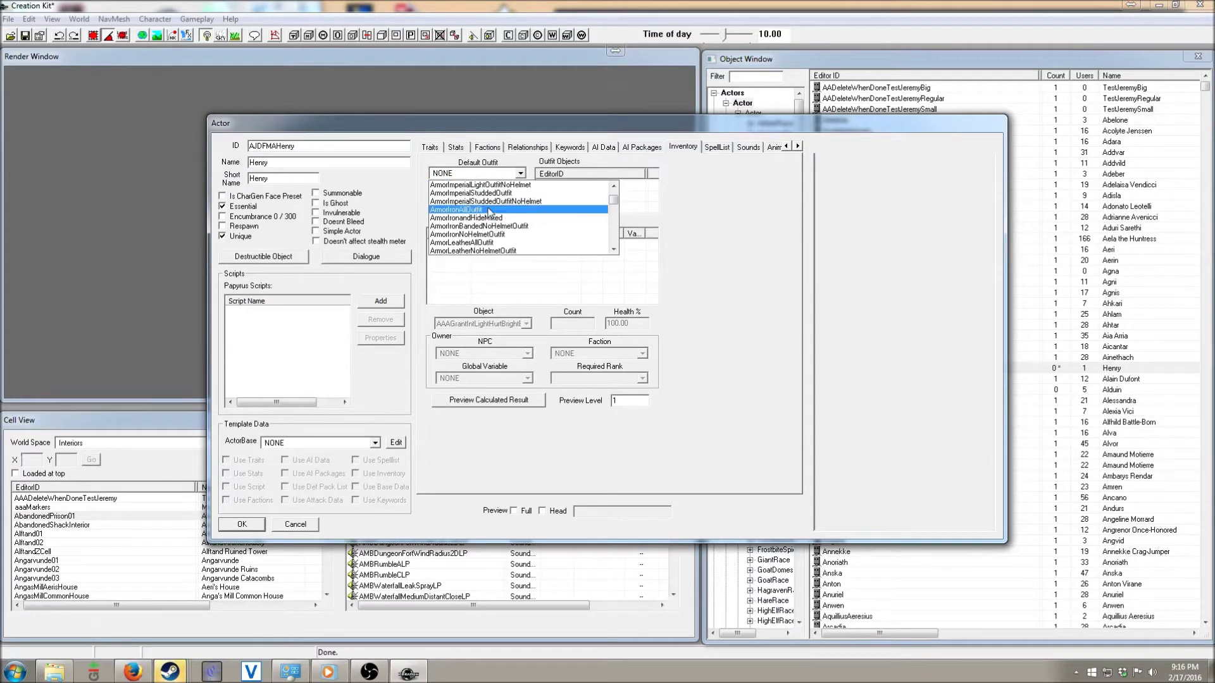
left_click(490, 211)
Add one HuntingBow to the actor's inventory.
right_click(512, 260)
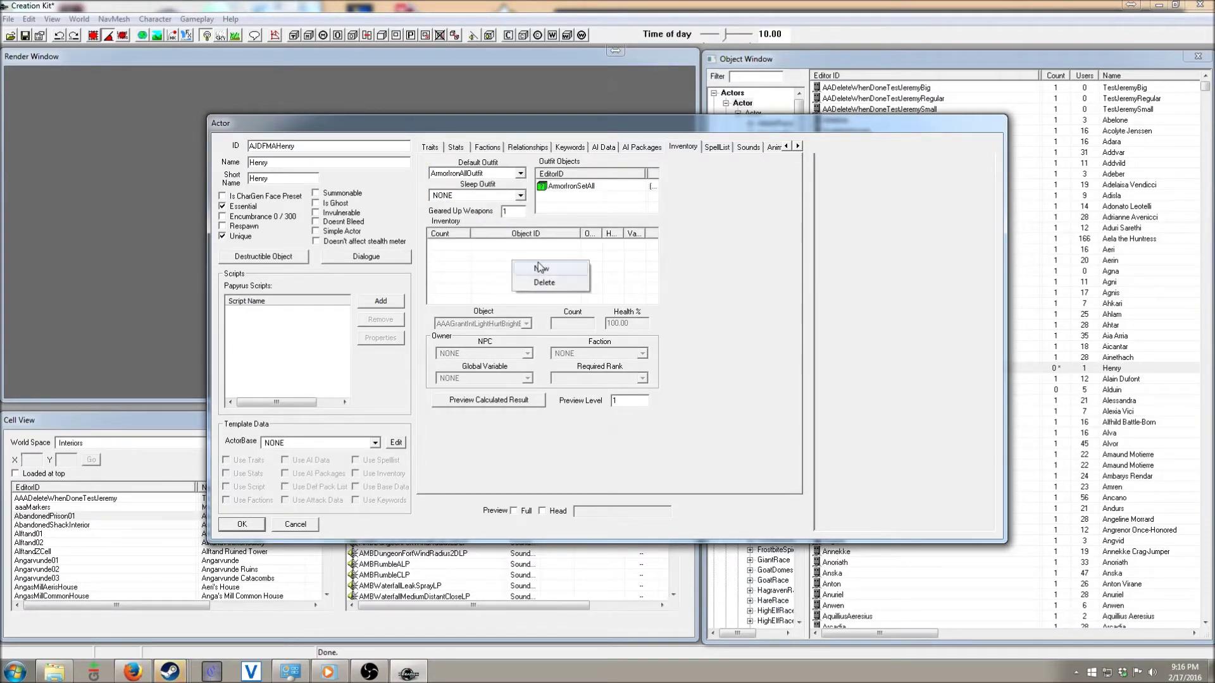
left_click(539, 268)
left_click(526, 324)
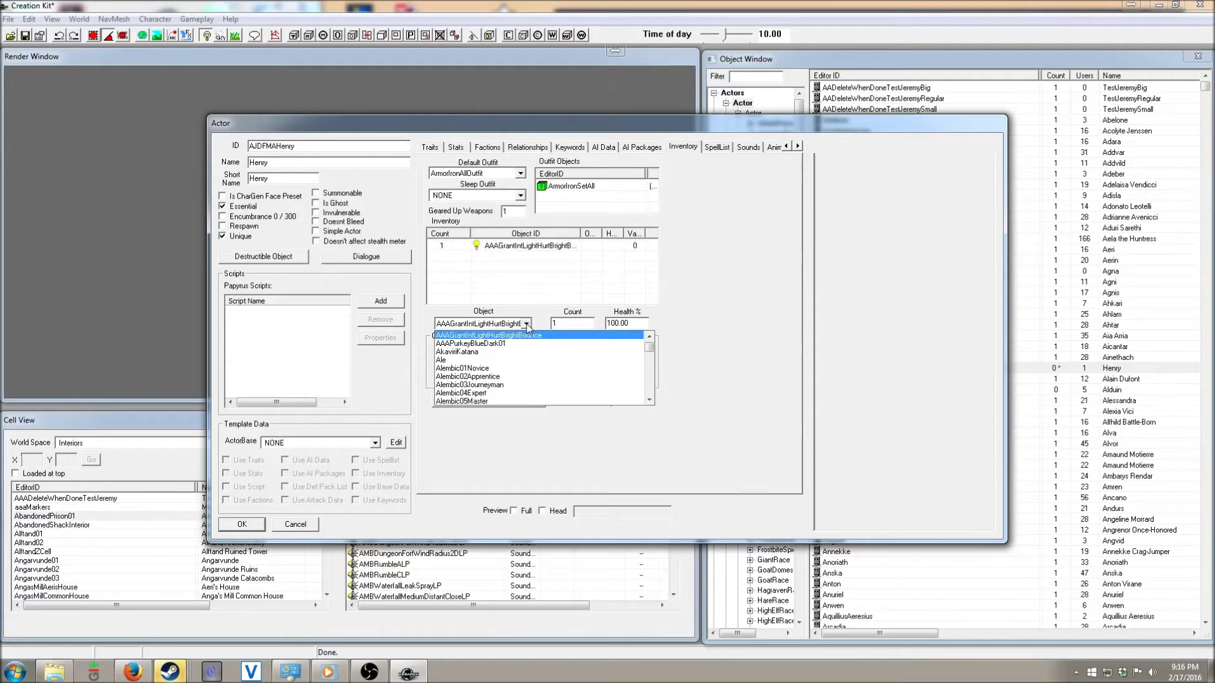
type("hunting")
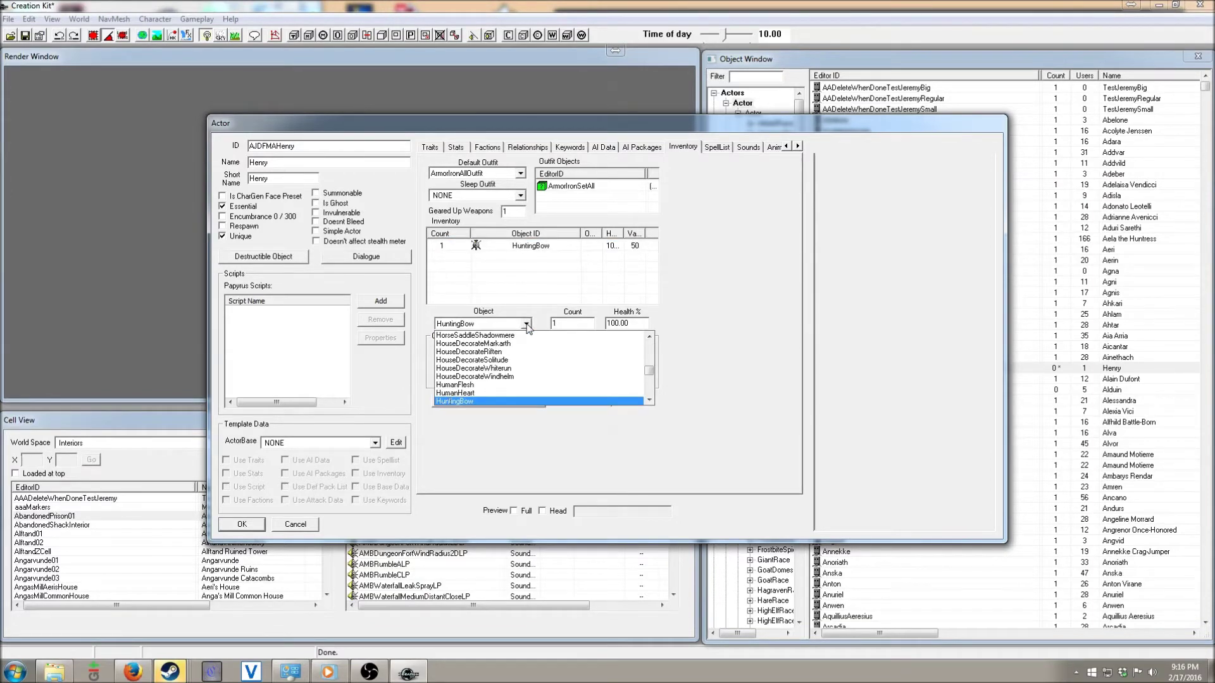
key("Return")
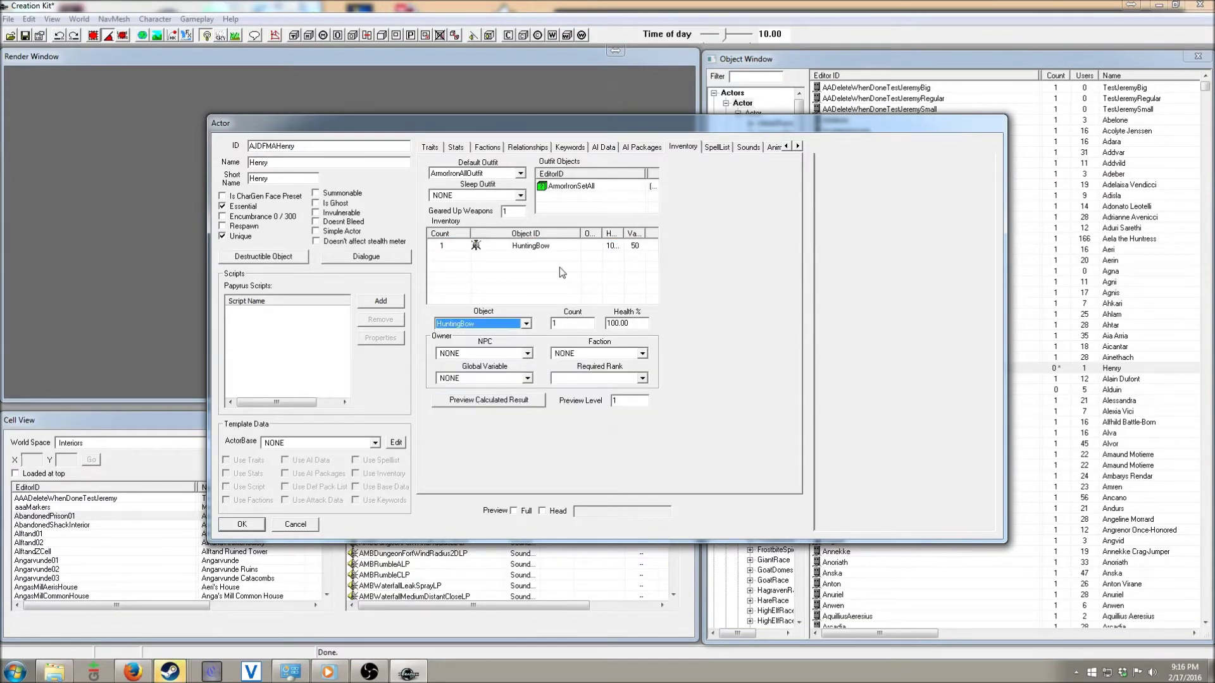
Add IronArrow to the actor's inventory with a count of 1000.
right_click(559, 284)
left_click(584, 294)
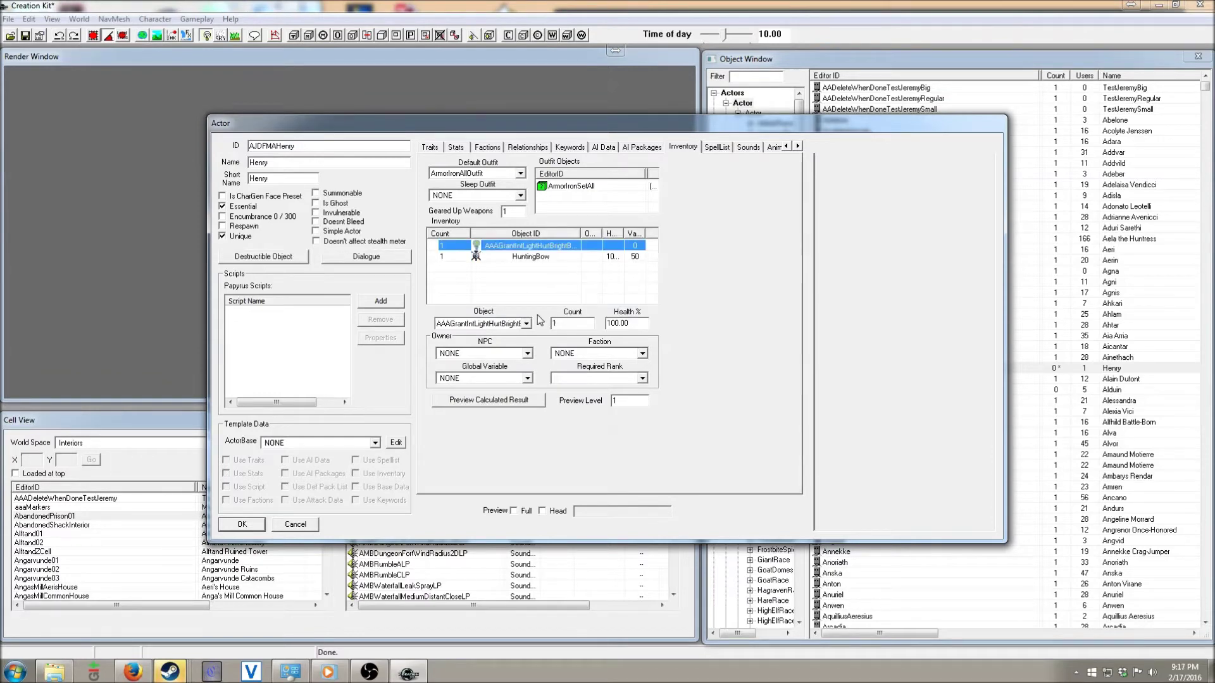
left_click(526, 324)
type("iron")
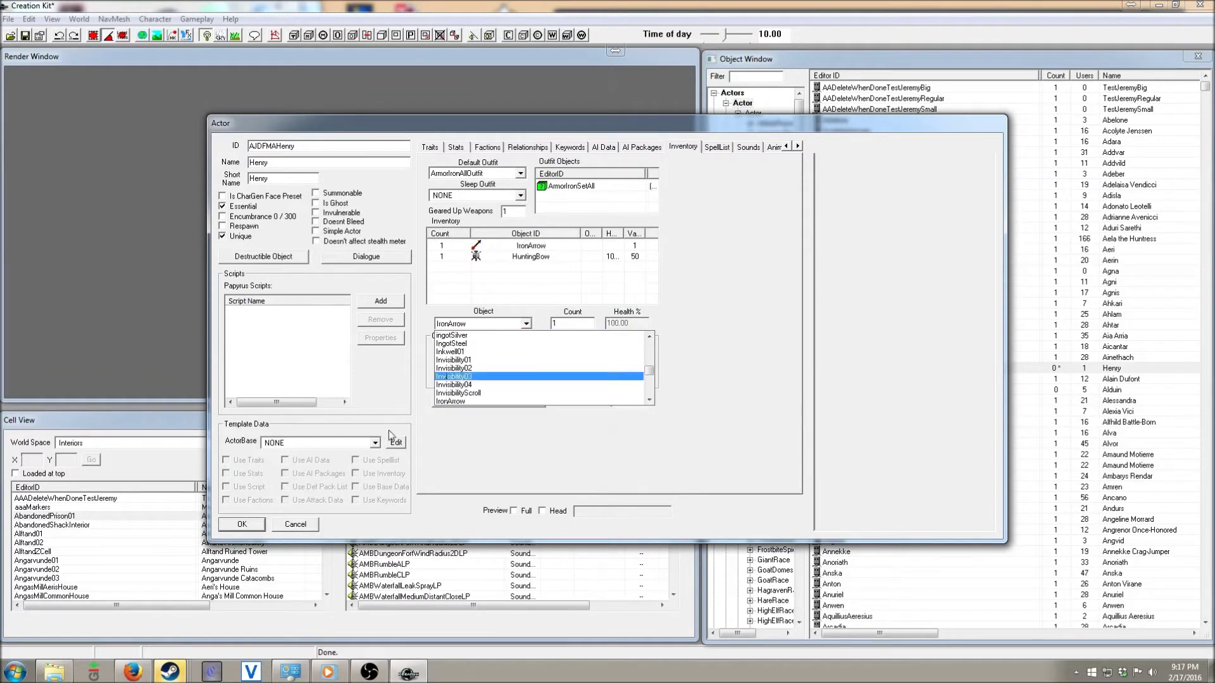
left_click(488, 401)
left_click(574, 323)
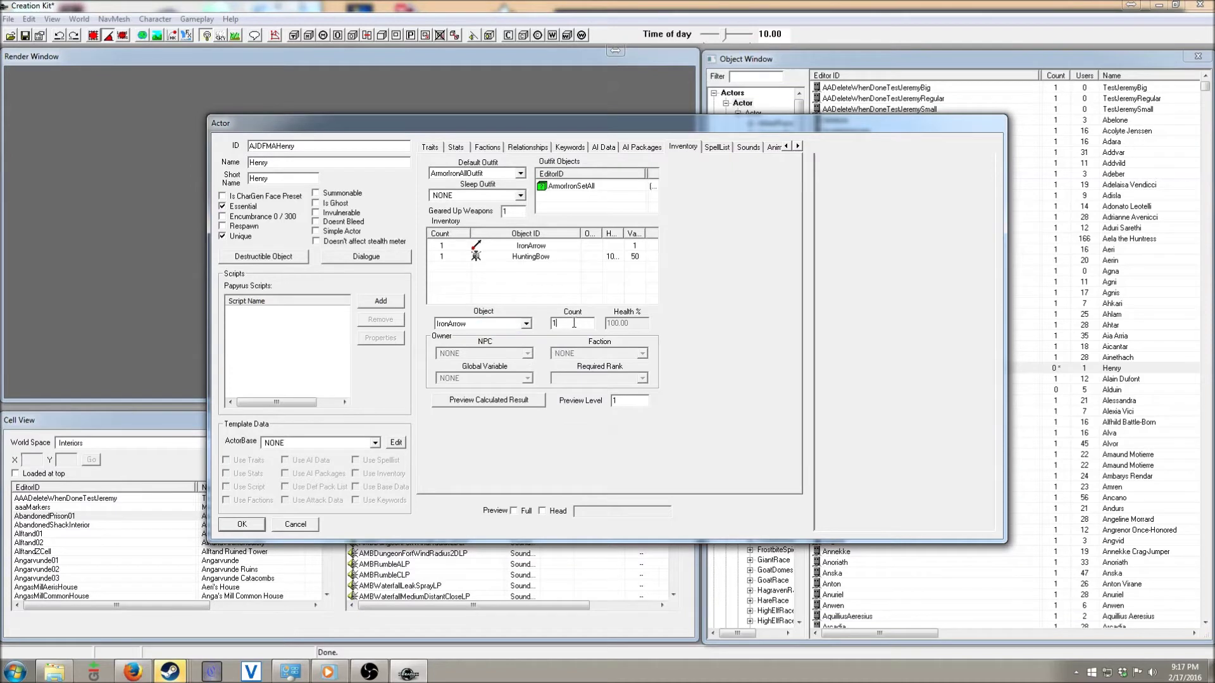
type("000")
left_click(527, 283)
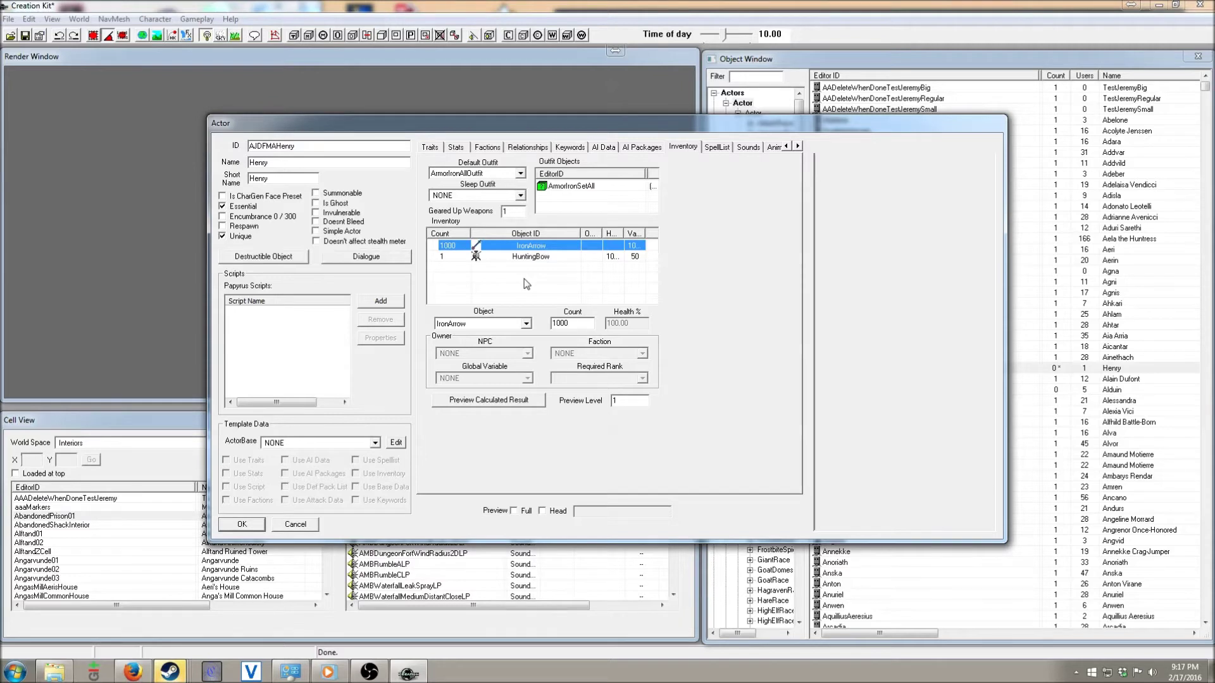
Review the actor's spell and perk lists, sound settings and animation list.
left_click(717, 147)
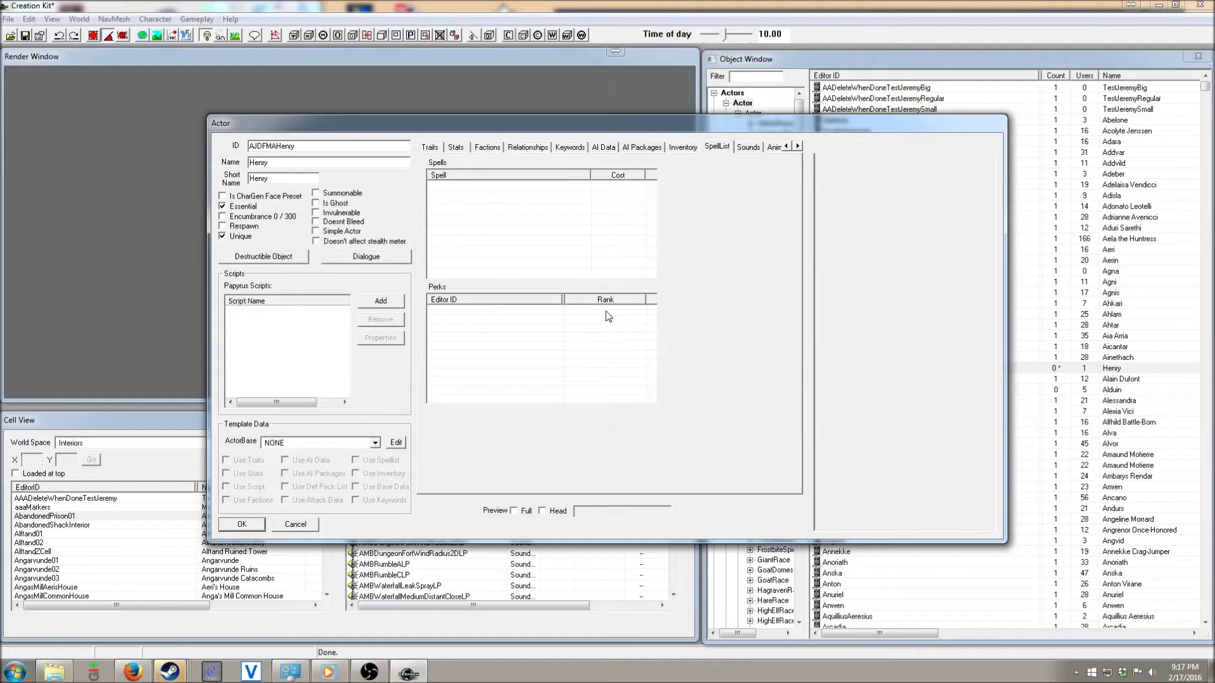
left_click(801, 146)
left_click(801, 146)
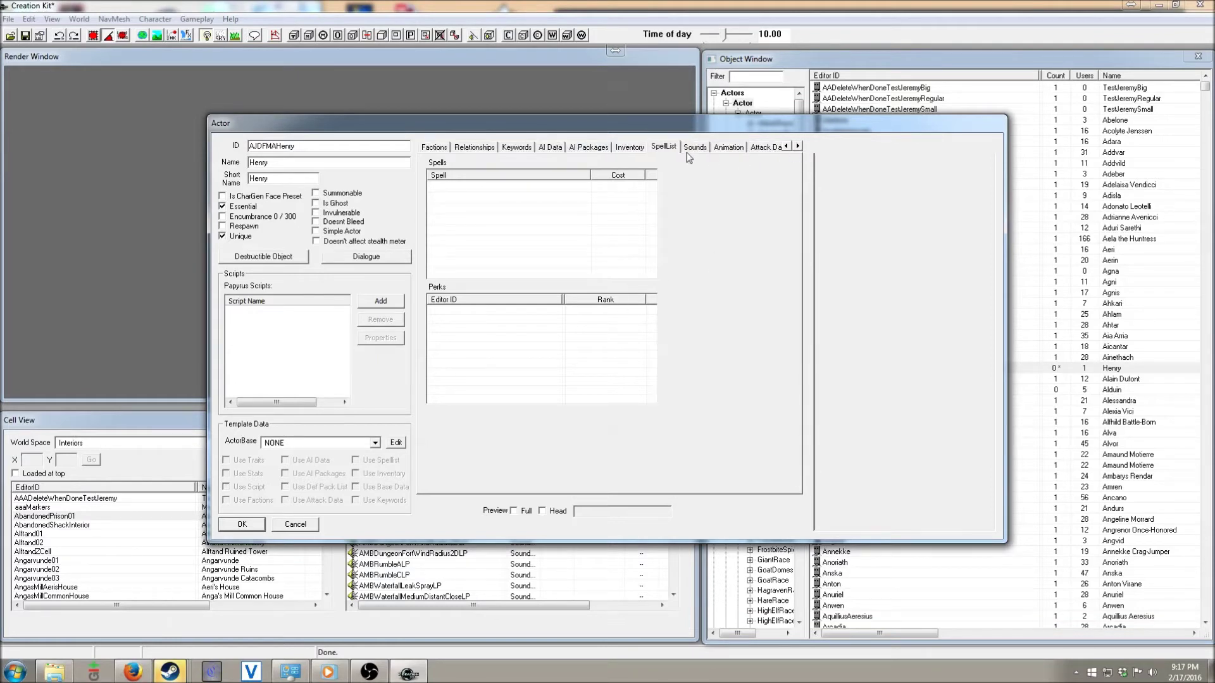
left_click(691, 147)
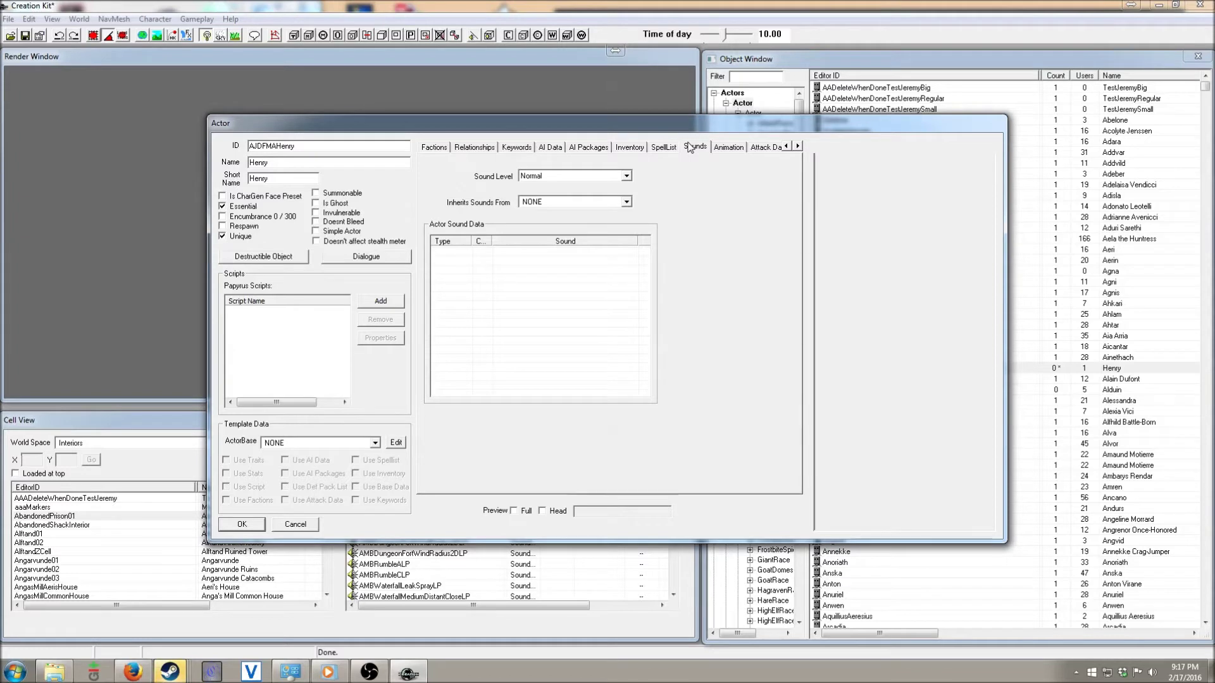
left_click(727, 147)
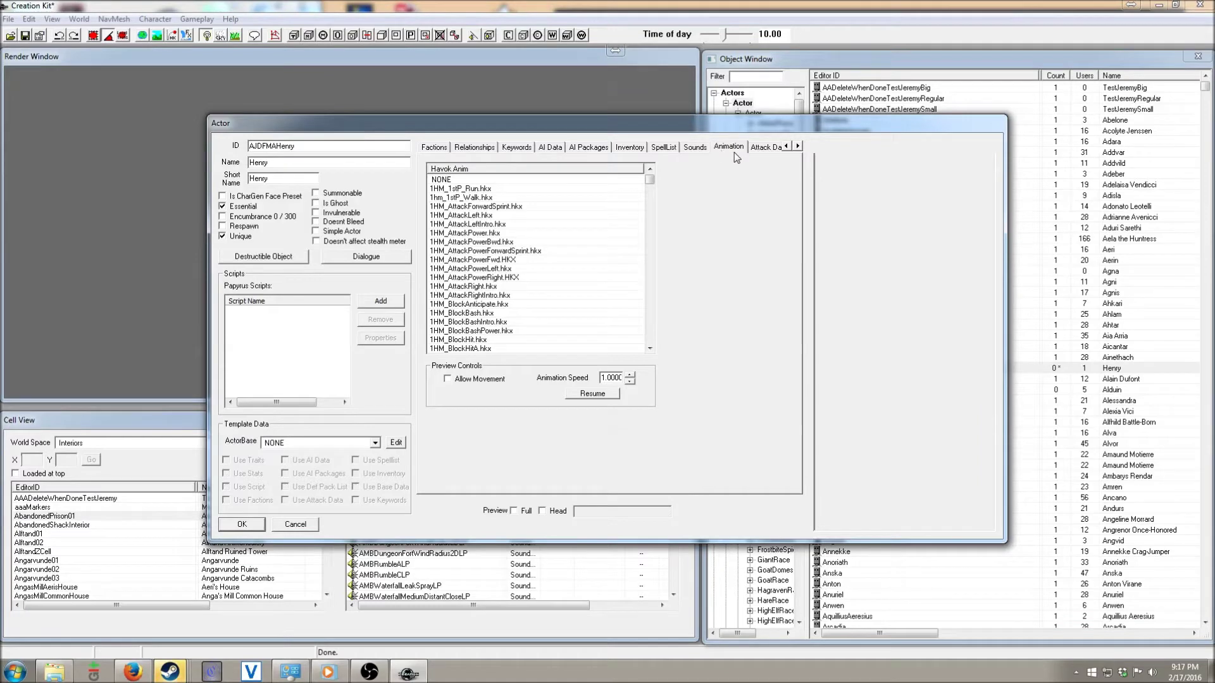
Open the actor's character generation parts and turn on the head preview.
left_click(756, 148)
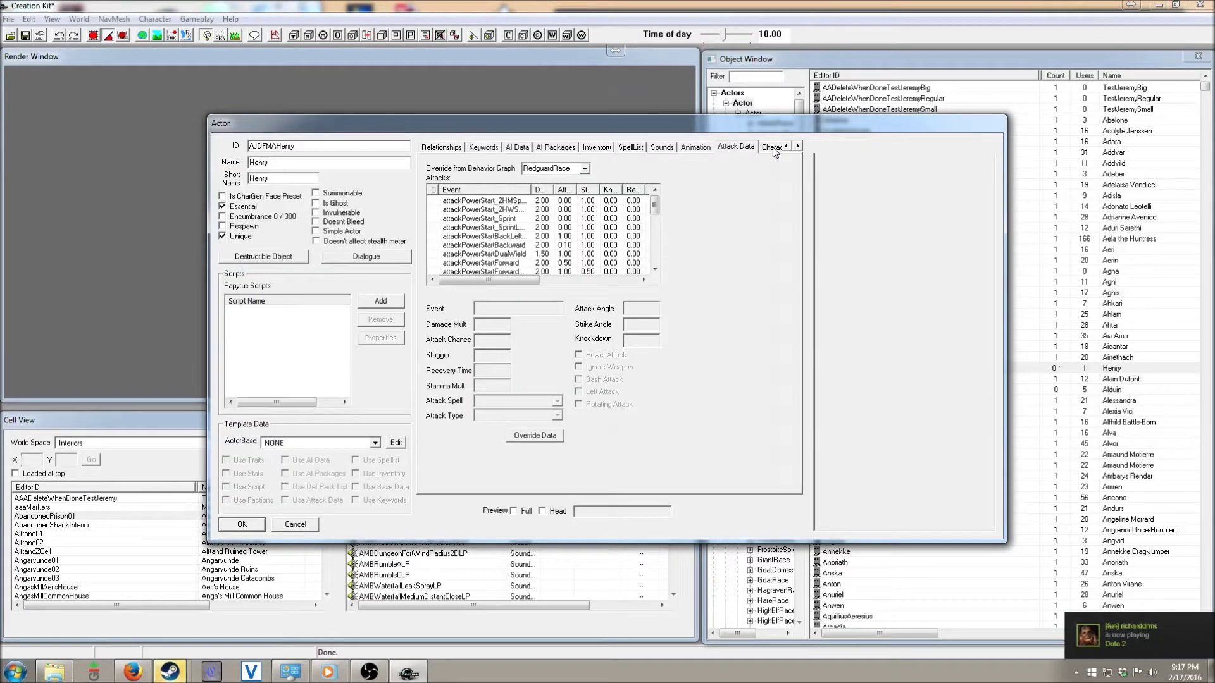
left_click(772, 147)
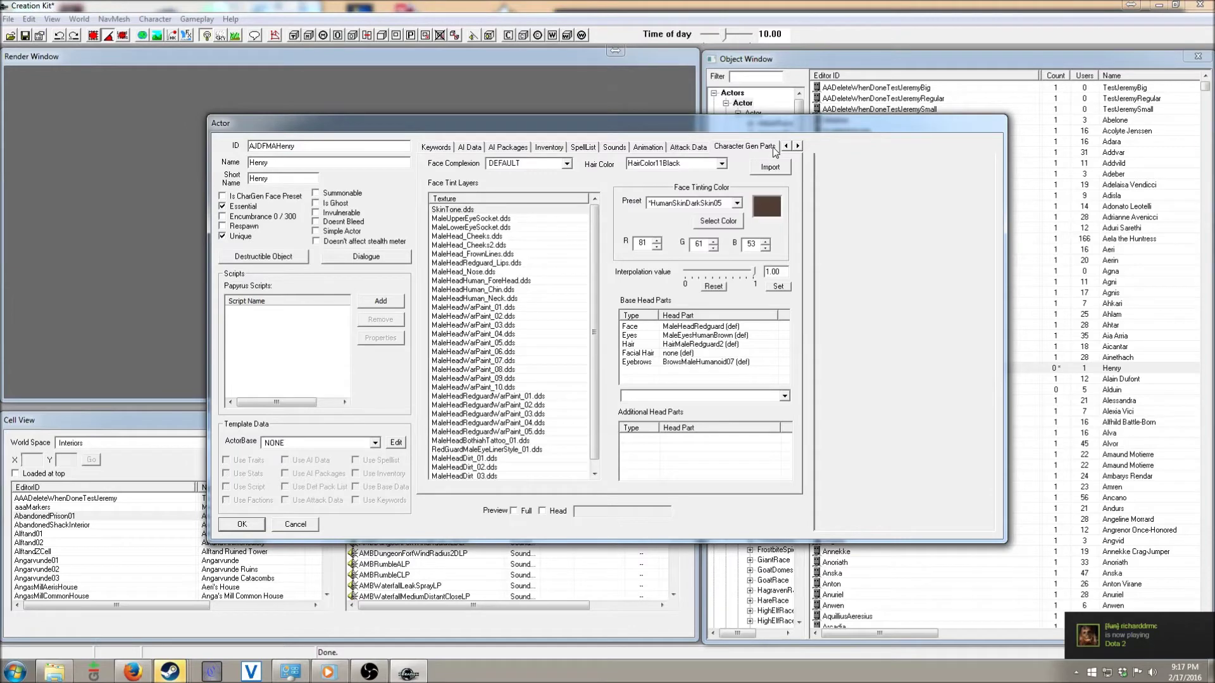
left_click(548, 512)
mouse_move(871, 388)
left_mouse_down()
mouse_move(980, 383)
mouse_move(857, 388)
mouse_move(885, 394)
left_mouse_up()
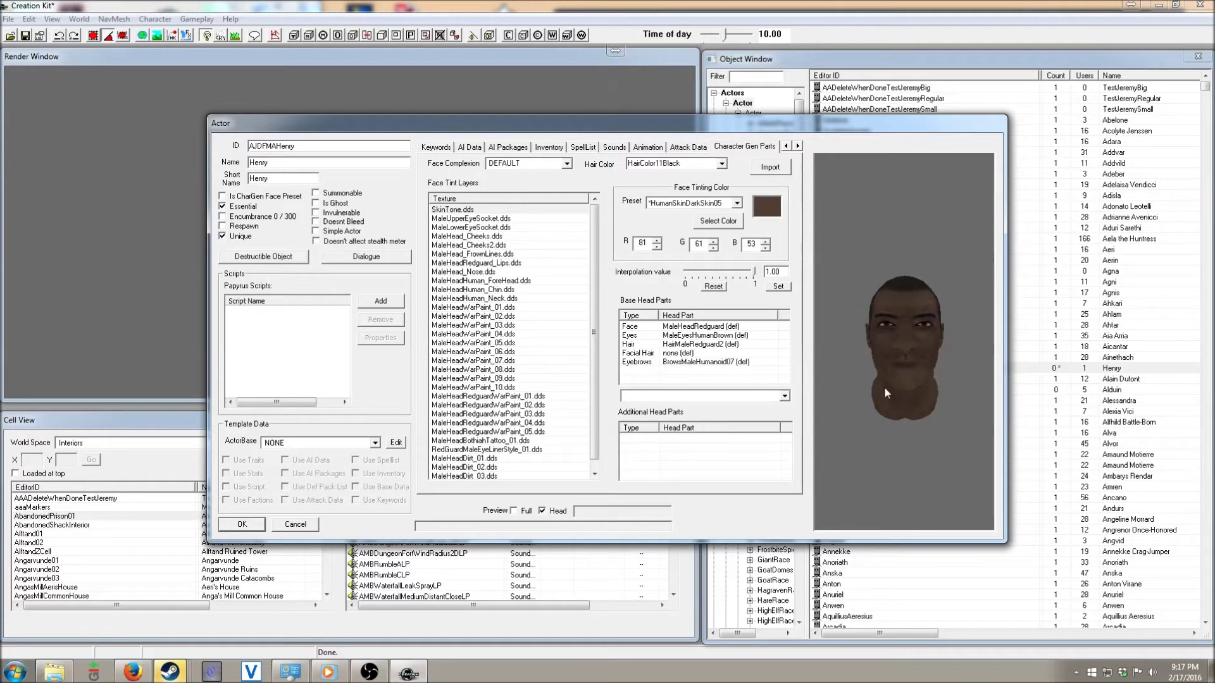
Set the actor's face complexion to one of the rough male Redguard complexions and check it on the head preview.
left_click(566, 163)
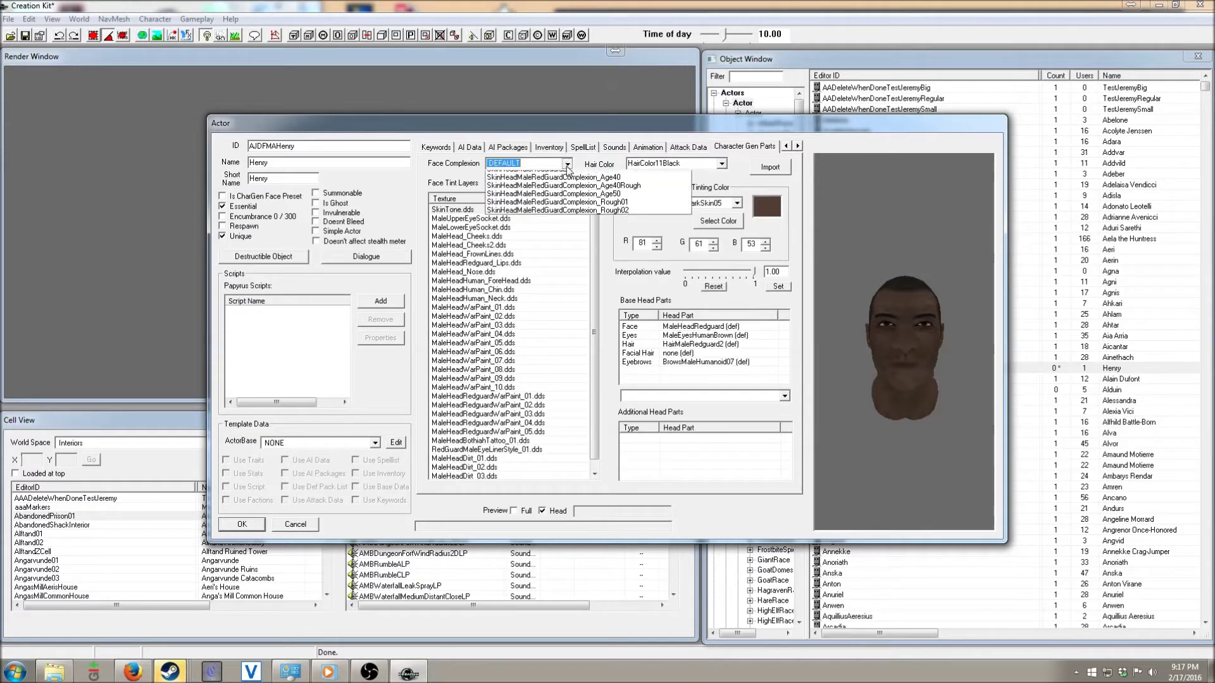
left_click(588, 207)
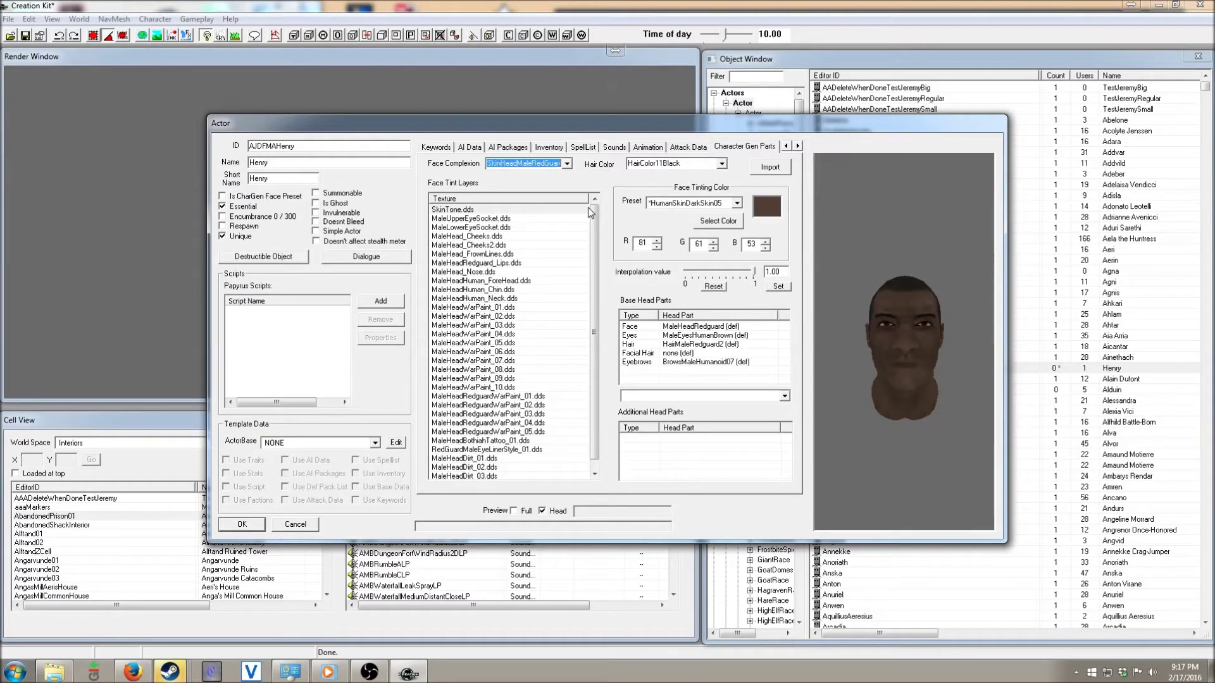
mouse_move(917, 321)
left_mouse_down()
mouse_move(1050, 332)
mouse_move(933, 317)
left_mouse_up()
Set the actor's hair color to HairColor13BrightGrey.
left_click(722, 164)
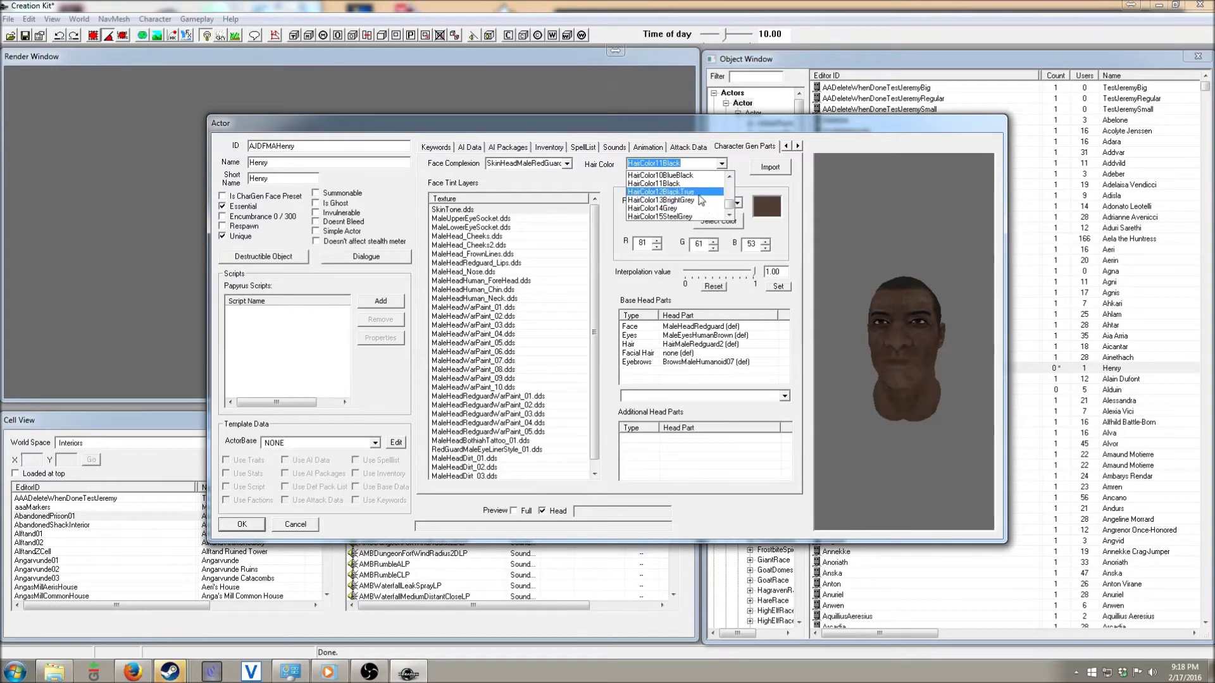
scroll(699, 196, "up", 3)
scroll(692, 207, "down", 3)
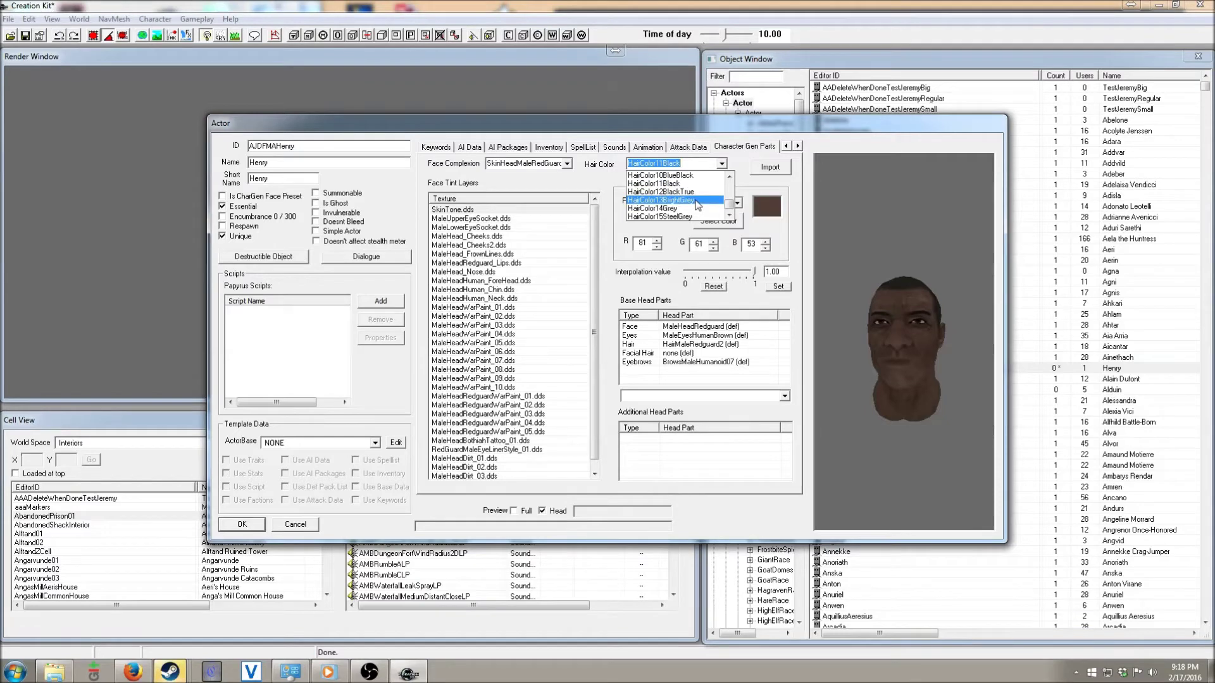
left_click(697, 201)
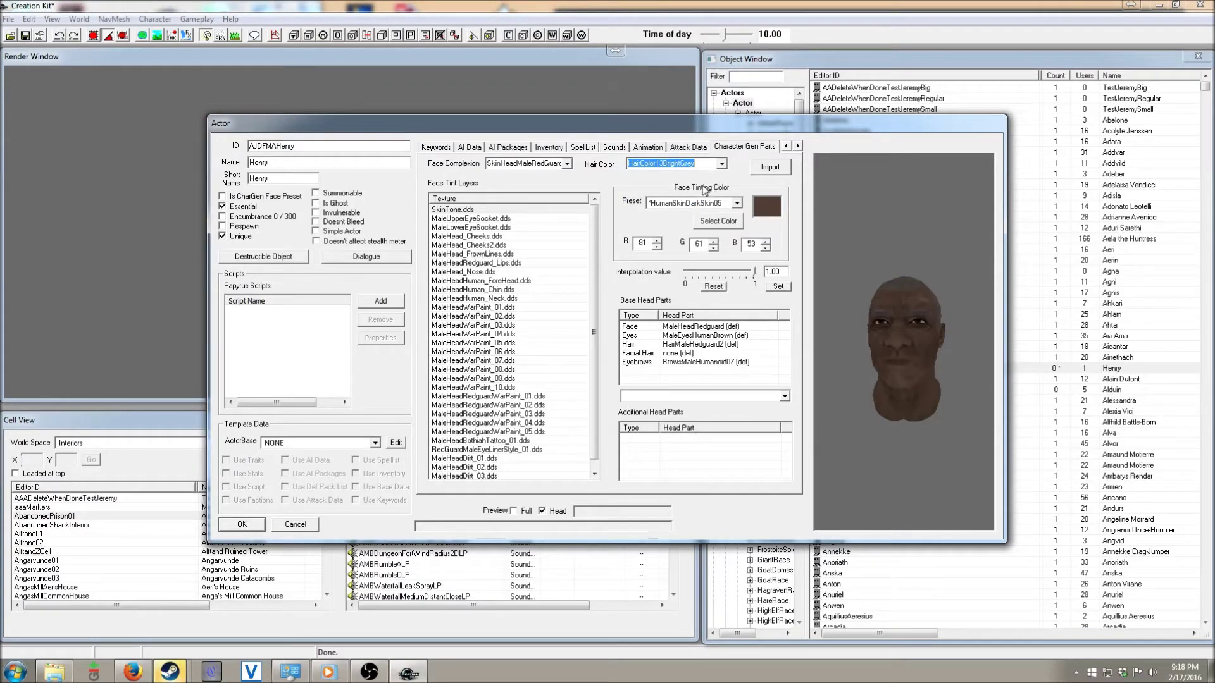
Set the color preset of the SkinTone.dds face tint layer to HumanSkinDarkSkin06.
left_click_drag(592, 241, 592, 263)
left_click(520, 315)
scroll(512, 255, "up", 1)
left_click(500, 237)
left_click(468, 213)
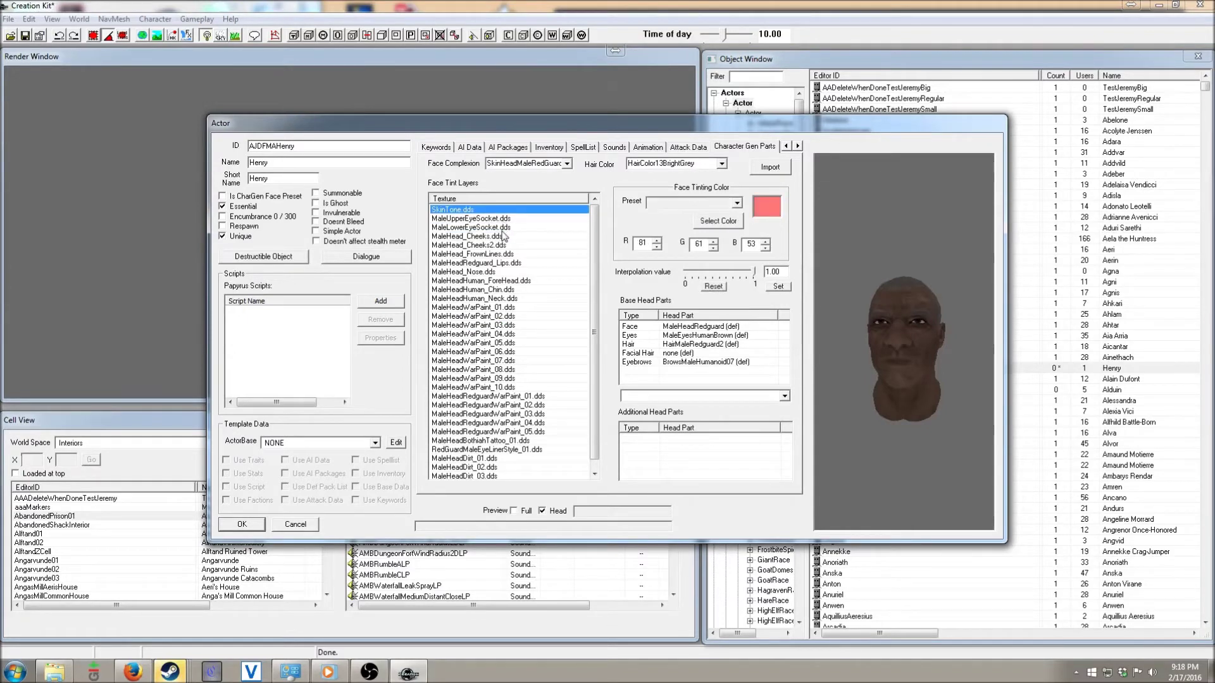
left_click(484, 219)
left_click(469, 212)
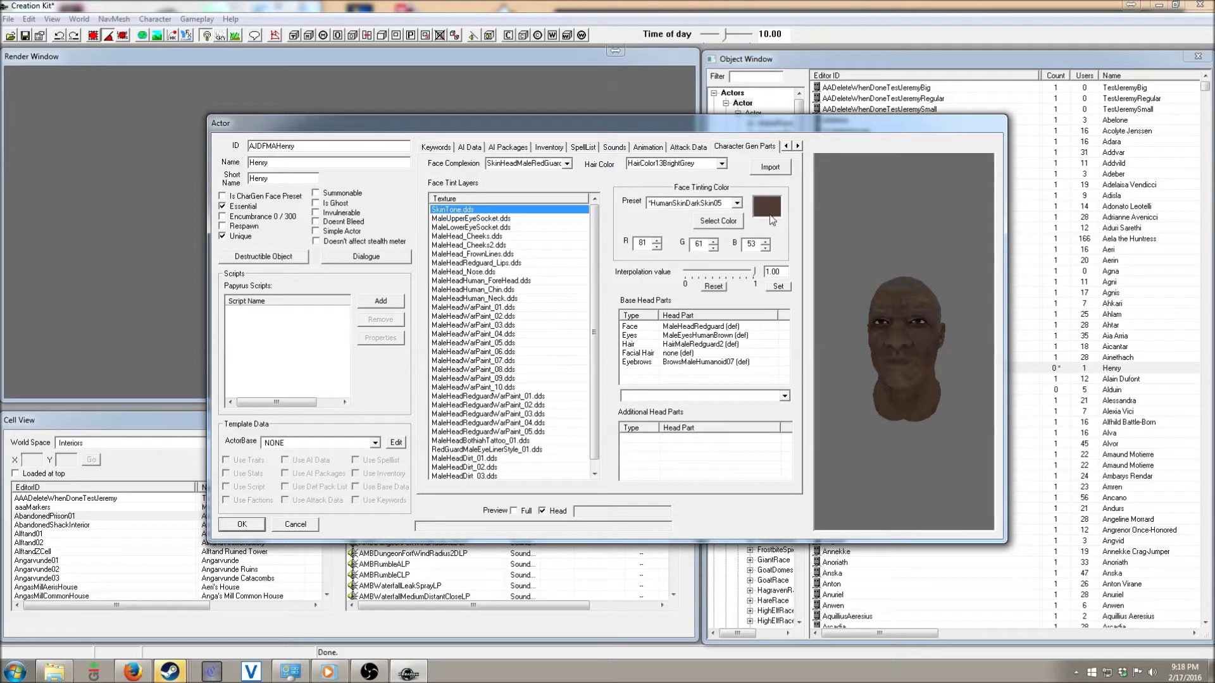
left_click(737, 203)
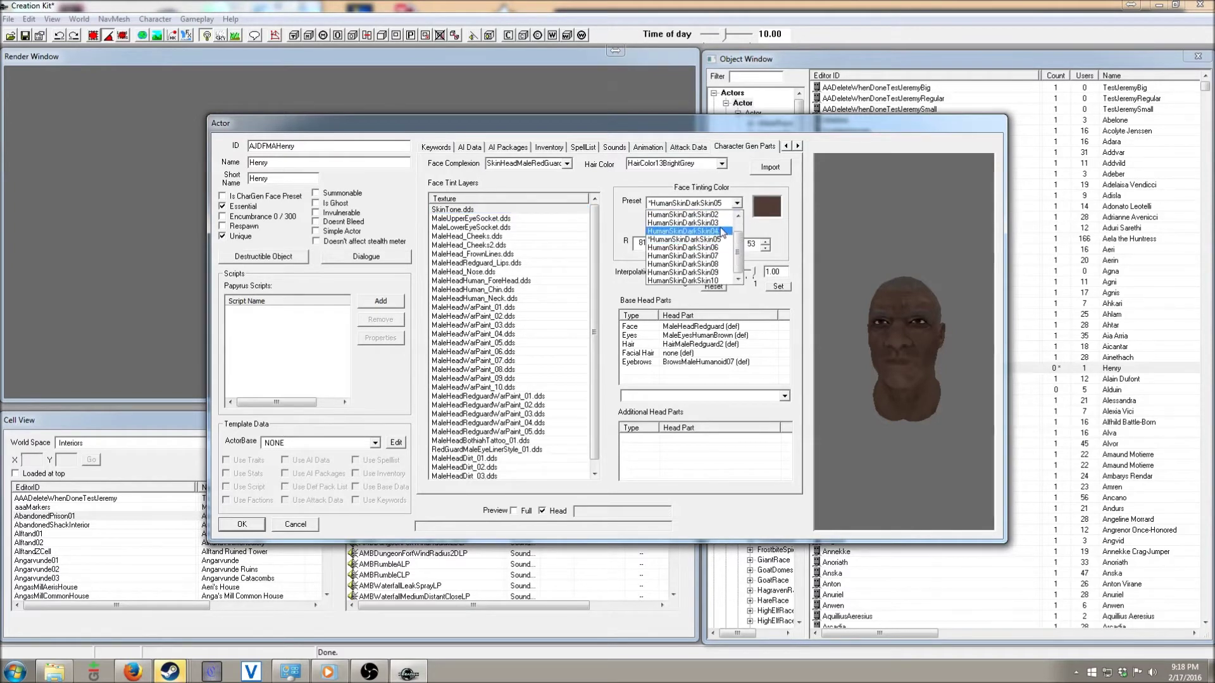
left_click(713, 248)
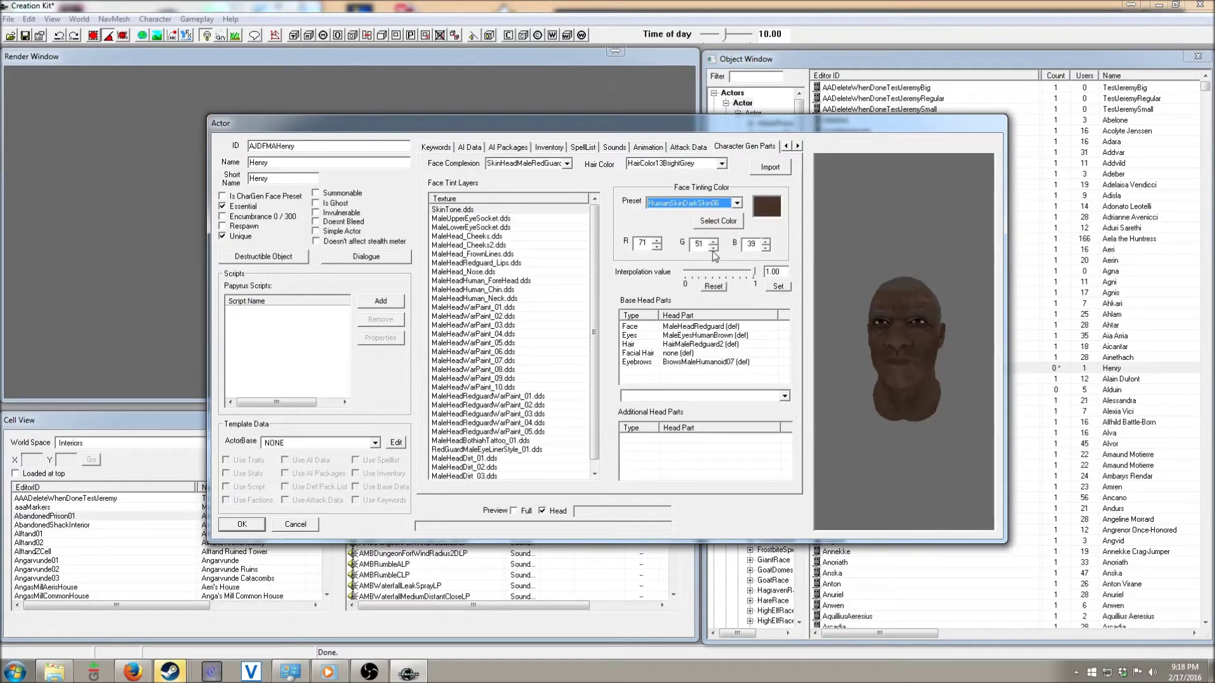
Try the MaleHeadManekin face part on the head and switch back to MaleHeadRedguard.
left_click(714, 327)
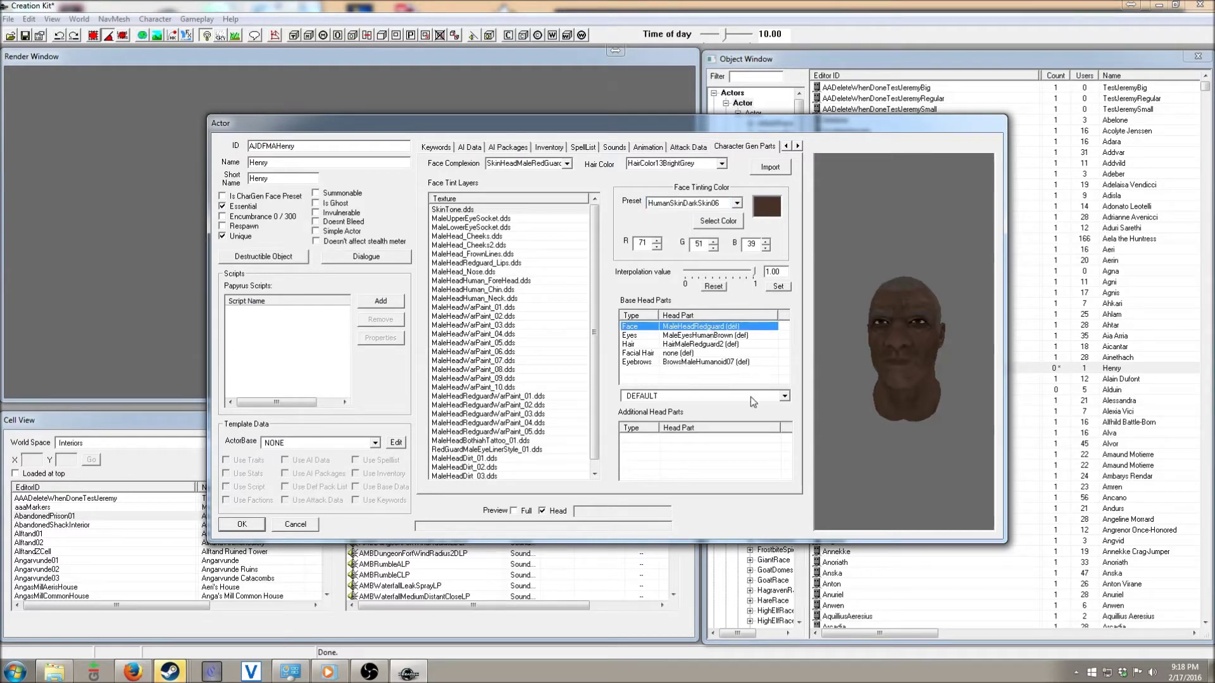
left_click(784, 396)
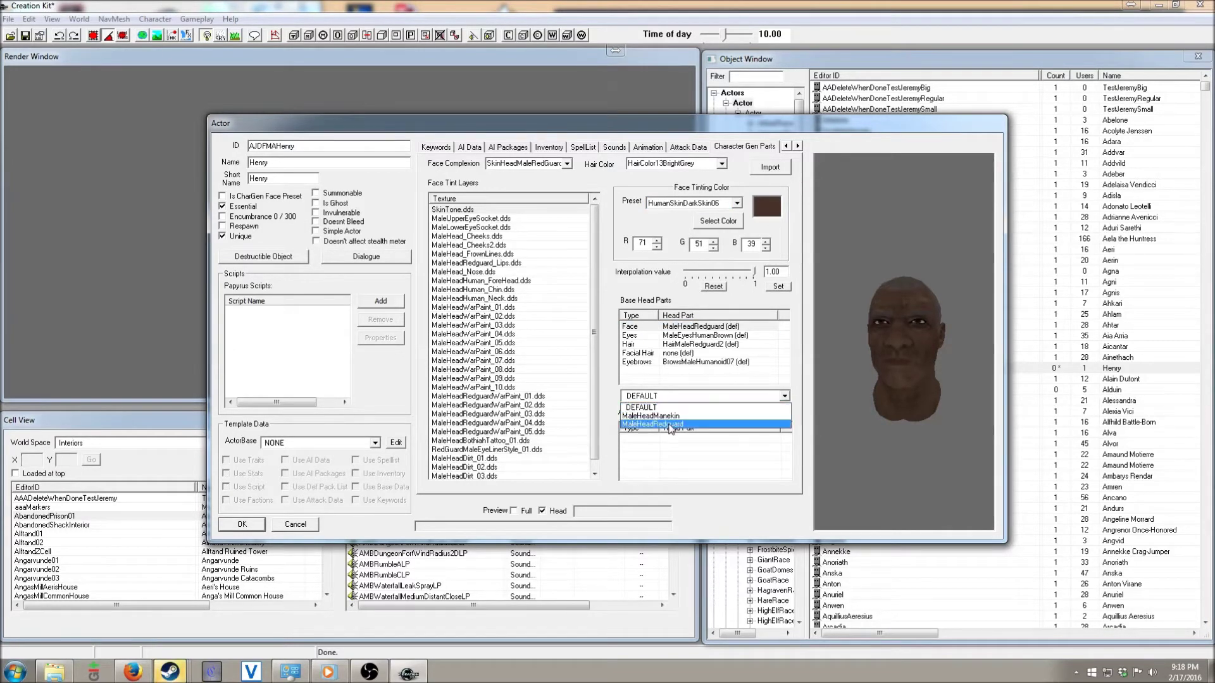
left_click(685, 416)
left_click_drag(966, 375, 920, 382)
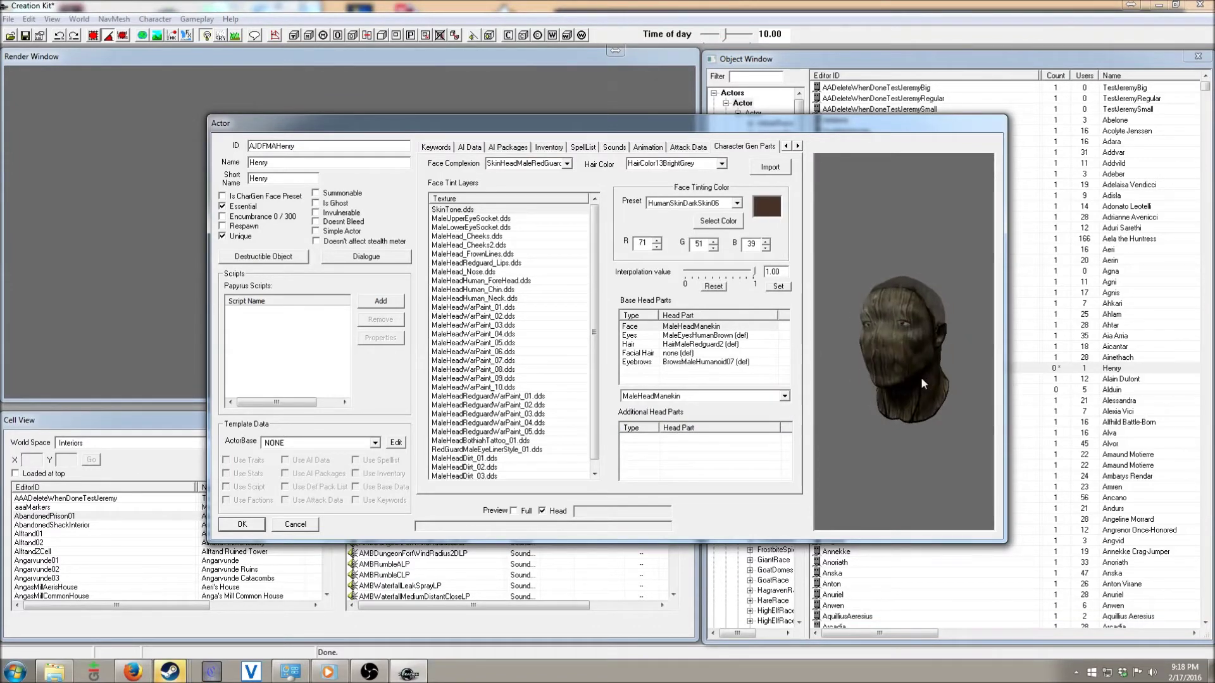
left_click(783, 397)
left_click(662, 422)
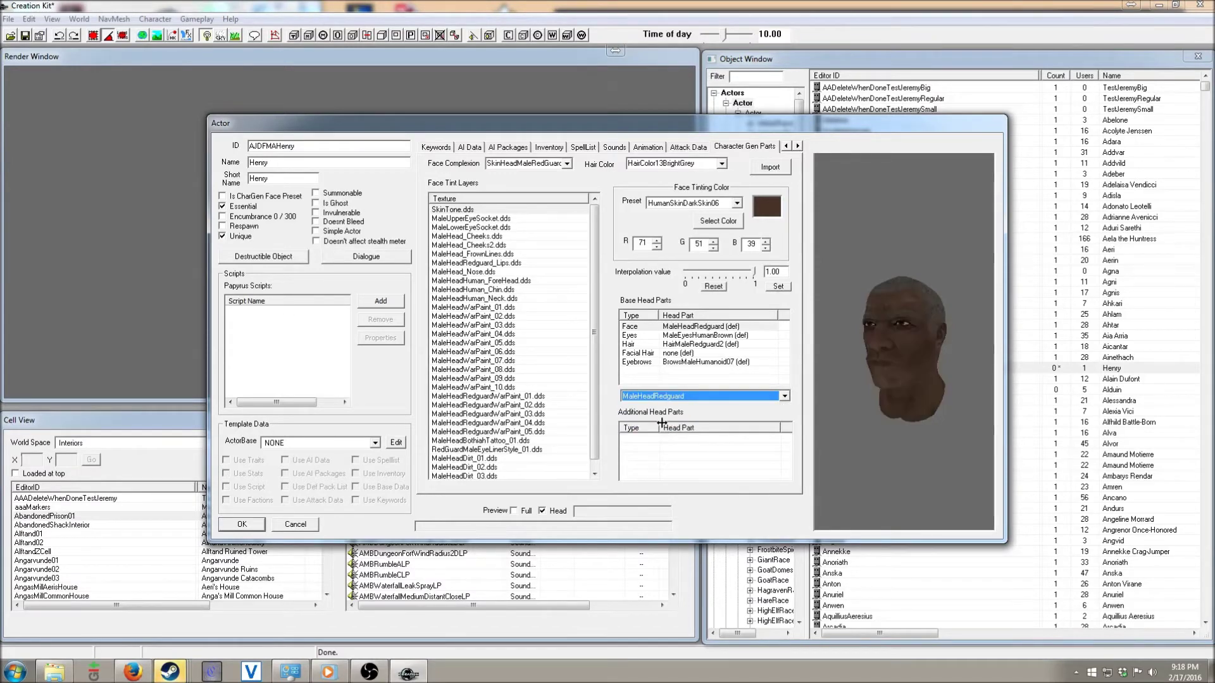
left_click_drag(829, 394, 932, 358)
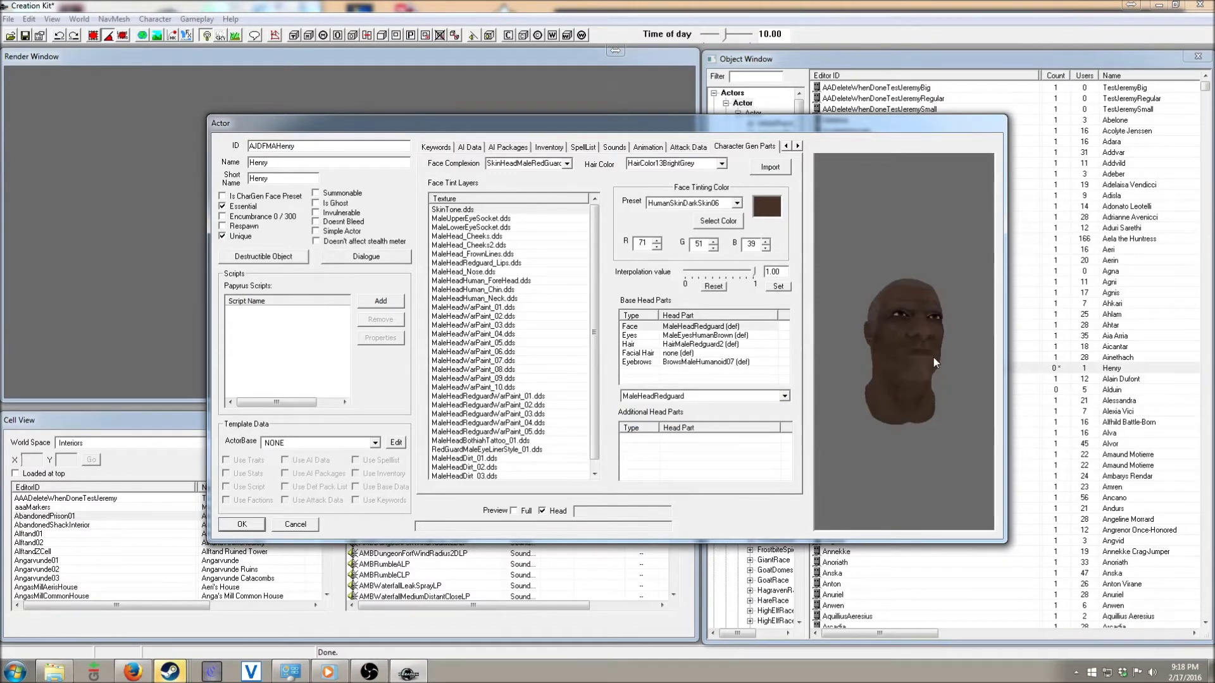
Set the eyes base head part to MaleEyesHumanDemon.
left_click(716, 336)
left_click(785, 396)
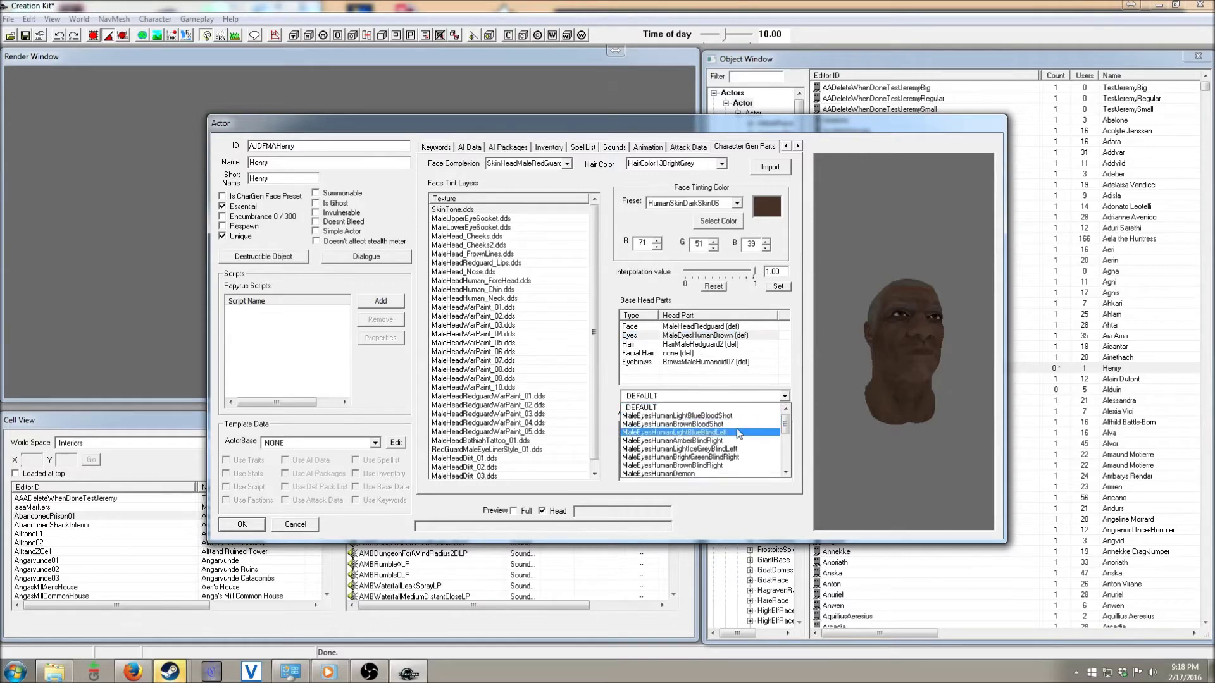
scroll(732, 440, "down", 3)
scroll(729, 435, "down", 2)
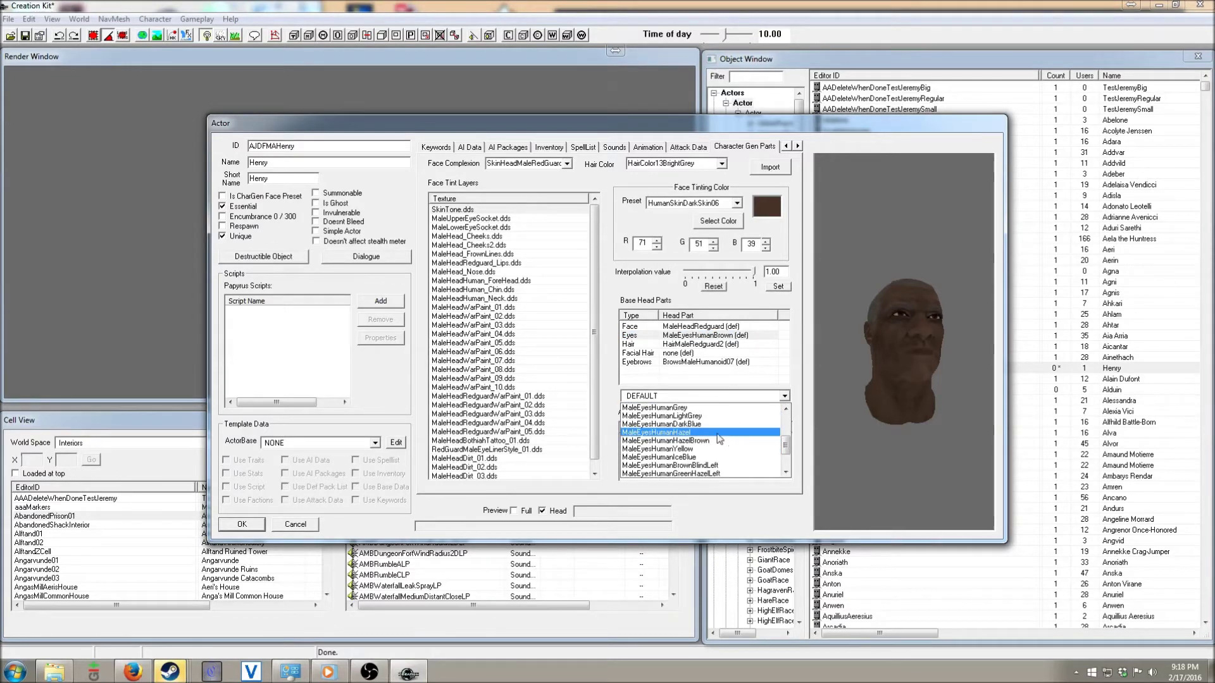
left_click(707, 426)
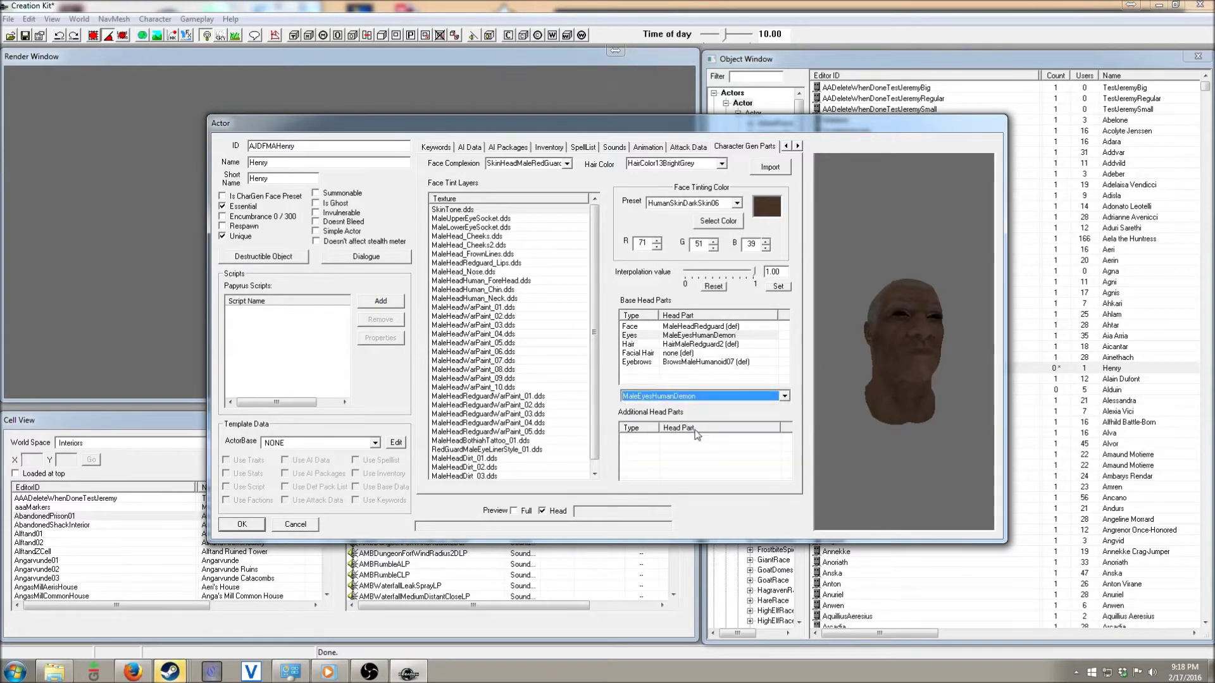
Try HairMaleNord16 as the hair base head part, and settle on HairMaleRedguard3.
left_click(732, 344)
left_click(775, 396)
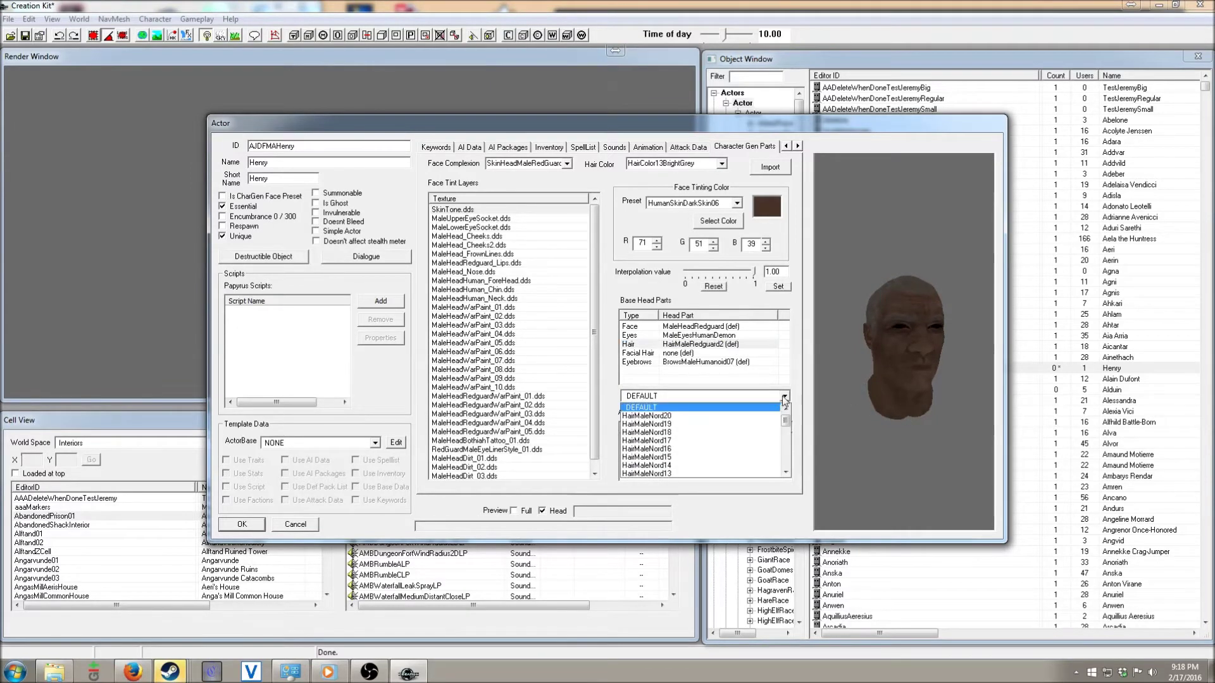
left_click(719, 449)
left_click_drag(846, 366, 973, 371)
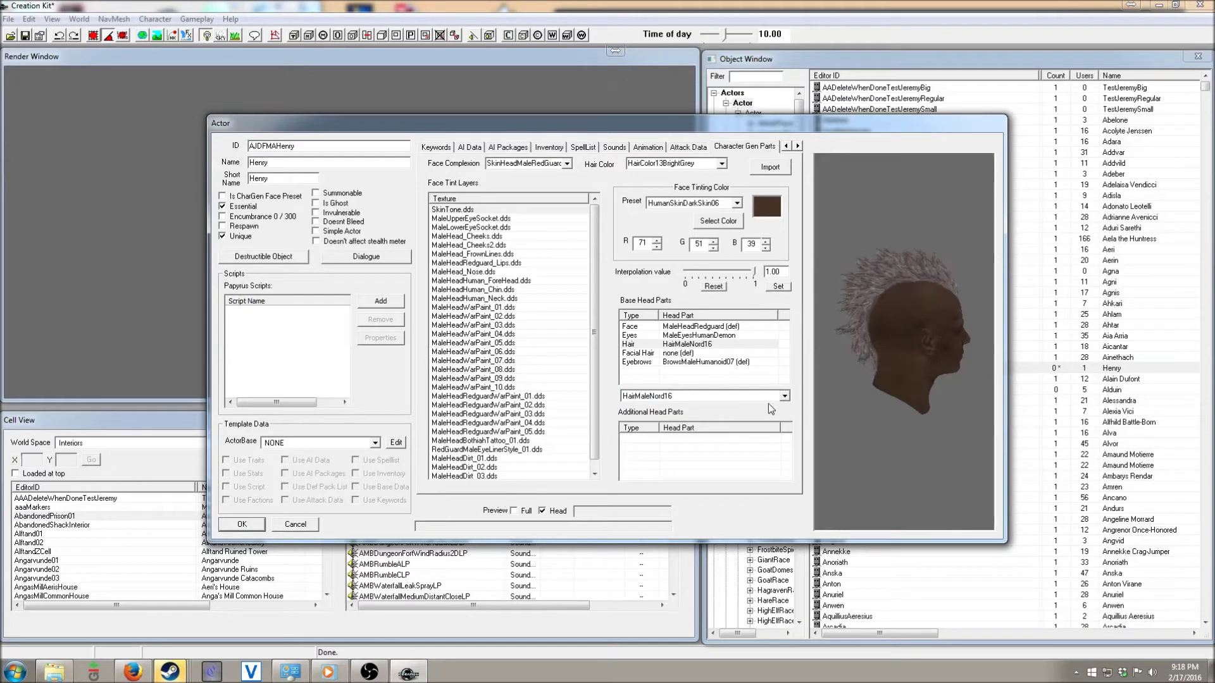
left_click(784, 396)
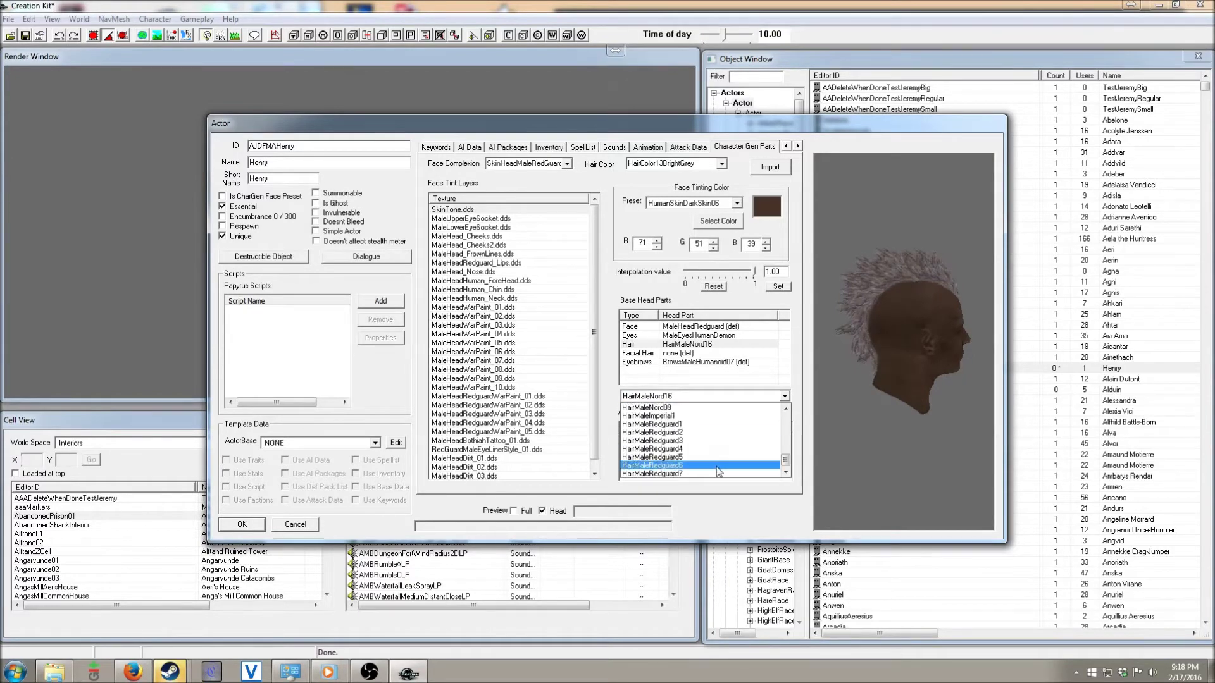
left_click(675, 450)
left_click_drag(883, 354, 725, 352)
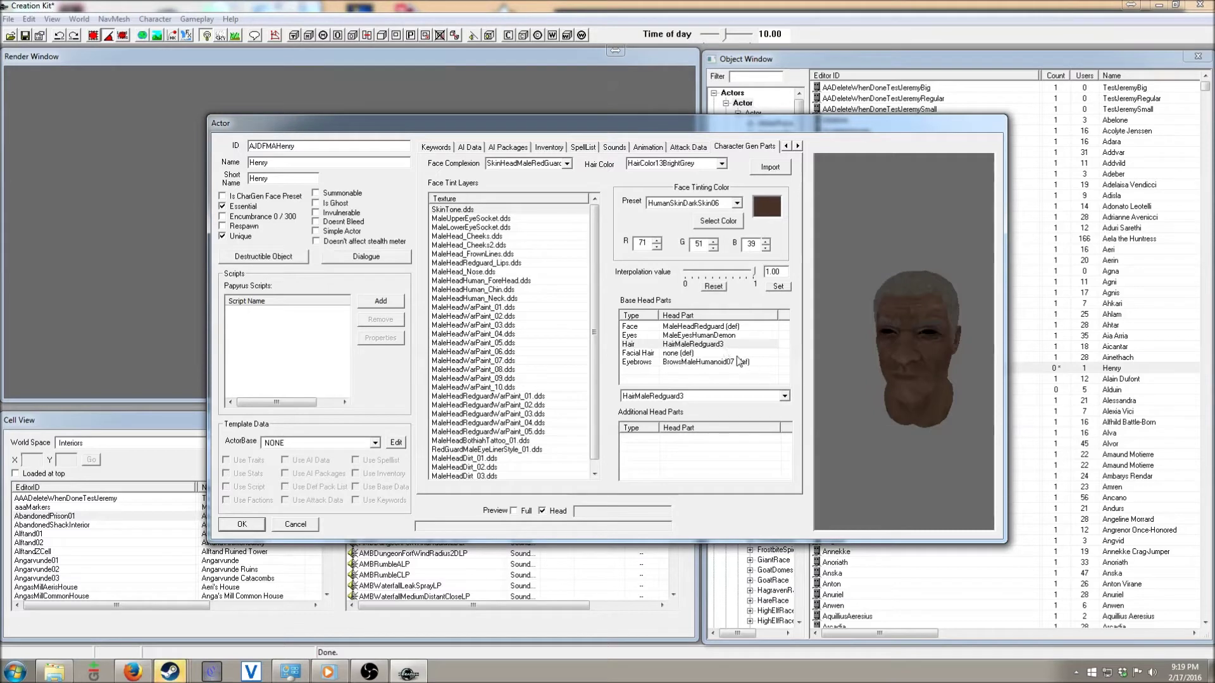
Set the facial hair base head part to HumanBeard23 and check it on the head preview.
left_click(737, 353)
left_click(784, 396)
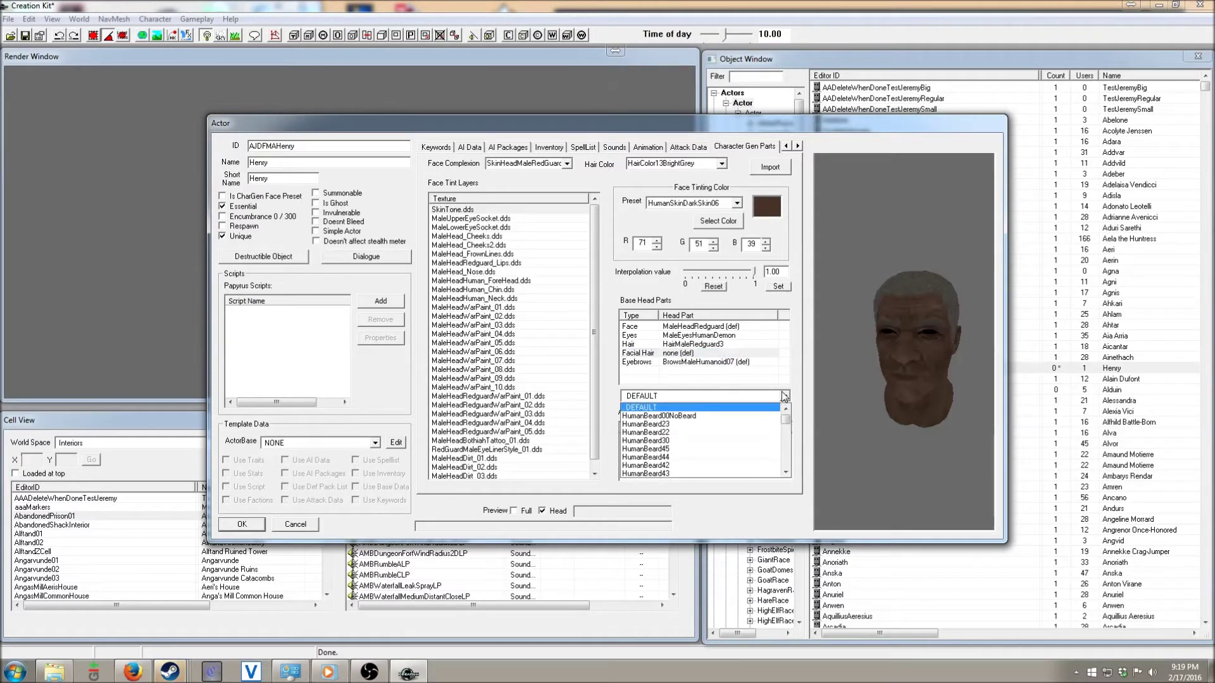
left_click(742, 425)
left_click_drag(876, 399, 901, 393)
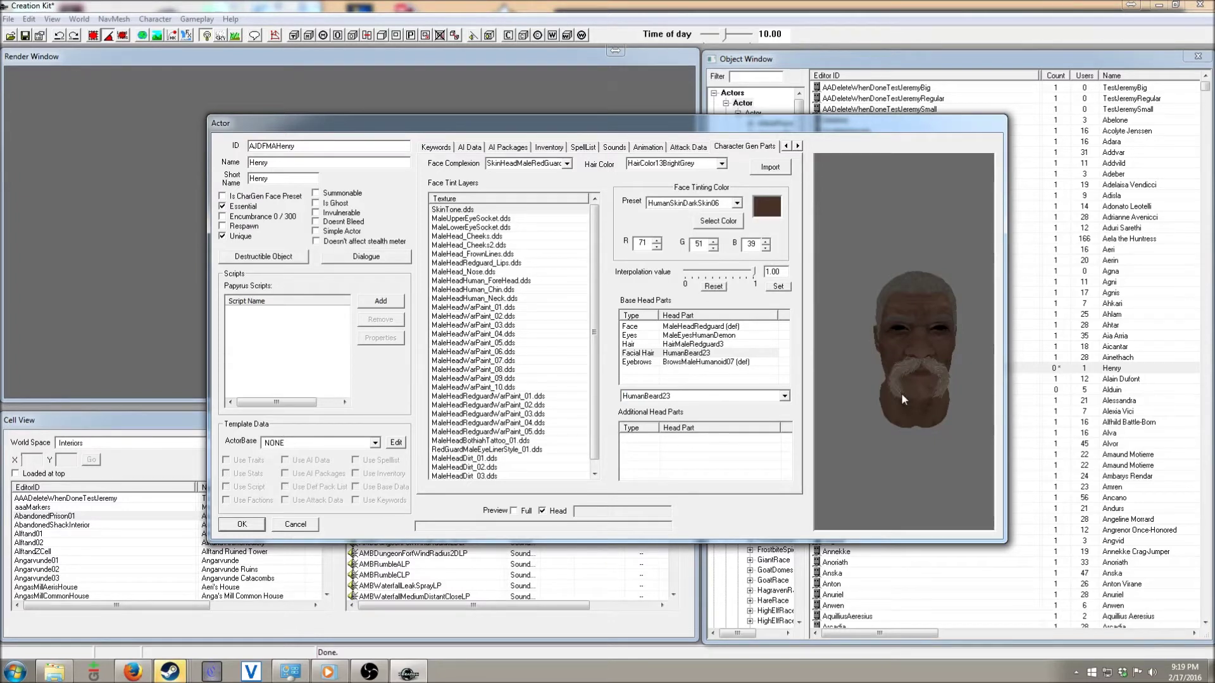
left_click(721, 354)
Try BrowsMaleHumanoid09 as the eyebrows base head part, and settle on BrowsMaleHumanoid03.
left_click(730, 363)
left_click(784, 397)
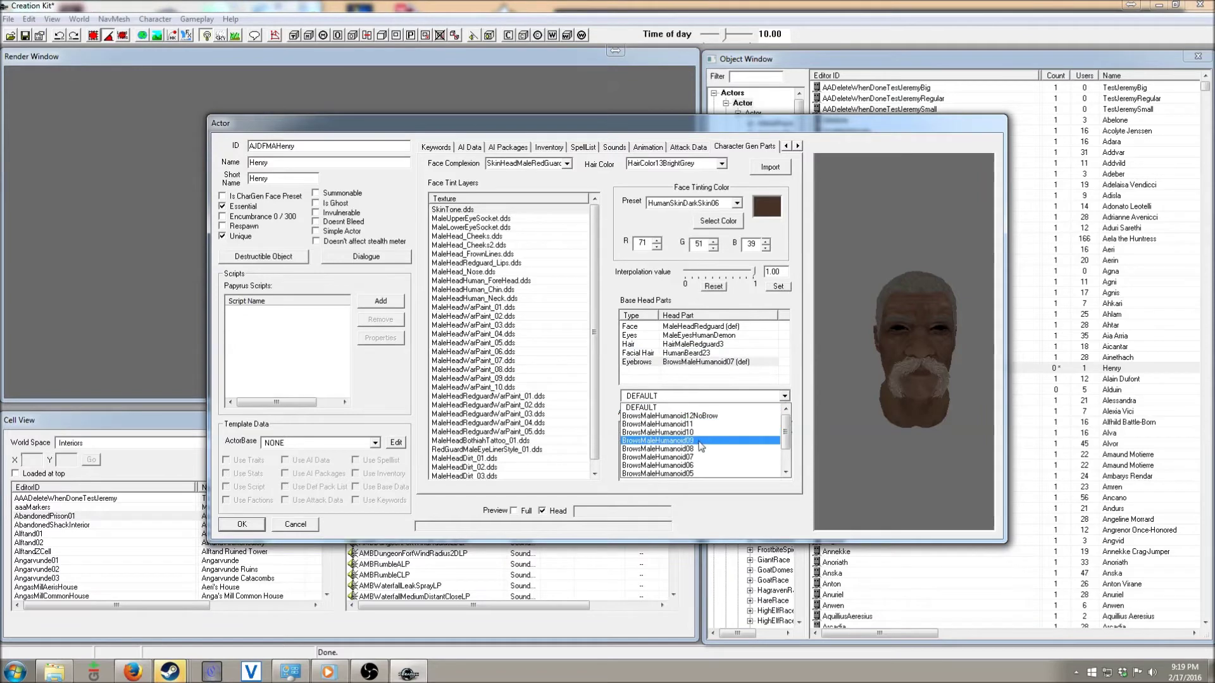
left_click(700, 447)
left_click(783, 397)
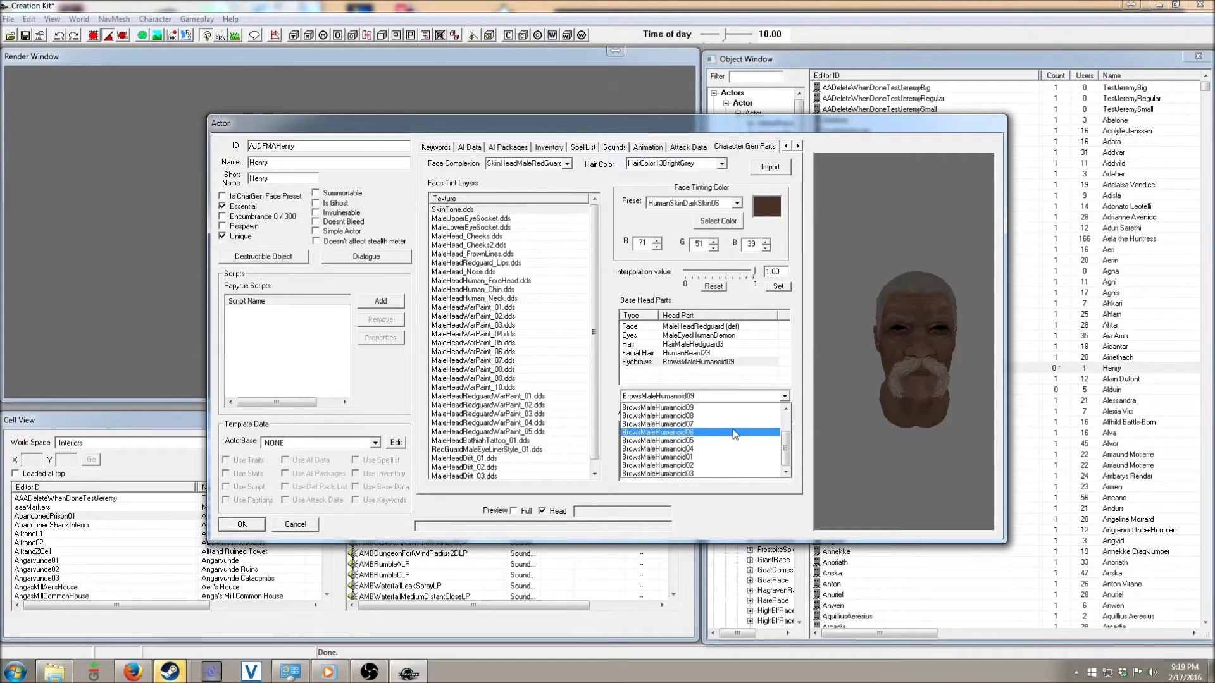
left_click(688, 470)
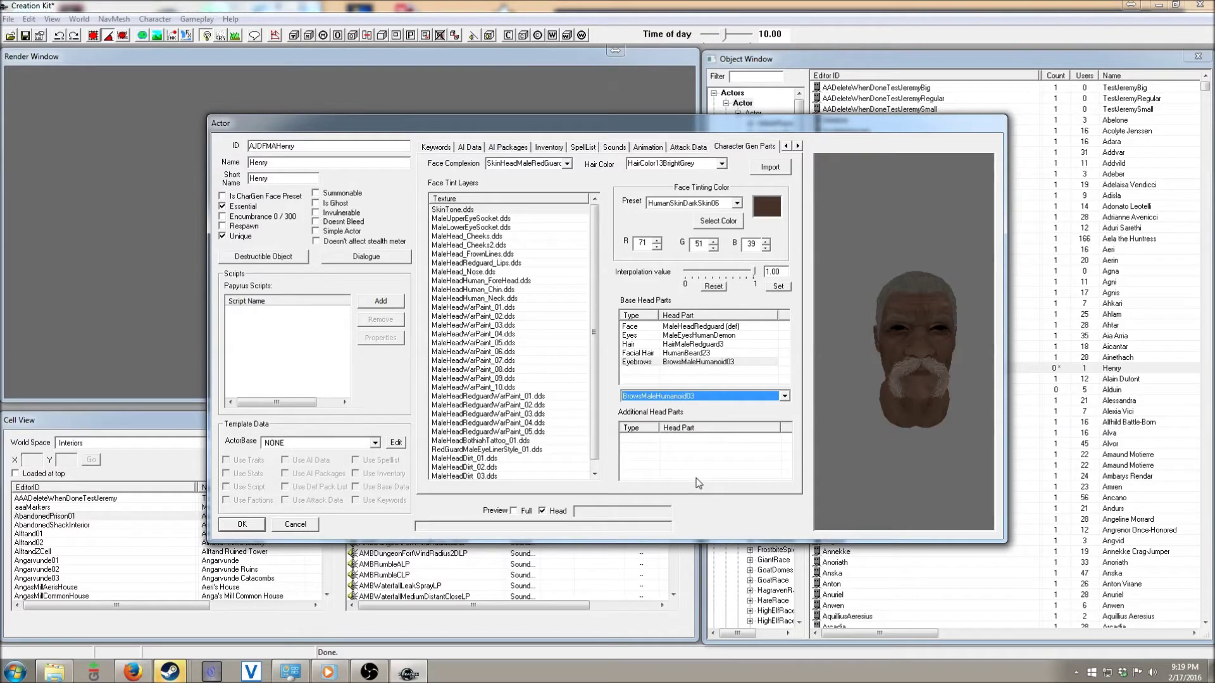
Raise the chin depth to its maximum in the actor's character generation morphs.
left_click(798, 146)
left_click(798, 146)
left_click(748, 147)
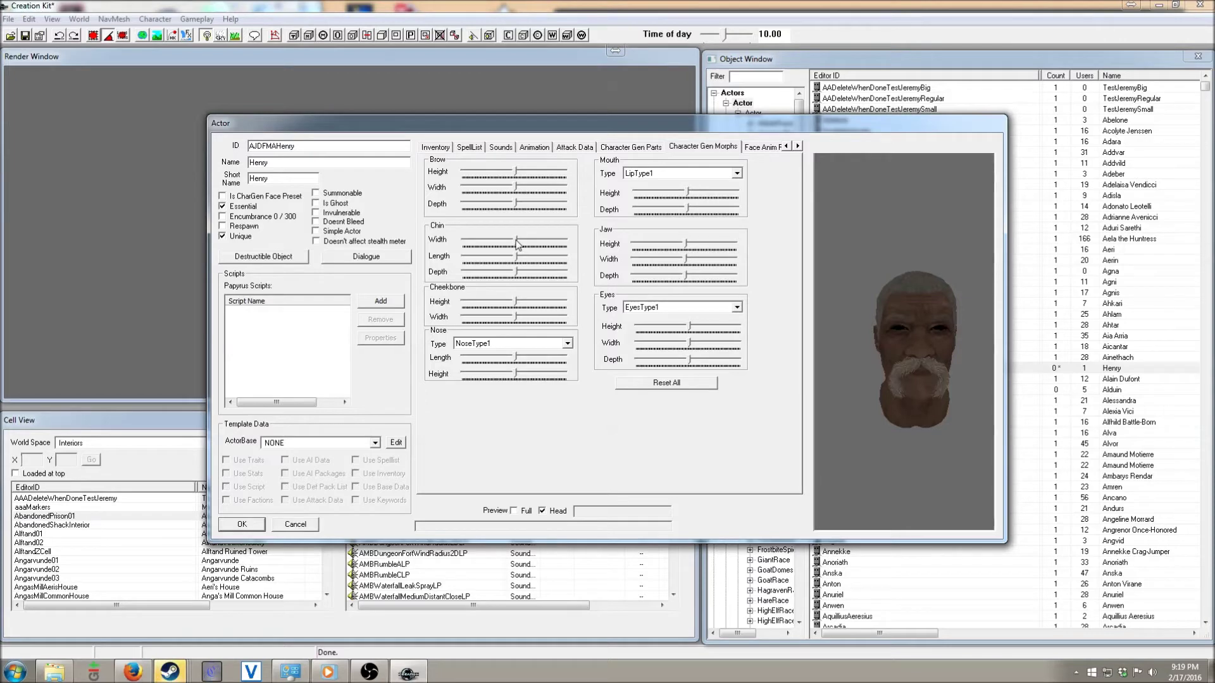
left_click_drag(516, 276, 664, 297)
mouse_move(835, 361)
left_mouse_down()
mouse_move(915, 361)
mouse_move(837, 347)
left_mouse_up()
Look at the face animation preview settings, and inspect the actor's full-body preview.
left_click(798, 147)
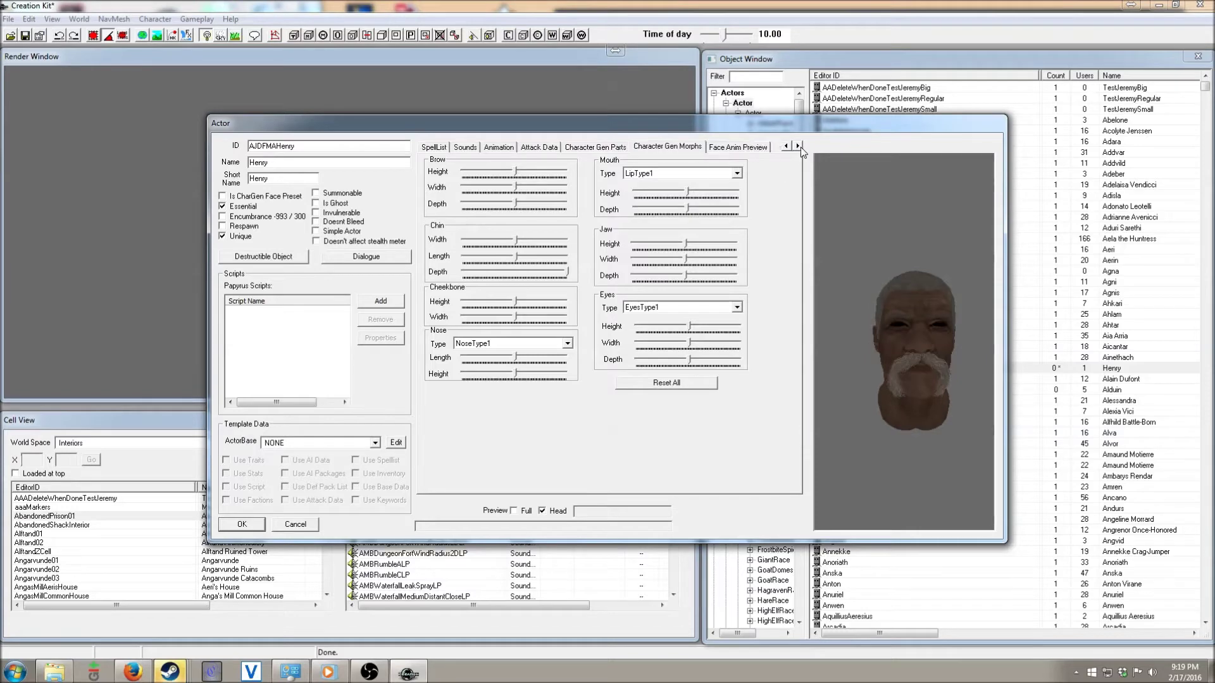
left_click(750, 147)
left_click(693, 148)
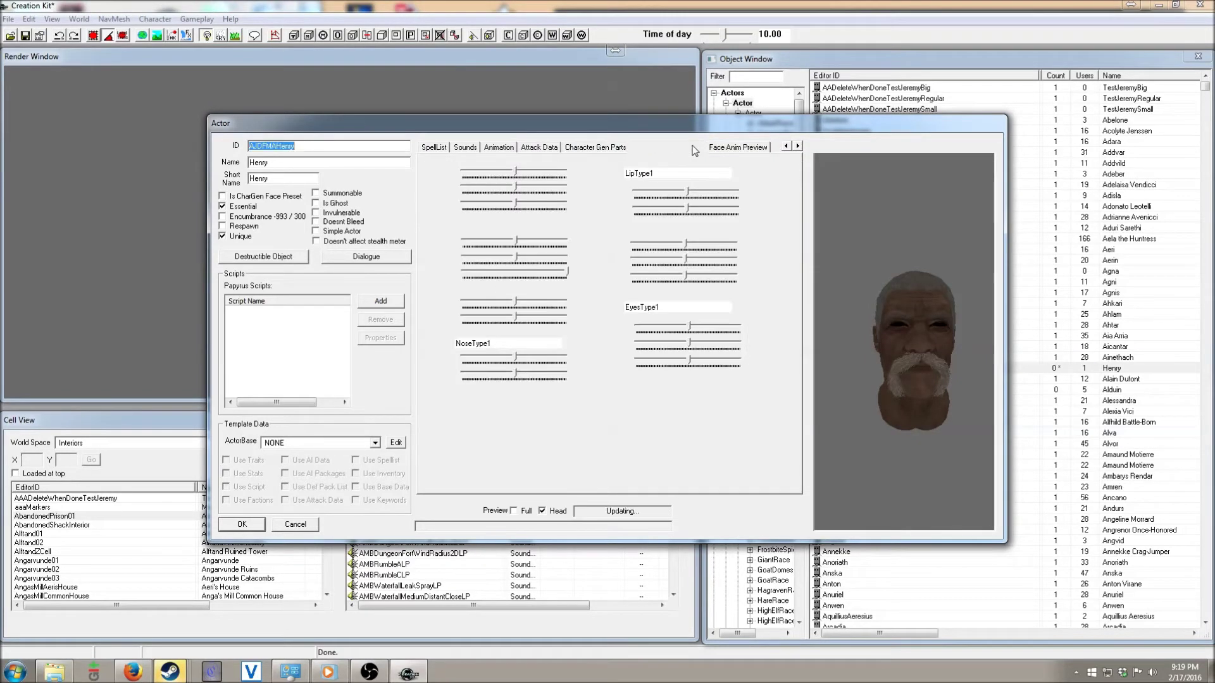
left_click(514, 510)
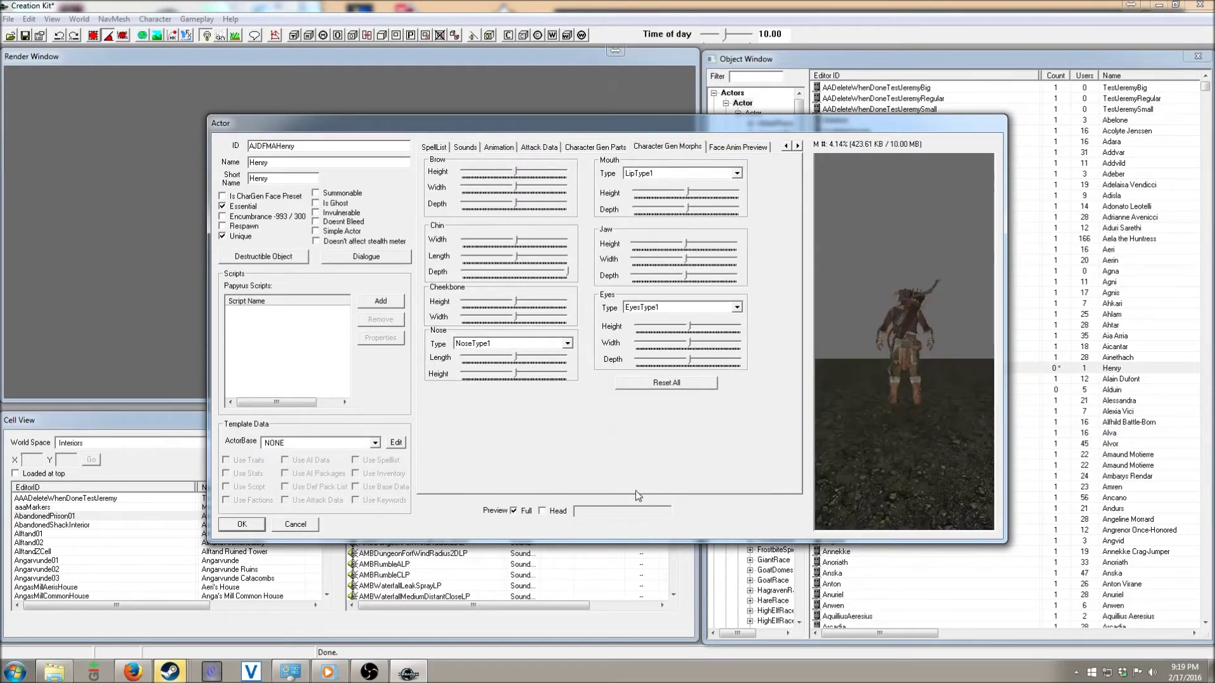
left_click_drag(888, 386, 647, 369)
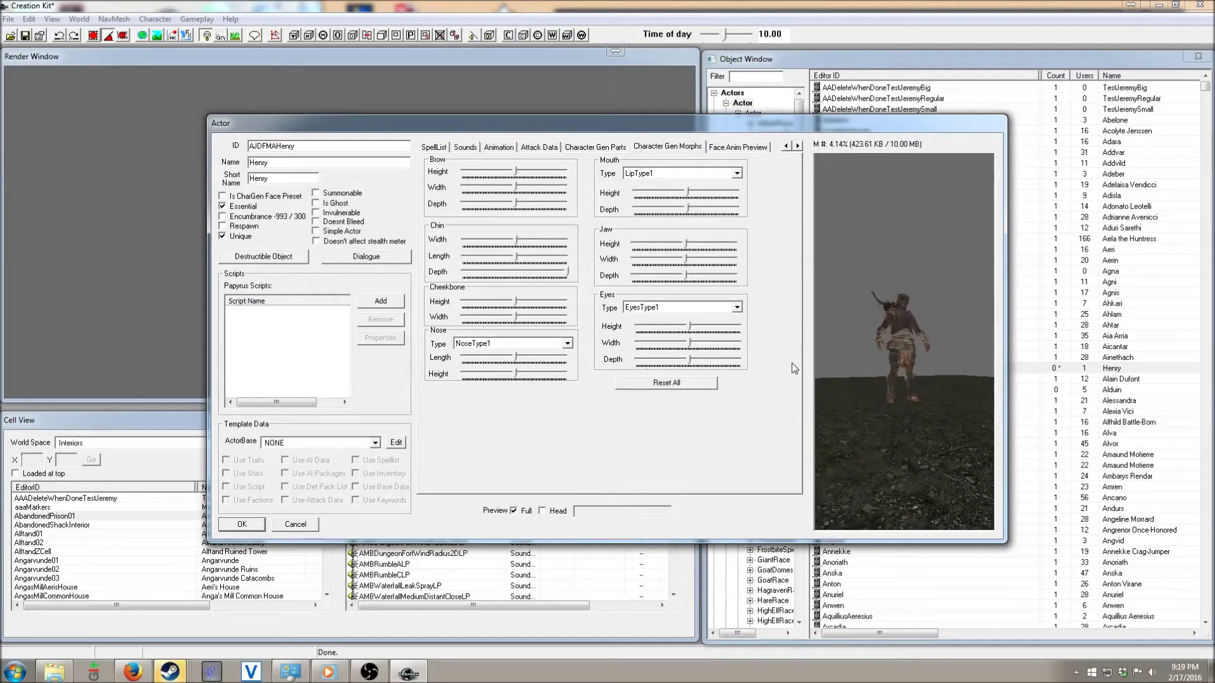
scroll(858, 353, "up", 4)
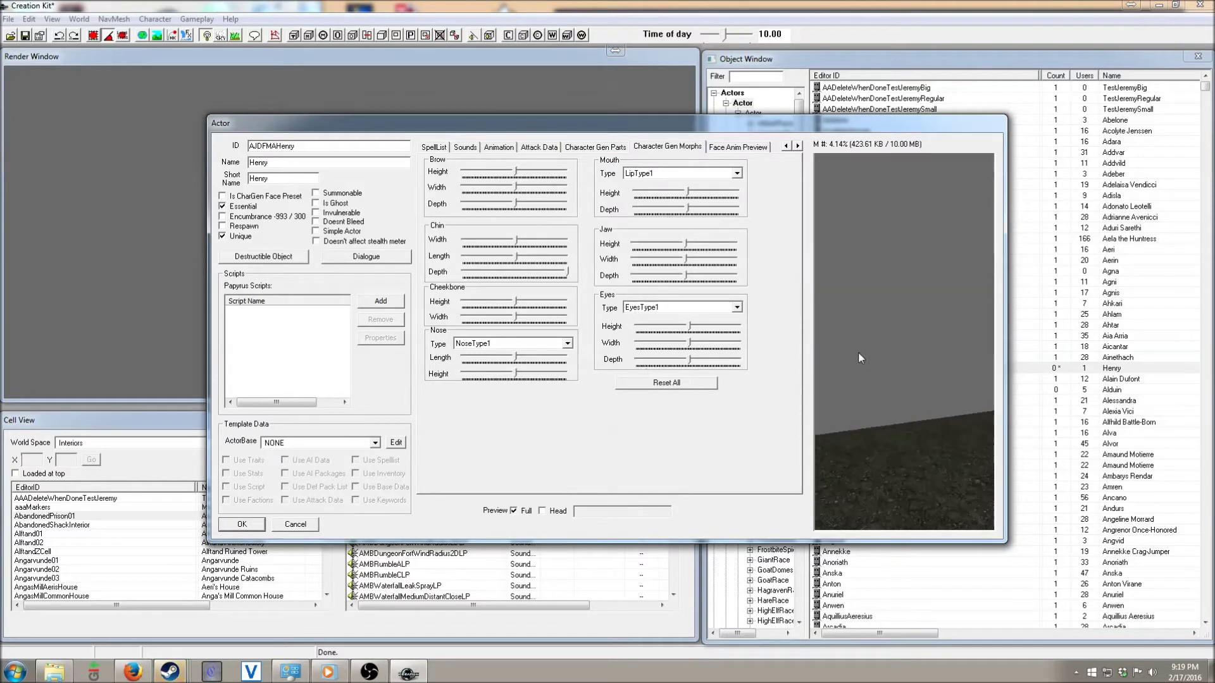
Change the actor's default outfit to ArmorIronNoHelmetOutfit.
scroll(858, 352, "down", 5)
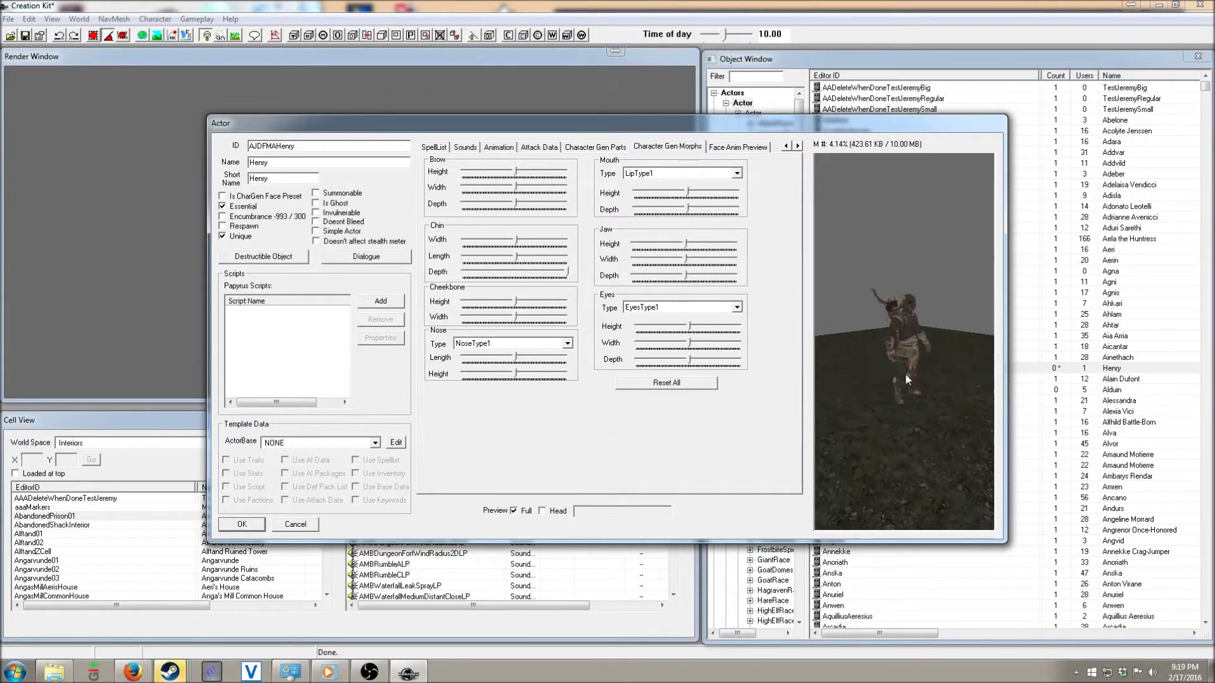
left_click(785, 146)
left_click(785, 146)
left_click(786, 146)
left_click(785, 146)
left_click(552, 149)
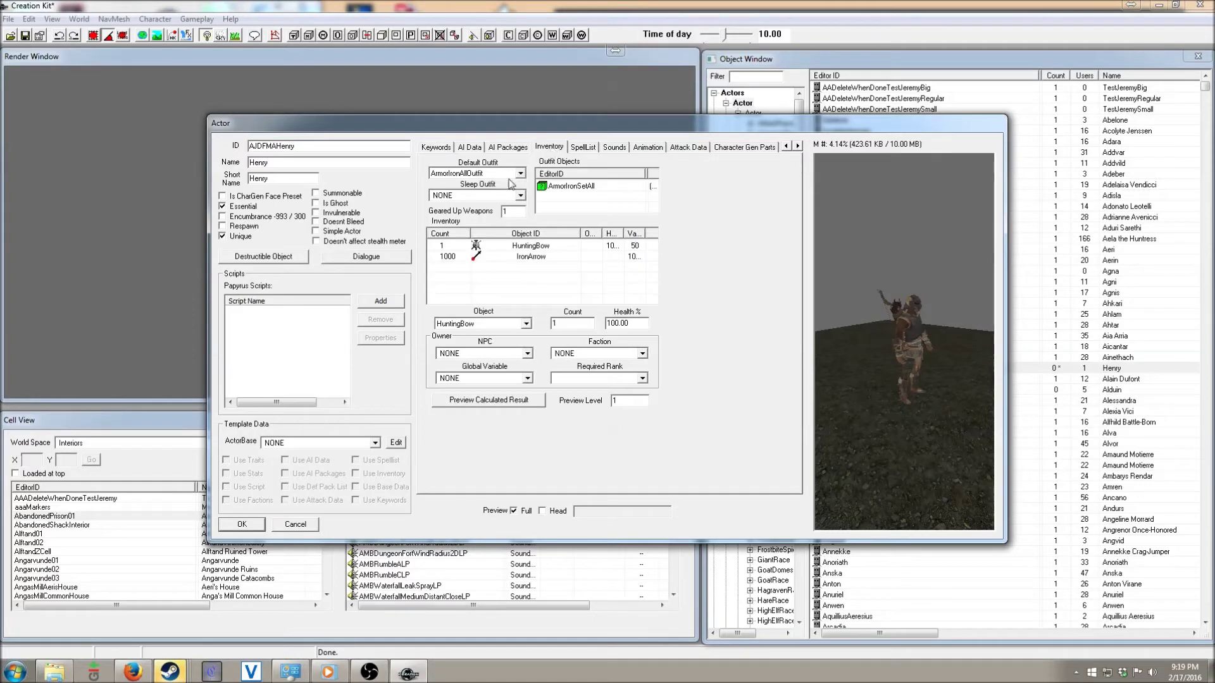
left_click(518, 175)
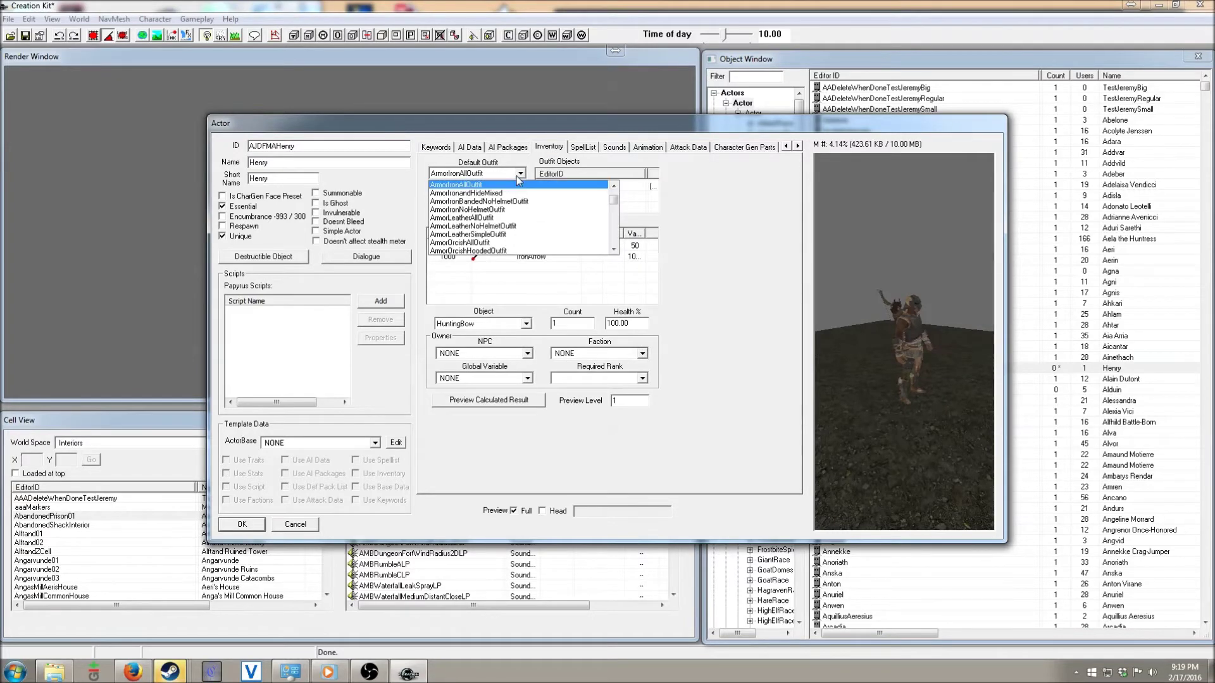
left_click(503, 211)
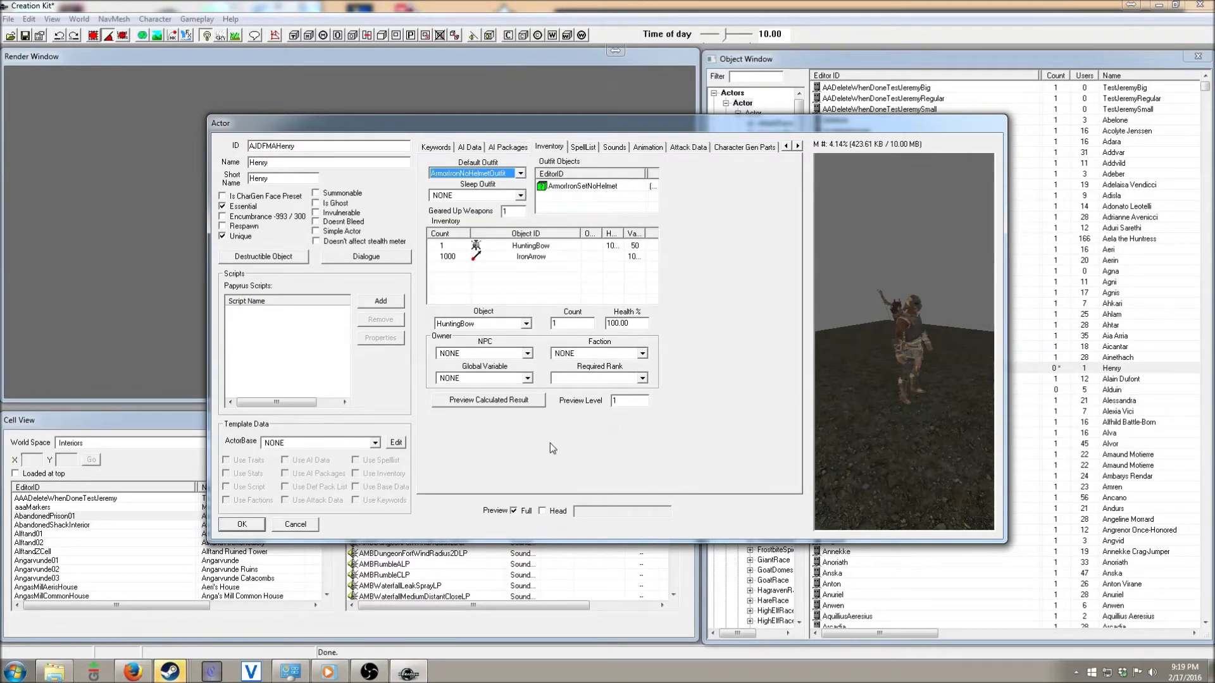
Inspect the actor's full-body preview from several angles and accept the actor's settings.
left_click(888, 350)
left_click_drag(890, 317, 816, 309)
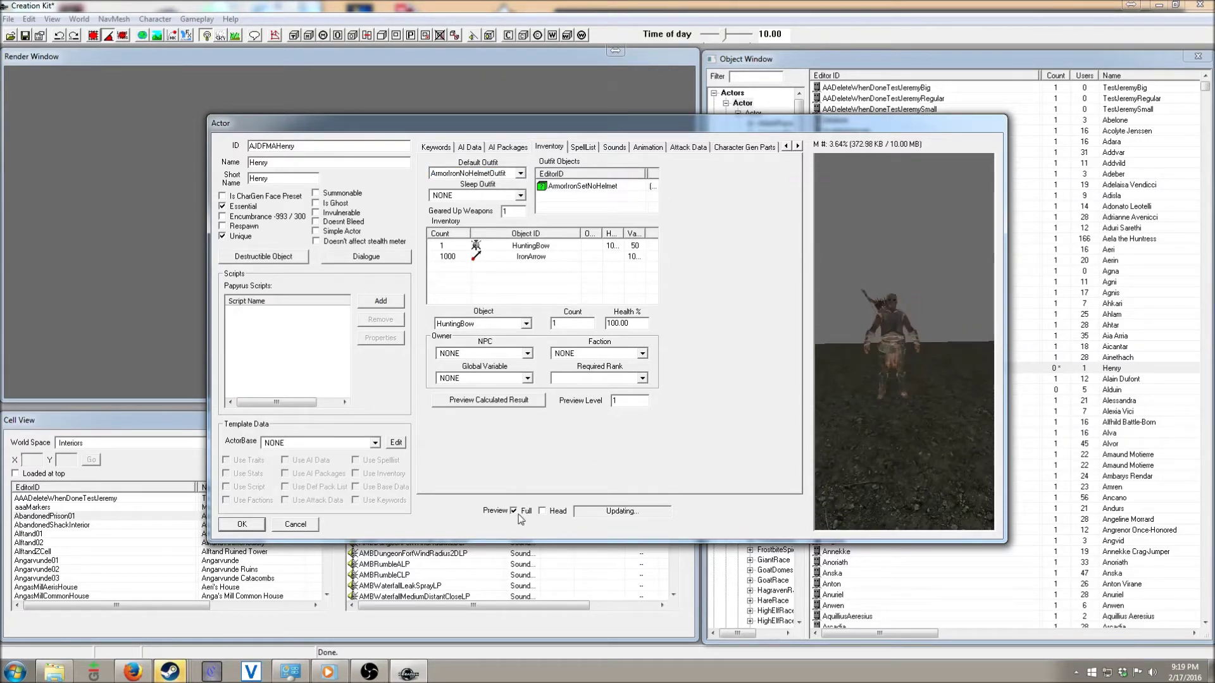
left_click_drag(823, 368, 902, 356)
scroll(902, 355, "up", 5)
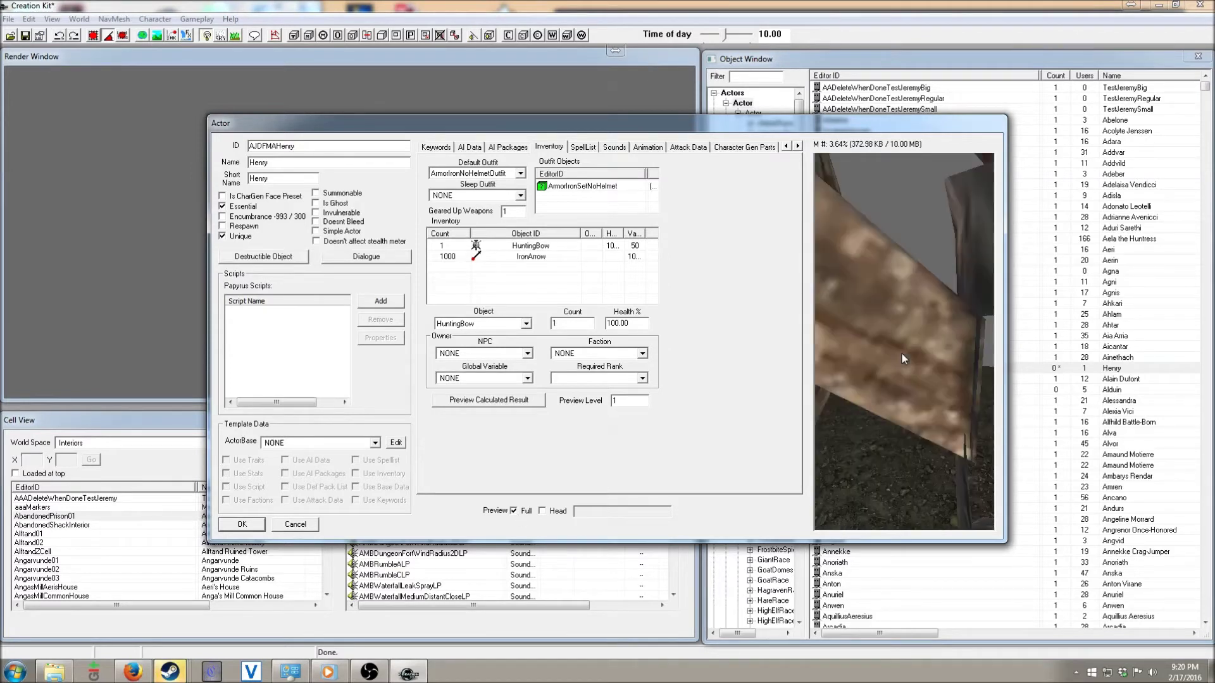
scroll(900, 352, "down", 5)
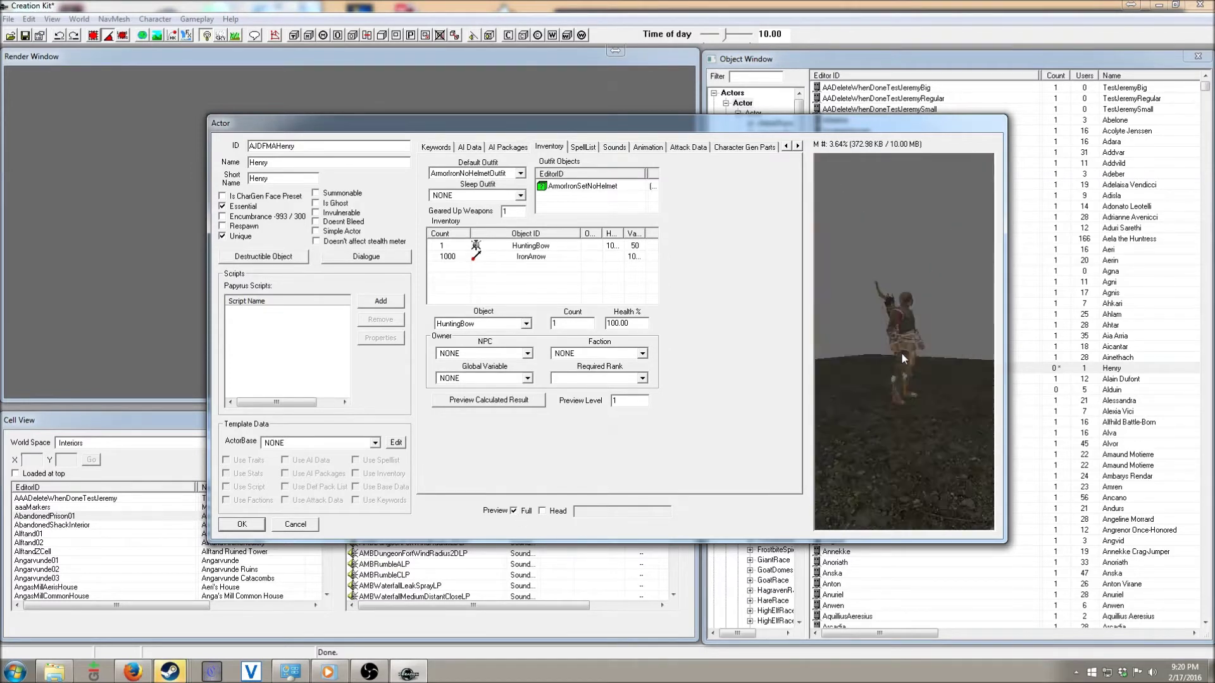
left_click_drag(882, 380, 921, 369)
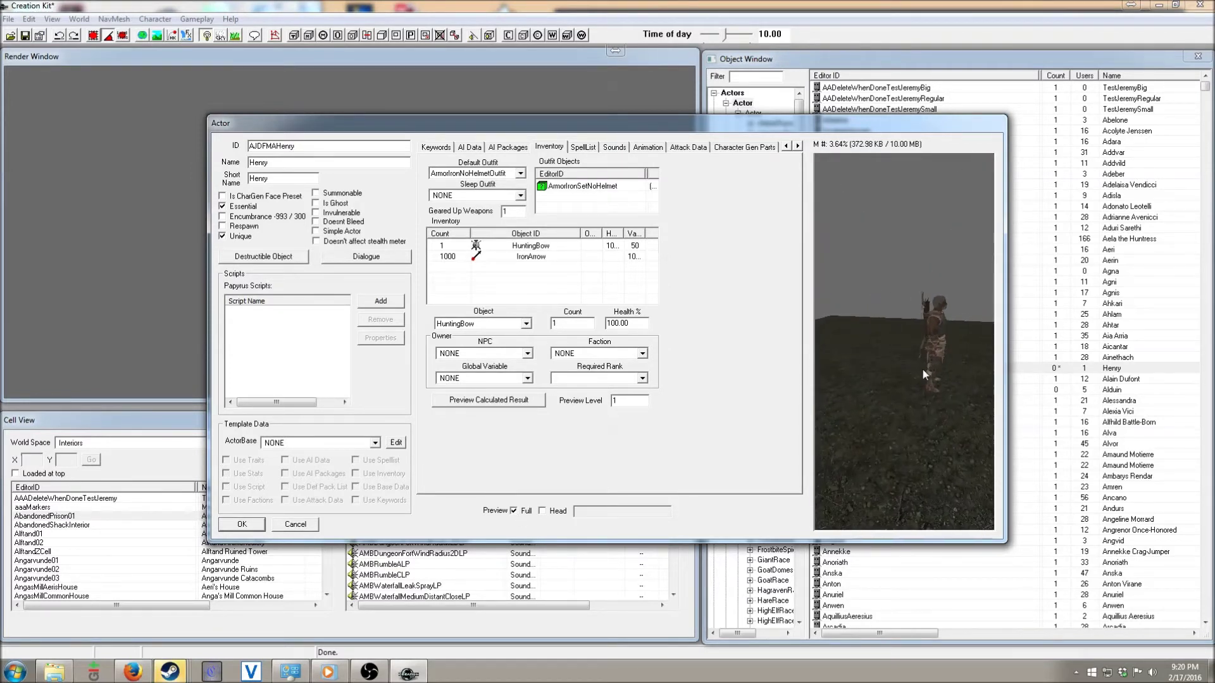
left_click(242, 525)
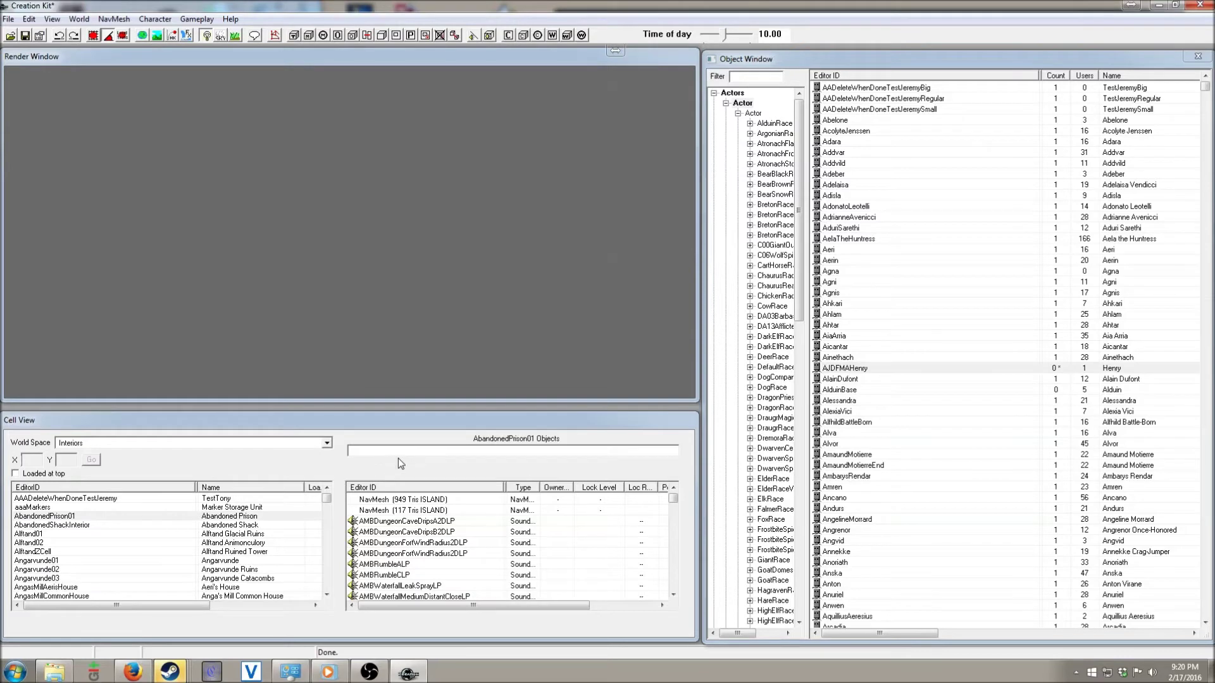
Load the WhiterunDrunkenHuntsman interior cell for editing, accepting all animation warnings.
left_click_drag(327, 499, 311, 574)
left_click(117, 561)
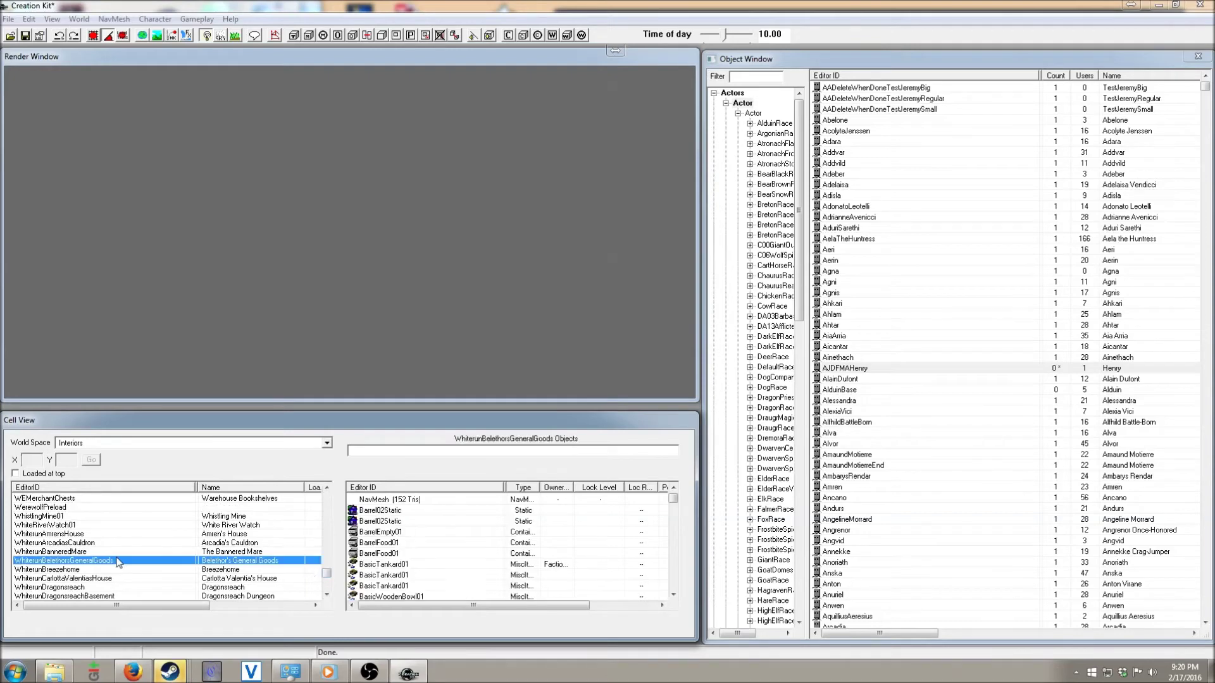
left_click(132, 546)
left_click(125, 553)
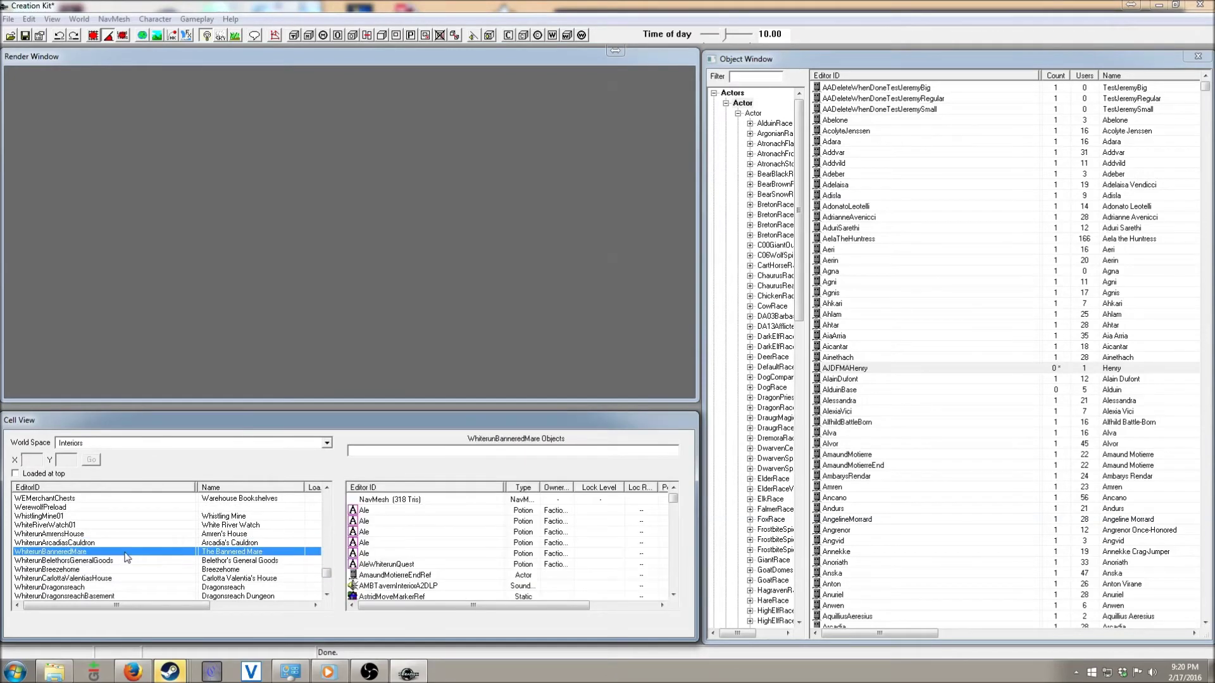
scroll(125, 553, "down", 1)
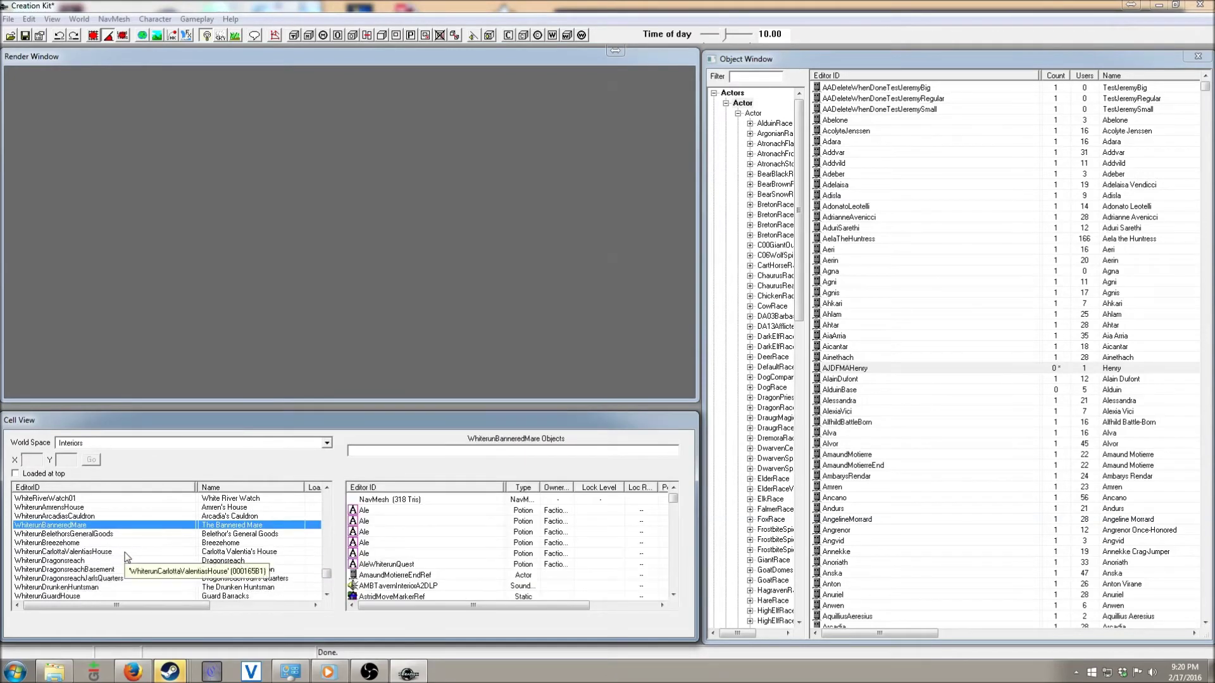
left_click(95, 587)
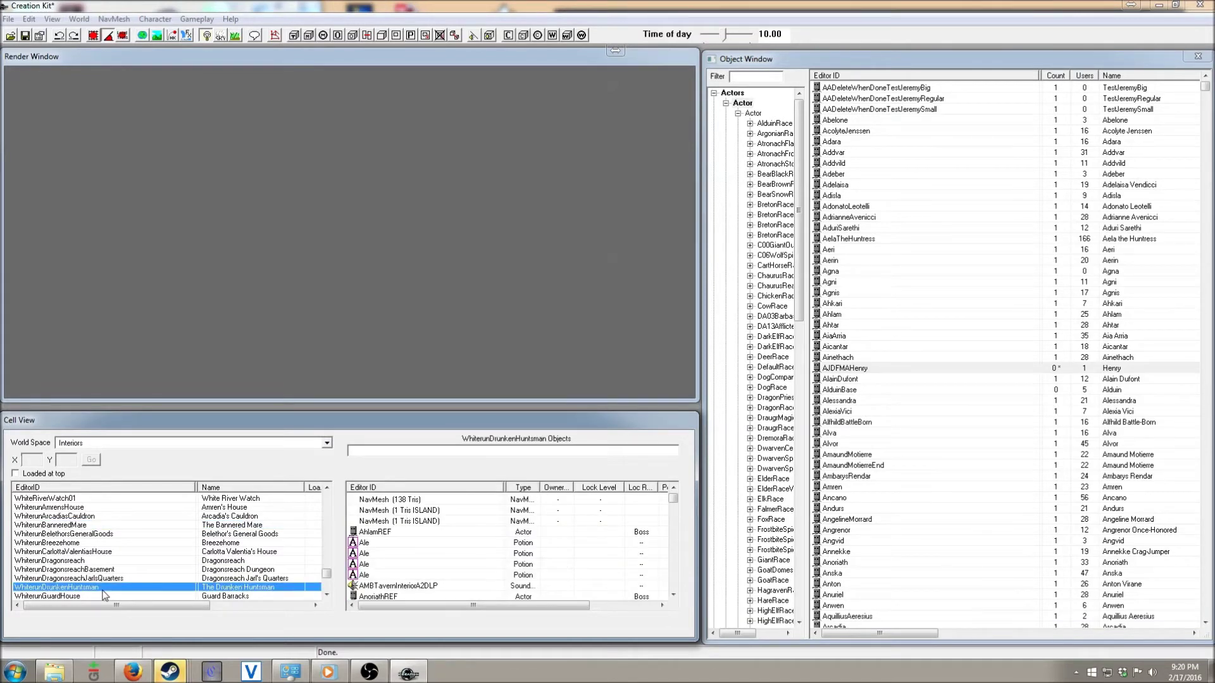
double_click(103, 588)
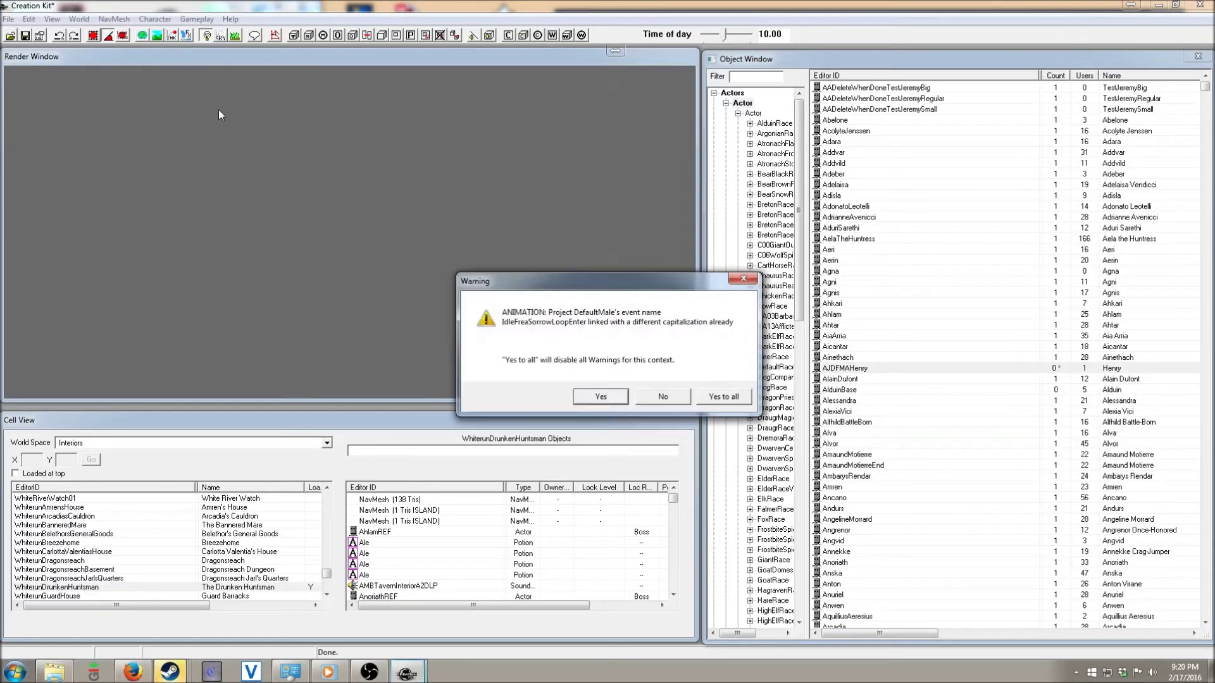
left_click(714, 397)
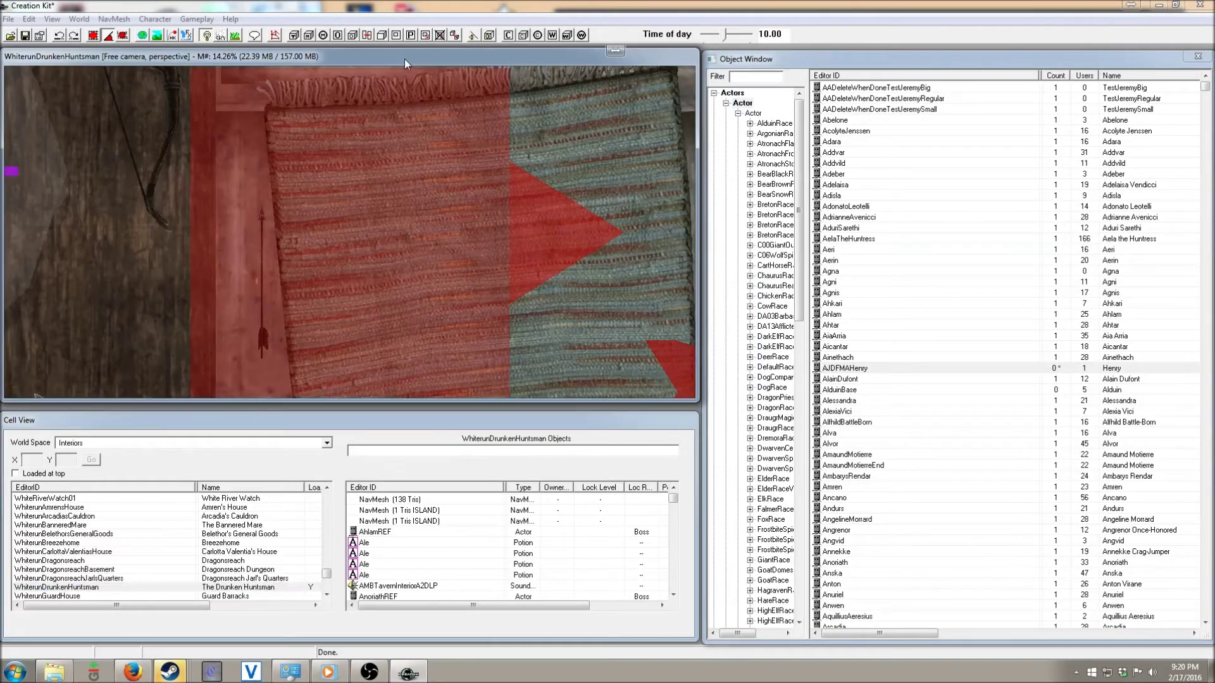
Place the AJDFMAHenry actor on the open floor beside the counter in the Drunken Huntsman.
scroll(403, 145, "down", 6)
middle_click_drag(403, 145, 697, 65, "shift")
scroll(459, 121, "up", 6)
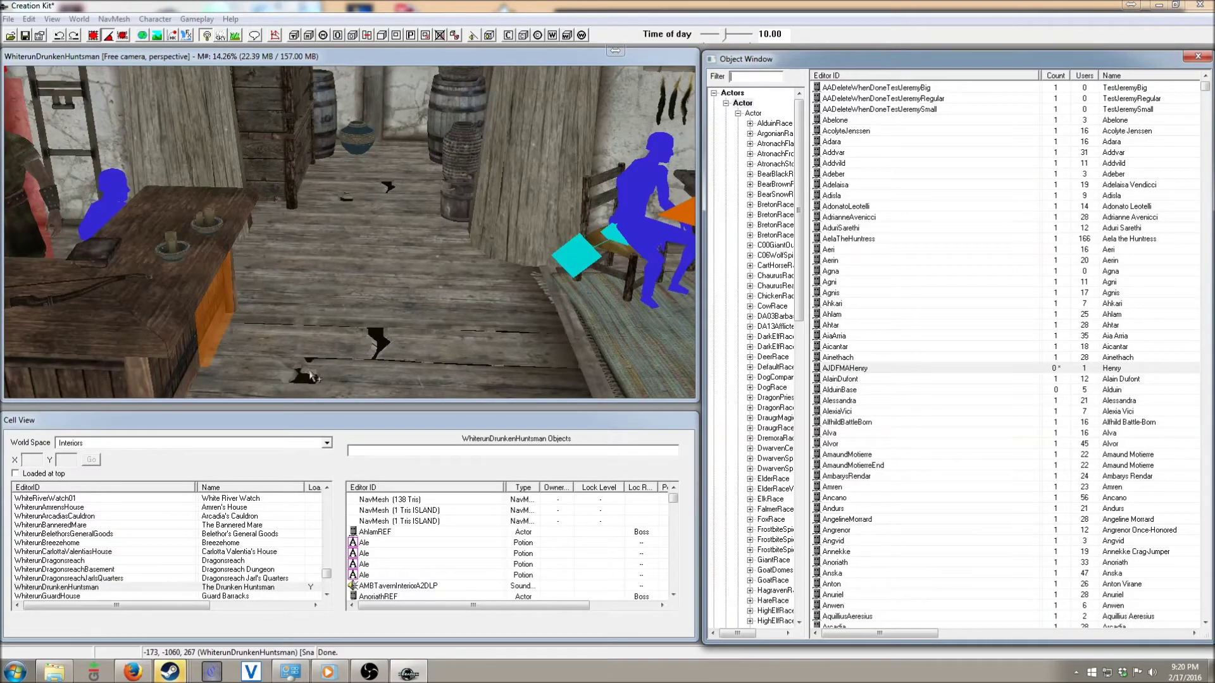
left_click_drag(310, 374, 308, 372)
scroll(310, 372, "down", 5)
middle_click_drag(310, 372, 323, 229, "shift")
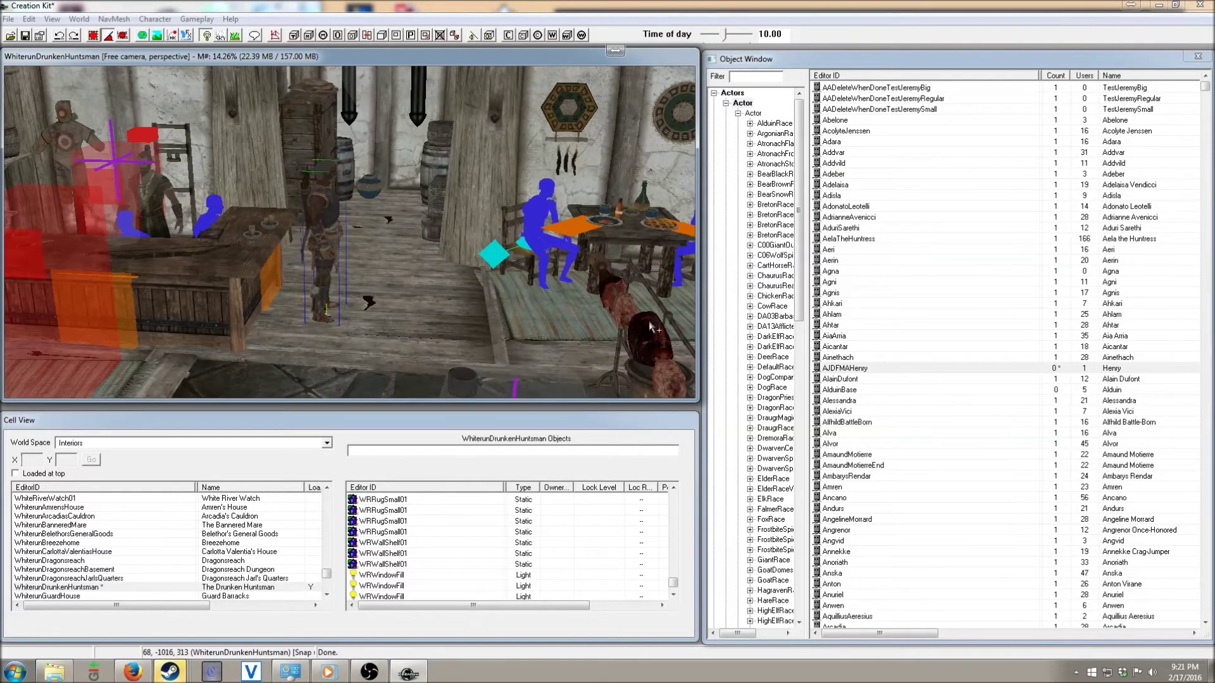
left_click(865, 370)
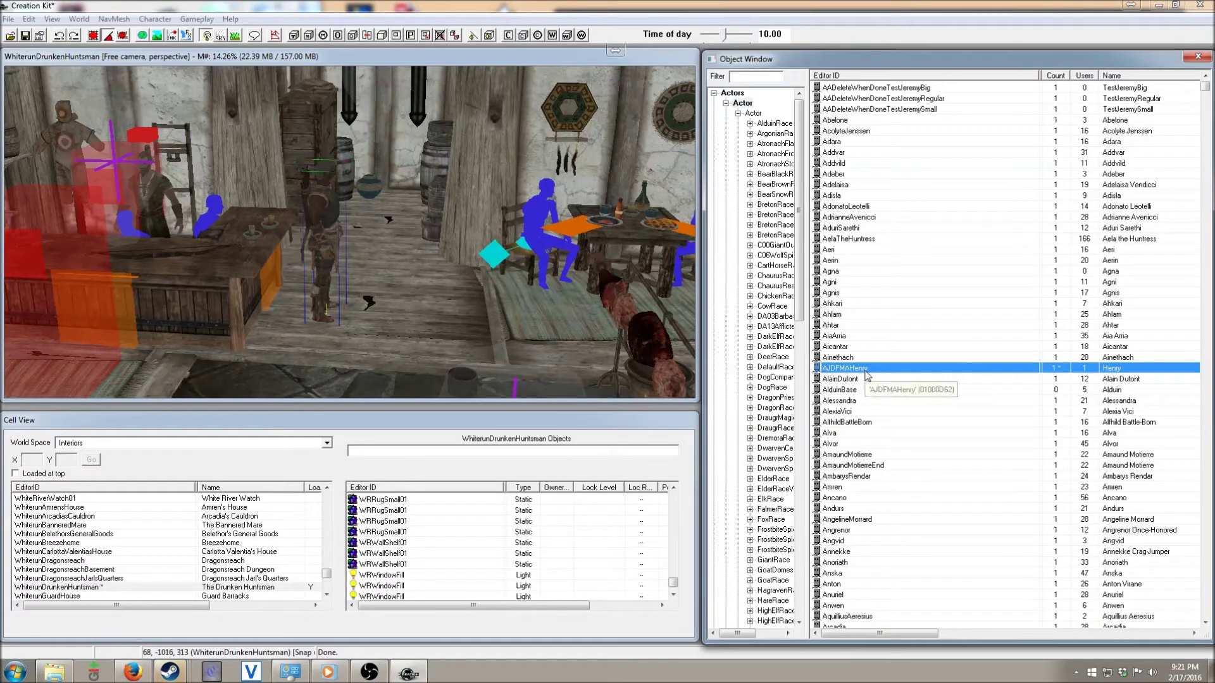
key("ctrl+F4")
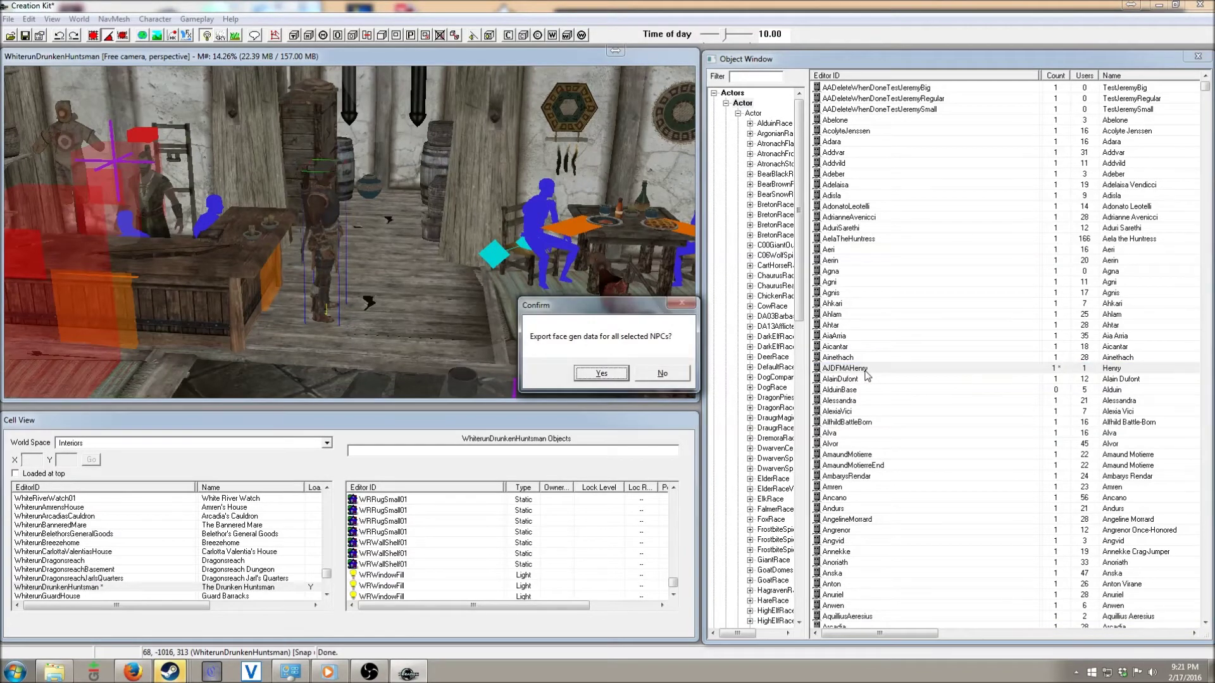
left_click(668, 374)
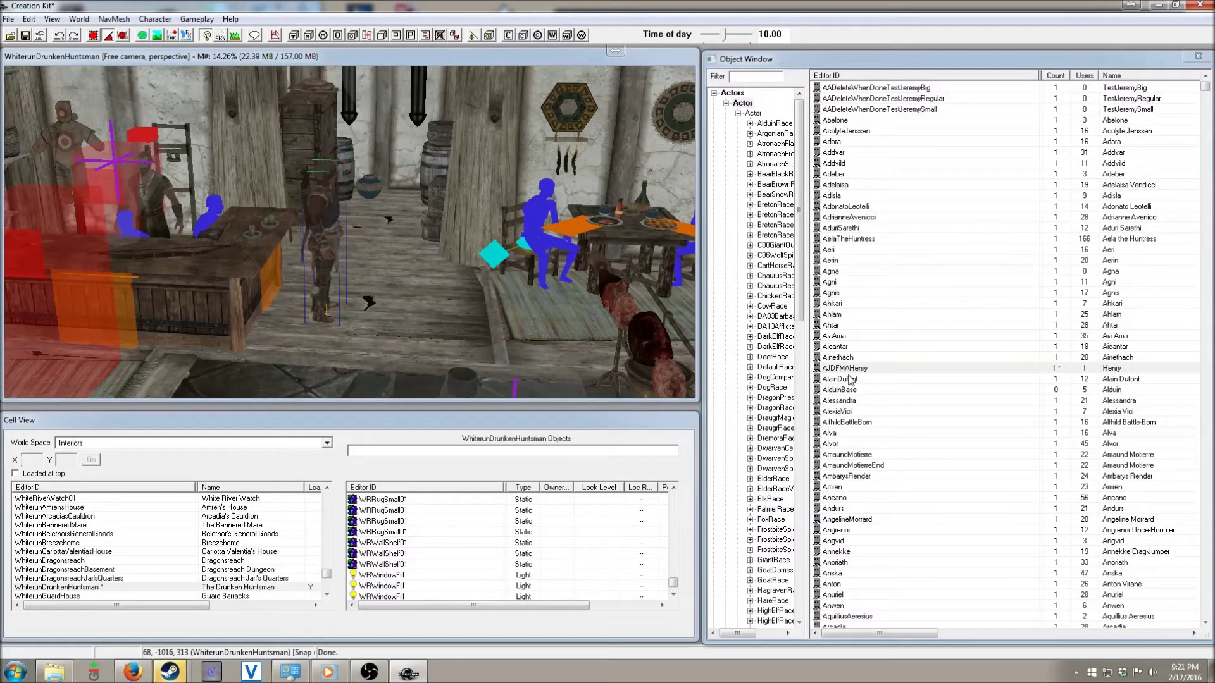
Export the face gen data for the AJDFMAHenry actor.
left_click(850, 380)
left_click(863, 369)
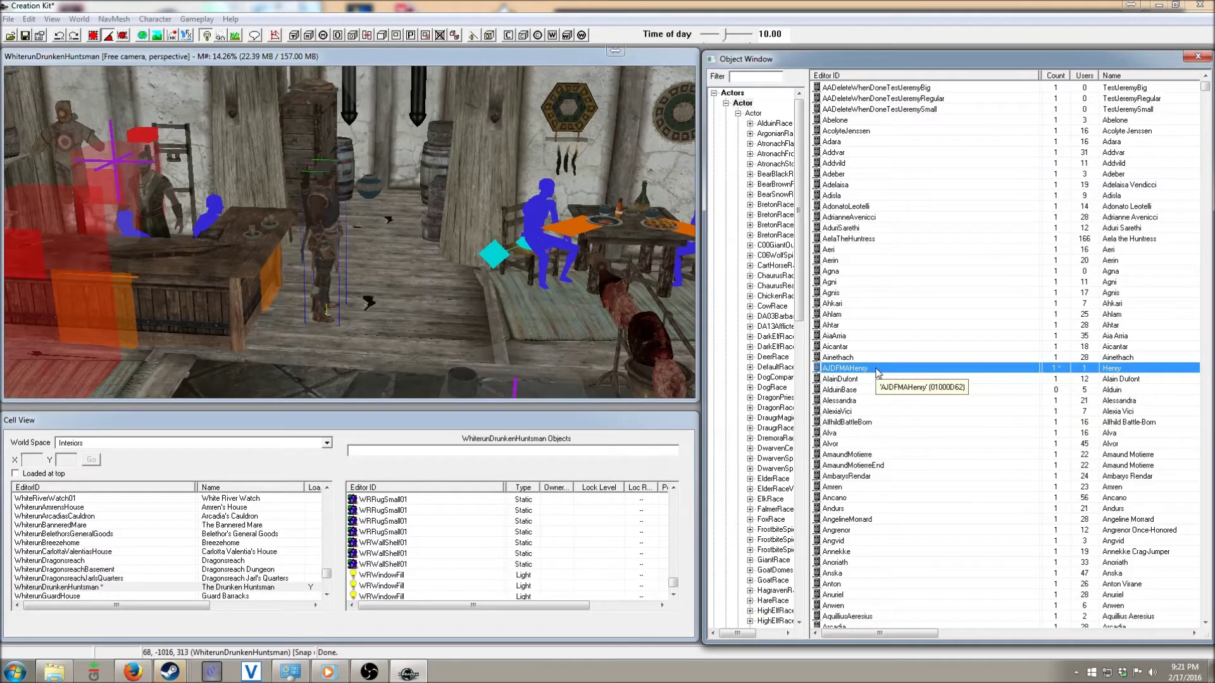
key("ctrl+F4")
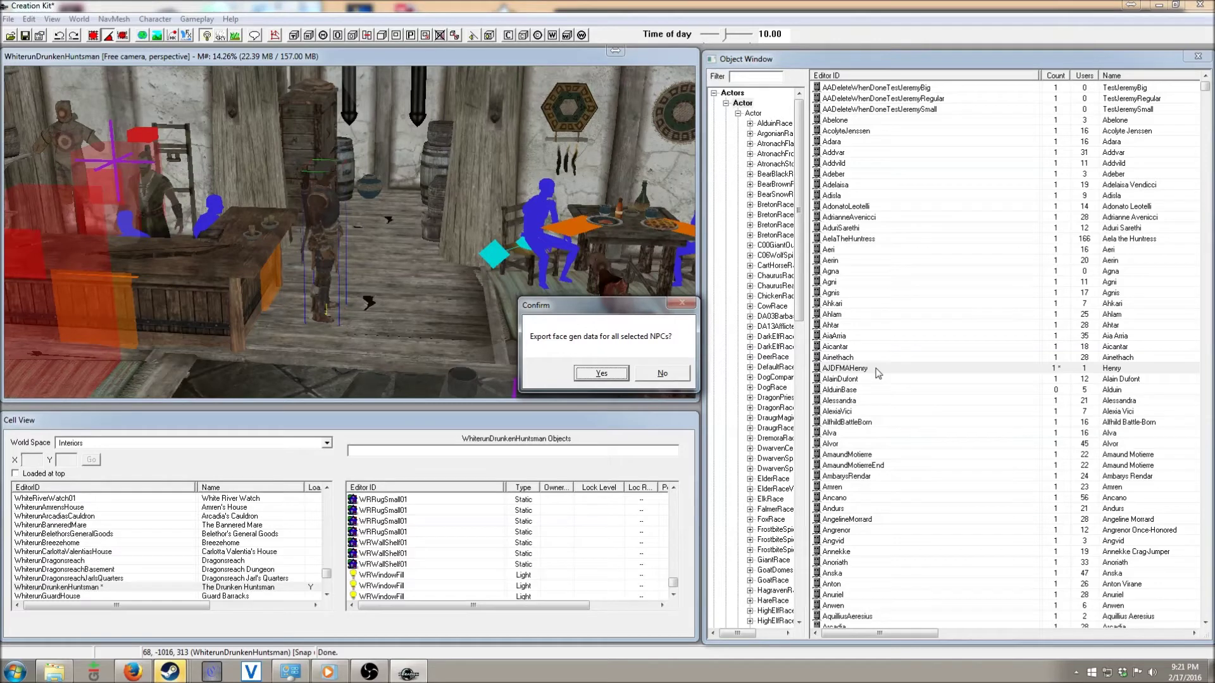
left_click(595, 373)
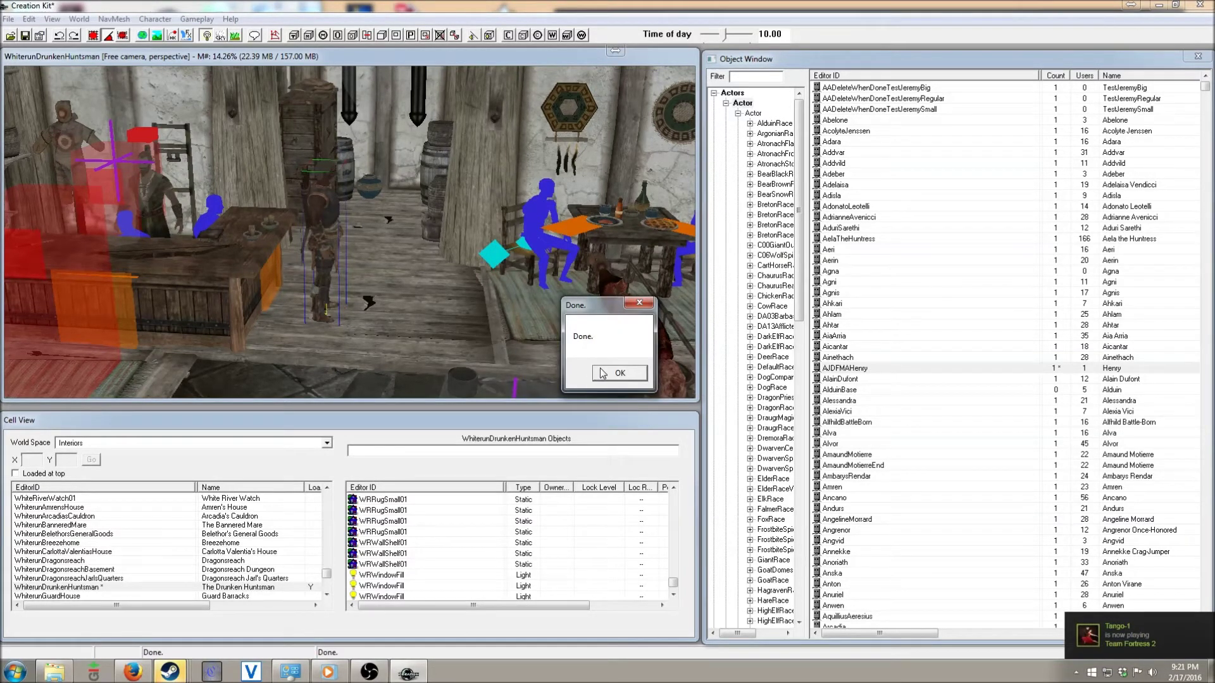
left_click(617, 373)
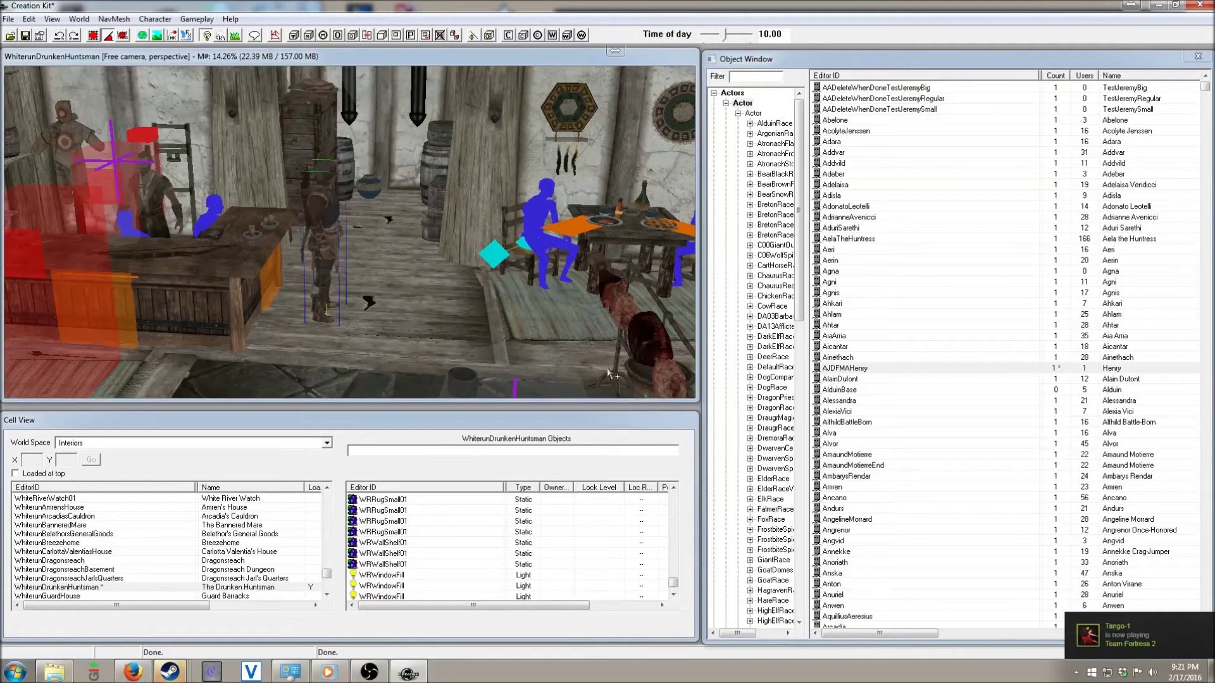
Save the plugin in the Skyrim Data folder under the name ajd_redguardnpcfor.
left_click(26, 36)
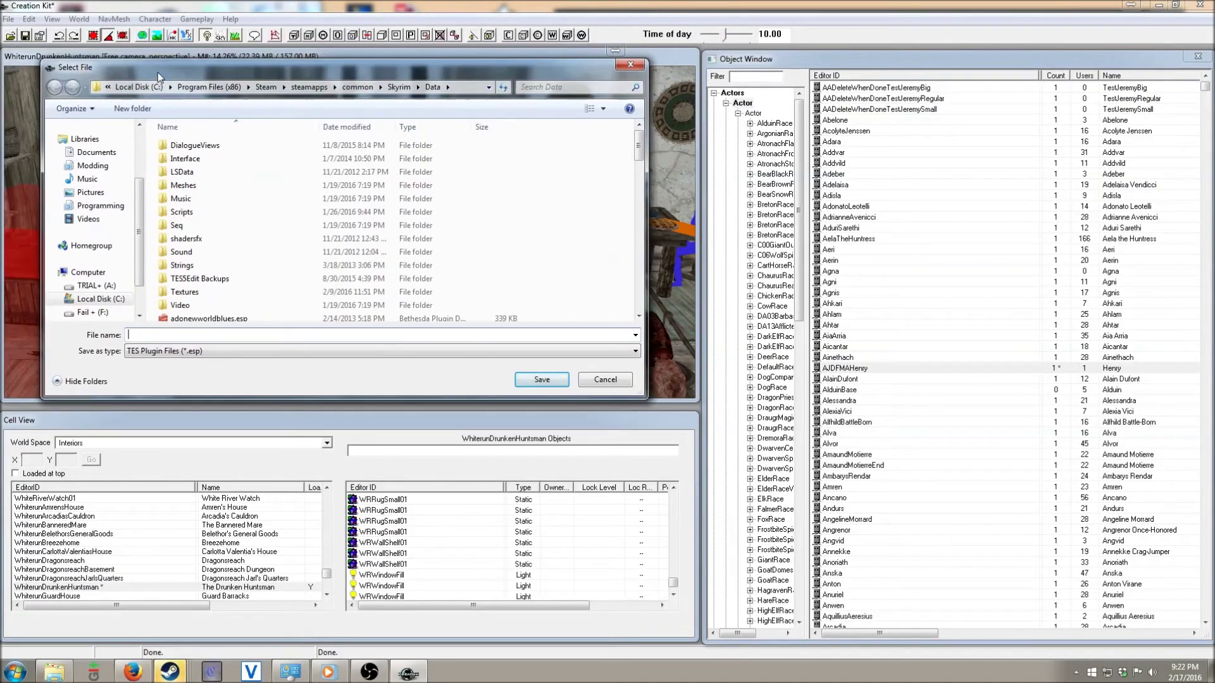
mouse_move(640, 146)
left_mouse_down()
mouse_move(642, 176)
mouse_move(642, 165)
left_mouse_up()
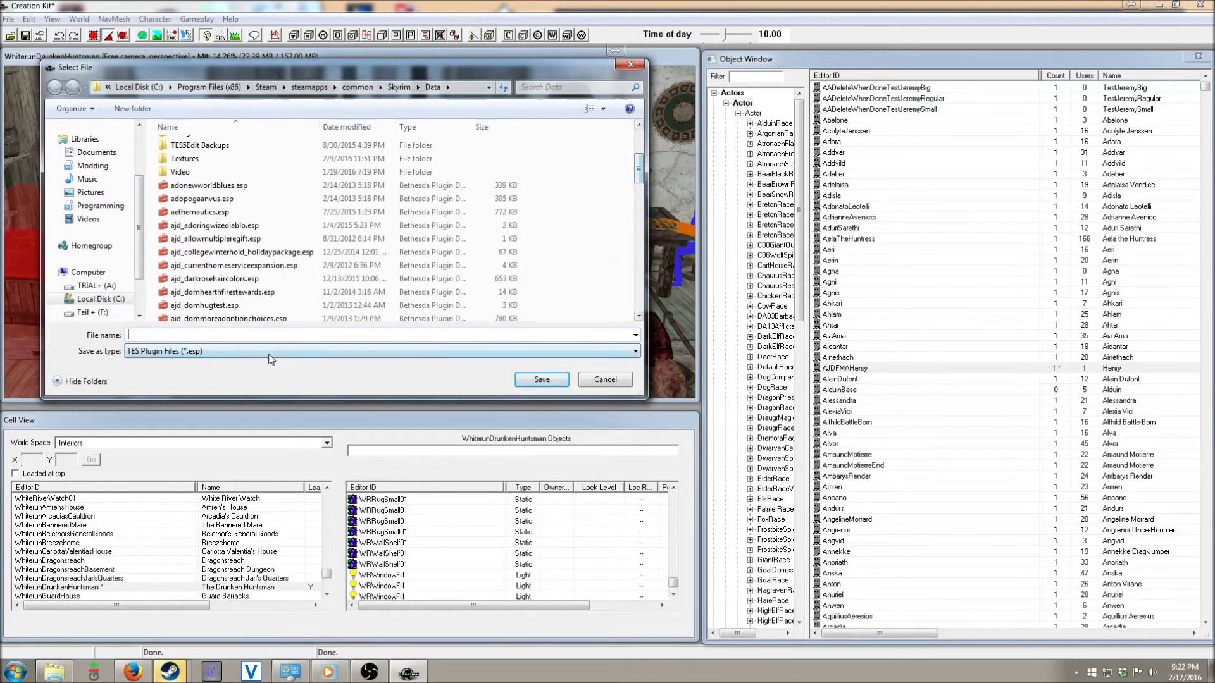
left_click(246, 335)
type("aj")
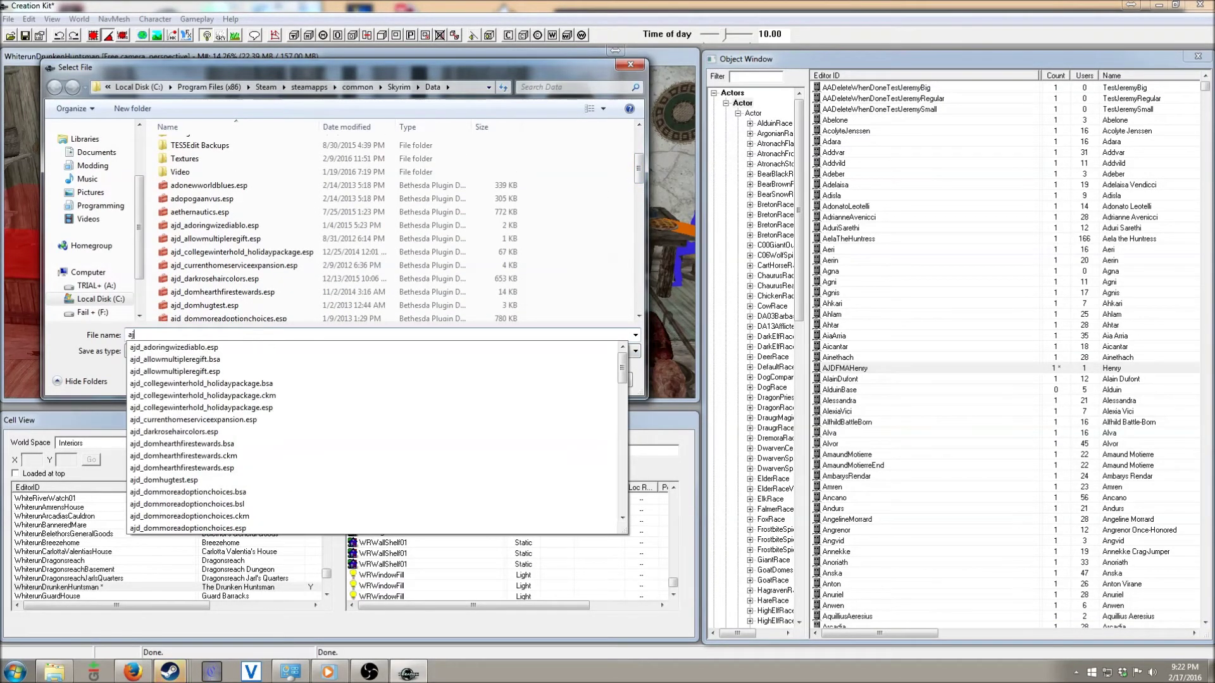
type("d_redguar")
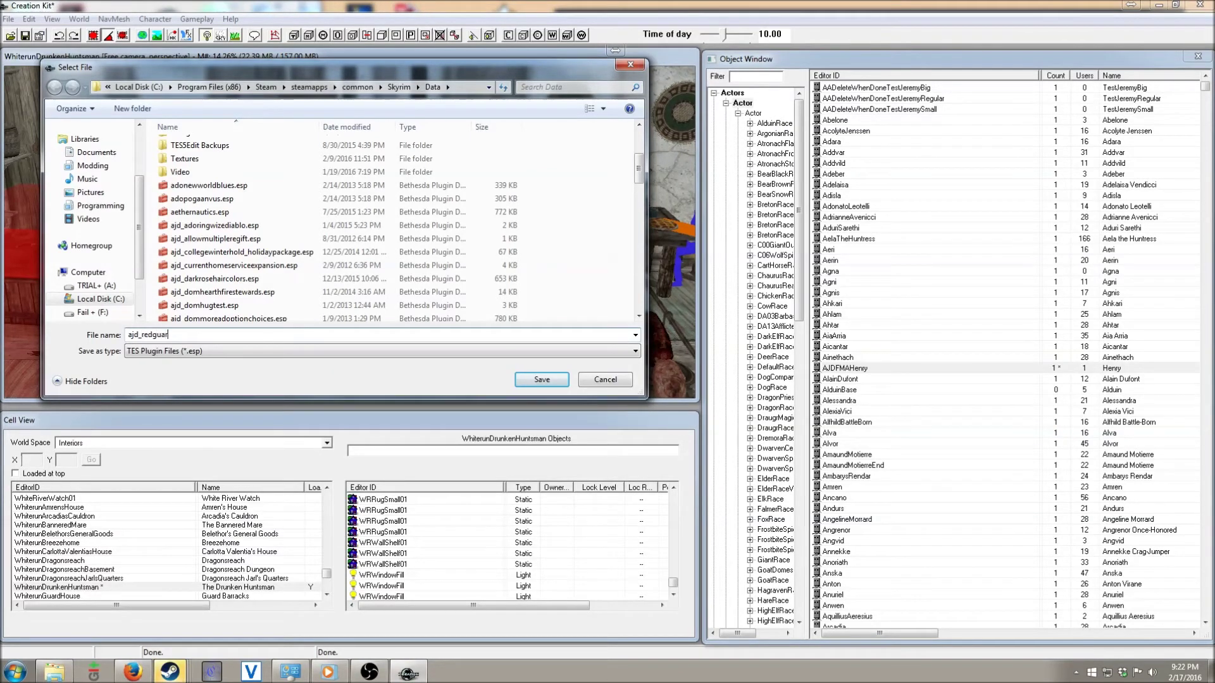
type("dnpcfor")
left_click(542, 379)
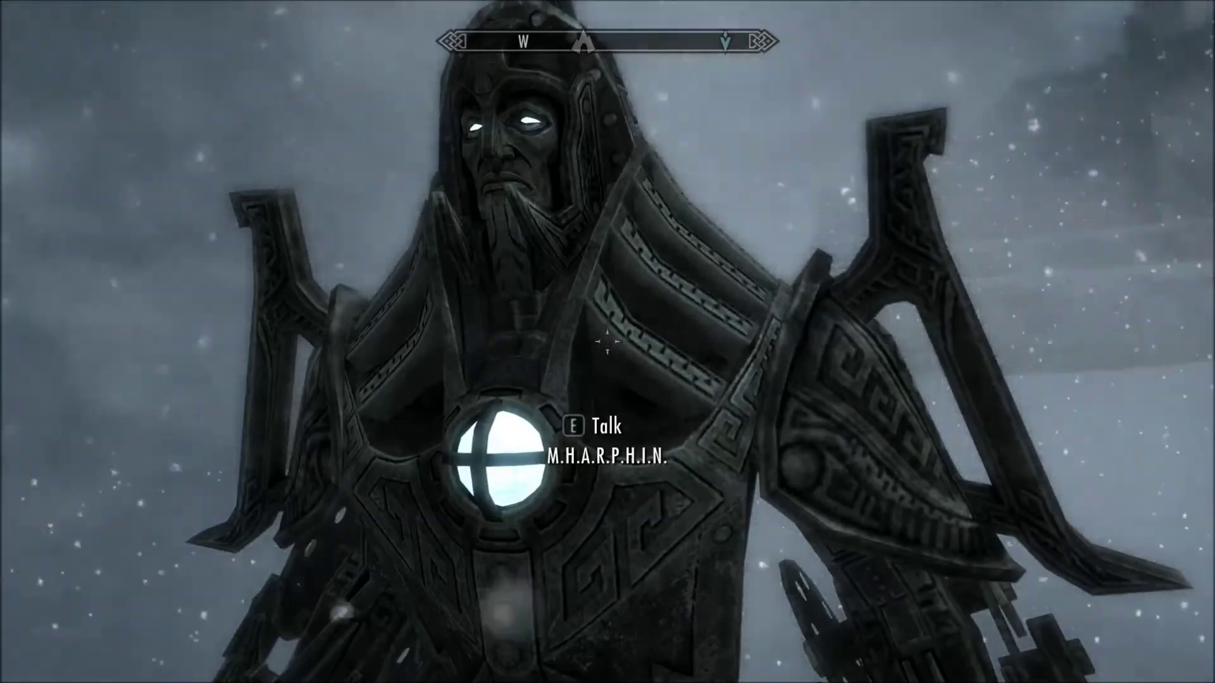
In Skyrim, fast travel to Whiterun using the world map.
key("s")
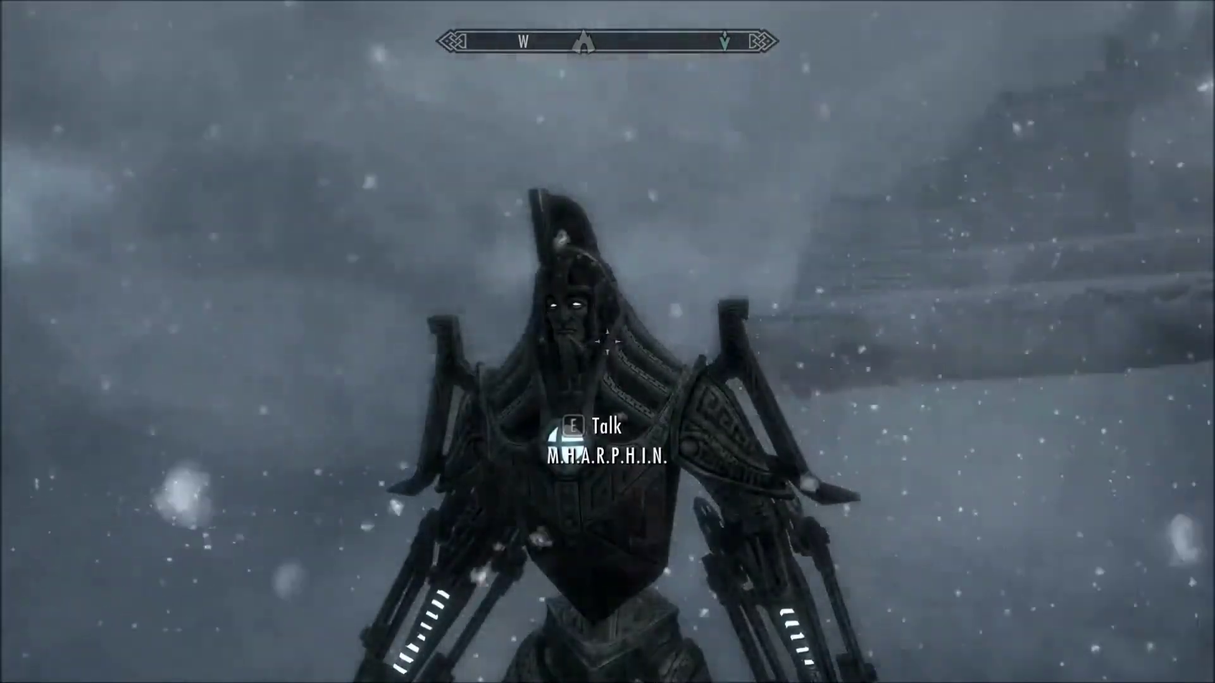
key("m")
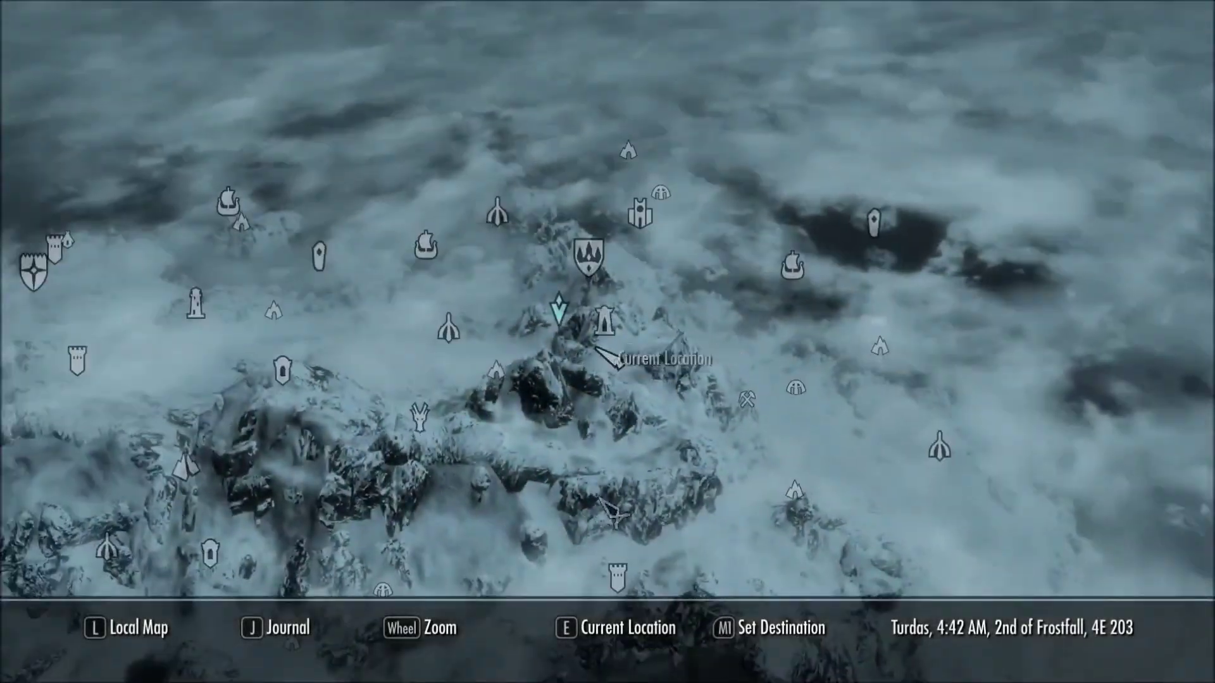
mouse_move(552, 679)
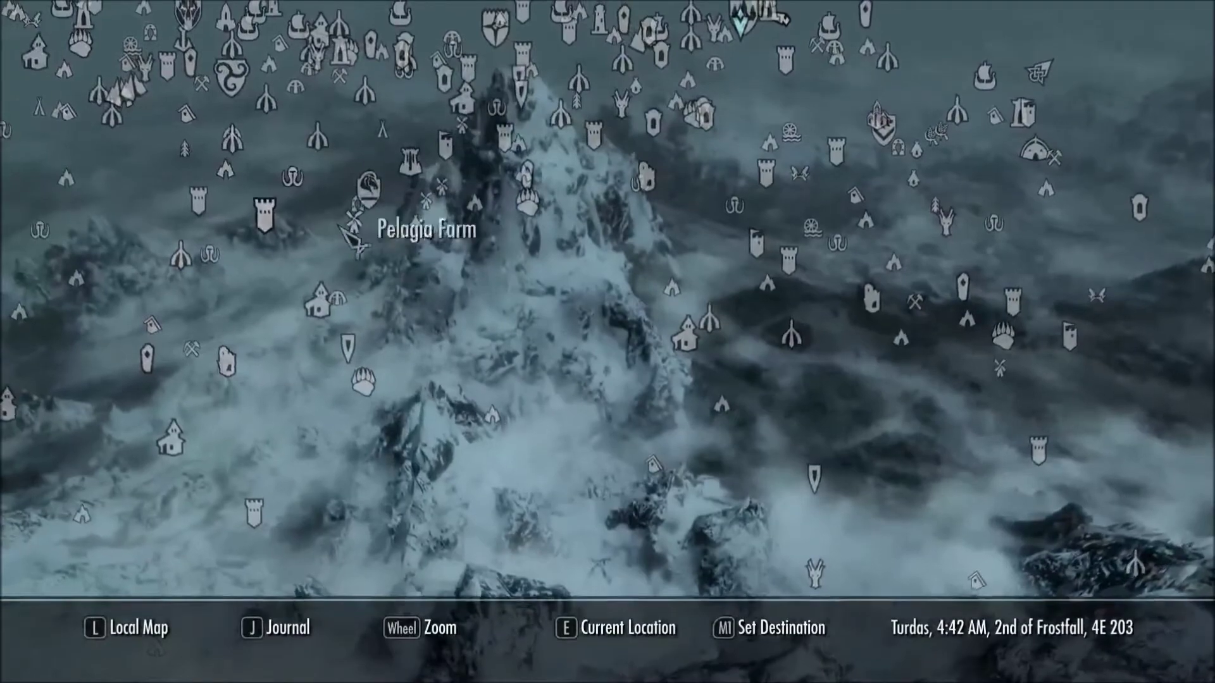
left_click(372, 195)
left_click(518, 373)
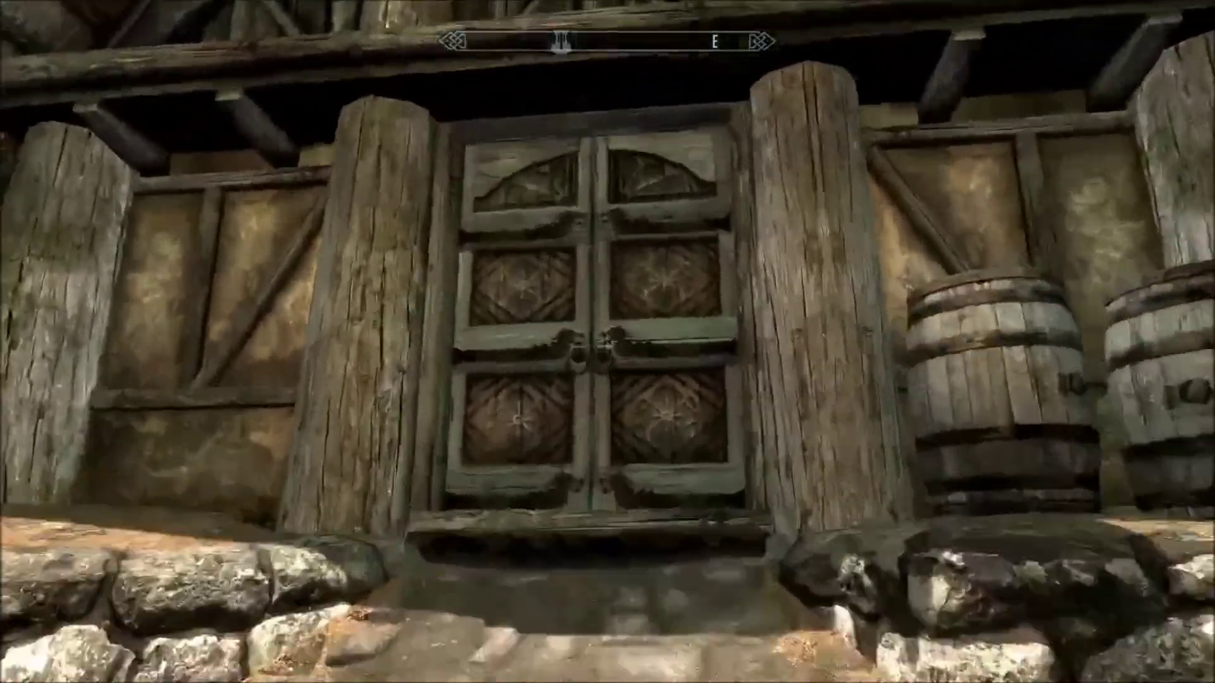
Enter the Drunken Huntsman and approach the new follower to check his appearance in the game.
key("e")
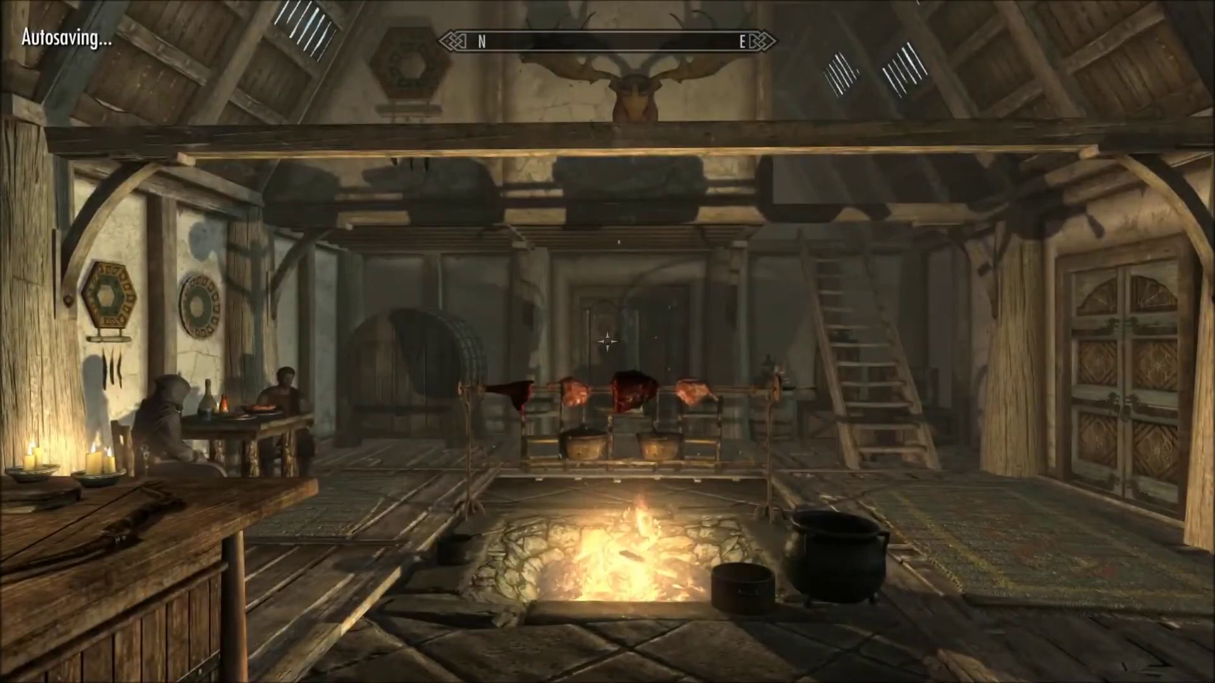
key("w")
key("w")
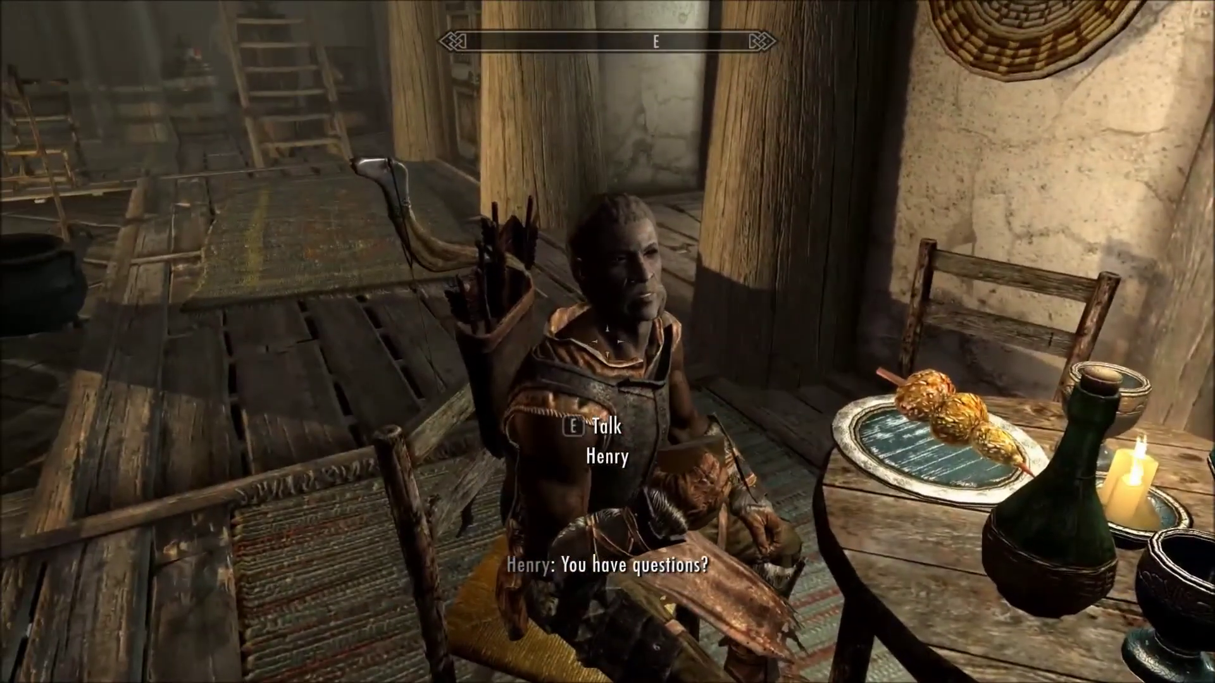
Start and leave a conversation with the new follower, and examine his face and skin in the Drunken Huntsman.
key("e")
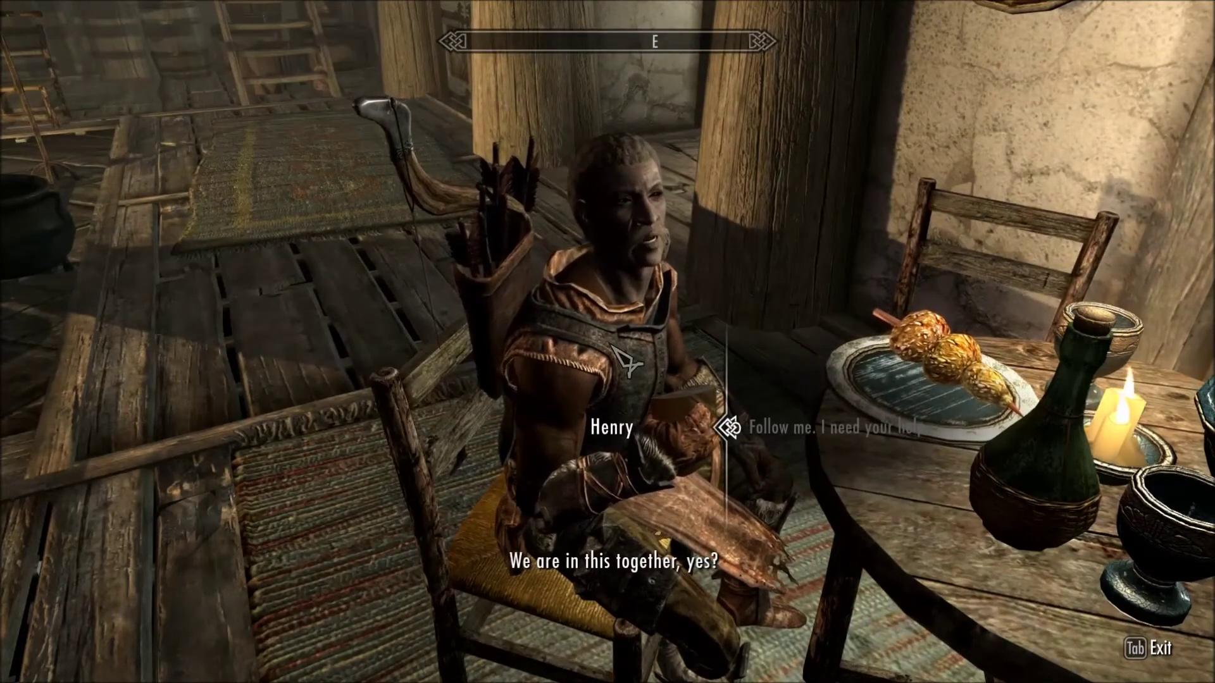
key("Tab")
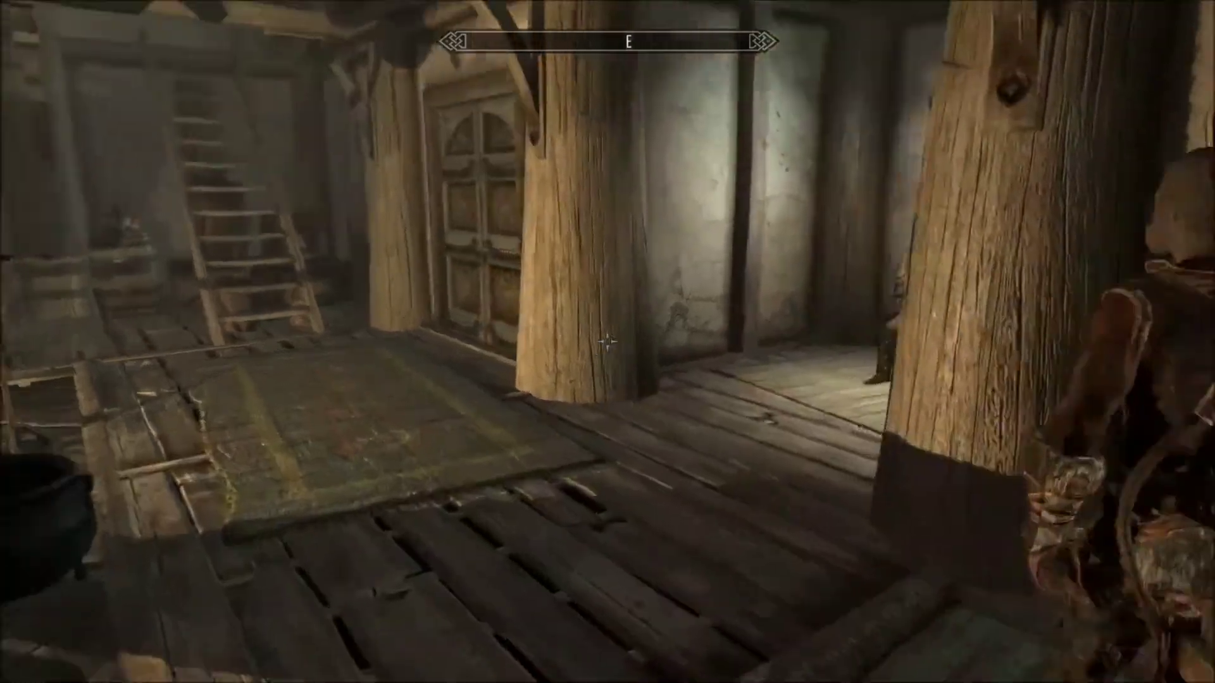
key("w")
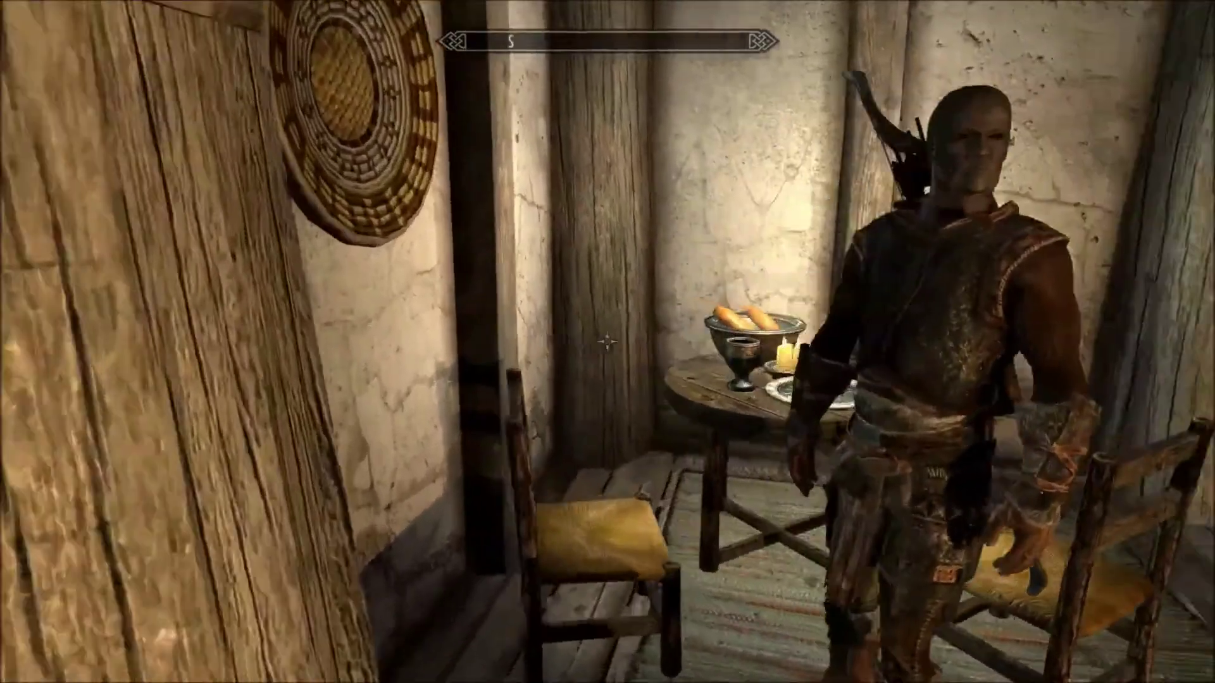
key("w")
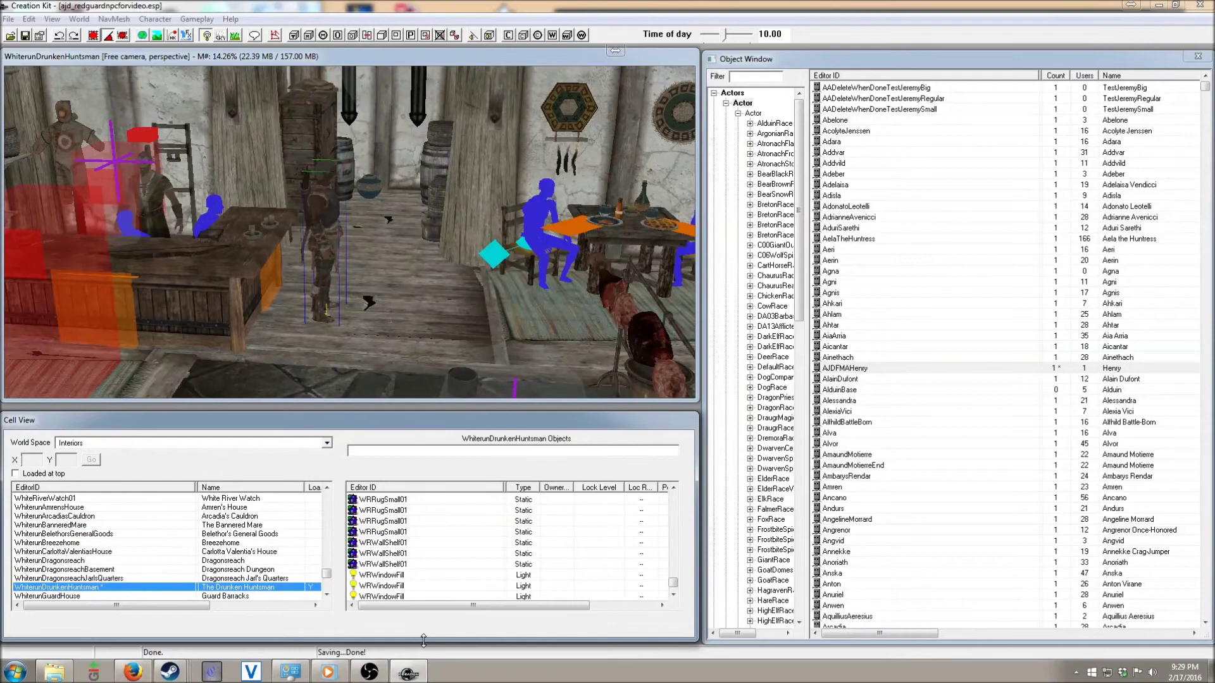
In the Creation Kit, export the face gen data for the AJDFMAHenry actor again.
scroll(268, 135, "up", 4)
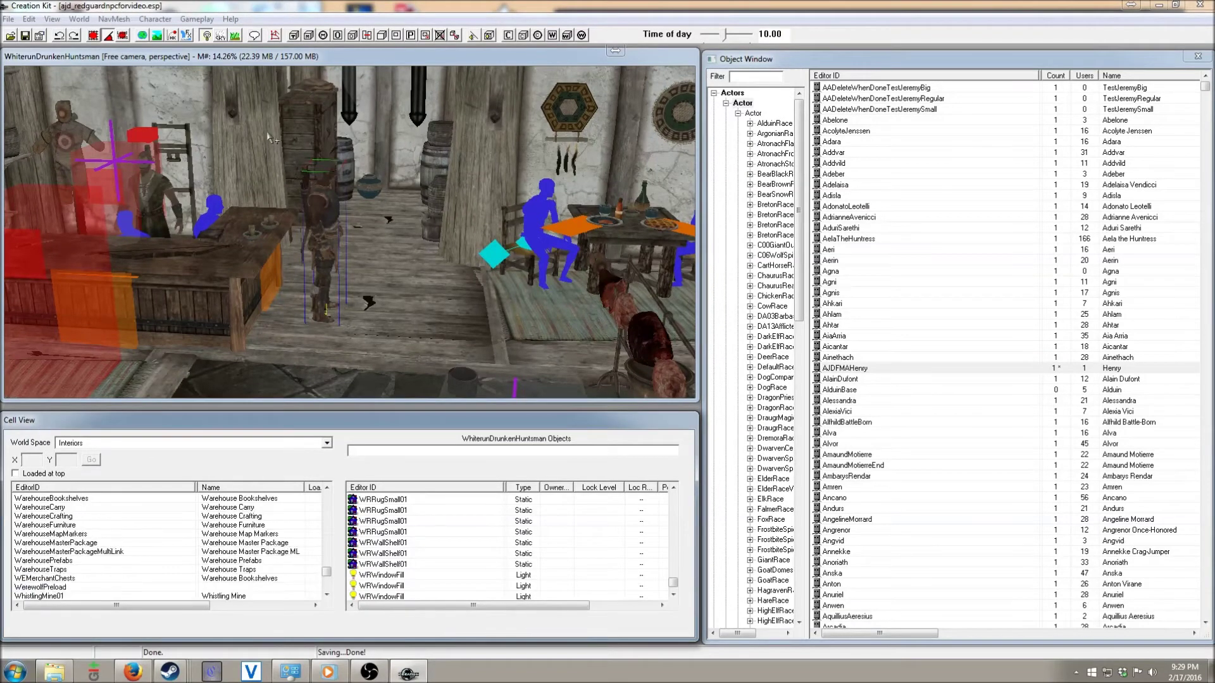
left_click(289, 60)
scroll(299, 169, "up", 2)
scroll(298, 169, "up", 6)
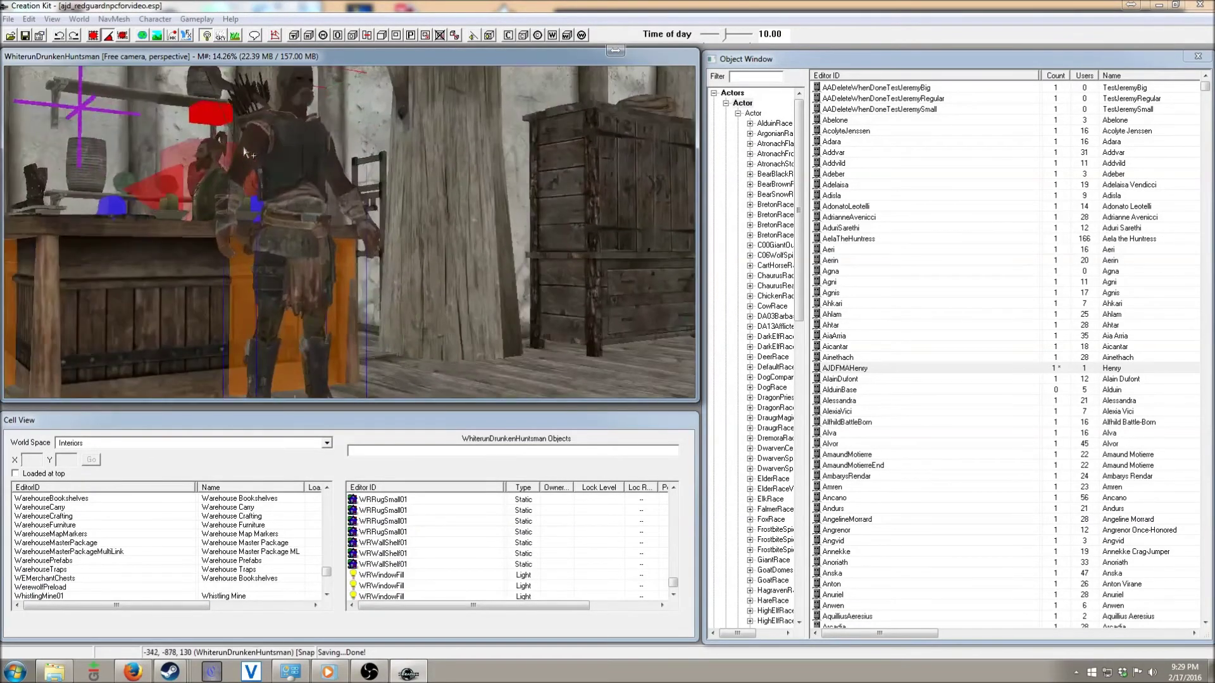
scroll(257, 191, "down", 3)
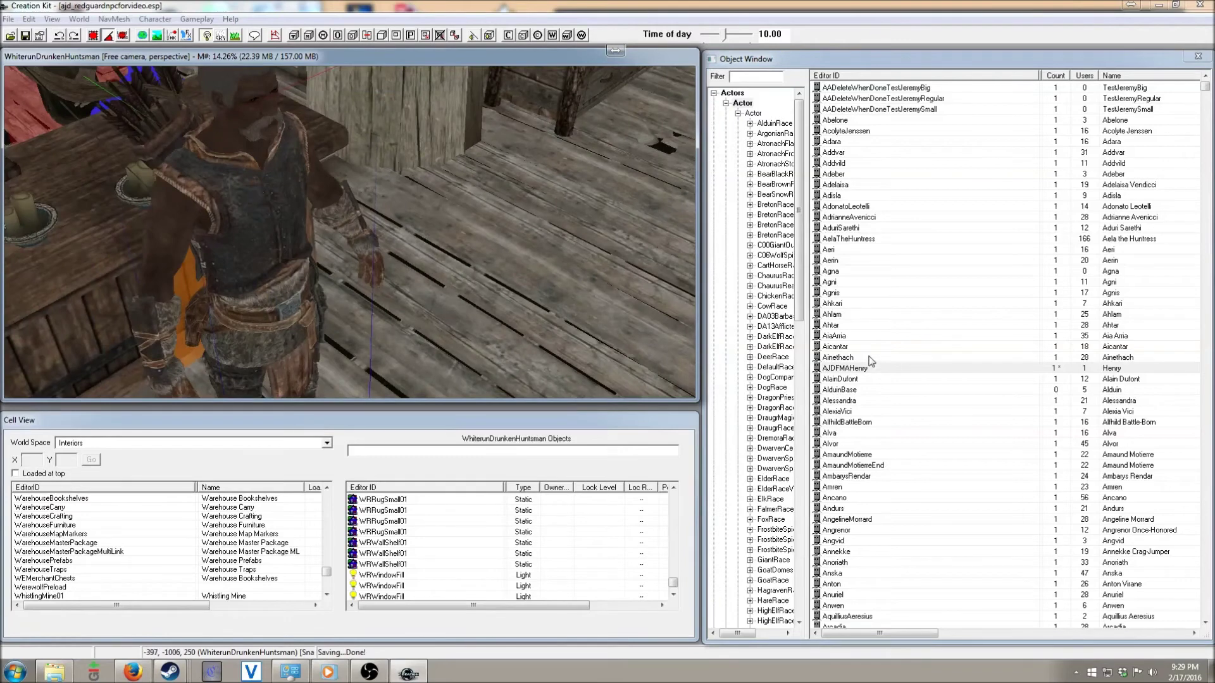
left_click(881, 367)
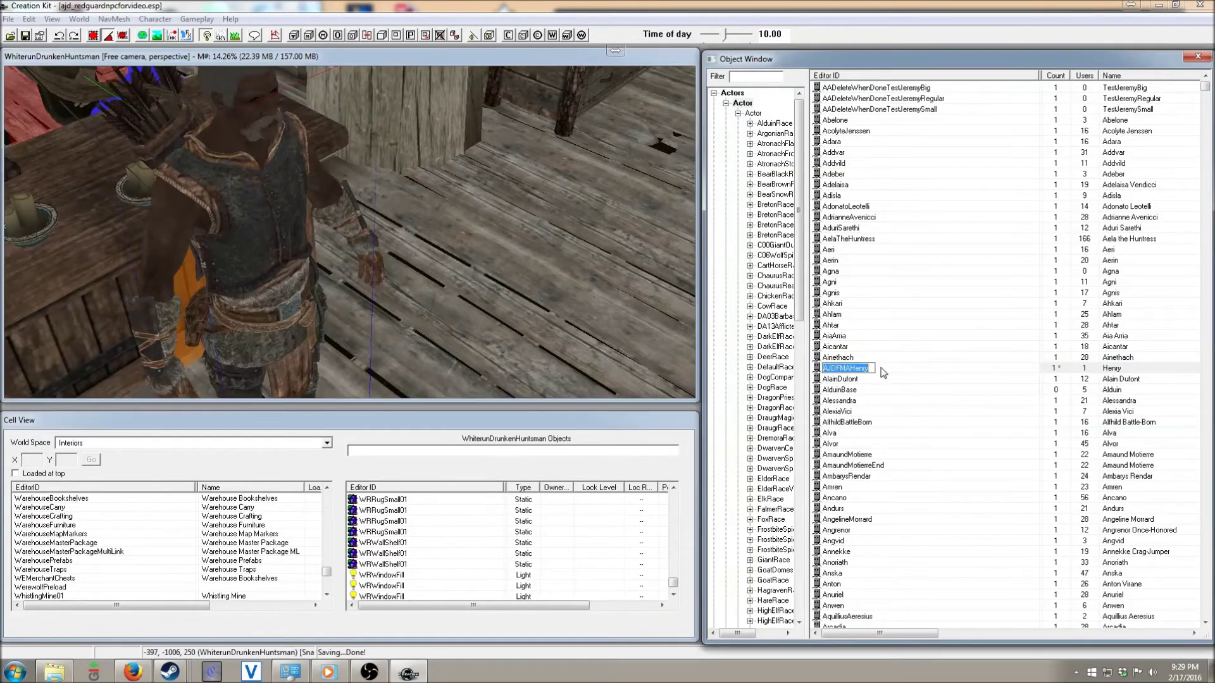
left_click(885, 360)
left_click(888, 368)
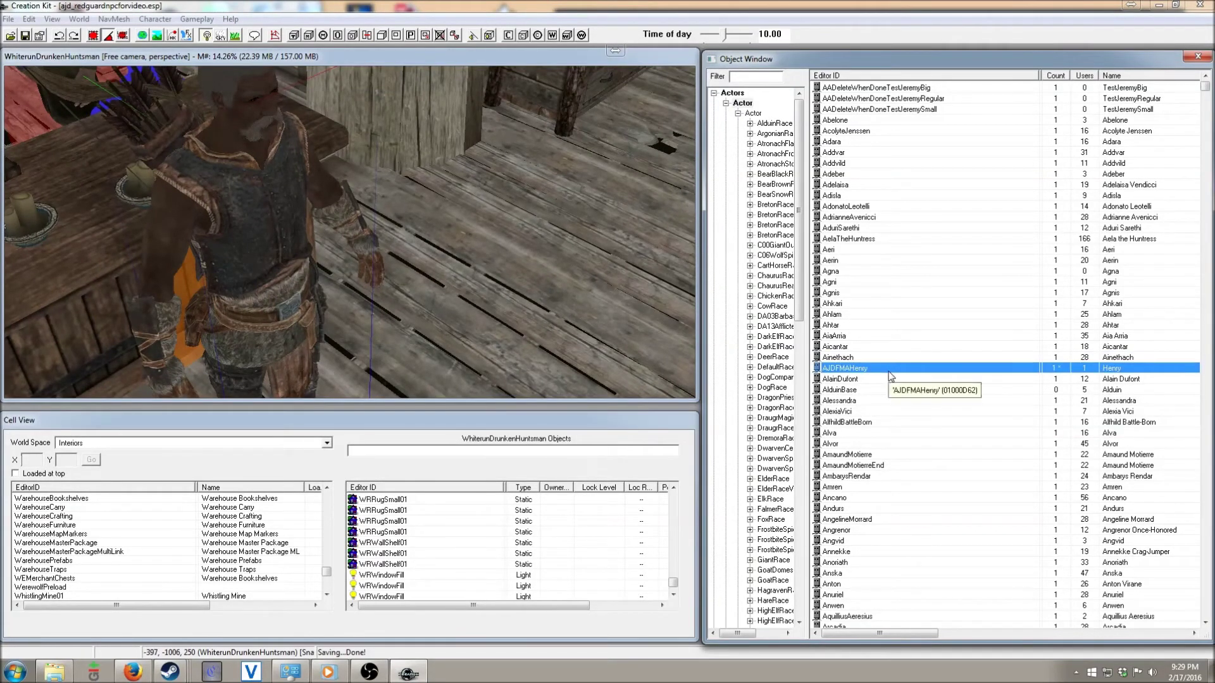
key("ctrl+F4")
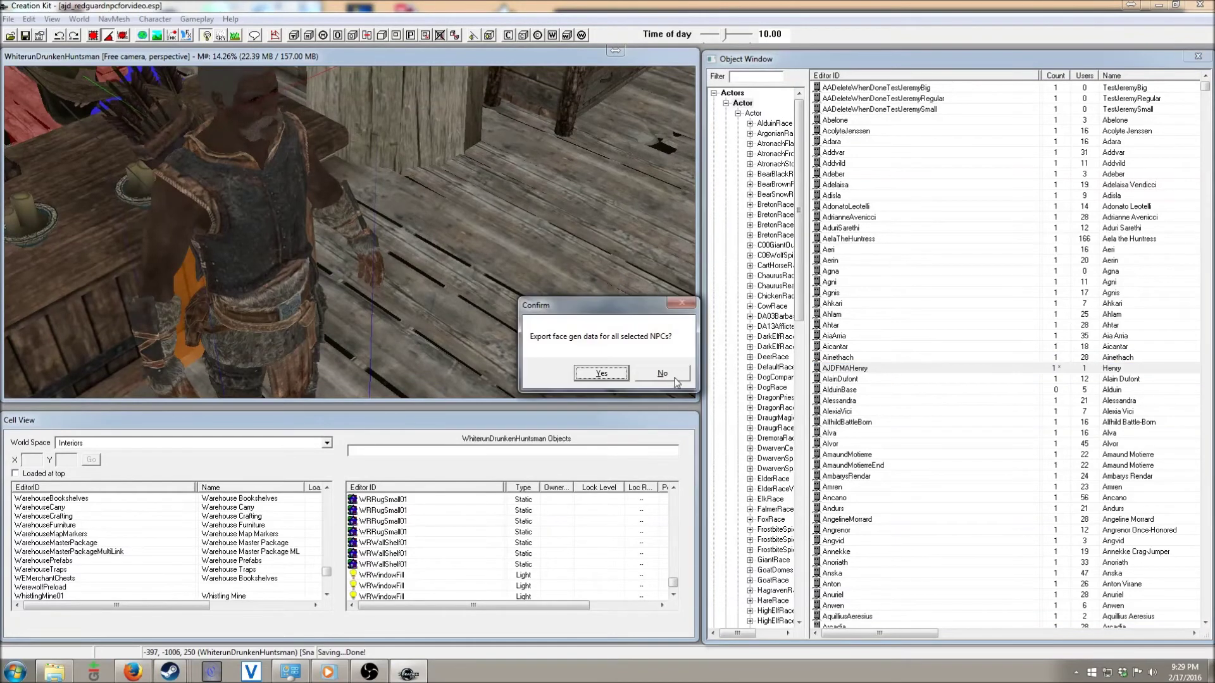
left_click(601, 374)
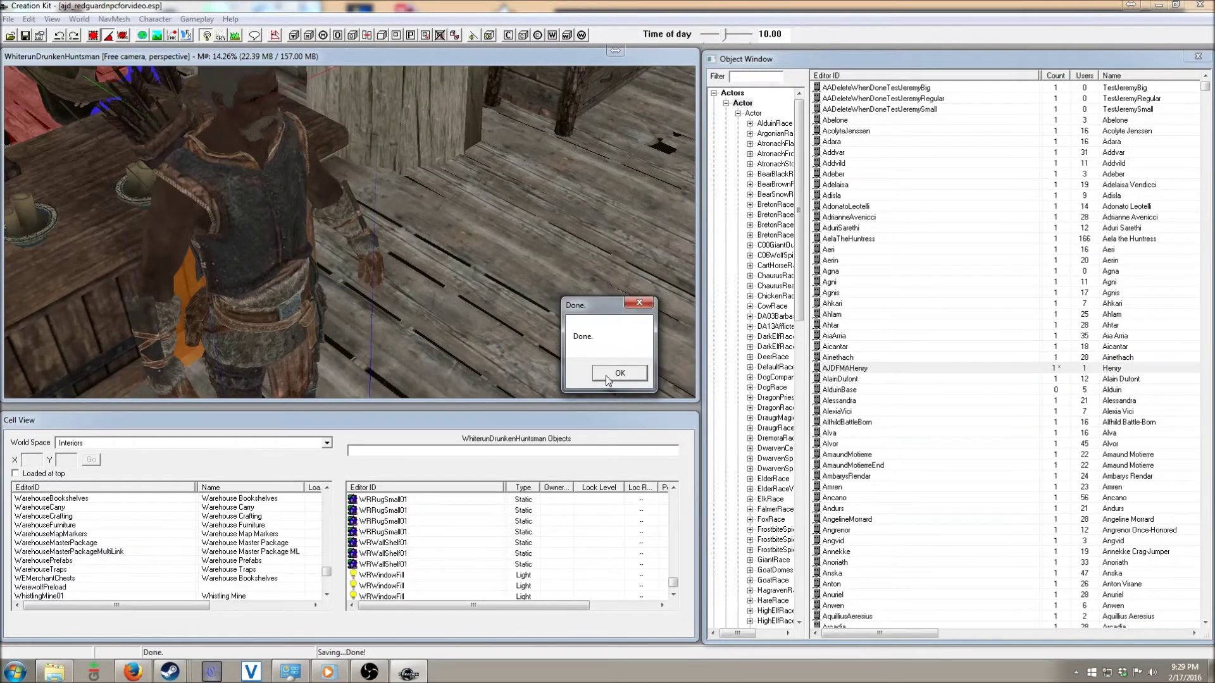
left_click(606, 374)
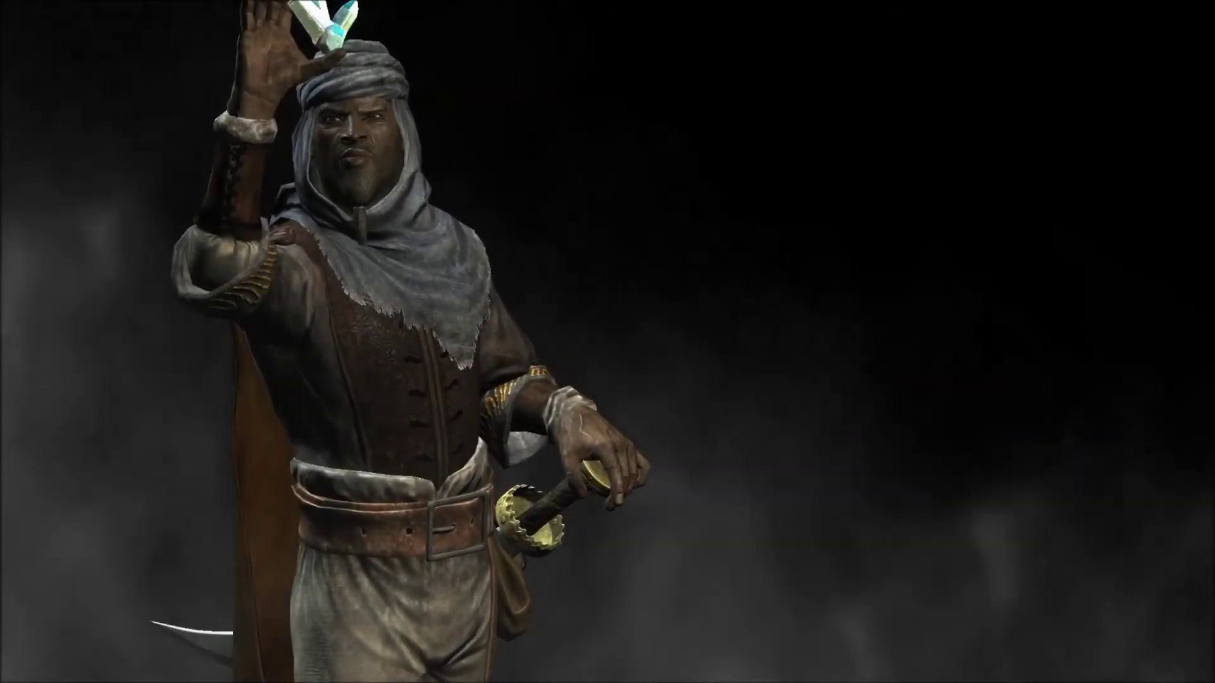
Return to Skyrim and fast travel to Whiterun from the world map.
key("m")
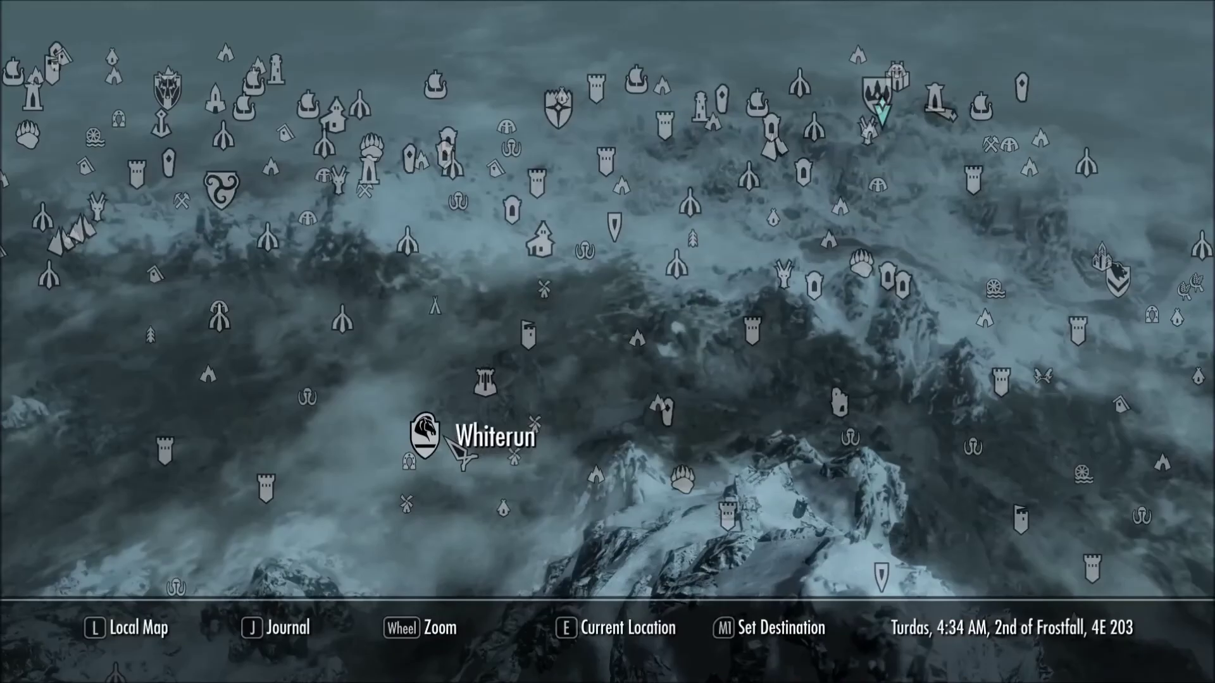
left_click(448, 436)
key("Return")
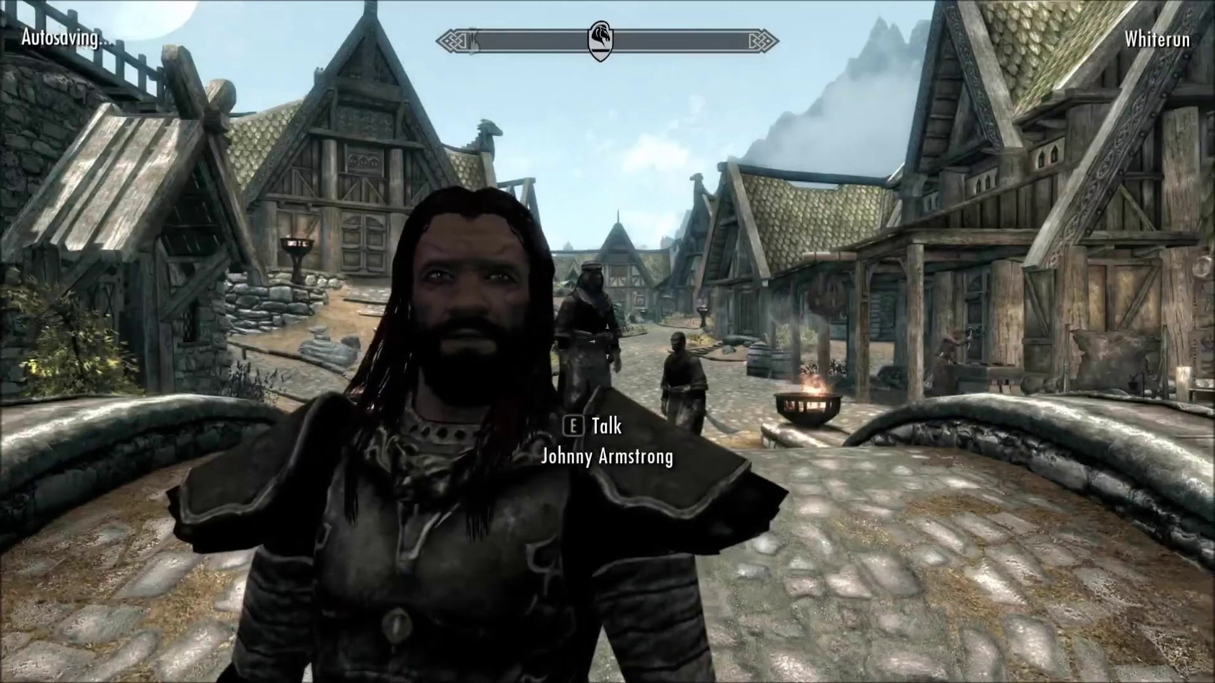
Walk through Whiterun to the Drunken Huntsman and enter it.
key("w")
key("w")
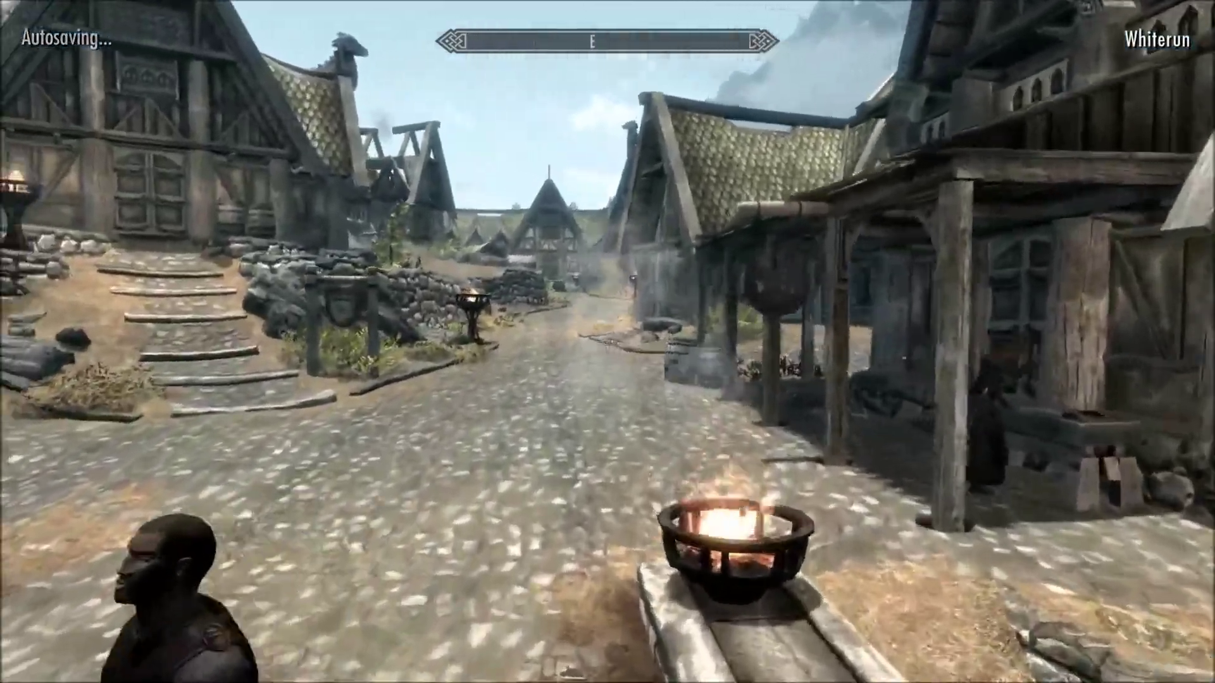
key("w")
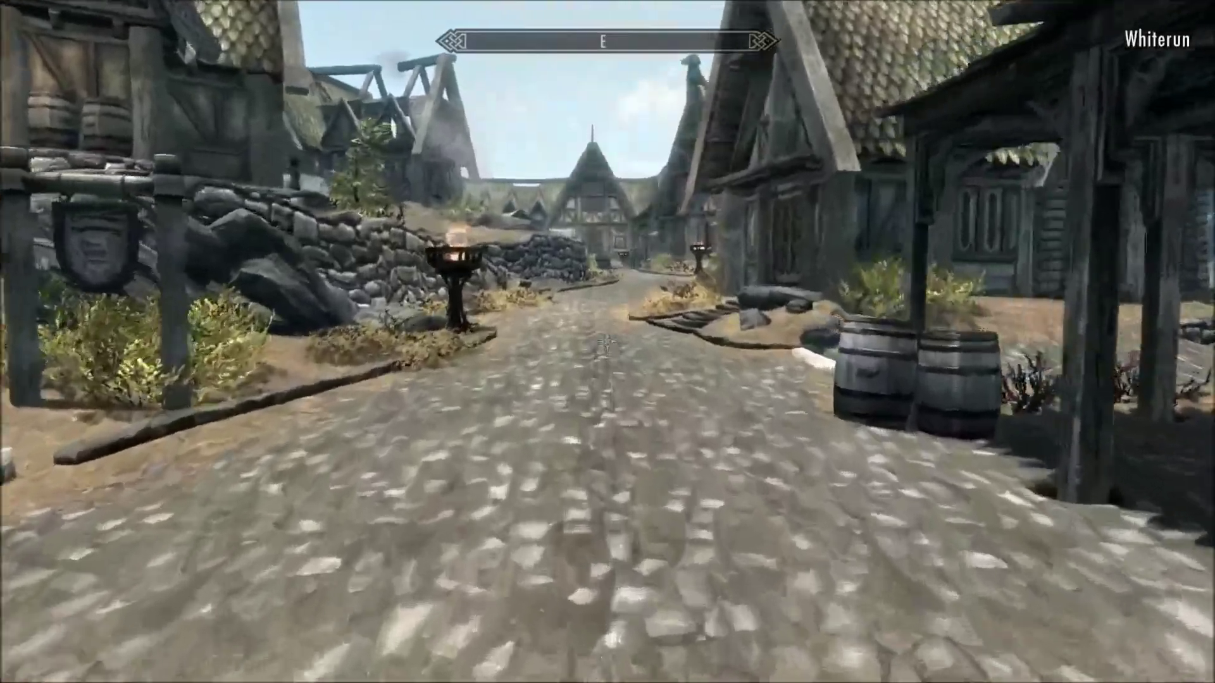
key("w")
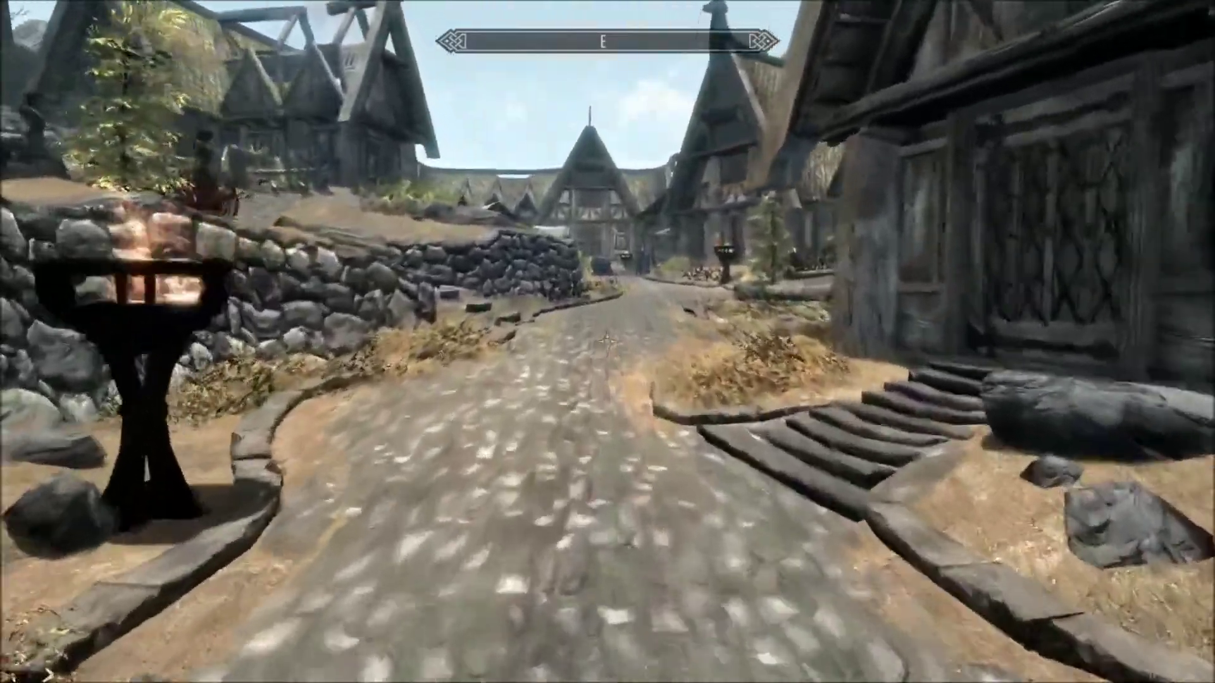
key("w")
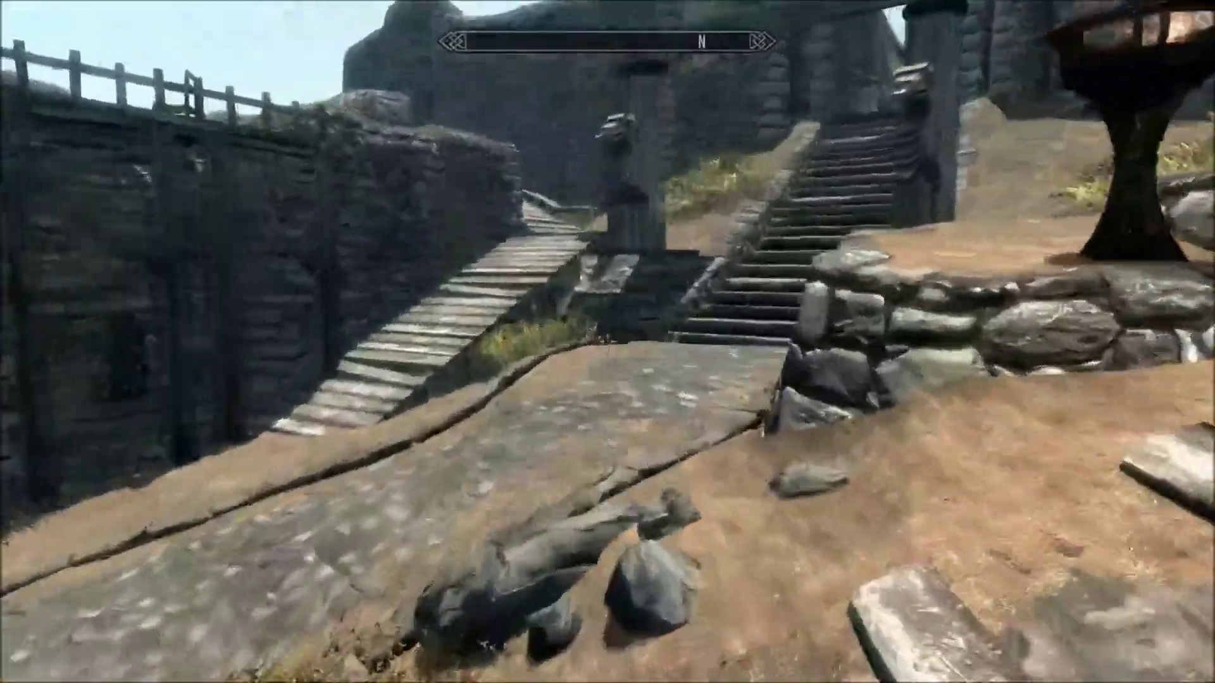
key("w")
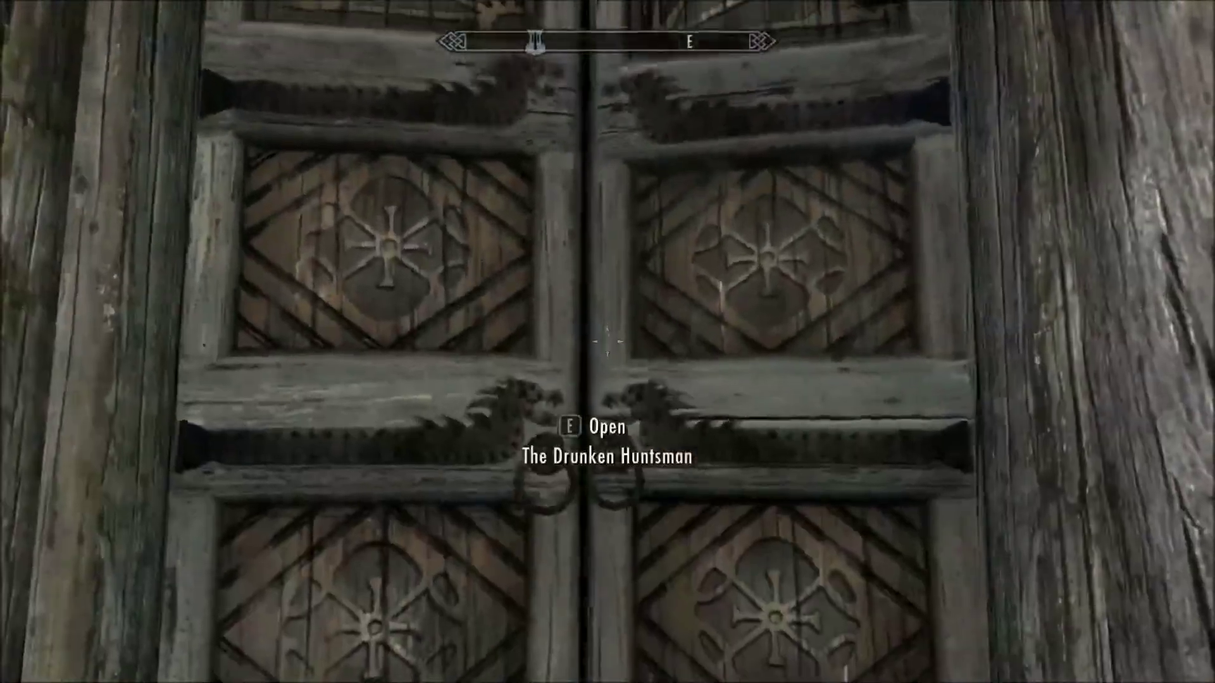
key("e")
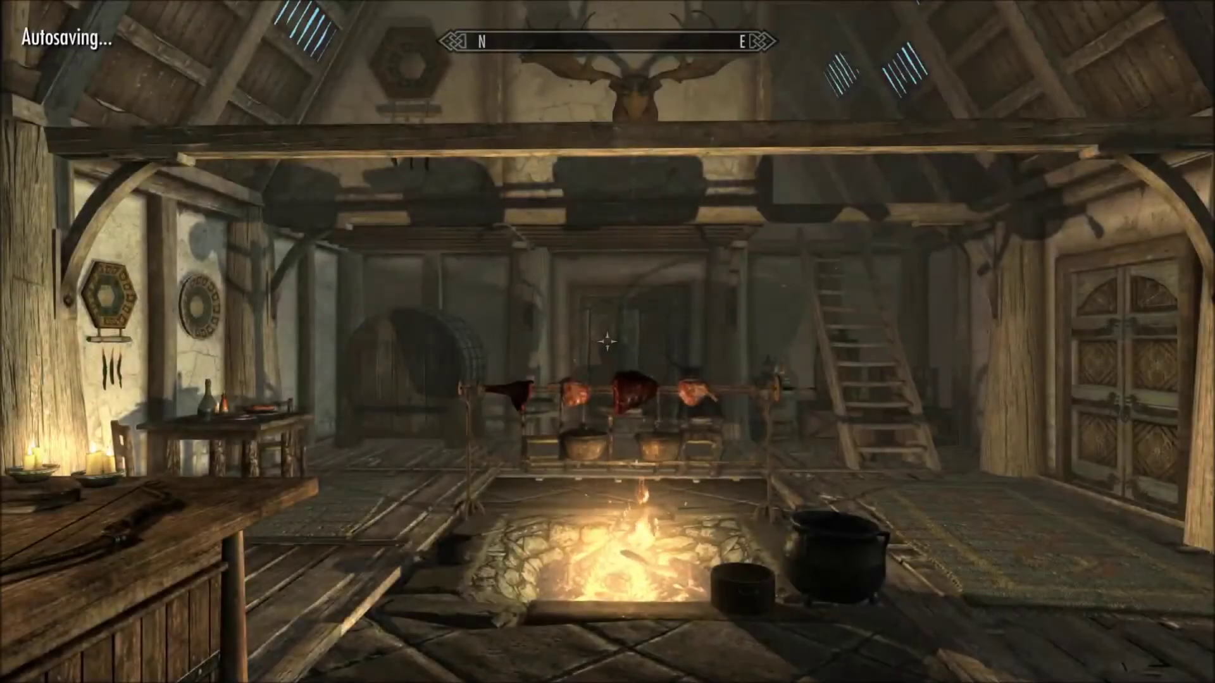
Approach the follower seated at the table and examine his face from several angles, including while sneaking.
key("w")
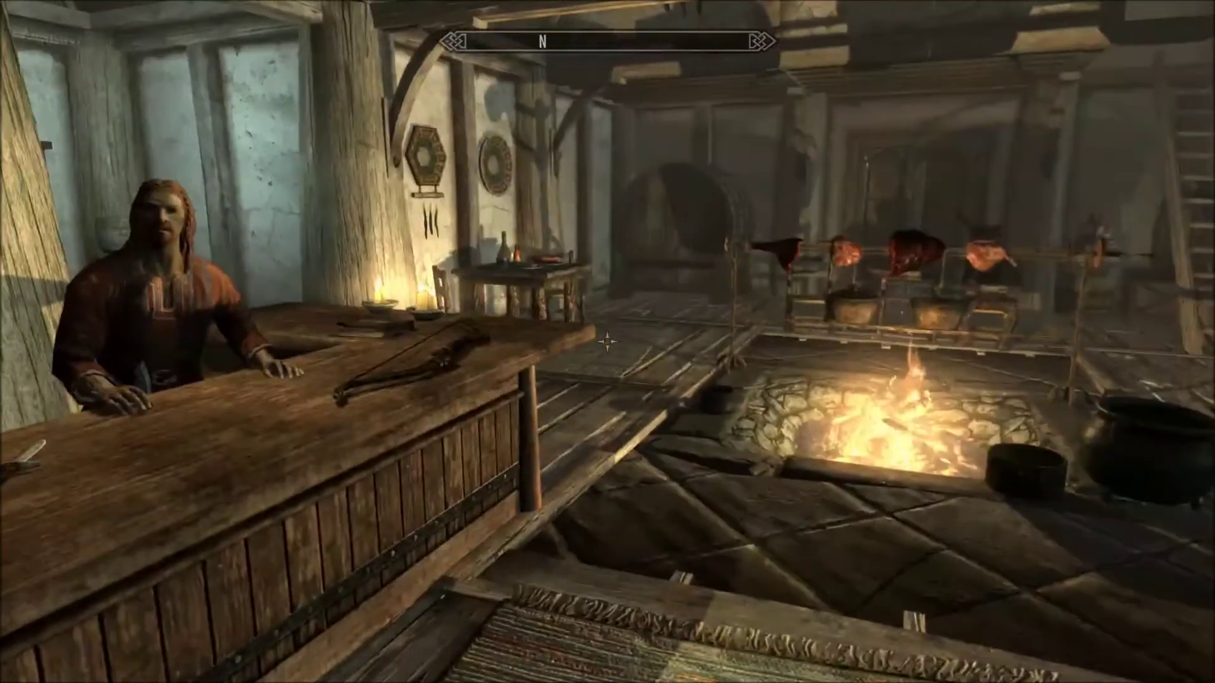
key("w")
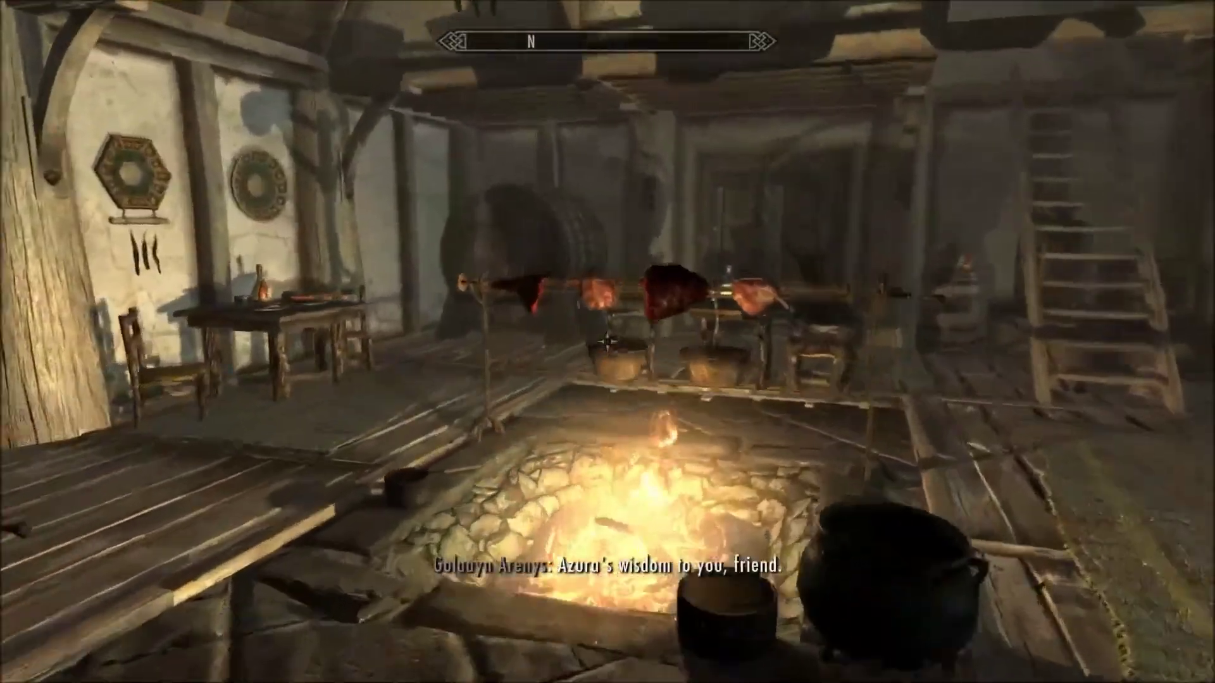
key("w")
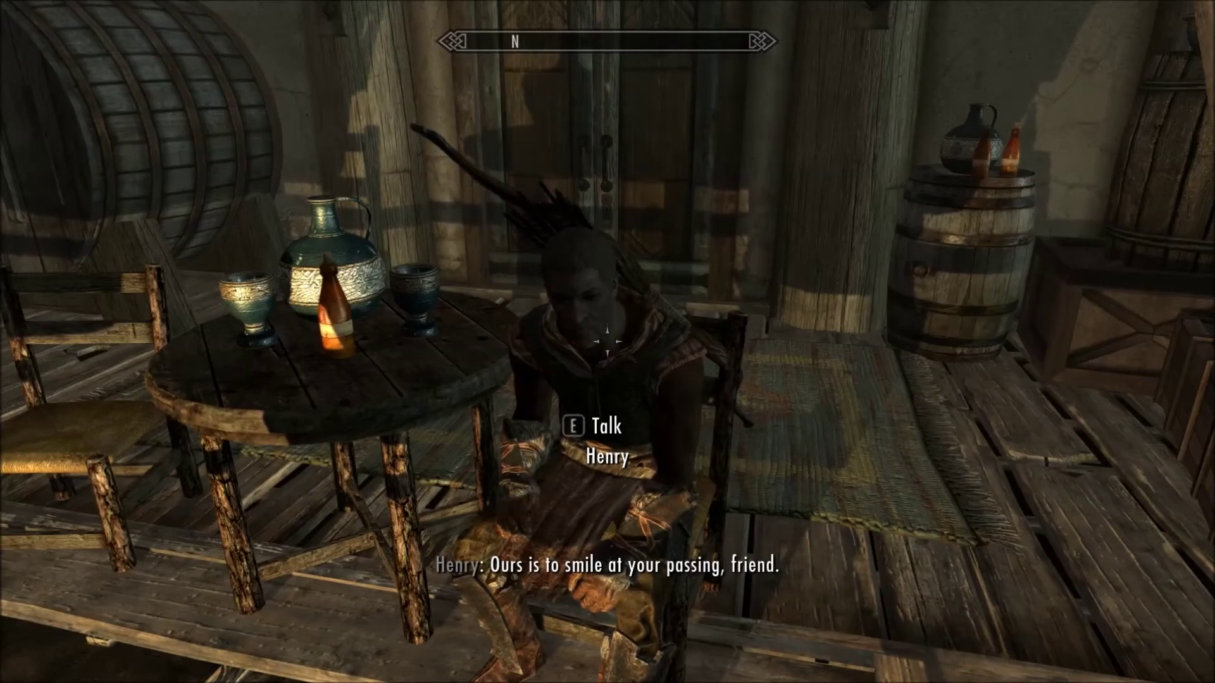
key("ctrl")
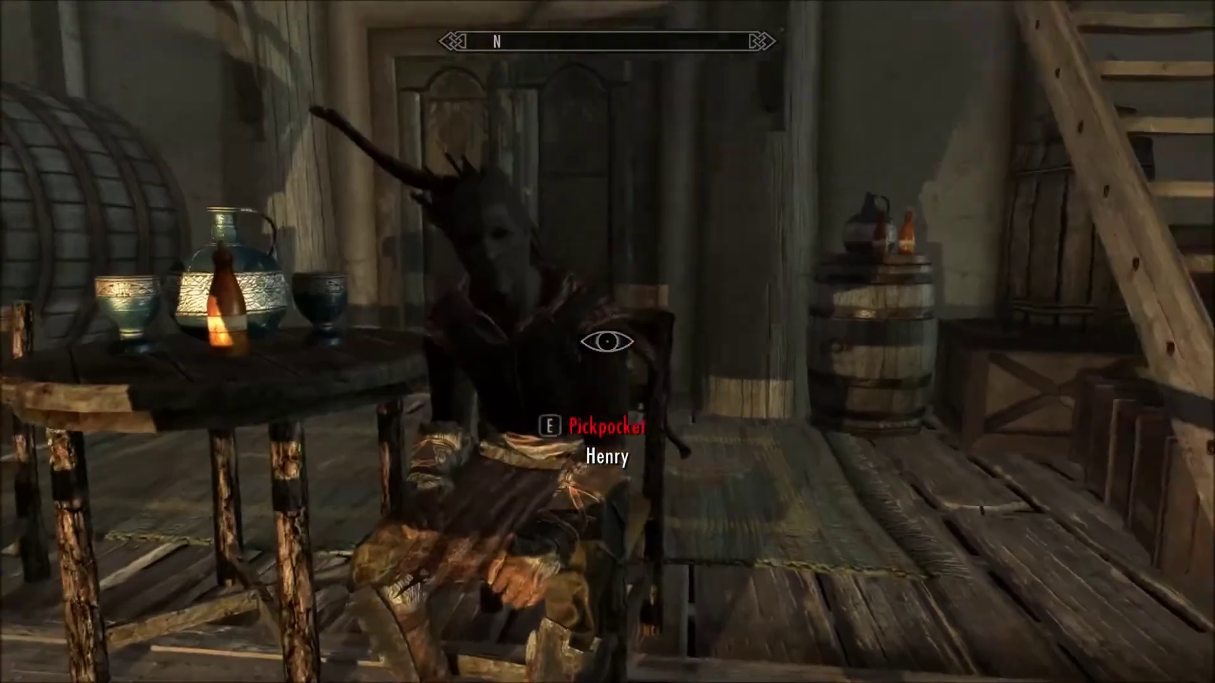
key("a")
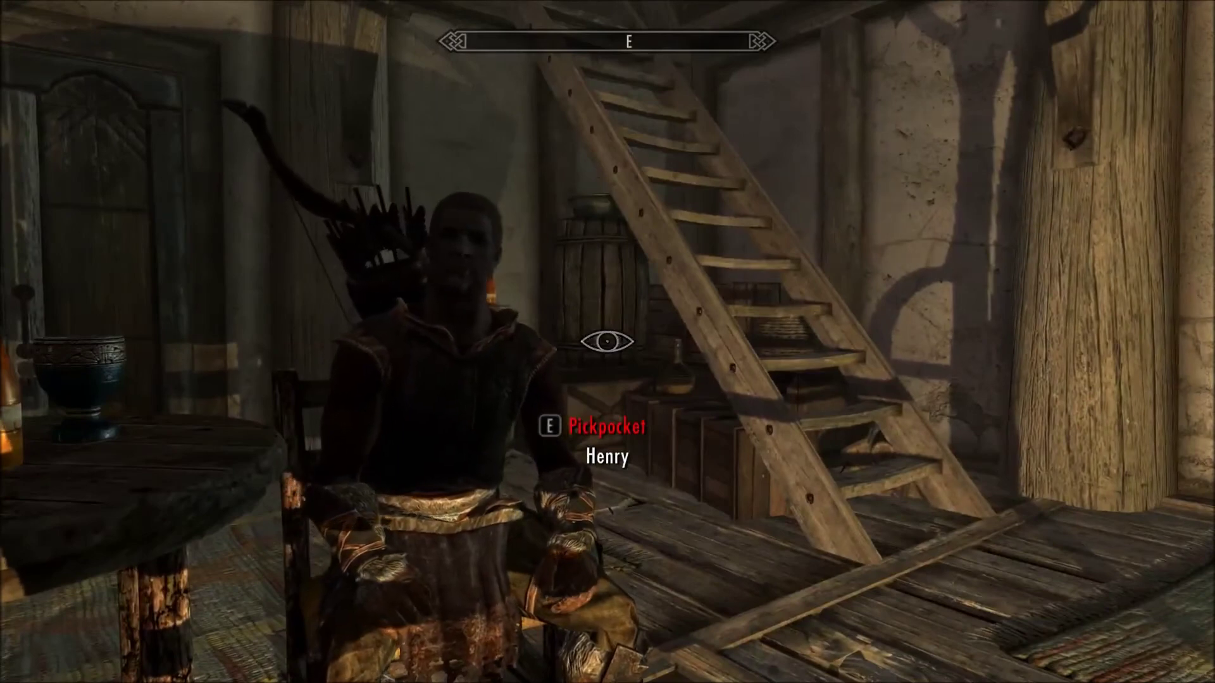
key("ctrl")
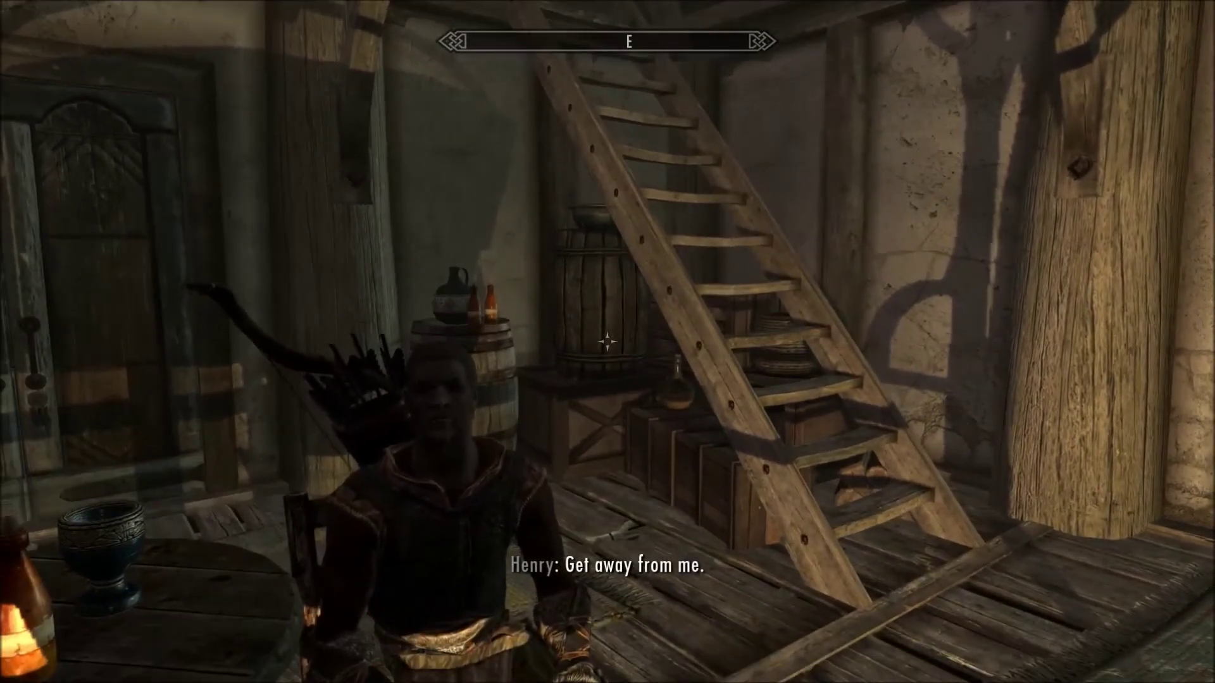
Fast travel to Whiterun once more and go back into the Drunken Huntsman.
key("Escape")
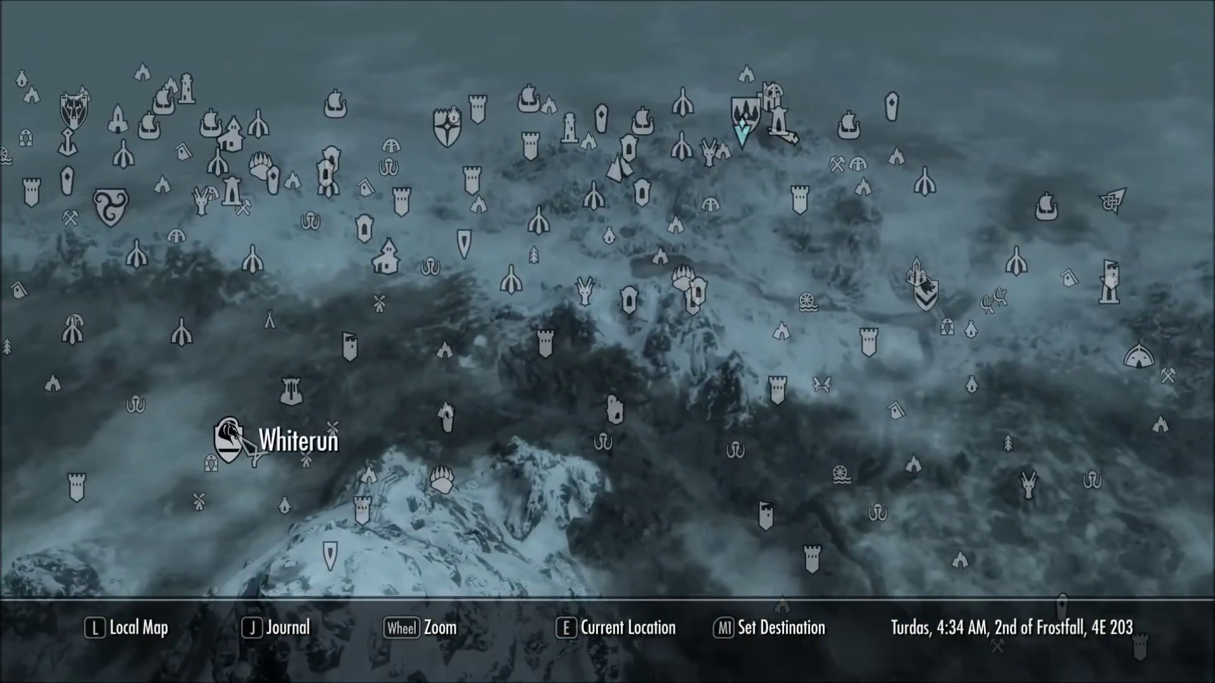
left_click(500, 375)
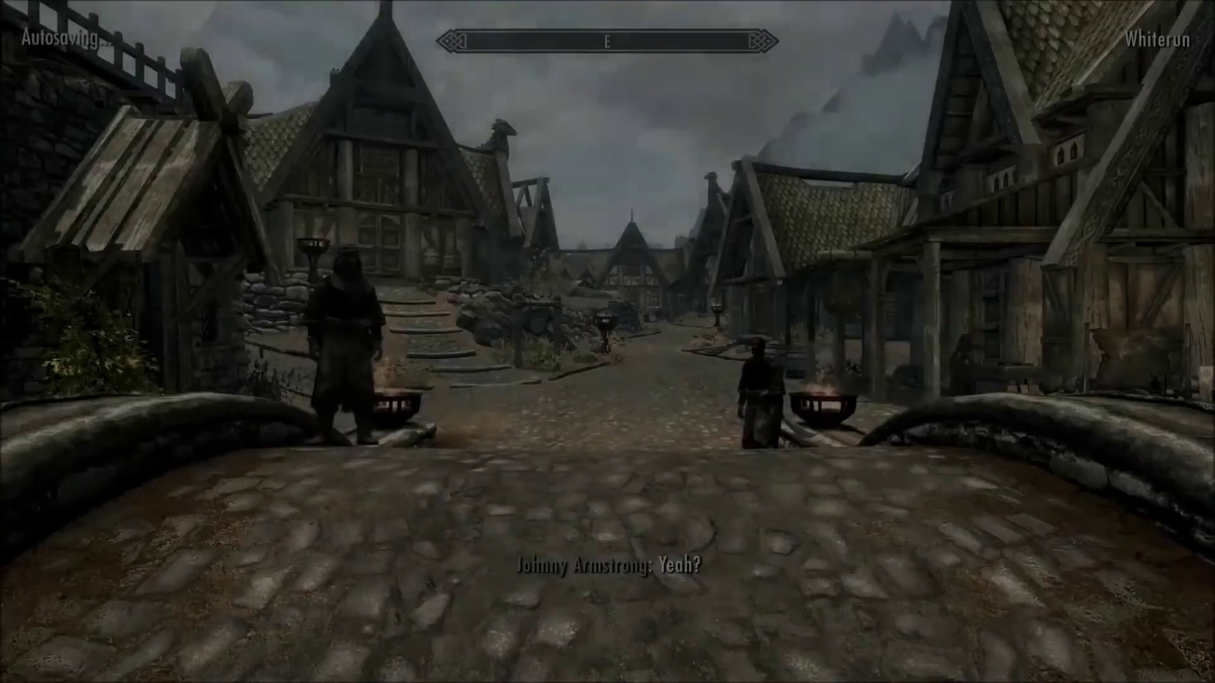
key("w")
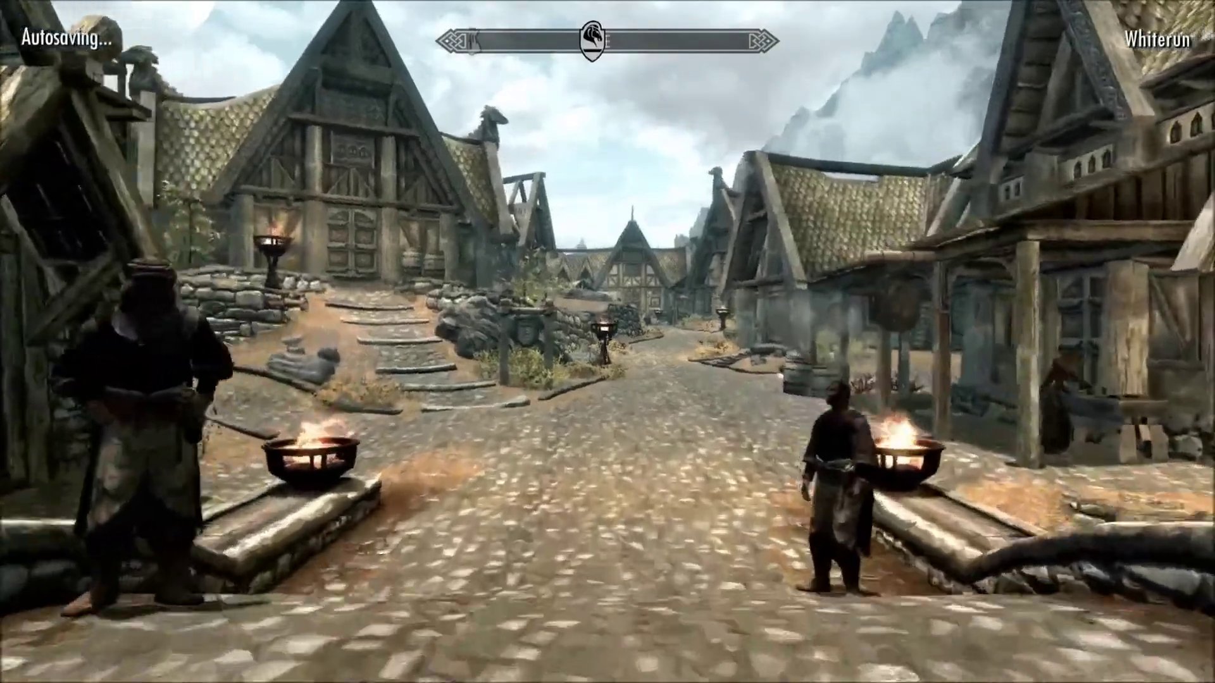
key("w")
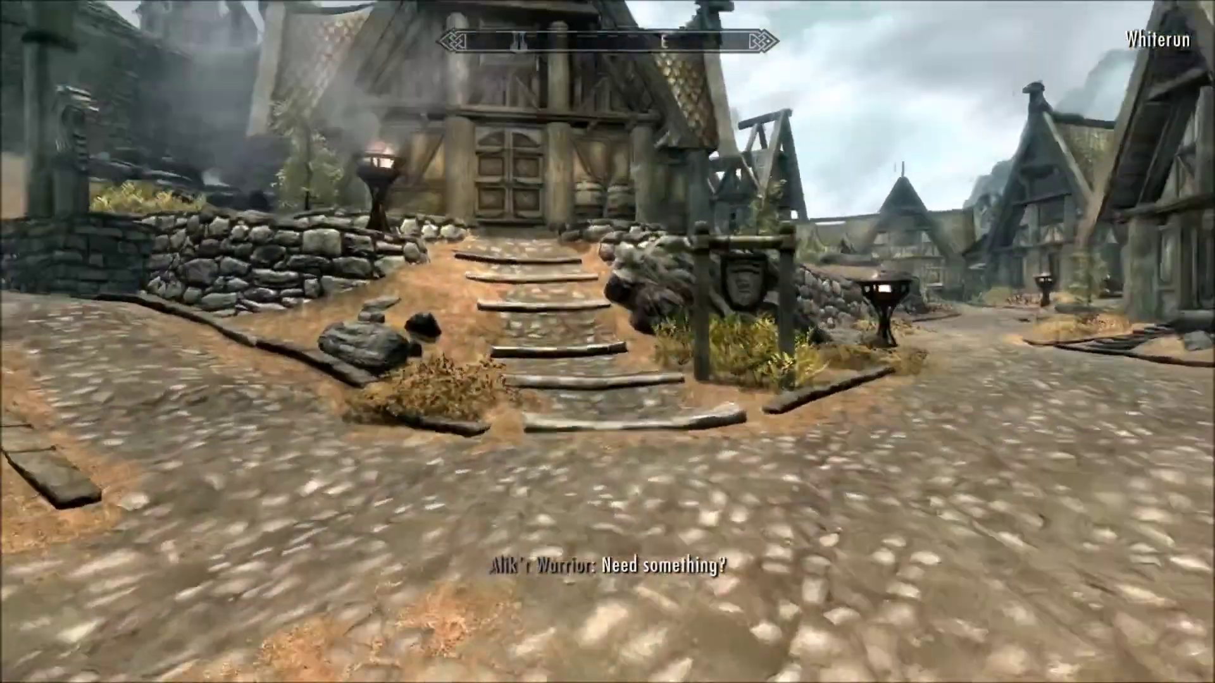
key("w")
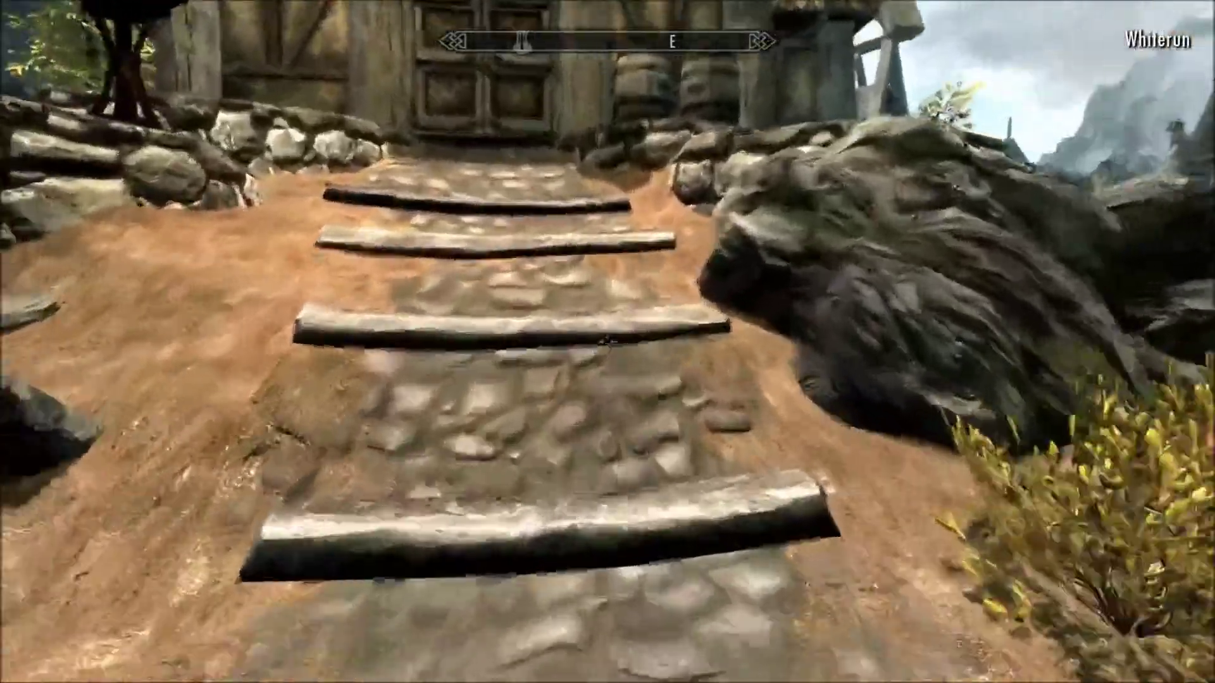
key("w")
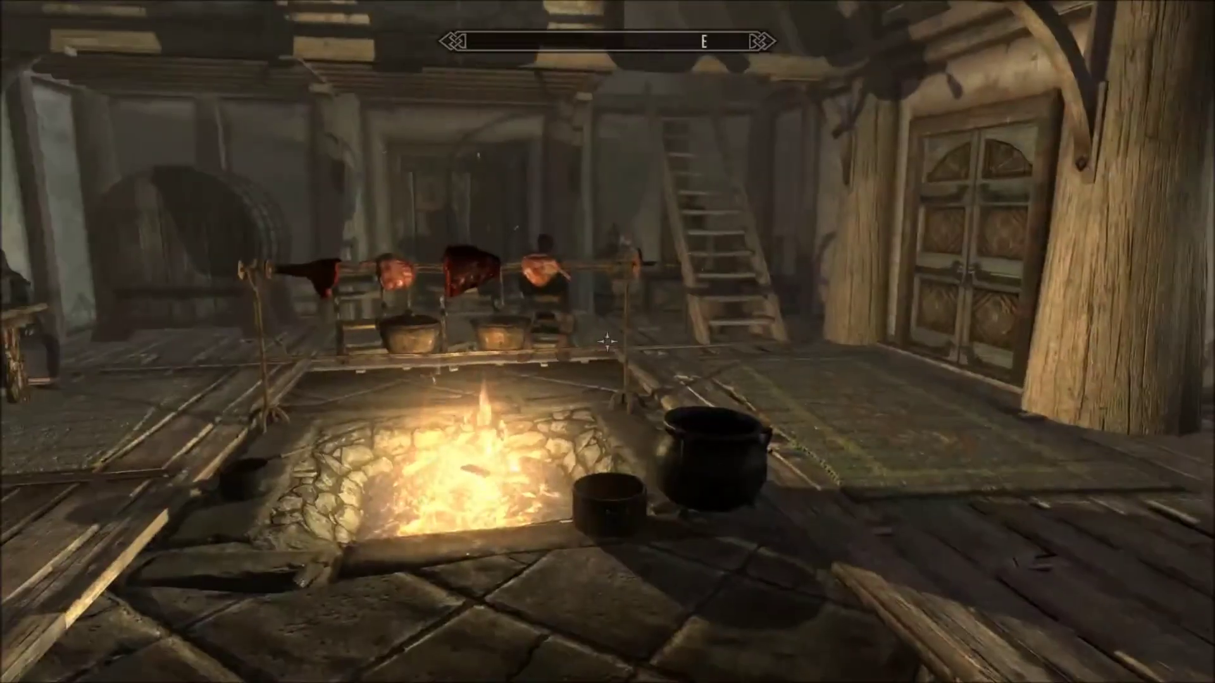
Walk over to the follower at the corner table and check his face up close.
key("w")
key("w")
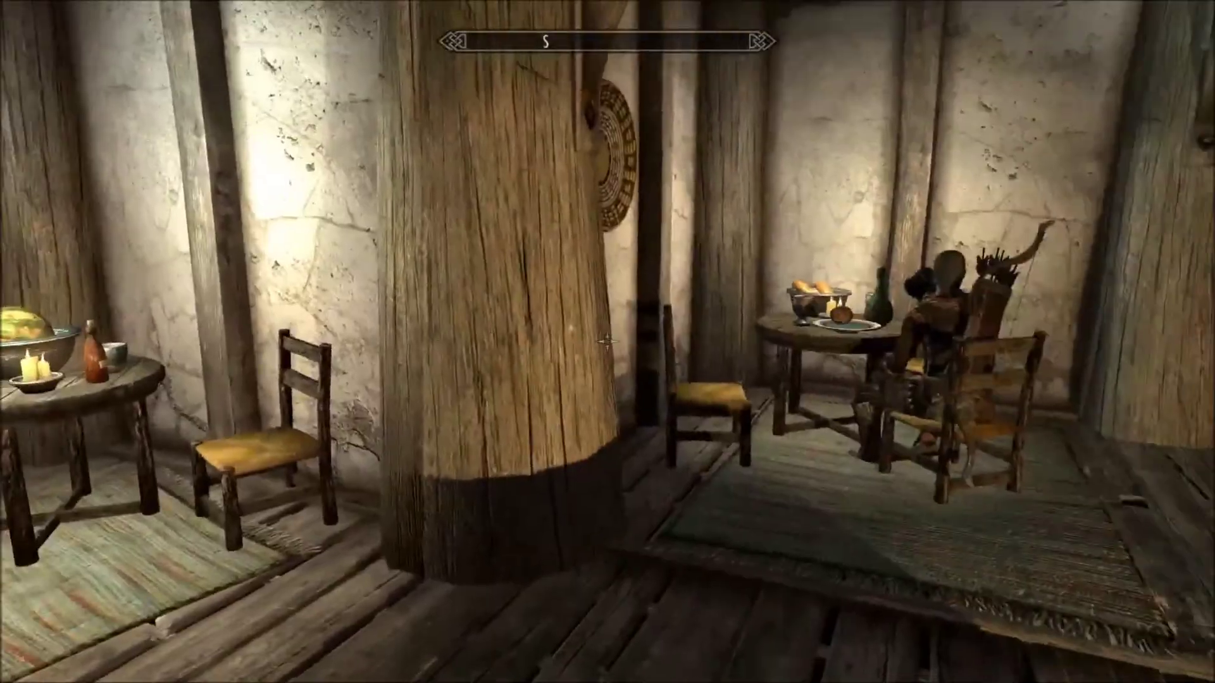
key("w")
key("w")
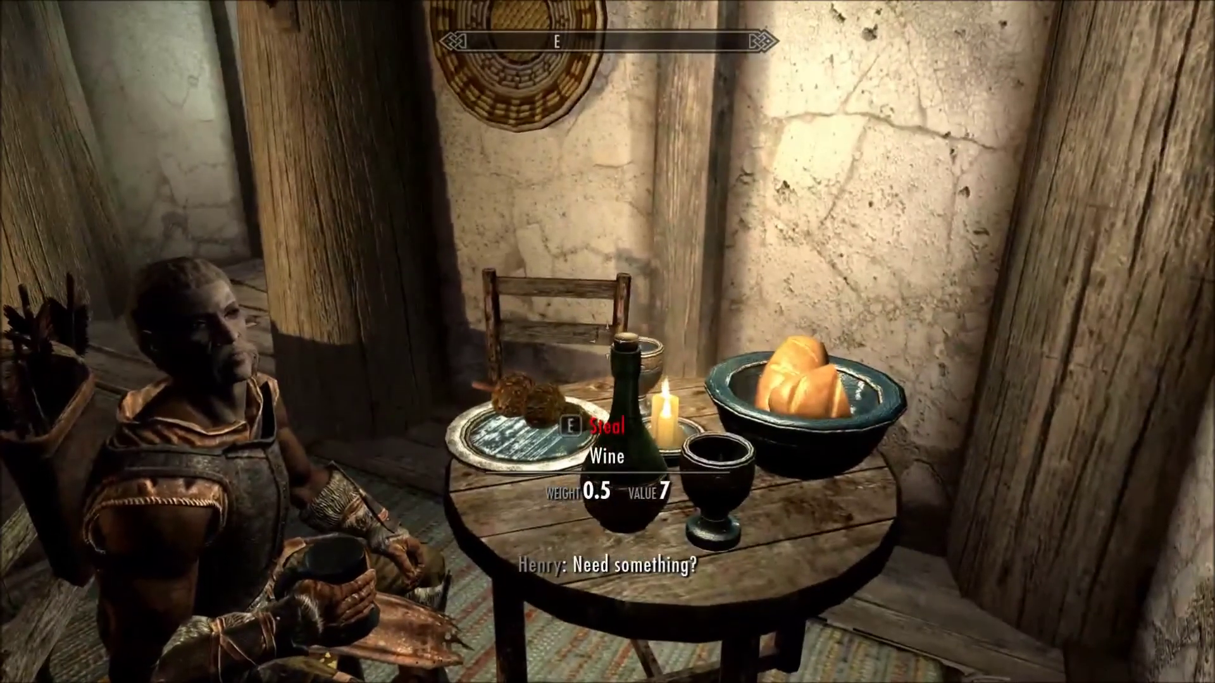
key("w")
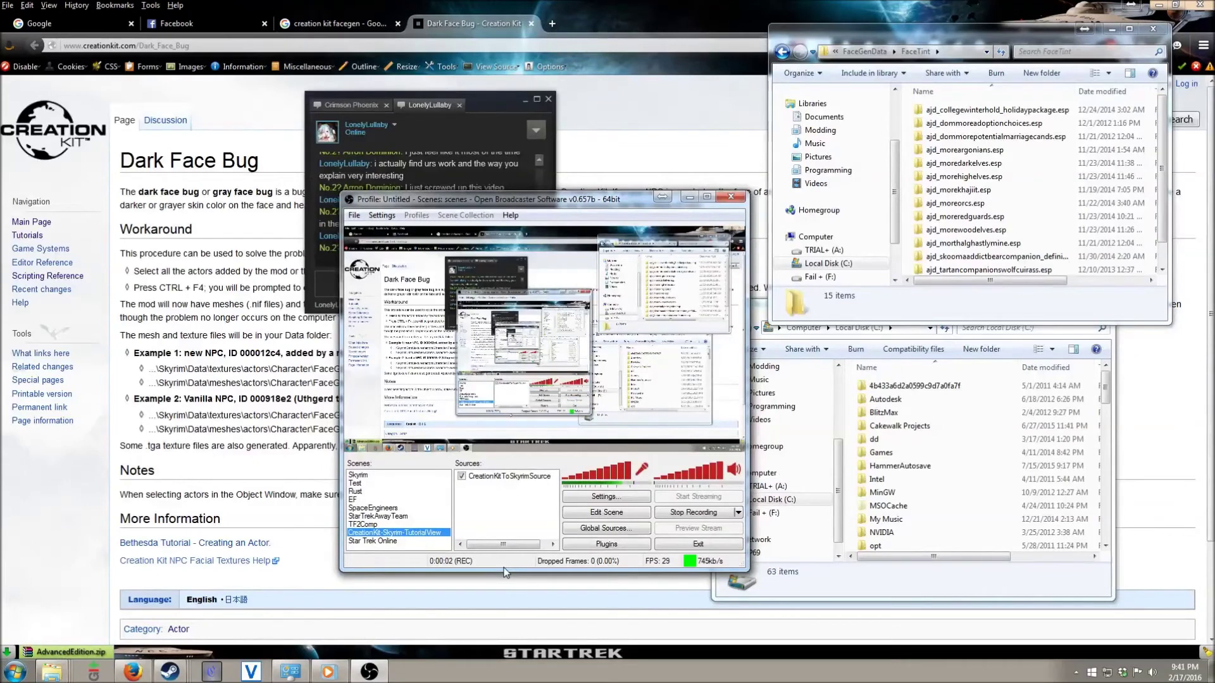
Switch to the Steam library and launch the Skyrim Creation Kit.
mouse_move(171, 670)
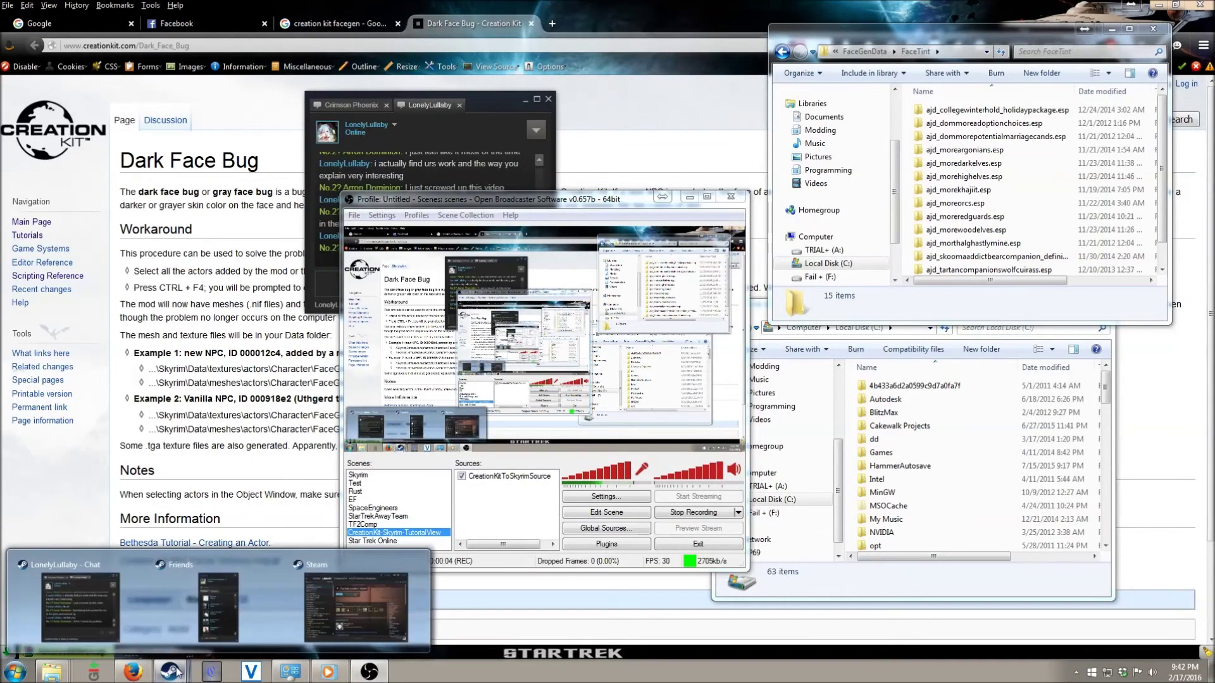
left_click(339, 616)
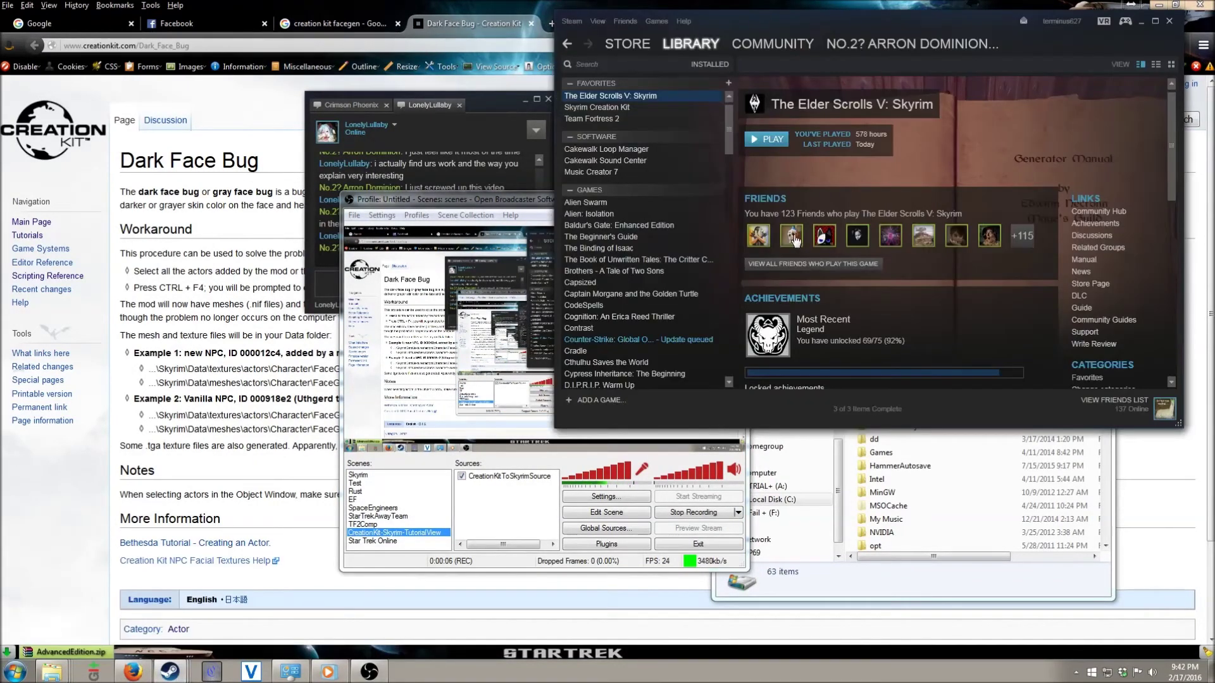
left_click(613, 109)
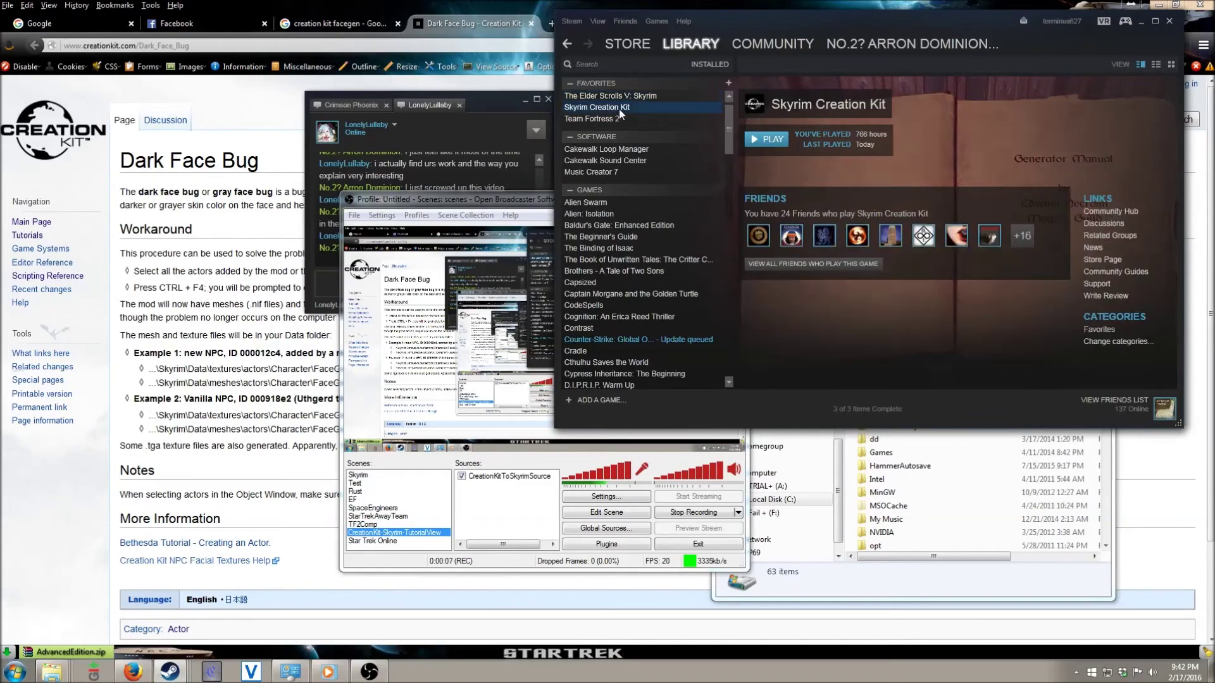
left_click(769, 141)
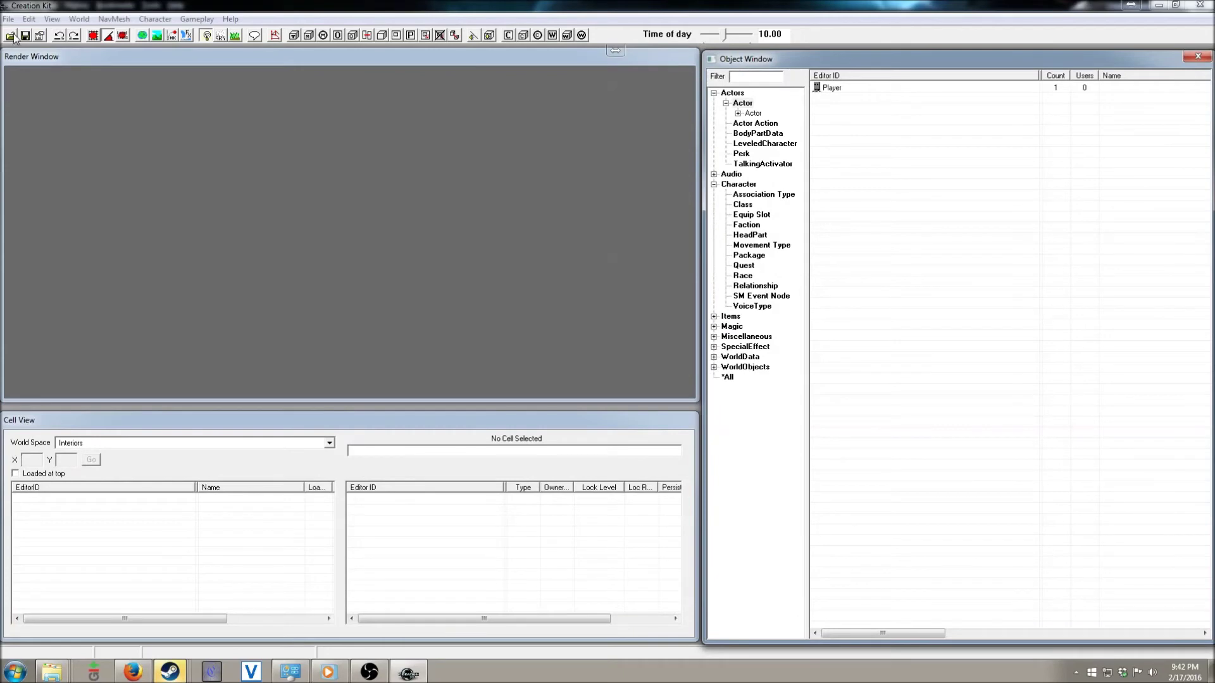
Load the plugin ajd_redguardnpcforvideo.esp as the active file.
left_click(11, 36)
scroll(504, 320, "down", 5)
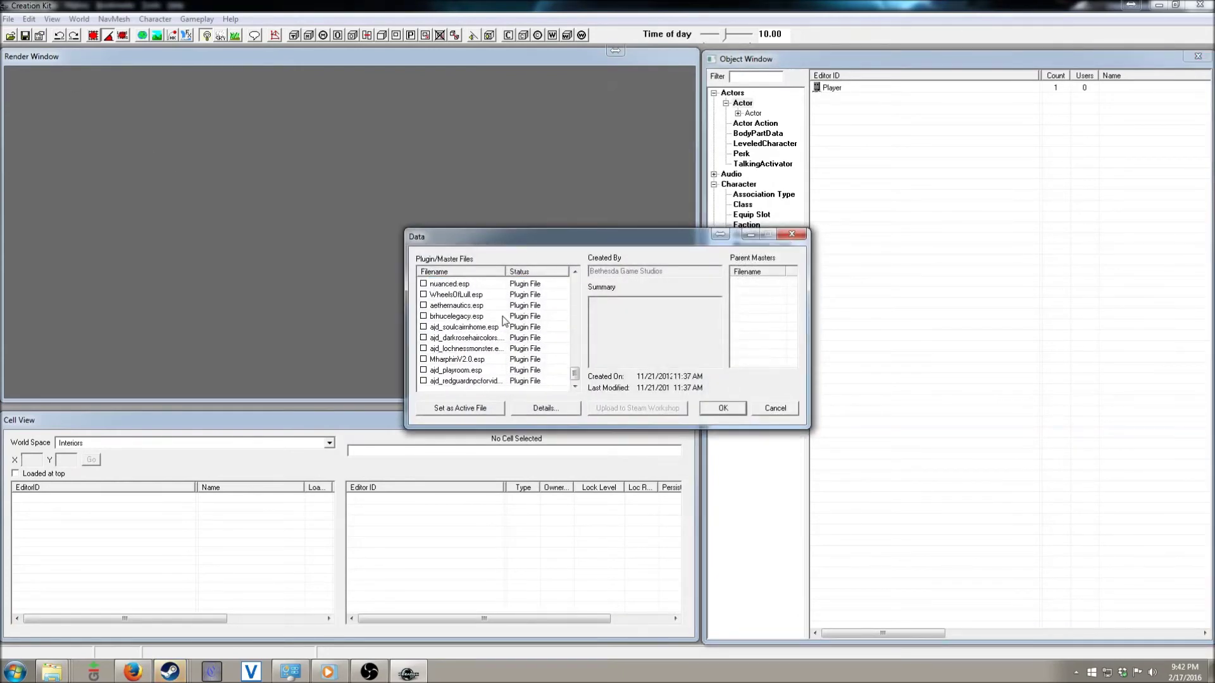
left_click(465, 381)
left_click(490, 408)
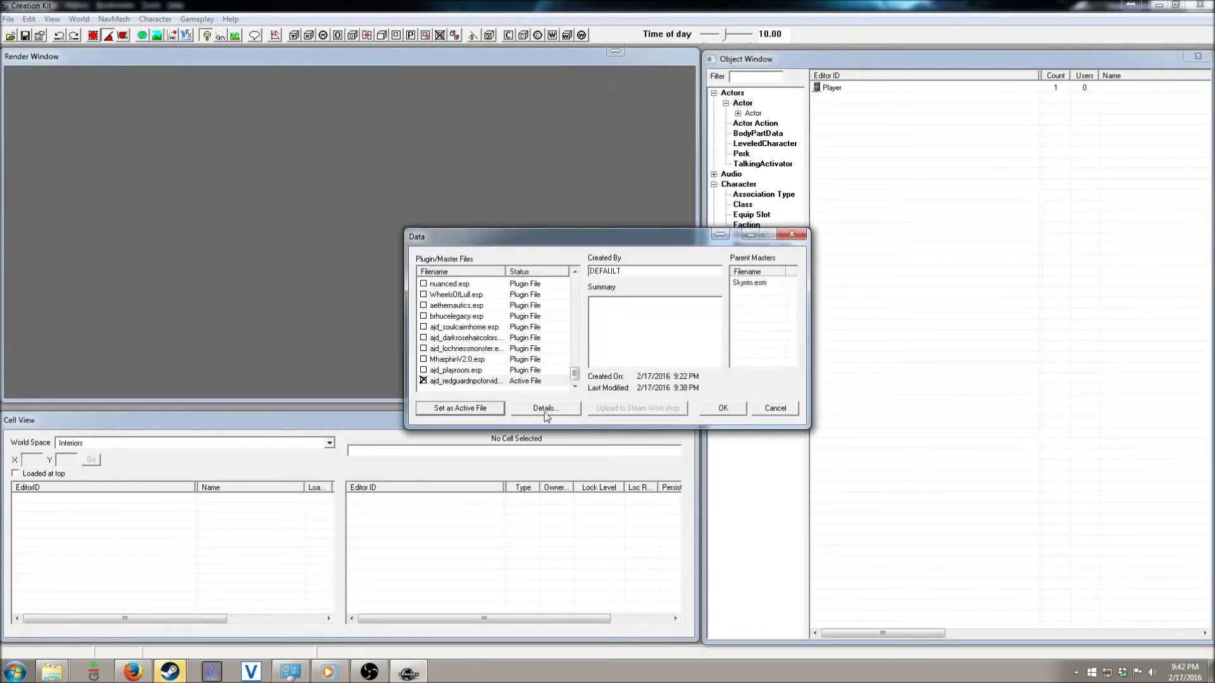
left_click(724, 409)
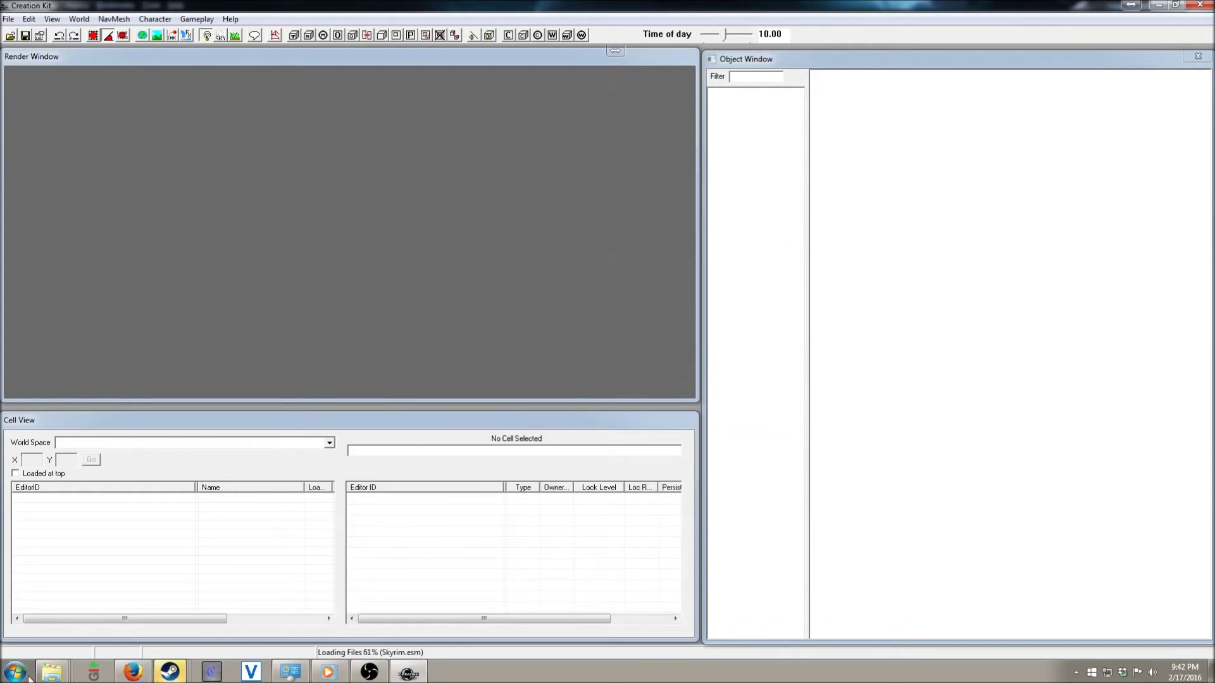
Switch to the FaceTint folder and look through its plugin subfolders for one belonging to the Redguard NPC plugin.
mouse_move(51, 672)
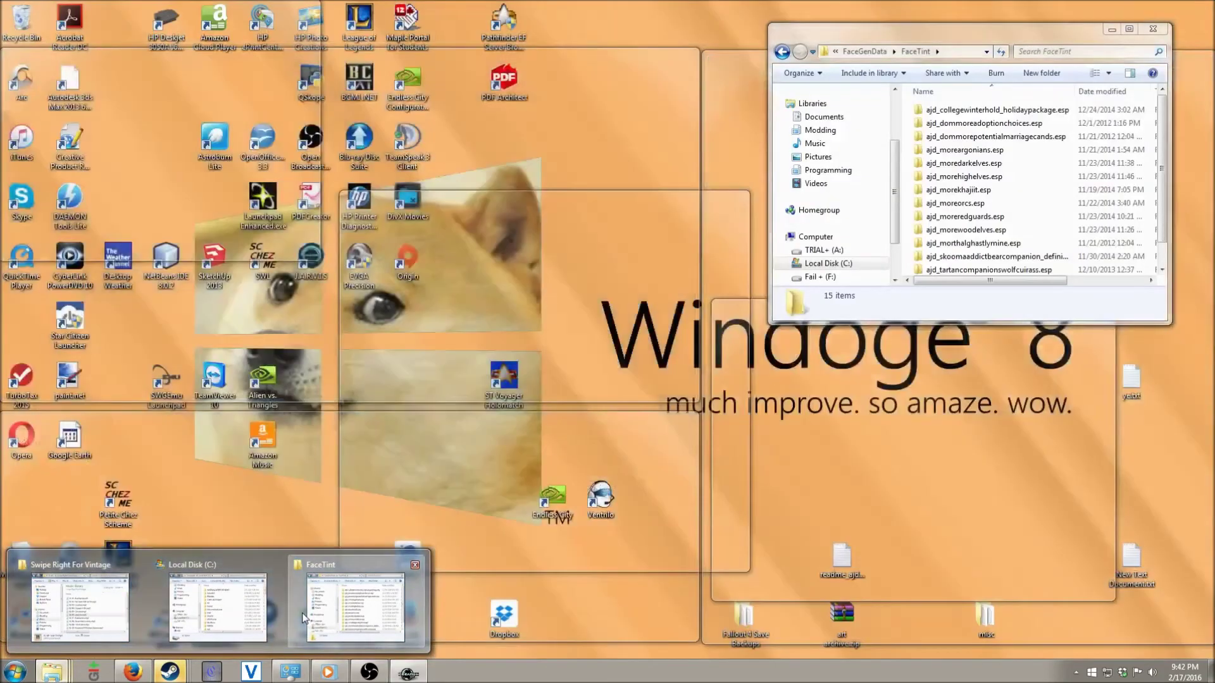
left_click(304, 618)
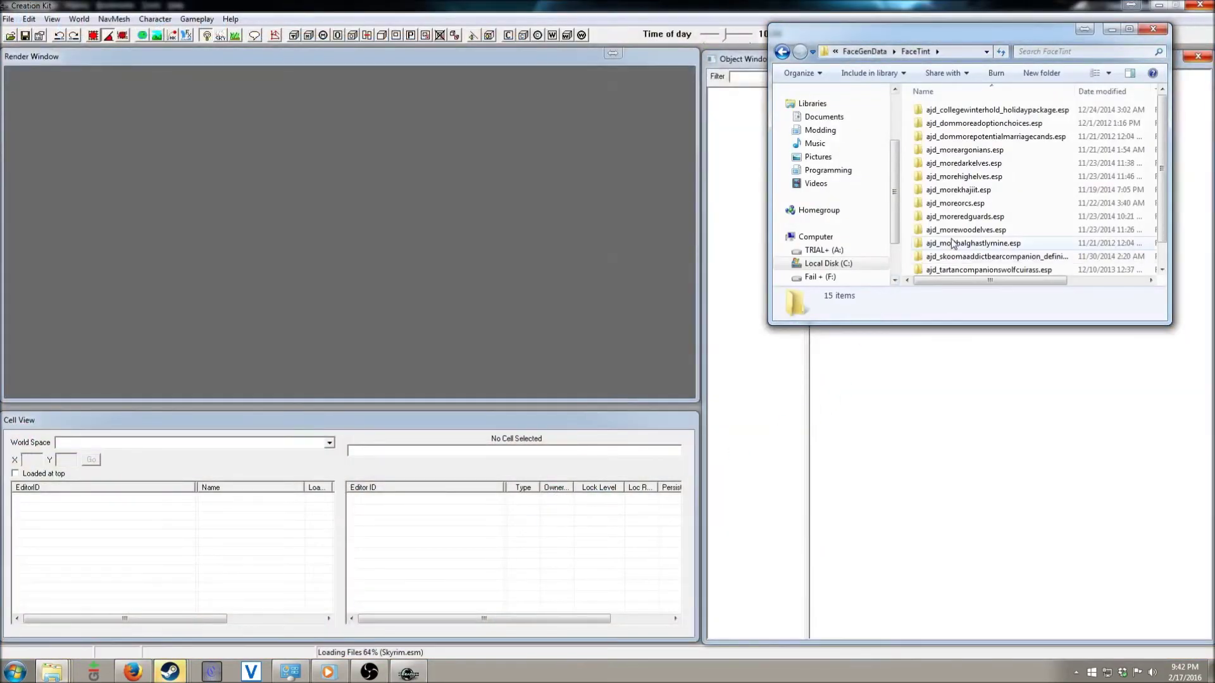
left_click(968, 136)
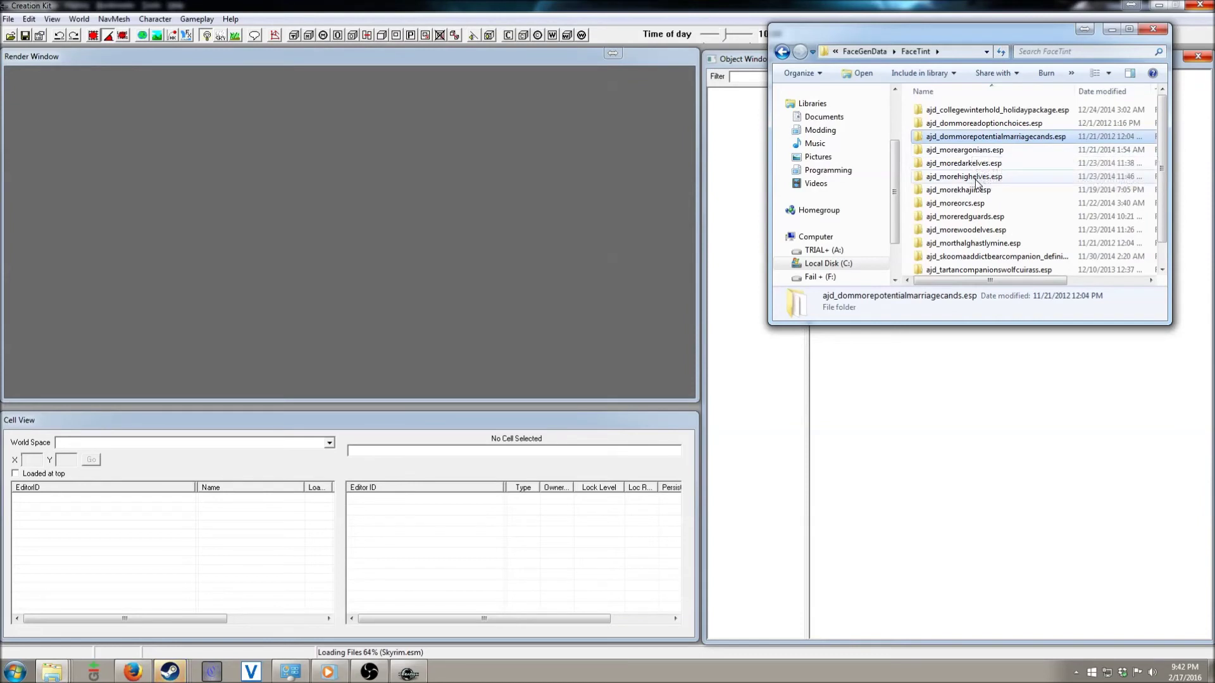
scroll(977, 184, "down", 1)
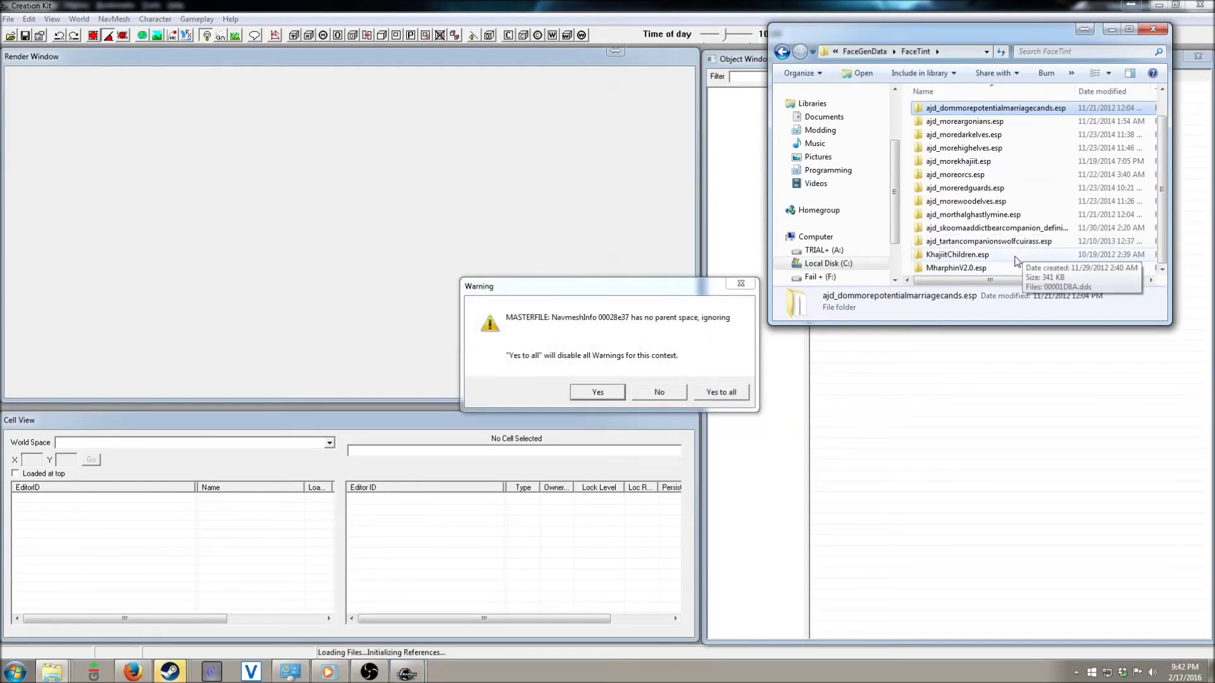
scroll(1009, 271, "up", 1)
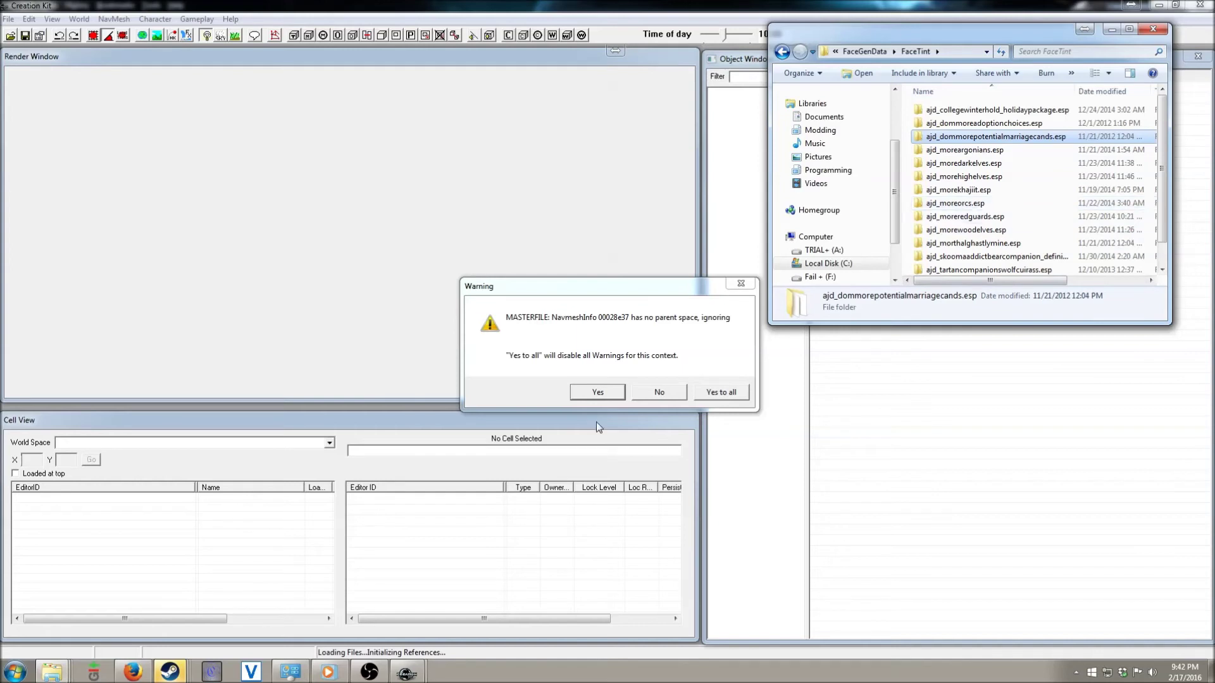
Accept all loading warnings and export the face gen data for the actor AJDFMAHenry.
left_click(721, 392)
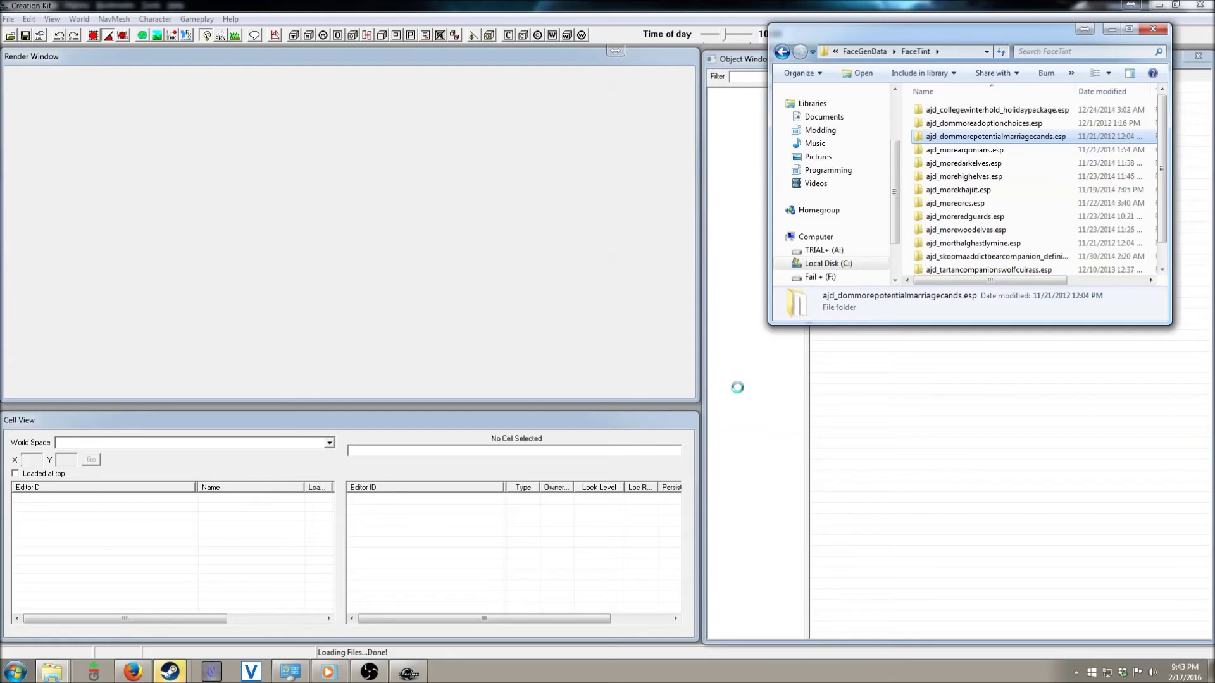
left_click(672, 5)
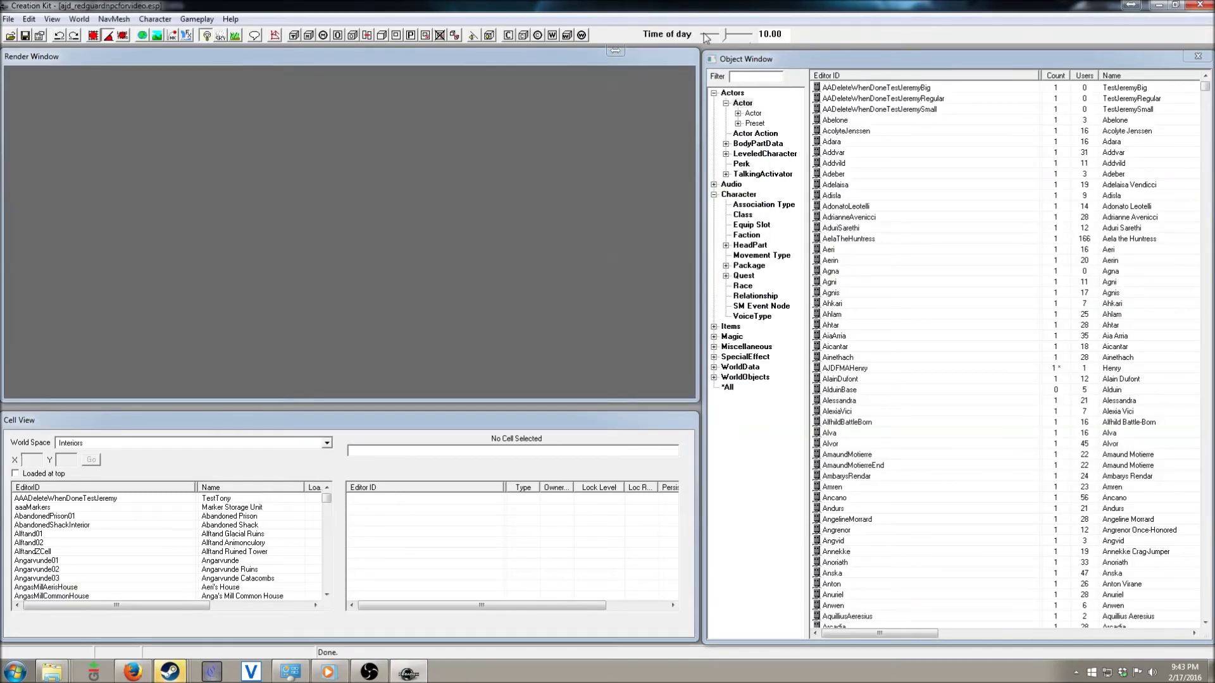
left_click(854, 369)
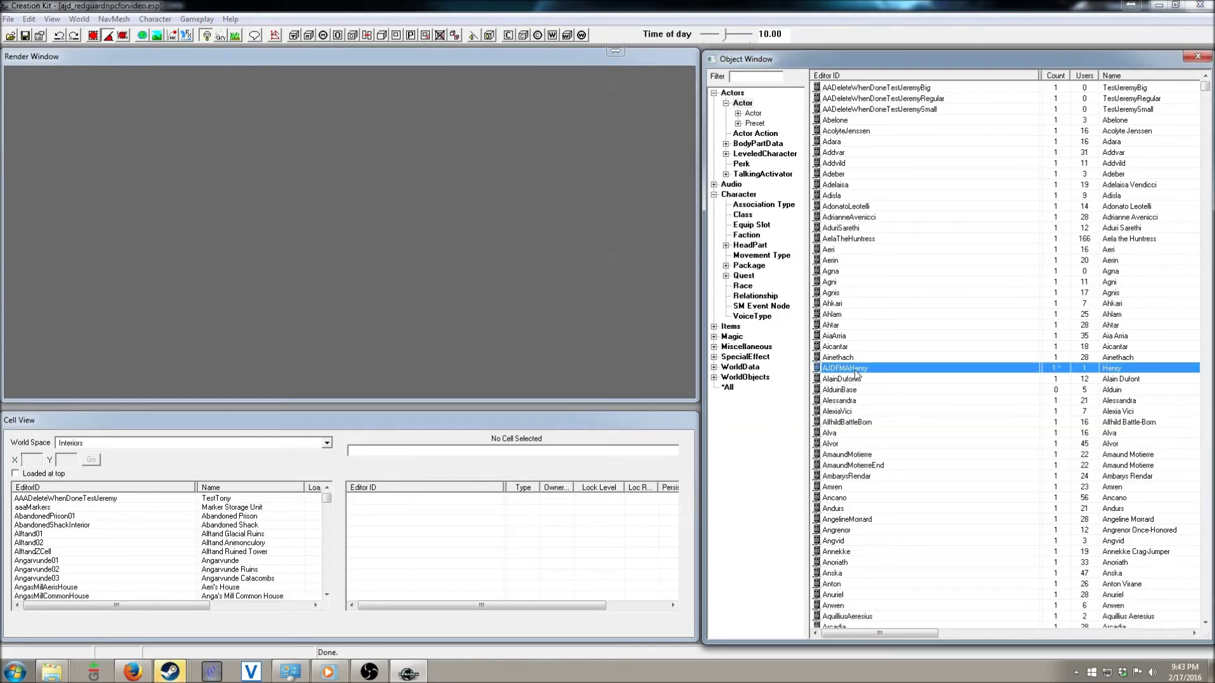
left_click(752, 121)
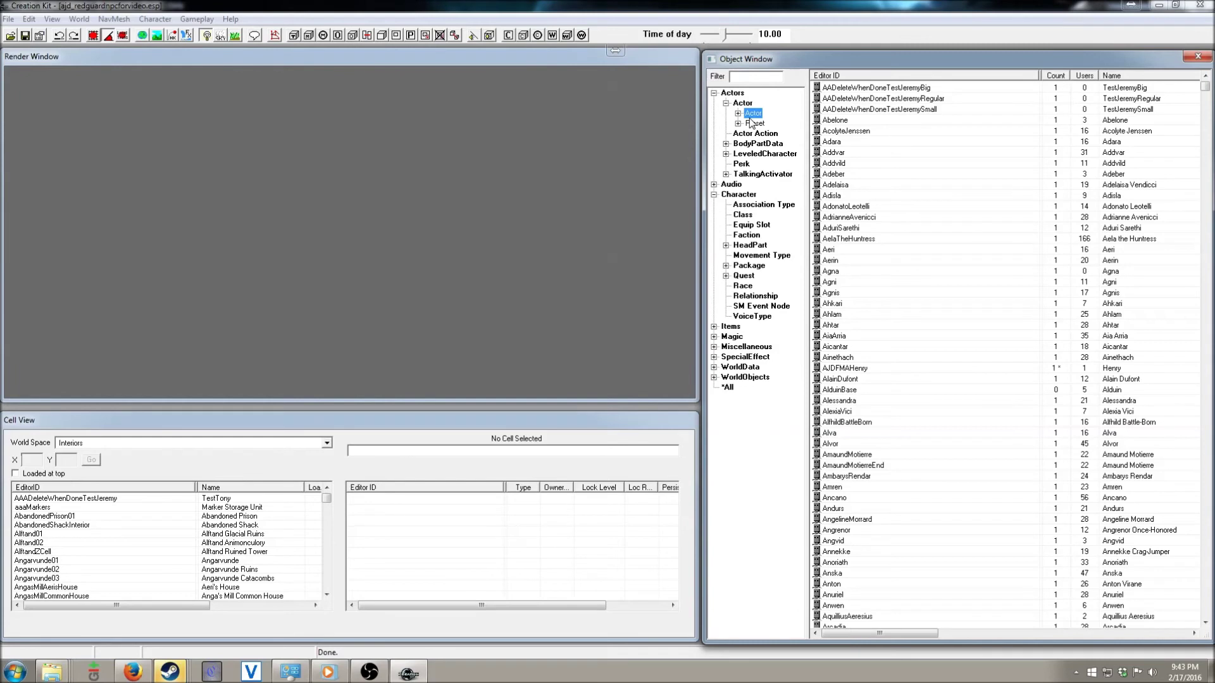
left_click(879, 371)
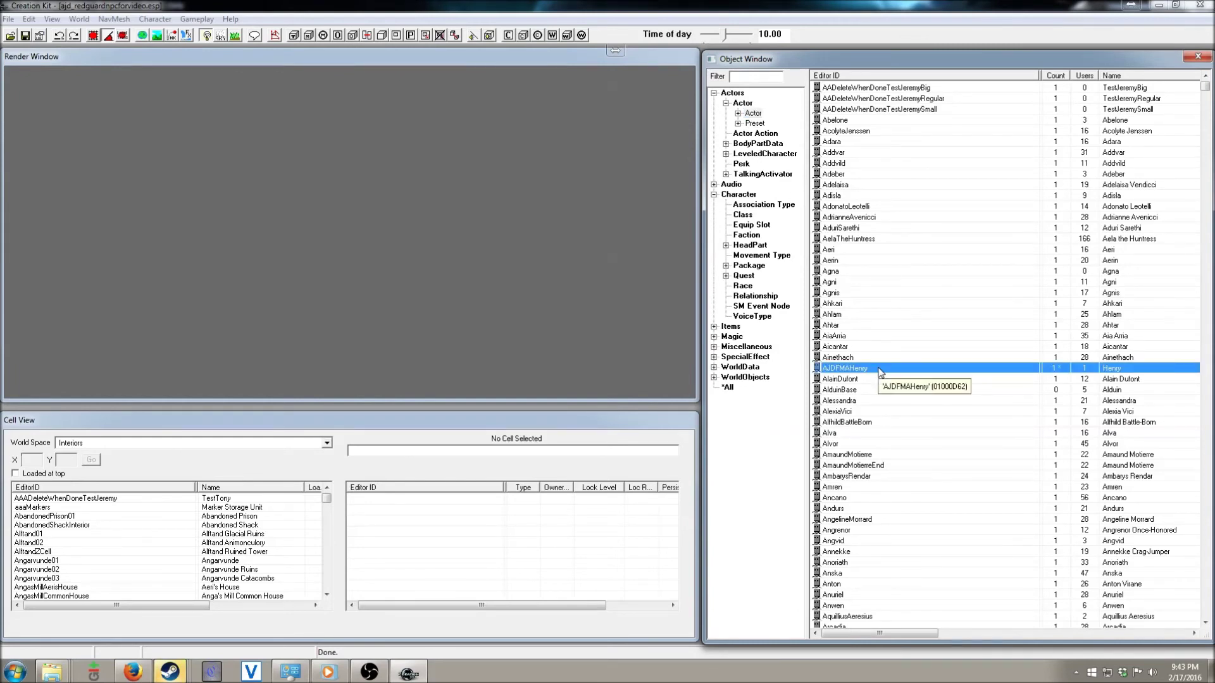
key("ctrl+F4")
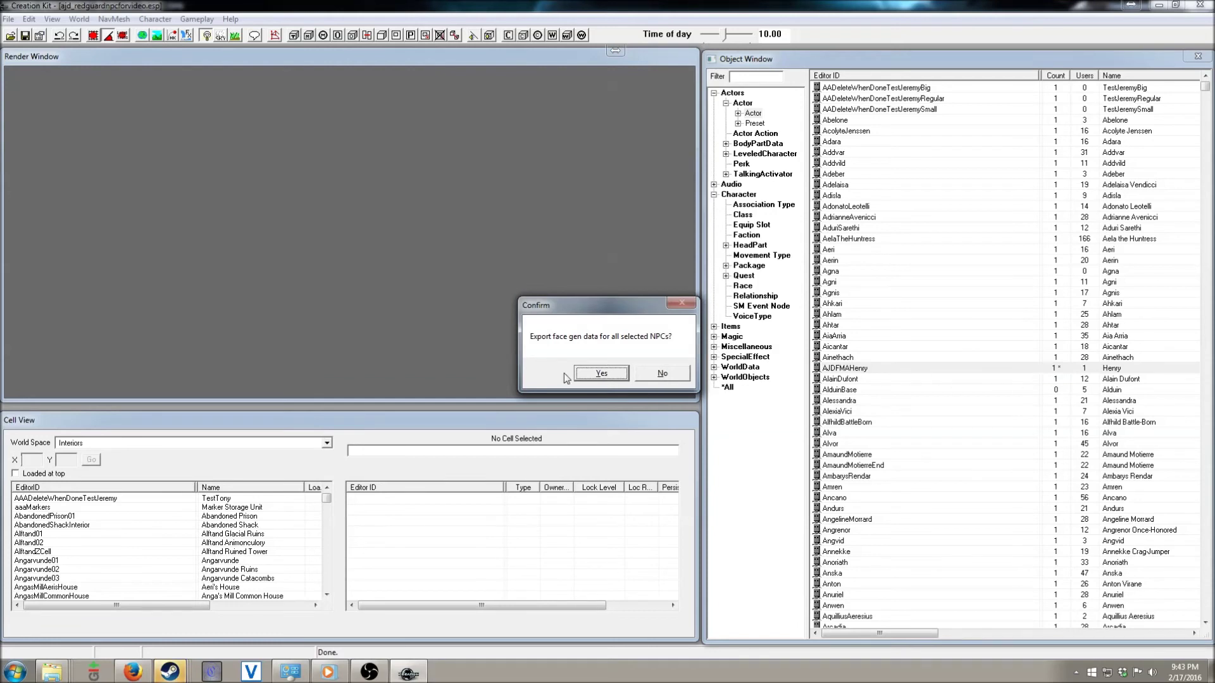
left_click(599, 374)
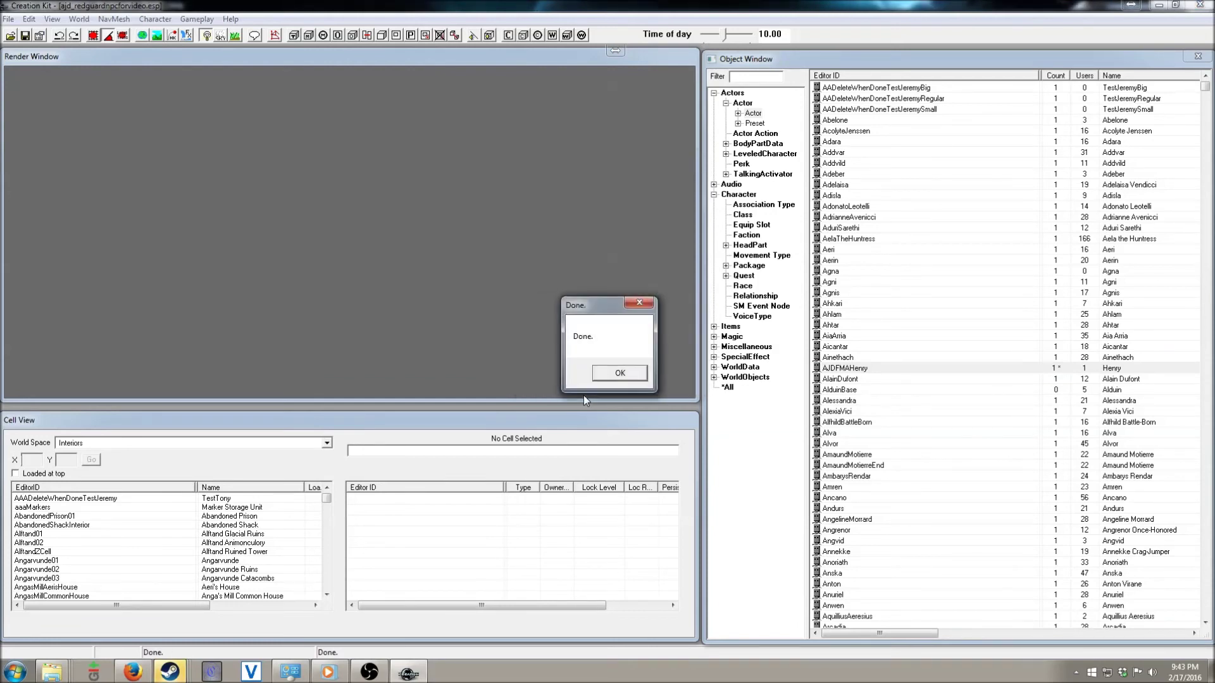
left_click(609, 379)
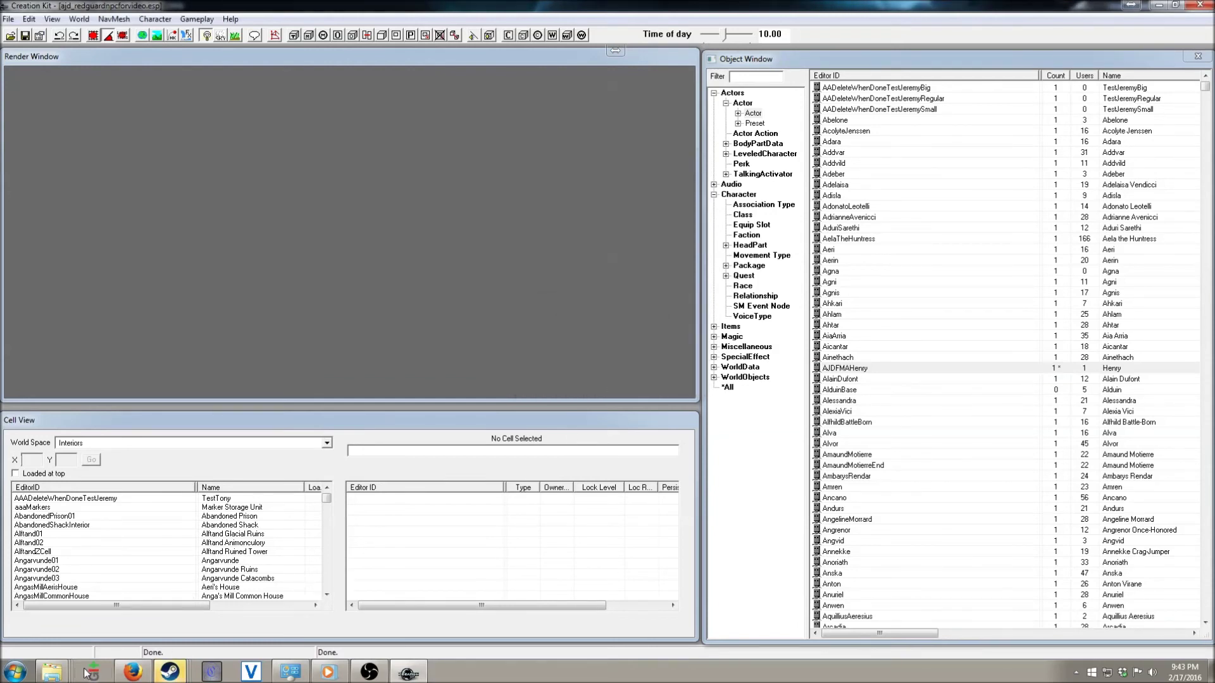
Check the FaceTint folder for the exported ajd_redguardnpcforvideo.esp subfolder, and save the plugin in the Creation Kit.
mouse_move(50, 675)
left_click(380, 591)
scroll(1085, 236, "down", 1)
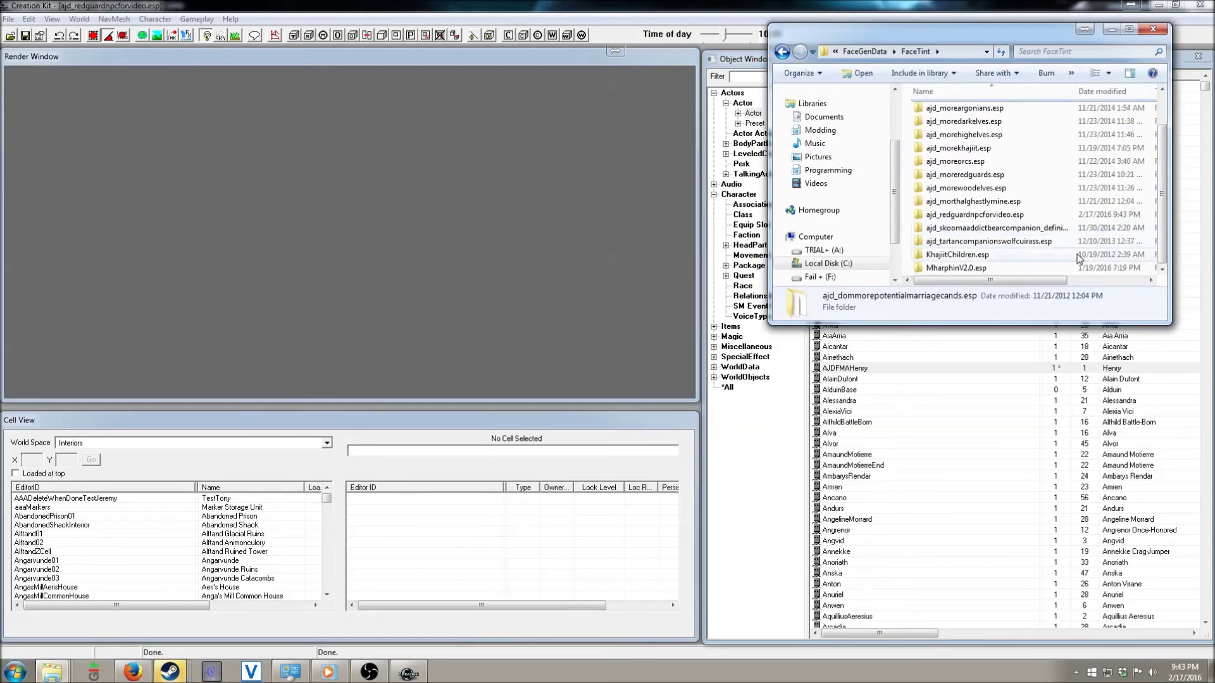
left_click(1027, 215)
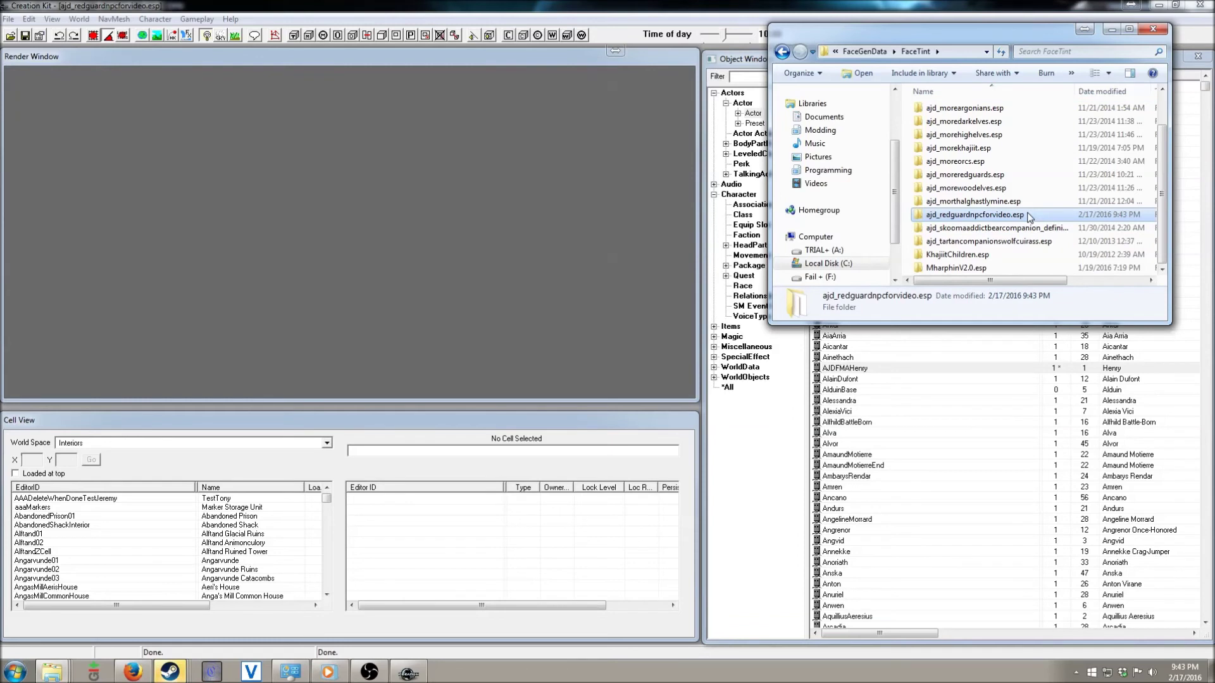
left_click(588, 5)
left_click(26, 35)
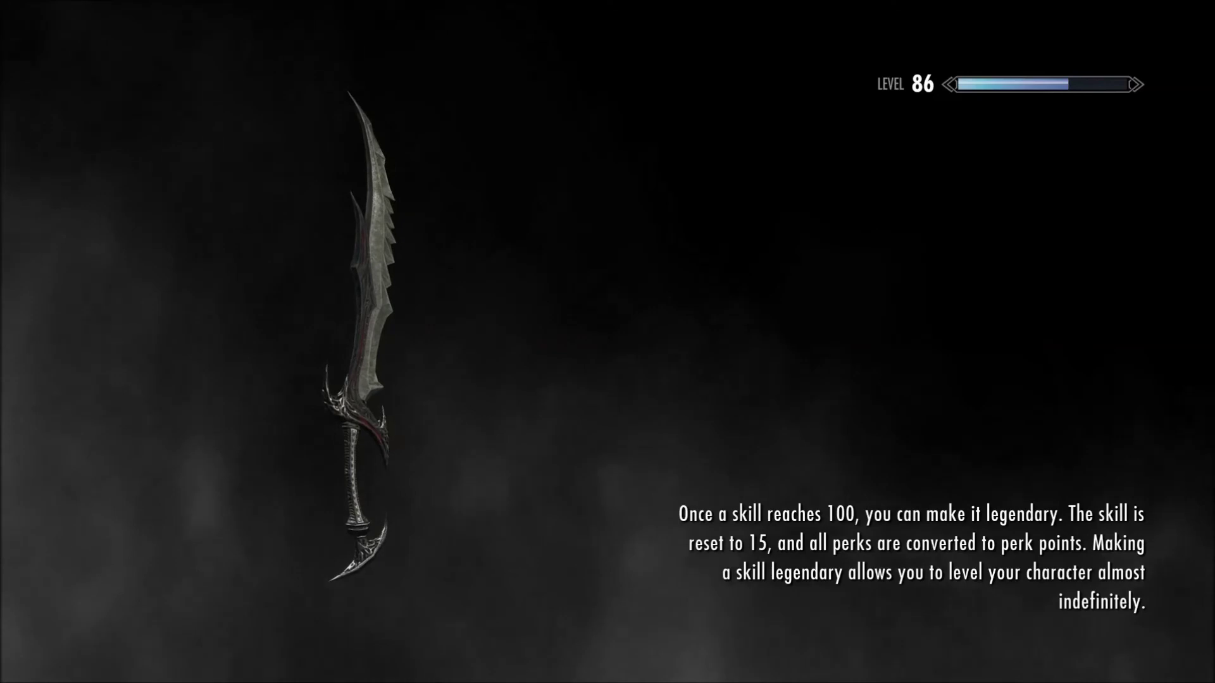
In Skyrim, open the world map and fast travel to Whiterun.
key("m")
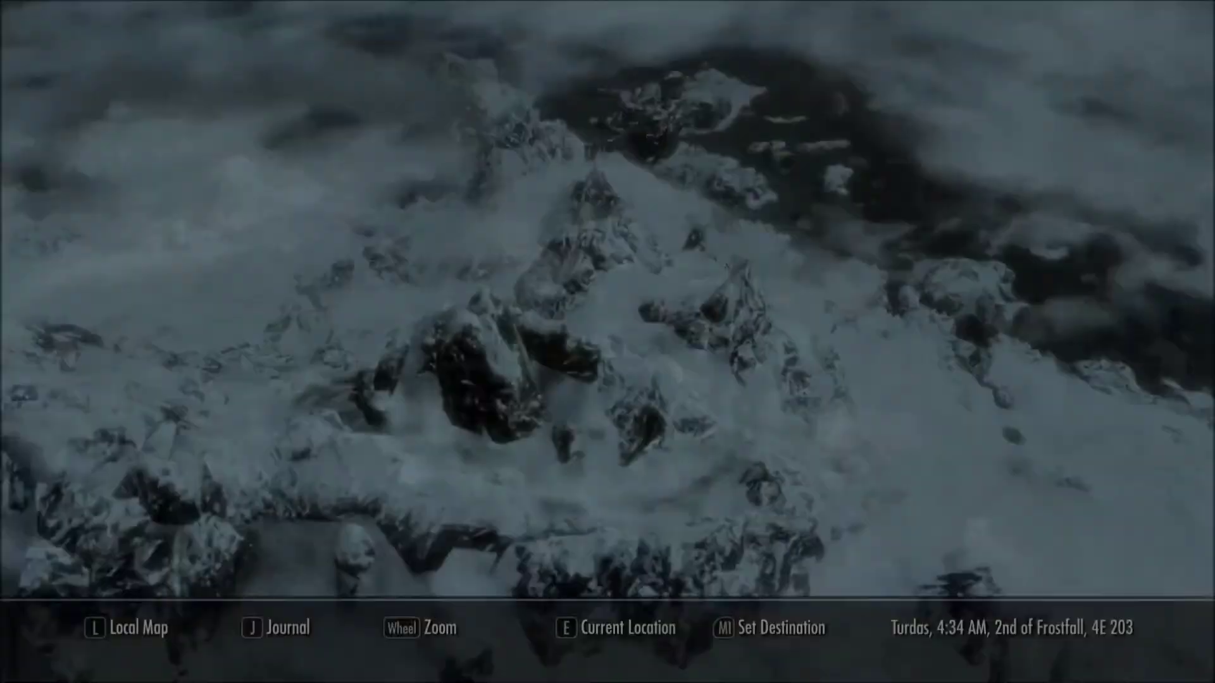
scroll(608, 342, "down", 5)
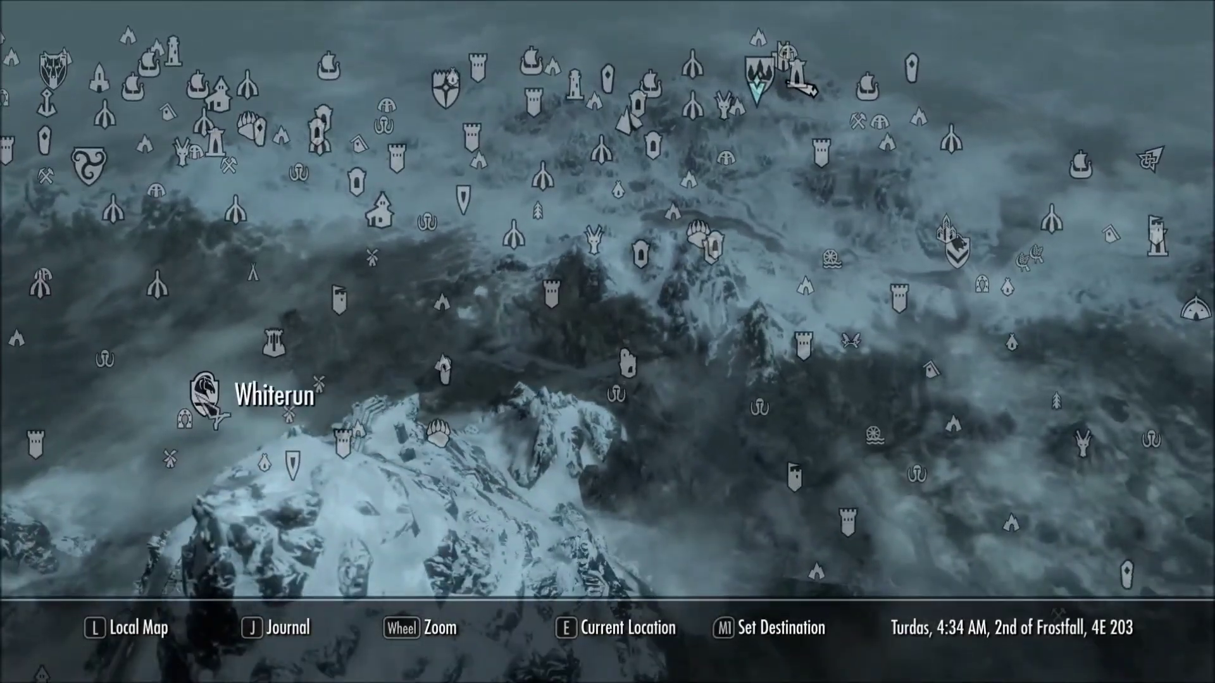
left_click(205, 393)
left_click(529, 366)
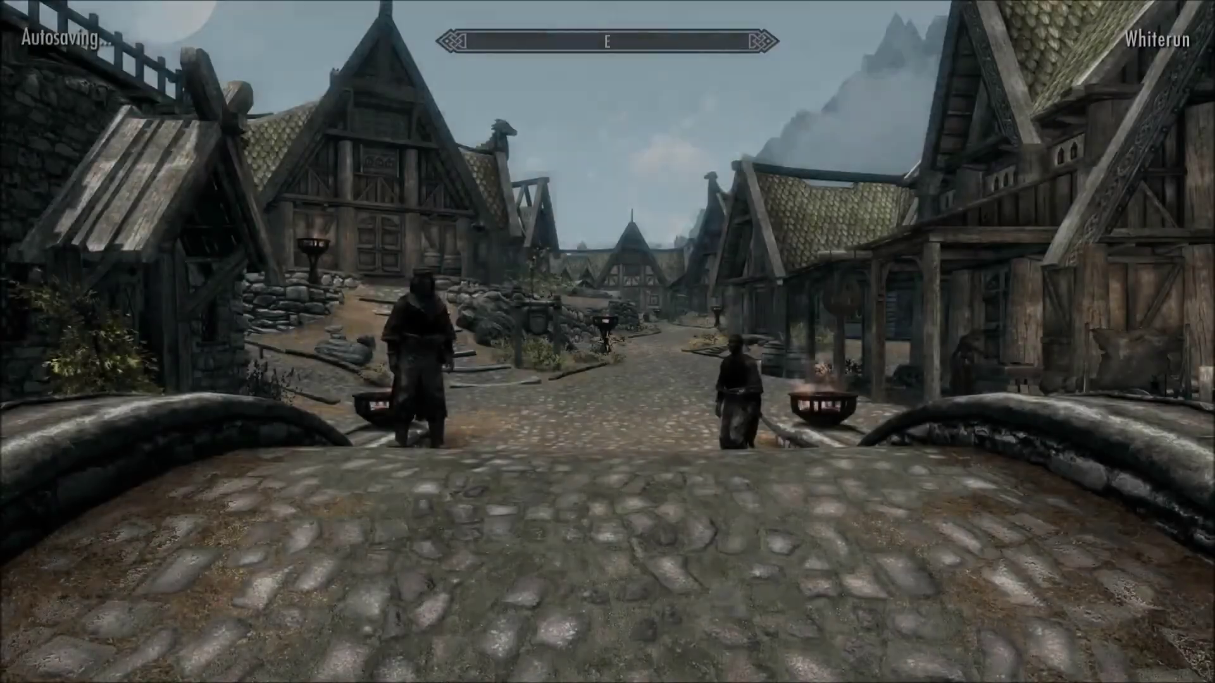
Walk up the steps to the Drunken Huntsman and go inside.
key("w")
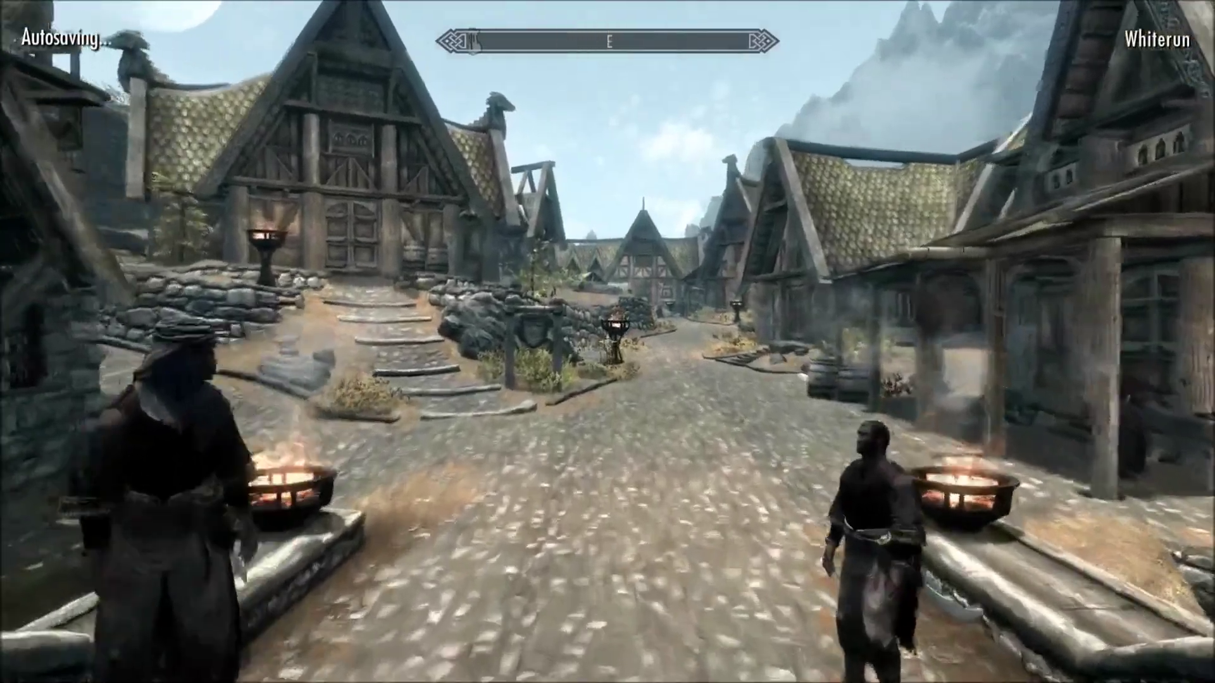
key("w")
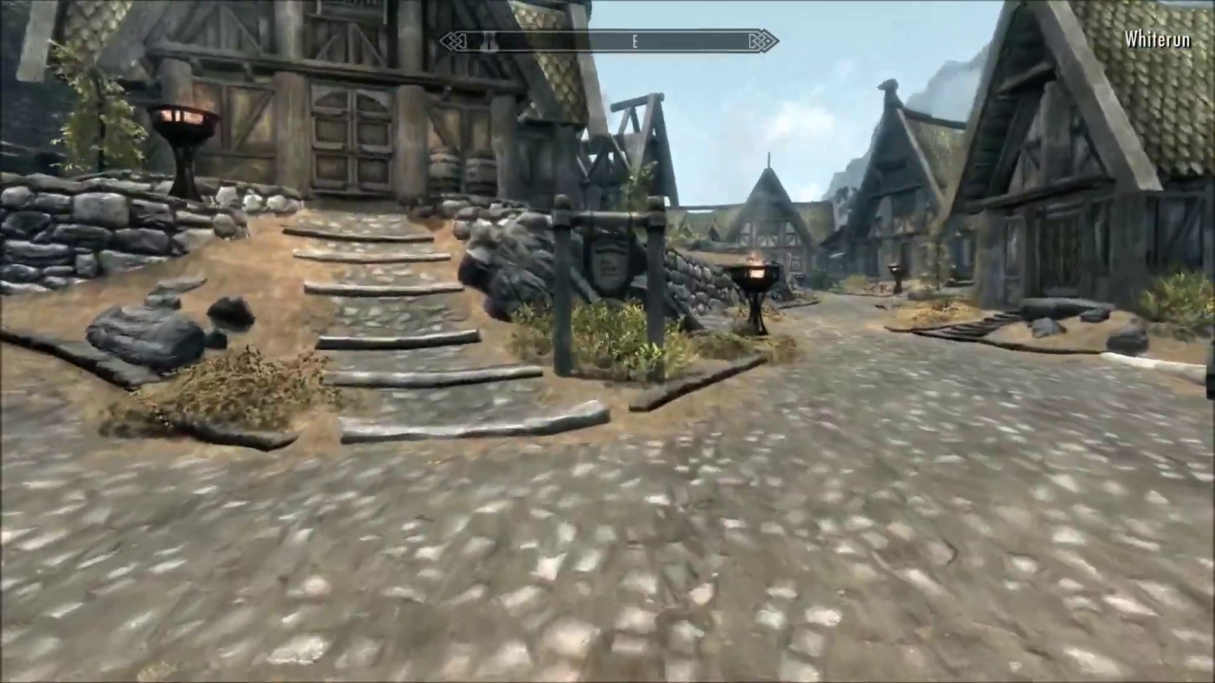
key("w")
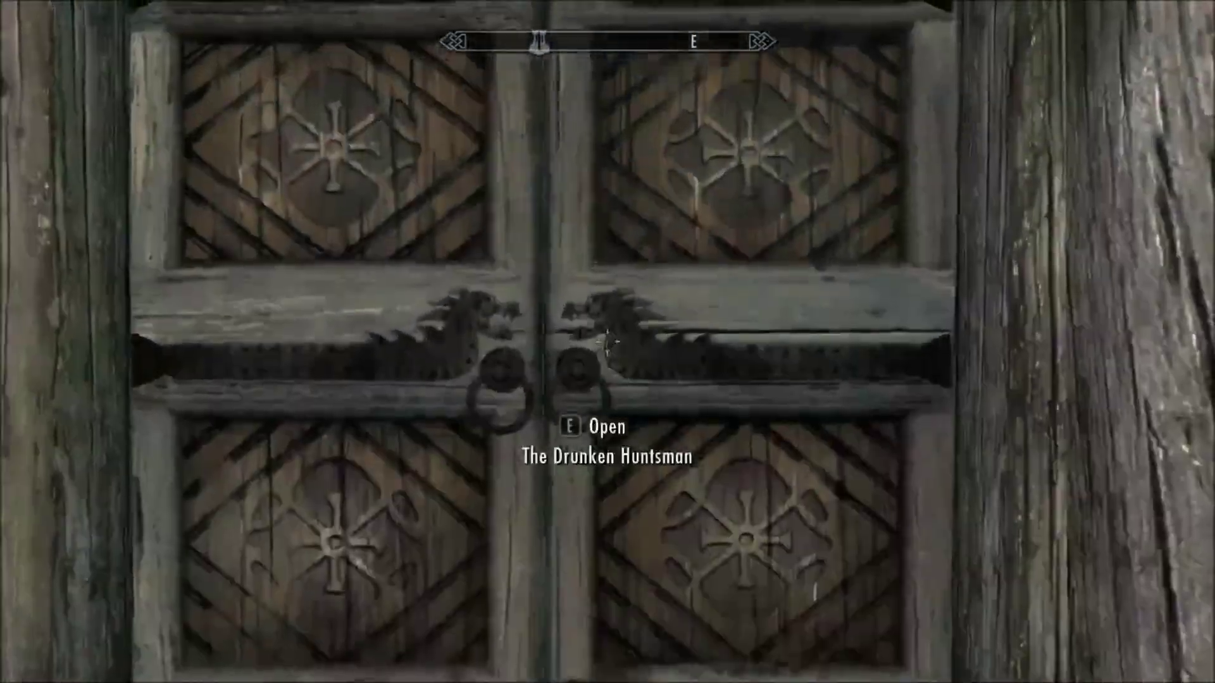
key("e")
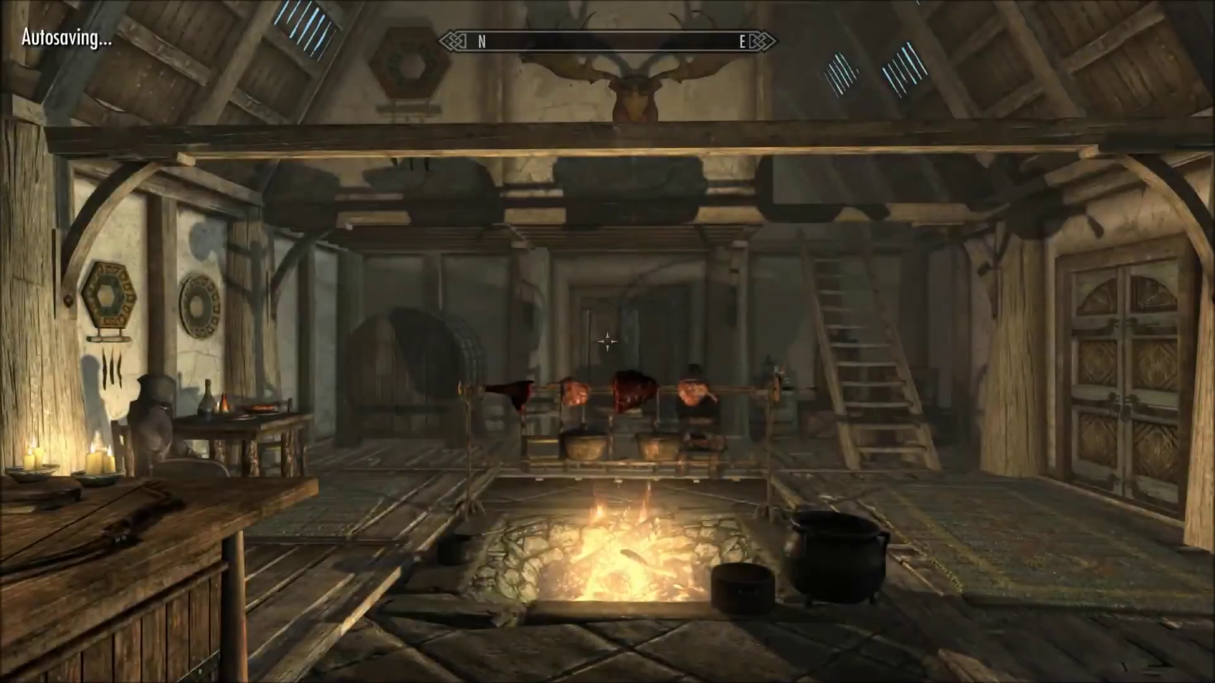
Approach the follower seated at the table and recruit him with "Follow me. I need your help.".
key("w")
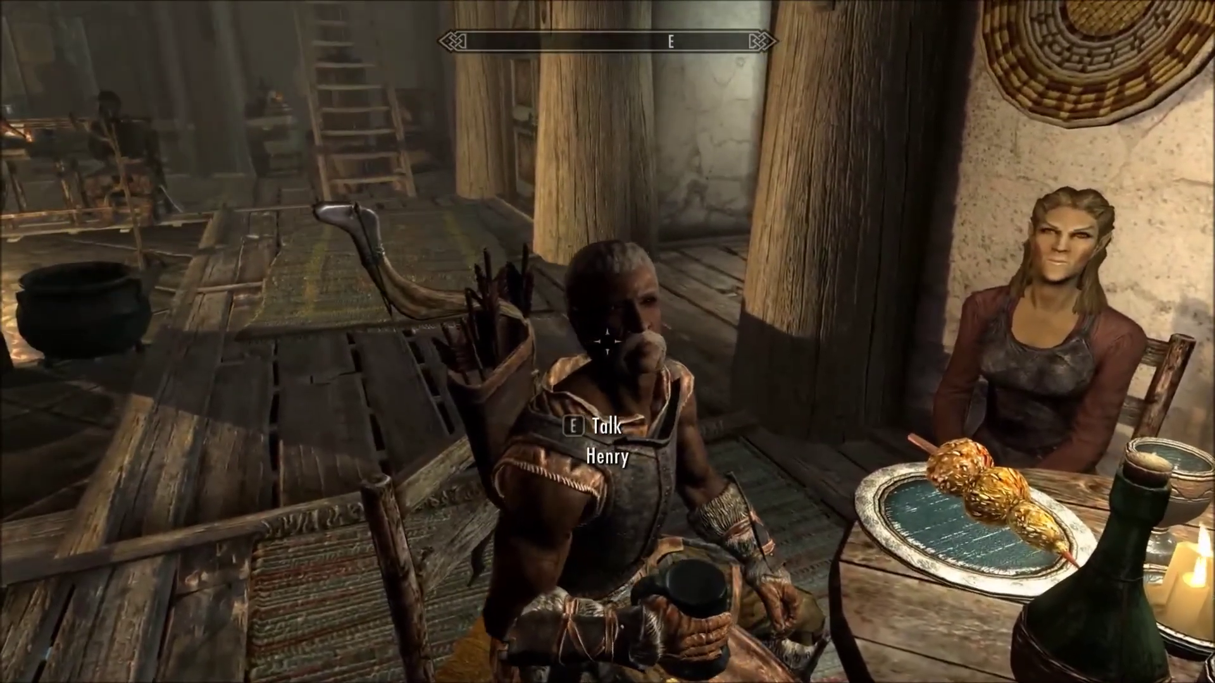
key("e")
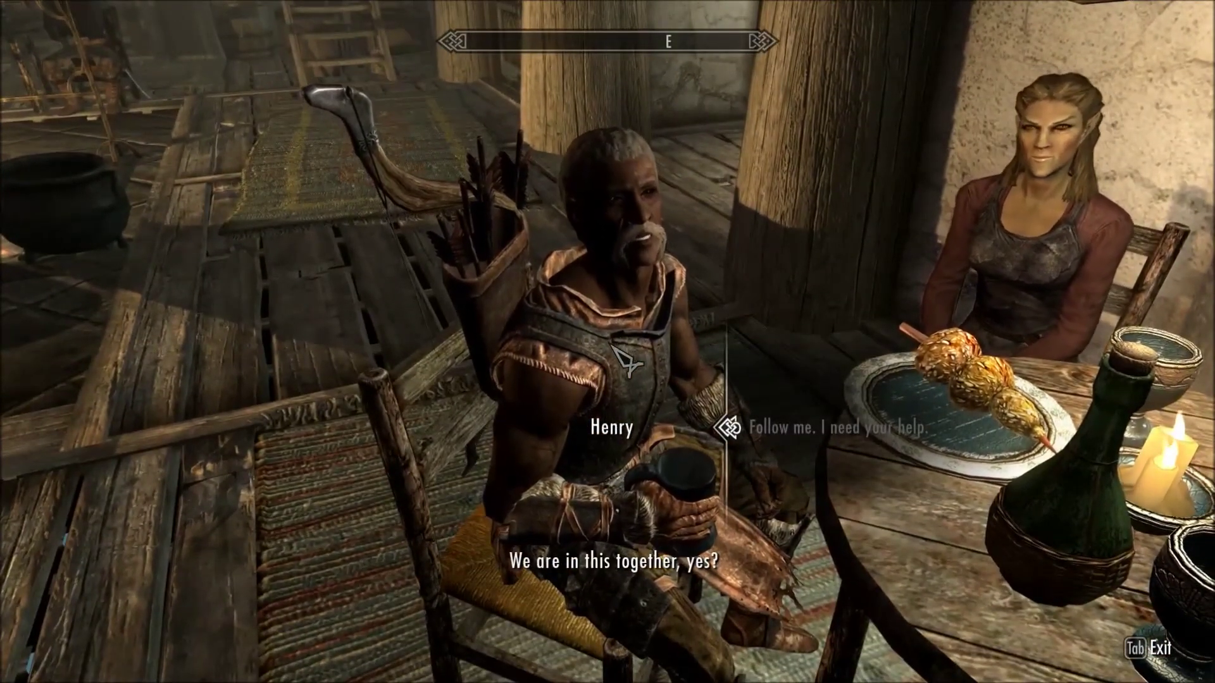
key("Tab")
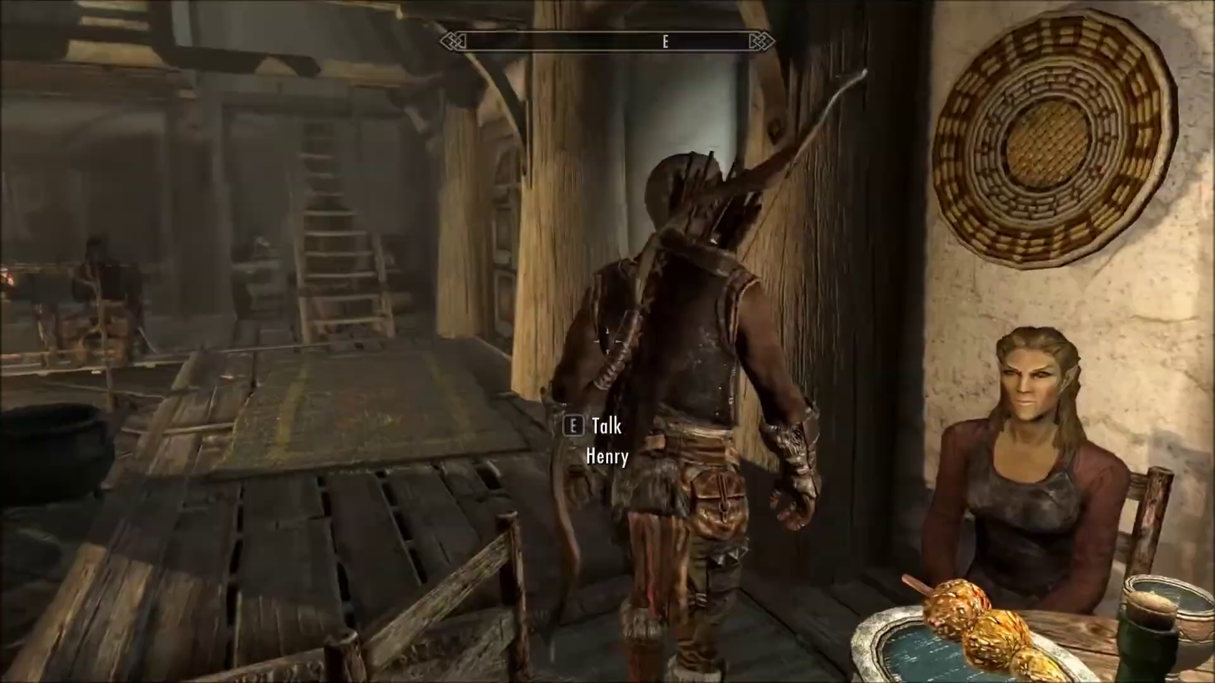
Move around the recruited follower on the Whiterun street and examine his face in daylight.
key("a")
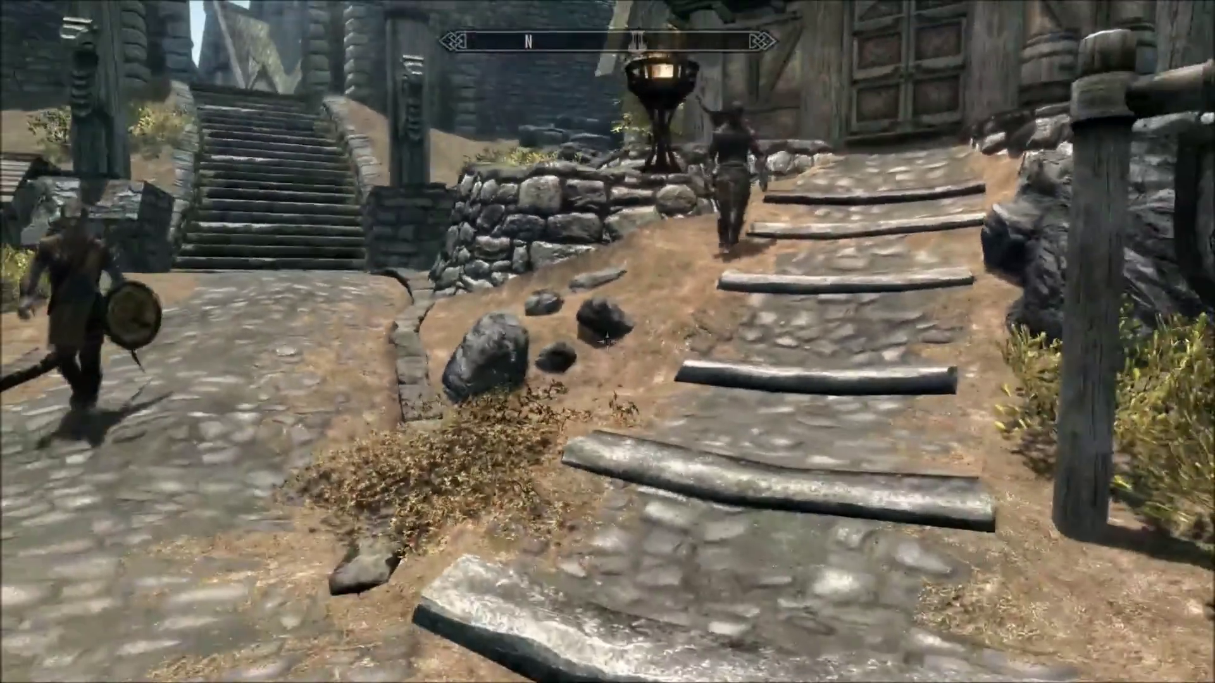
key("w")
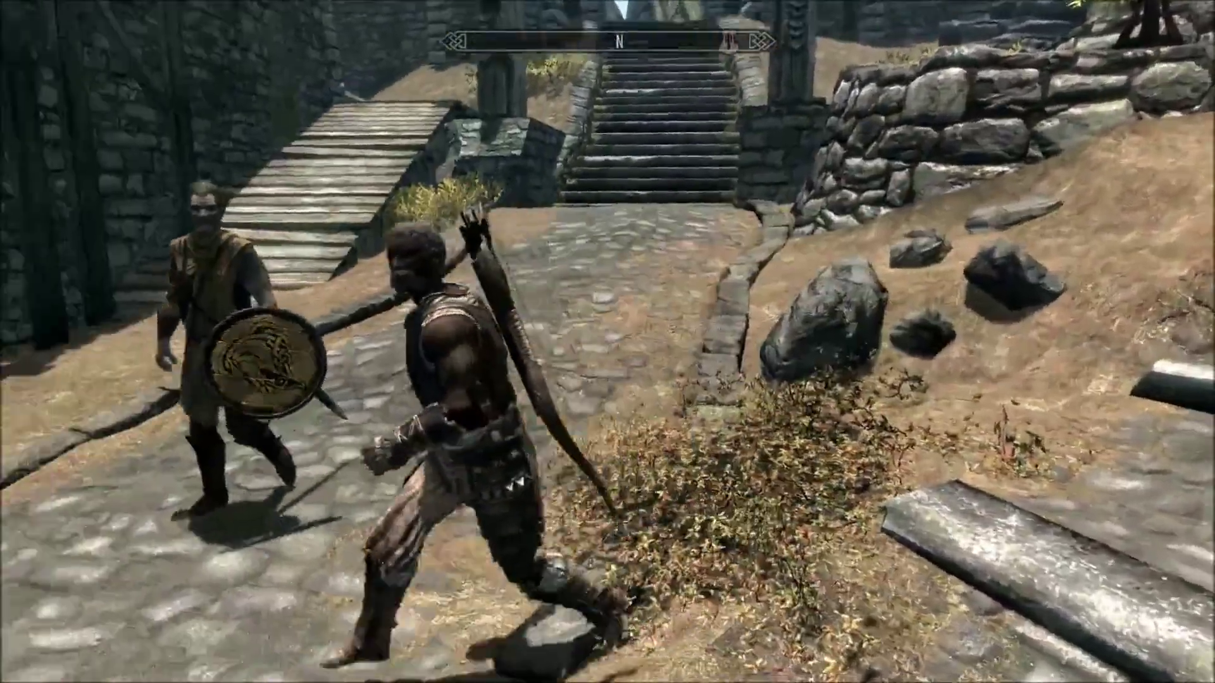
key("w")
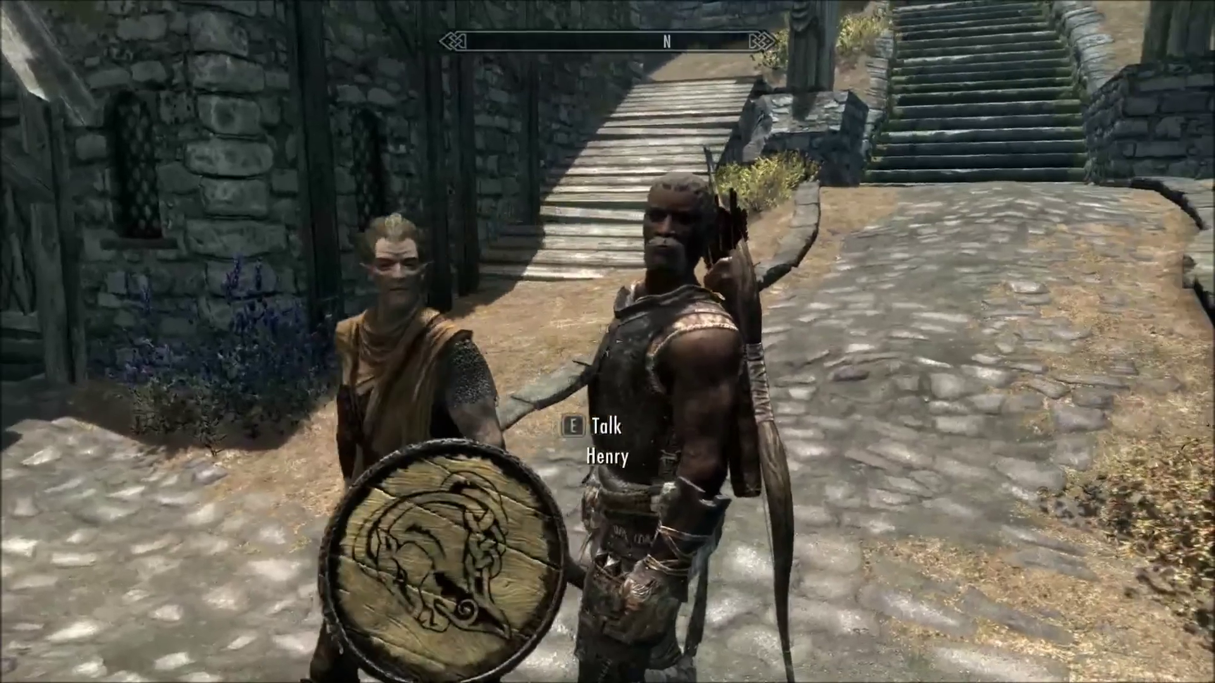
key("w")
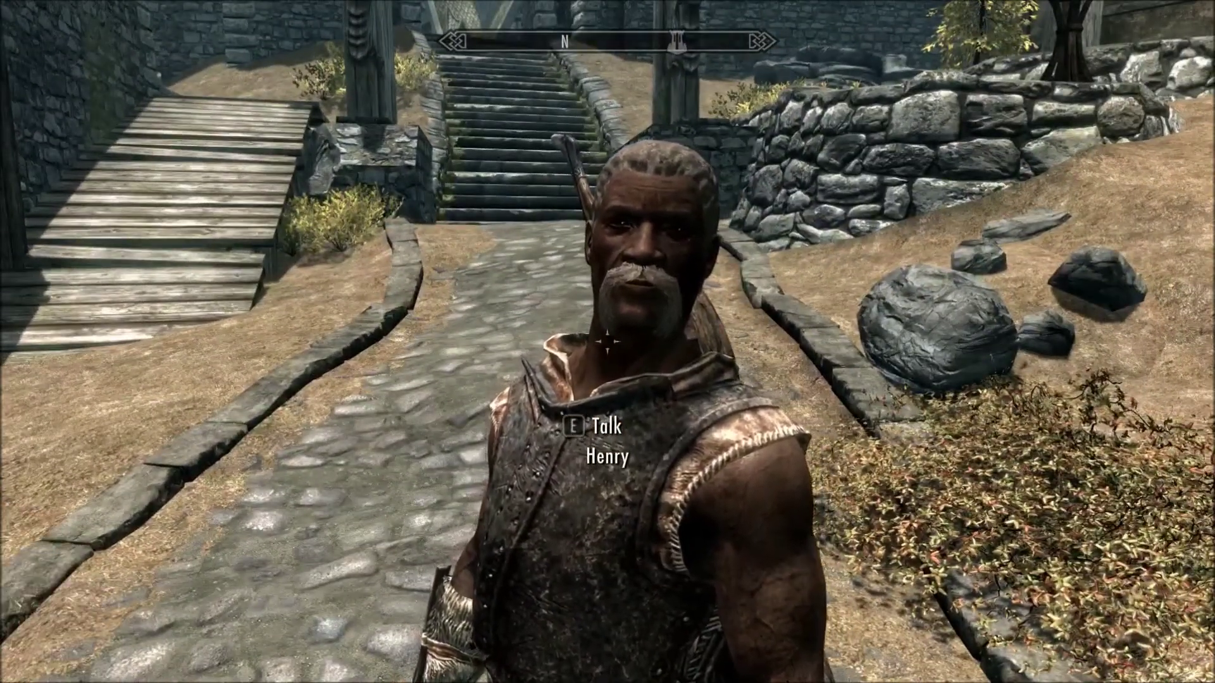
Talk to the follower to view his face up close, leave the conversation and open the system menu.
key("e")
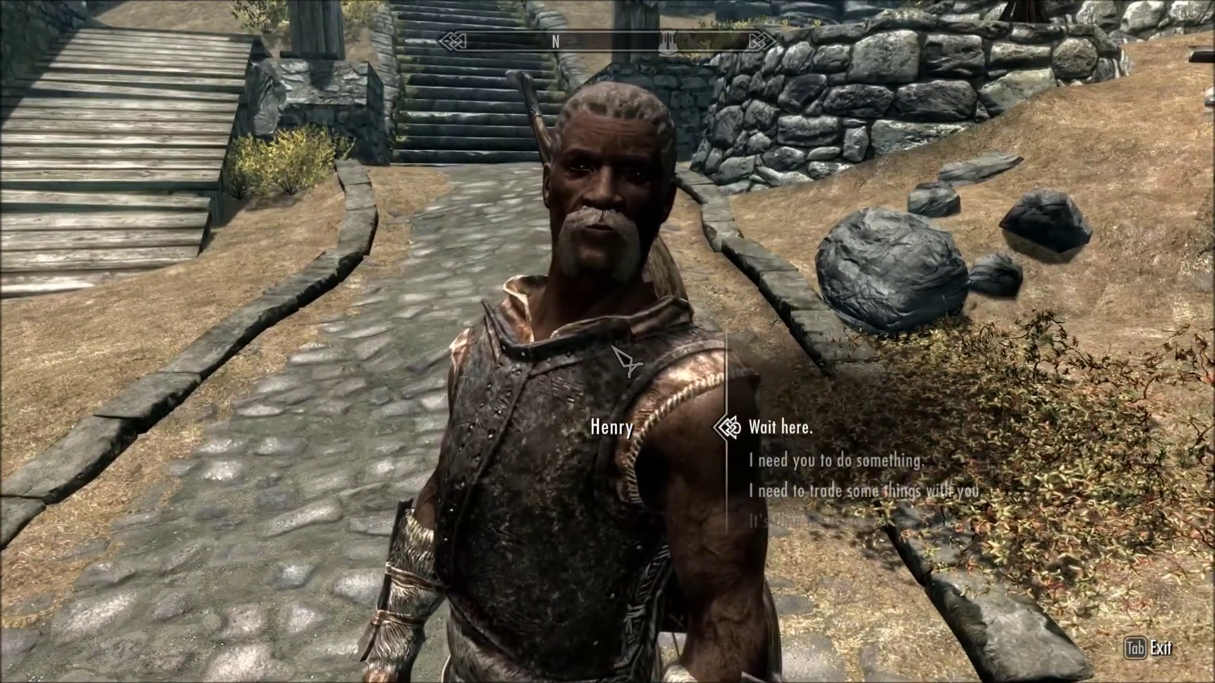
key("Tab")
key("Escape")
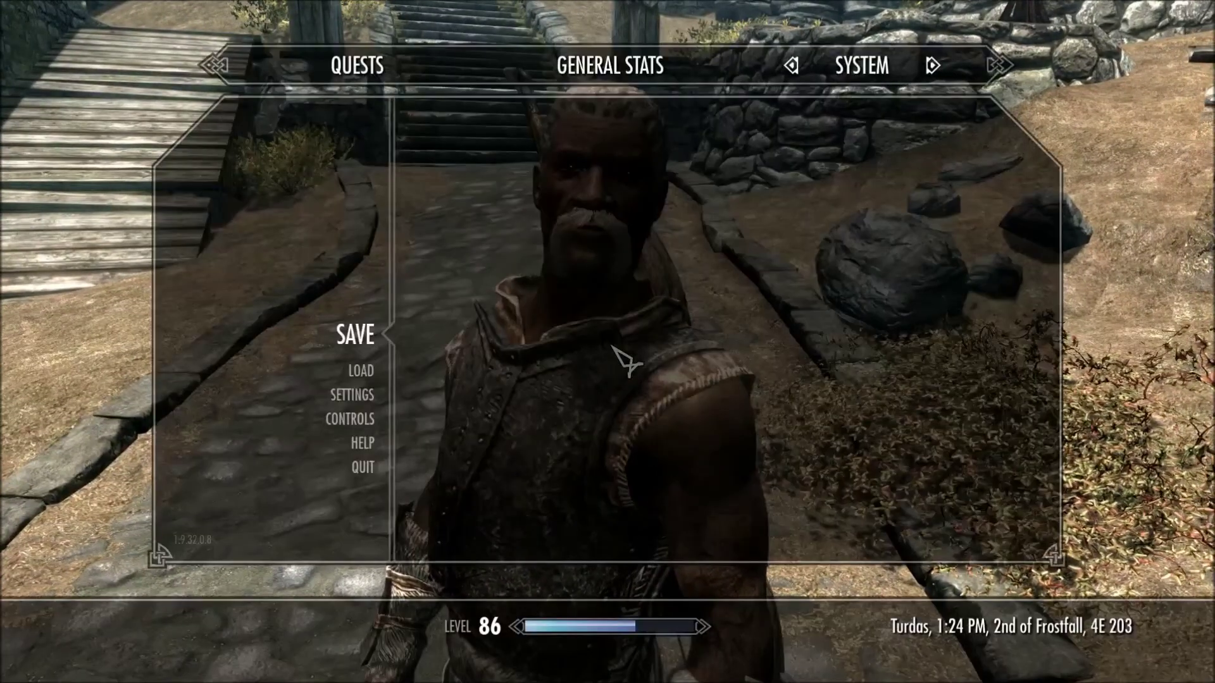